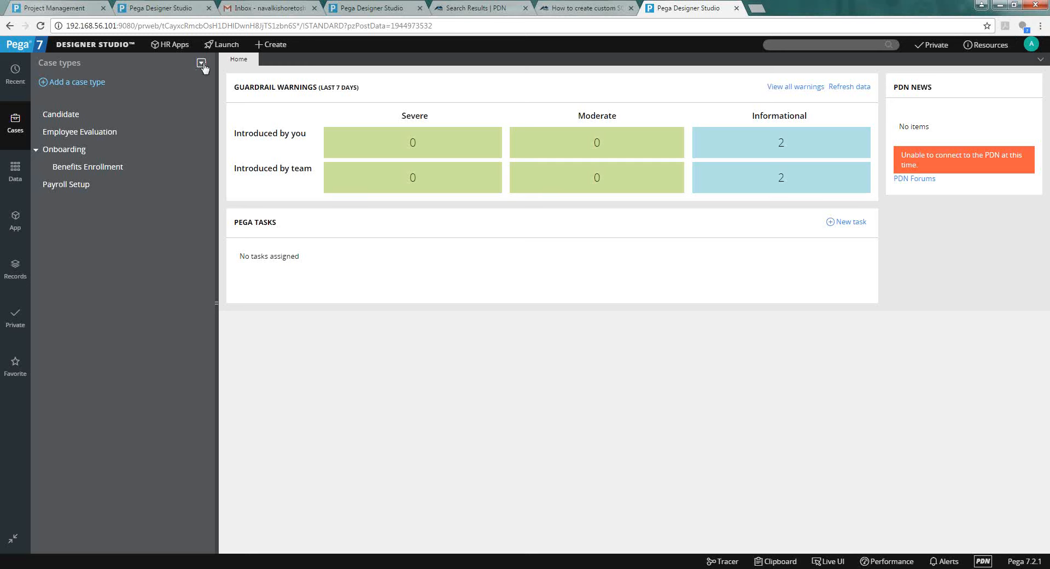
Cancel the new case type dialog and open the Candidate case type's life cycle instead.
left_click(49, 82)
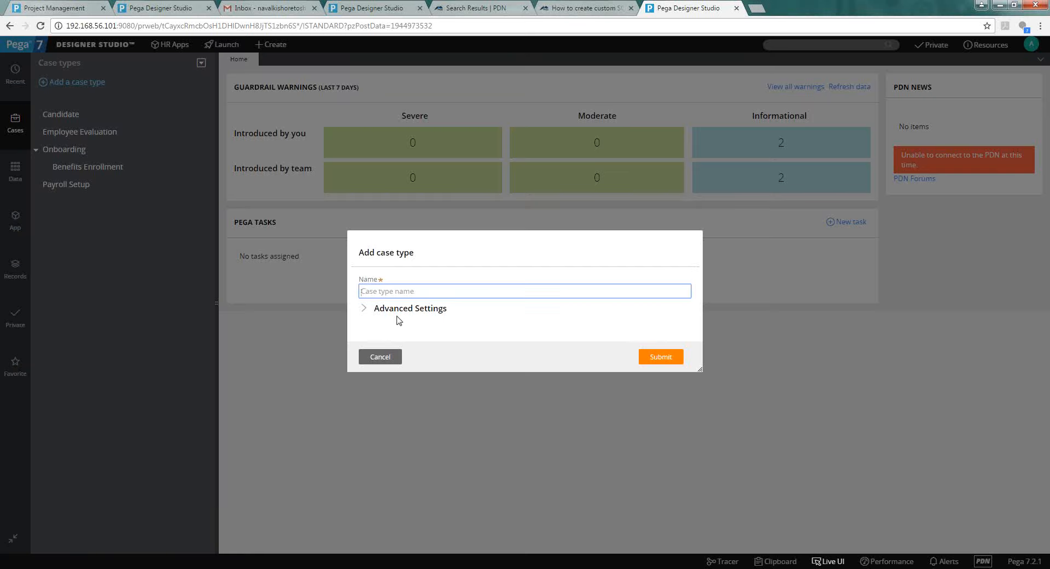
left_click(395, 311)
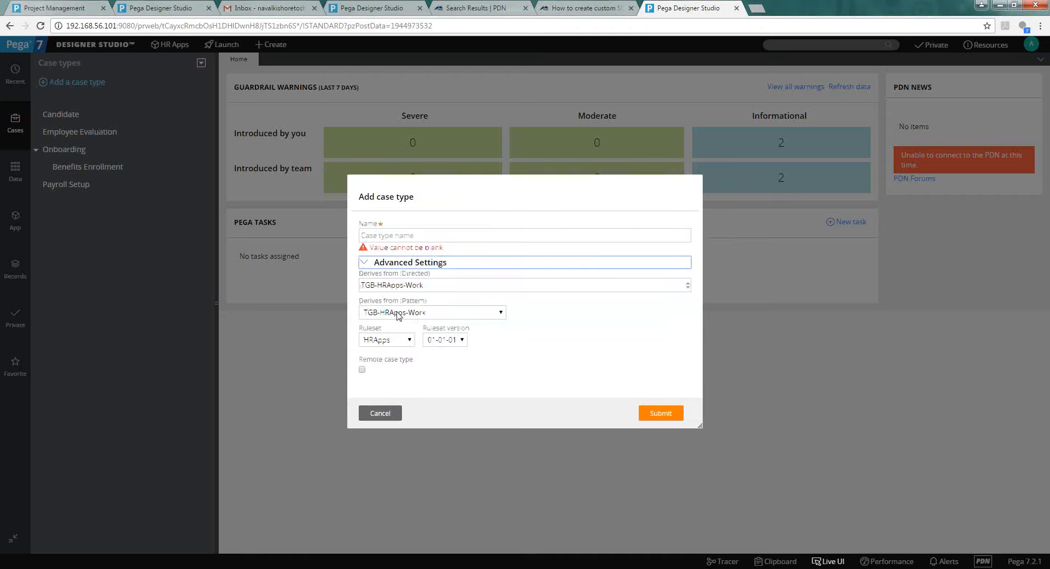
left_click(380, 411)
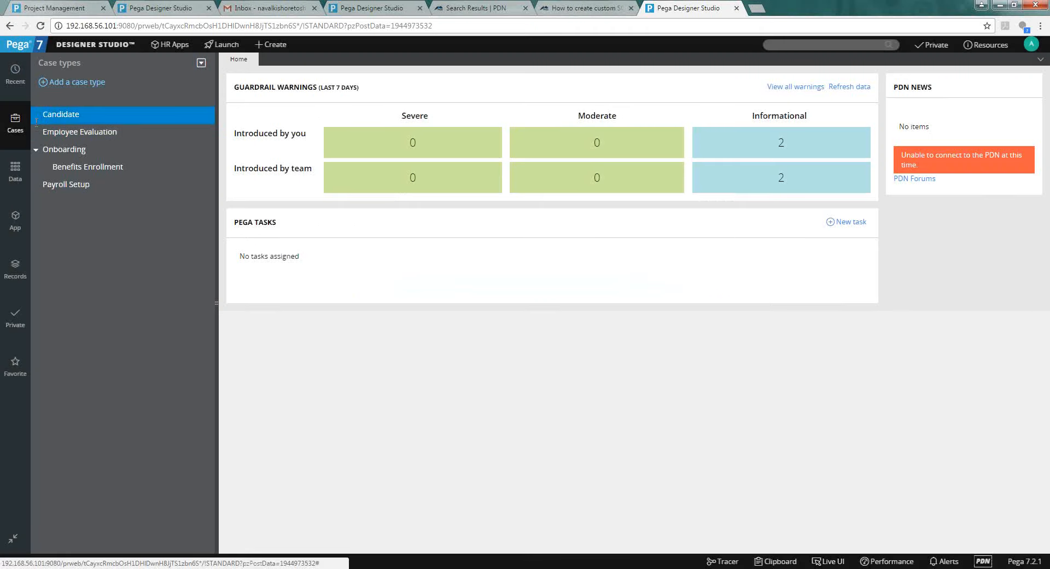
left_click(58, 115)
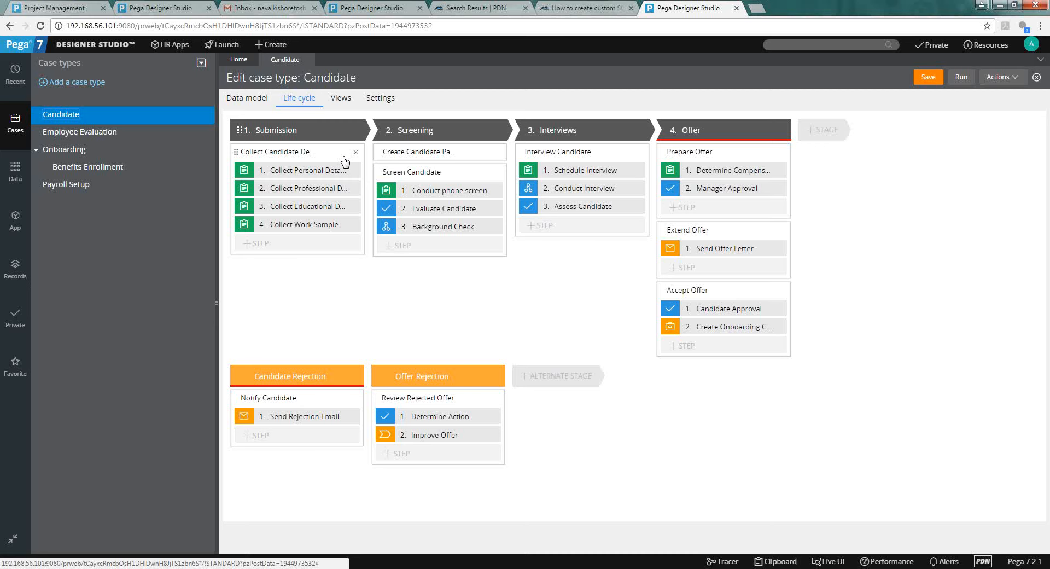
left_click(316, 131)
left_click(430, 131)
left_click(568, 131)
double_click(696, 131)
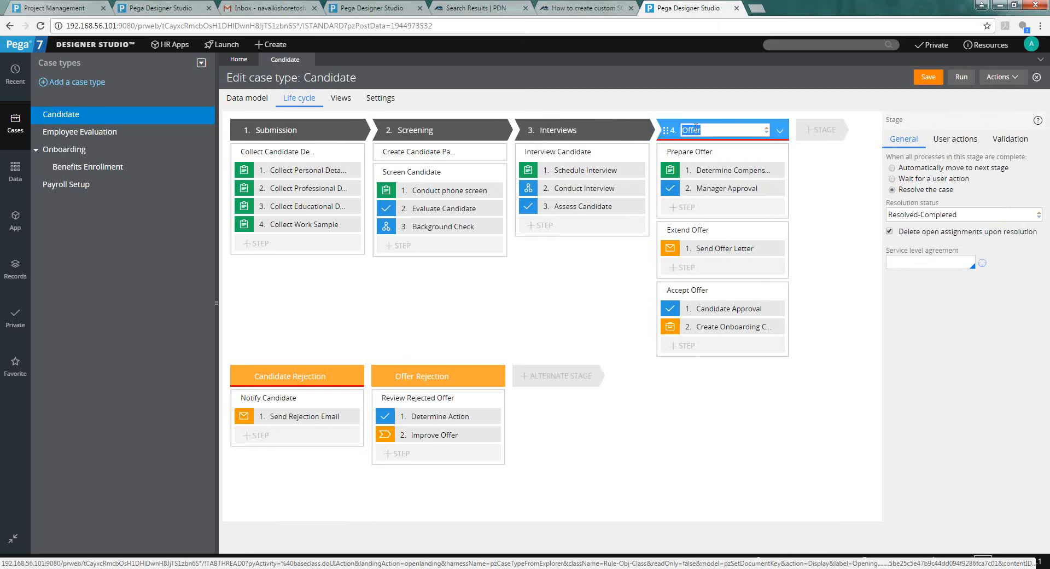
left_click(310, 172)
double_click(309, 172)
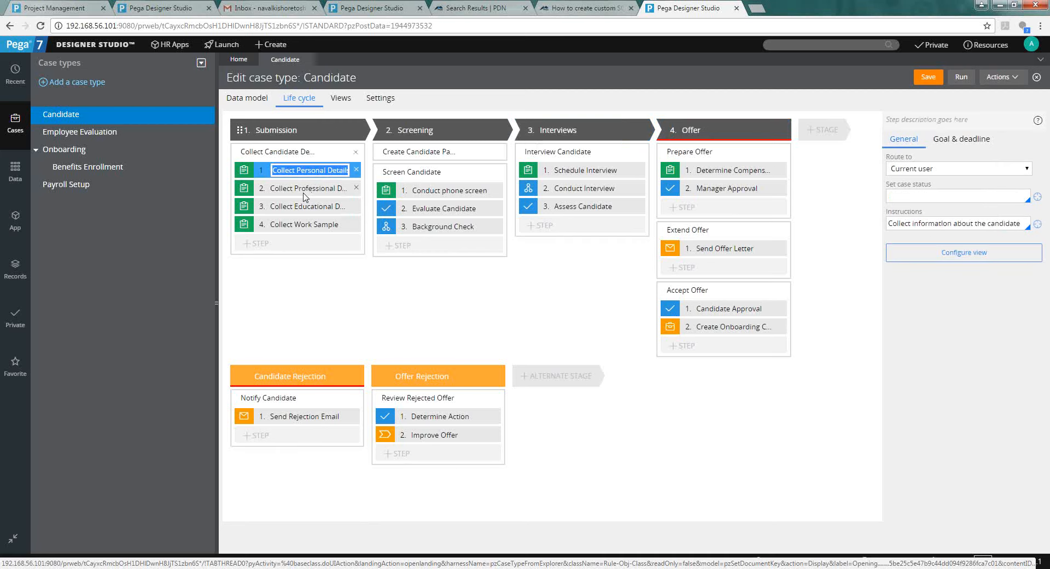
left_click(302, 191)
left_click(303, 214)
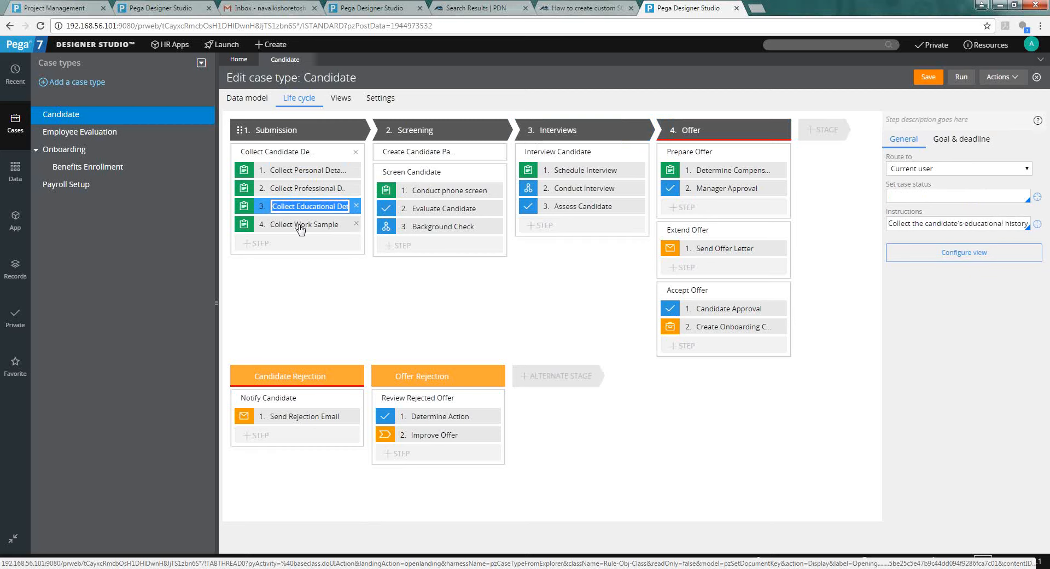
left_click(300, 228)
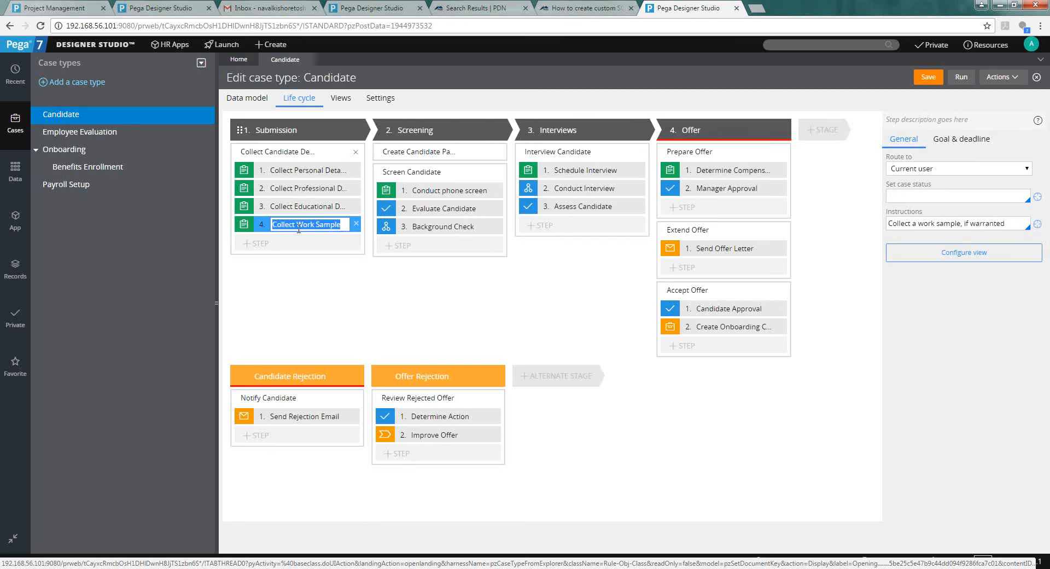
left_click(289, 155)
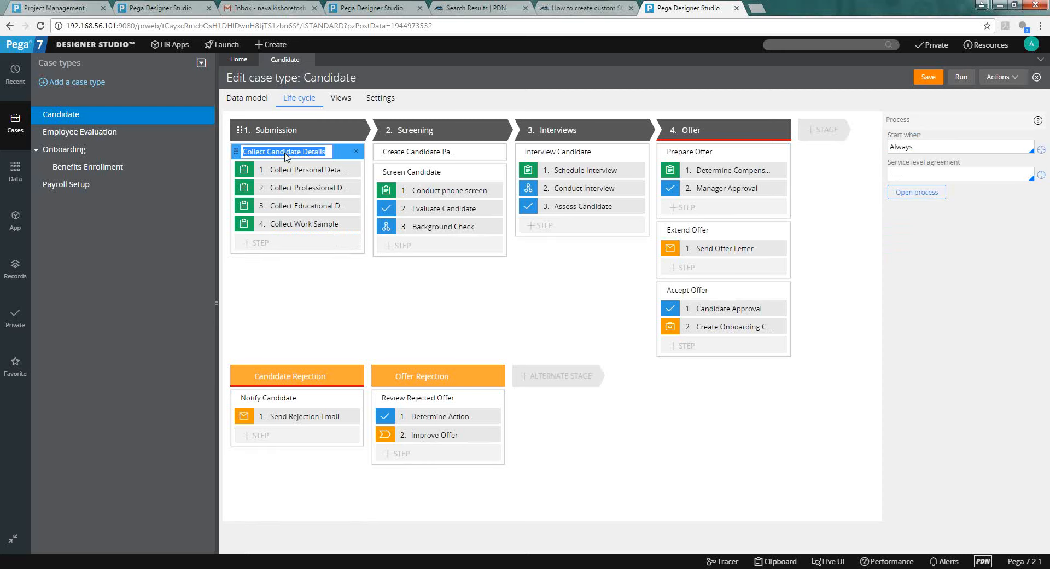
left_click(753, 70)
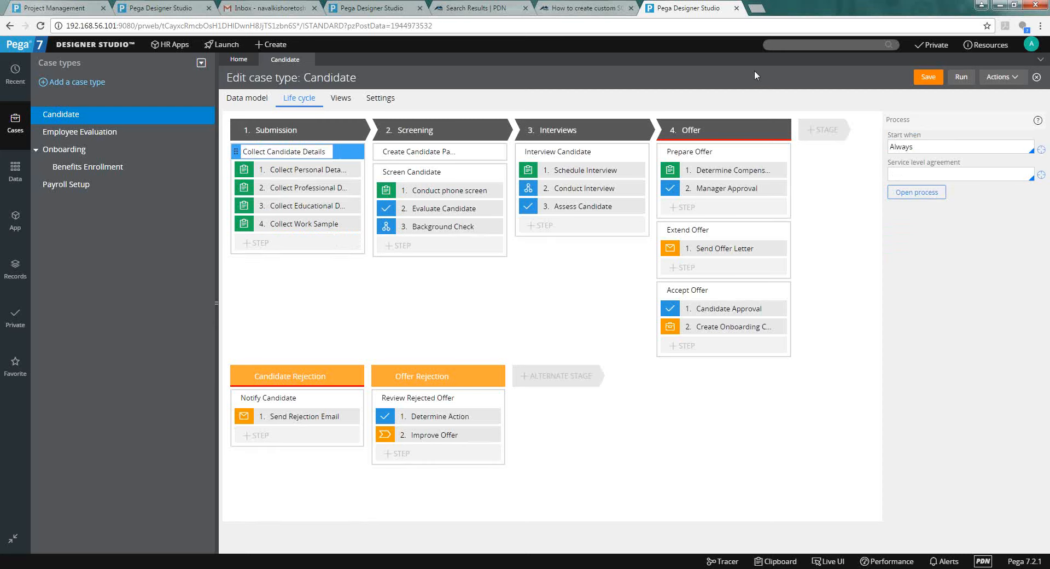
Open the pyDefault case type rule's Stages and review the Submission and Screening stages' launched processes.
left_click(1000, 76)
left_click(1008, 93)
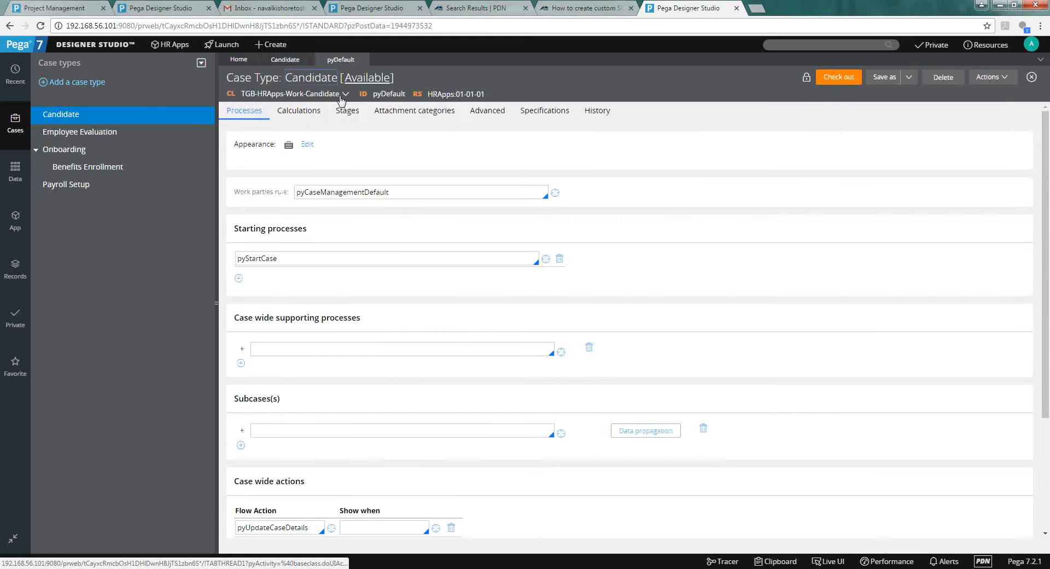
left_click(344, 113)
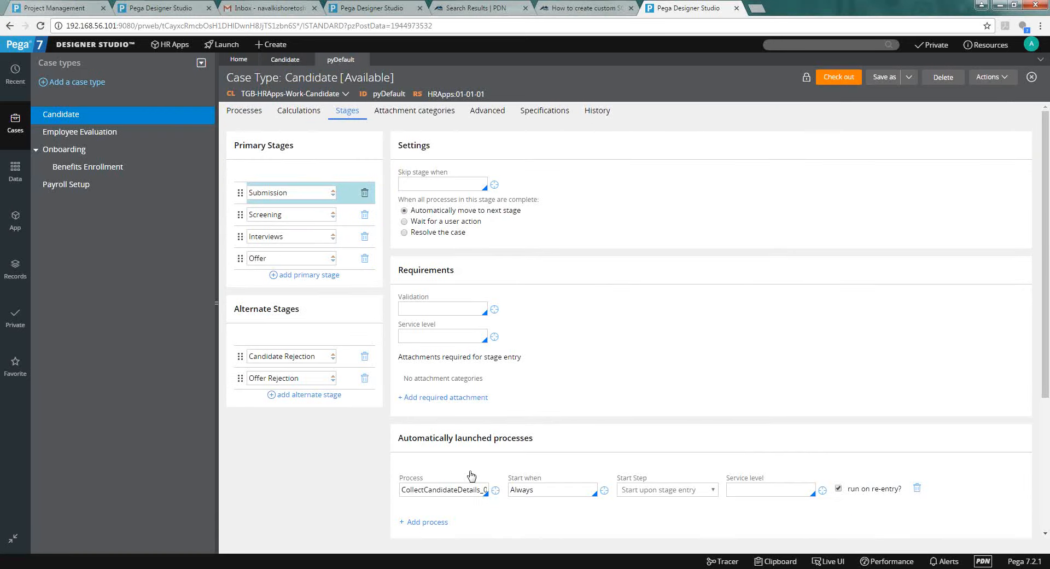
double_click(465, 490)
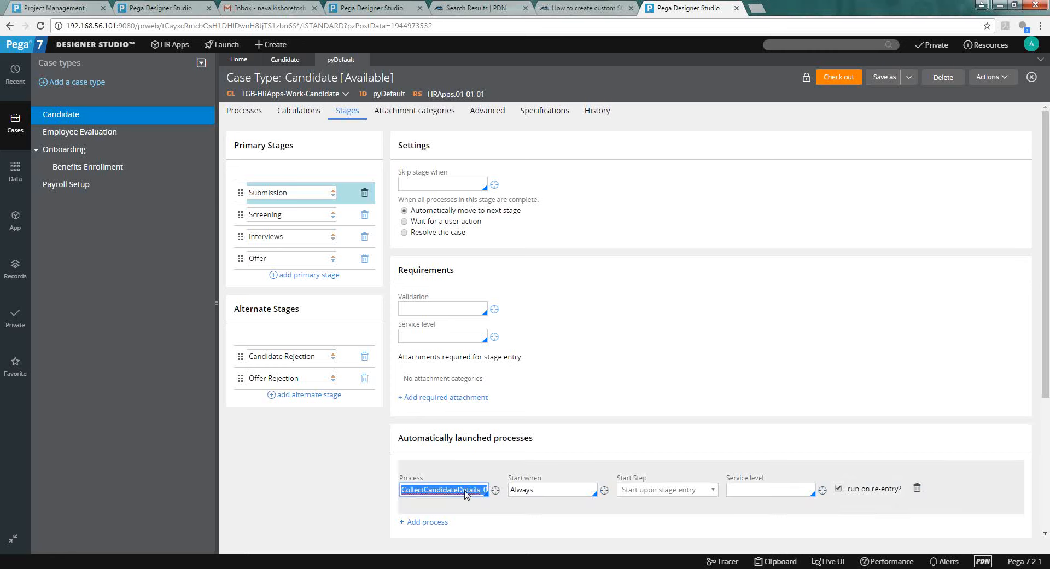
left_click(289, 217)
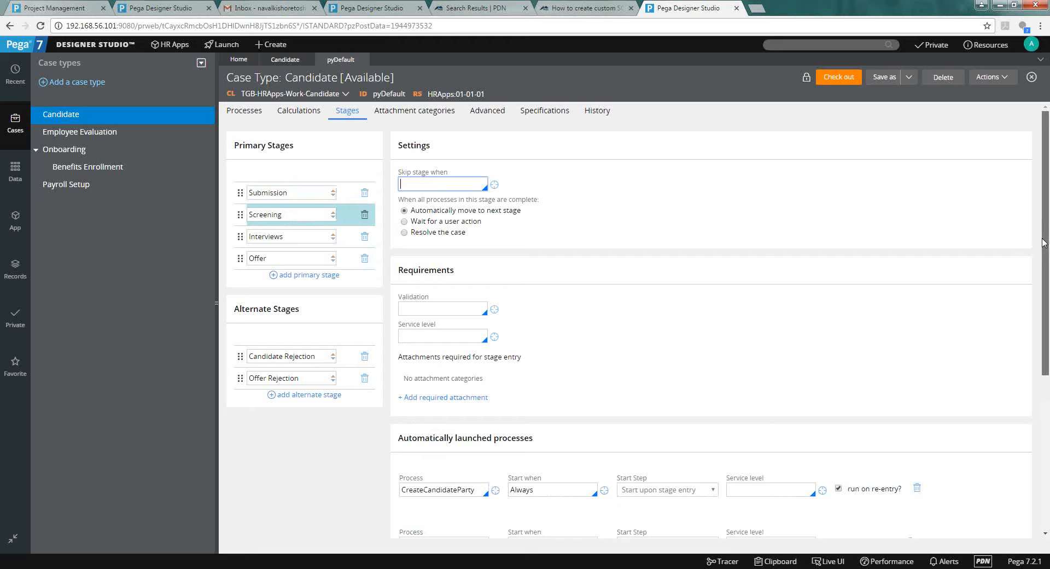
scroll(1043, 242, "down", 3)
Review the Interviews and Offer stages, then return to the Candidate life cycle to add a stage.
left_click(284, 107)
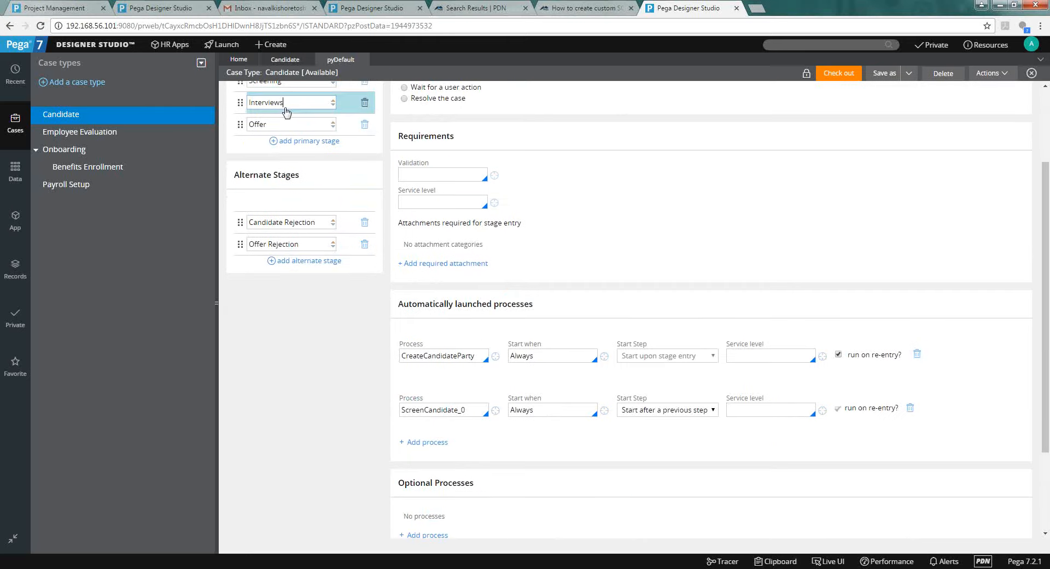
left_click(448, 492)
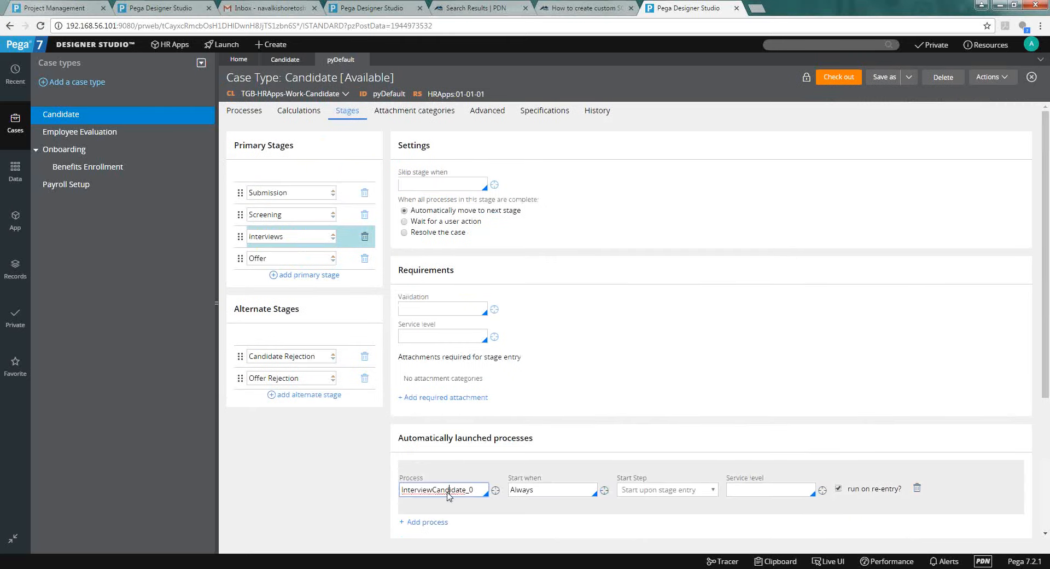
left_click(299, 262)
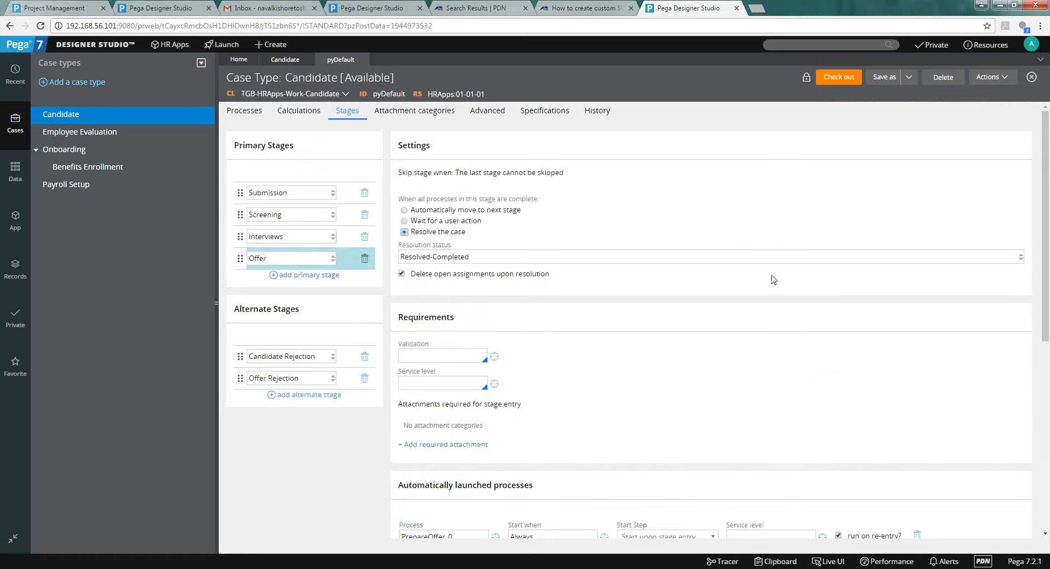
scroll(1047, 226, "down", 1)
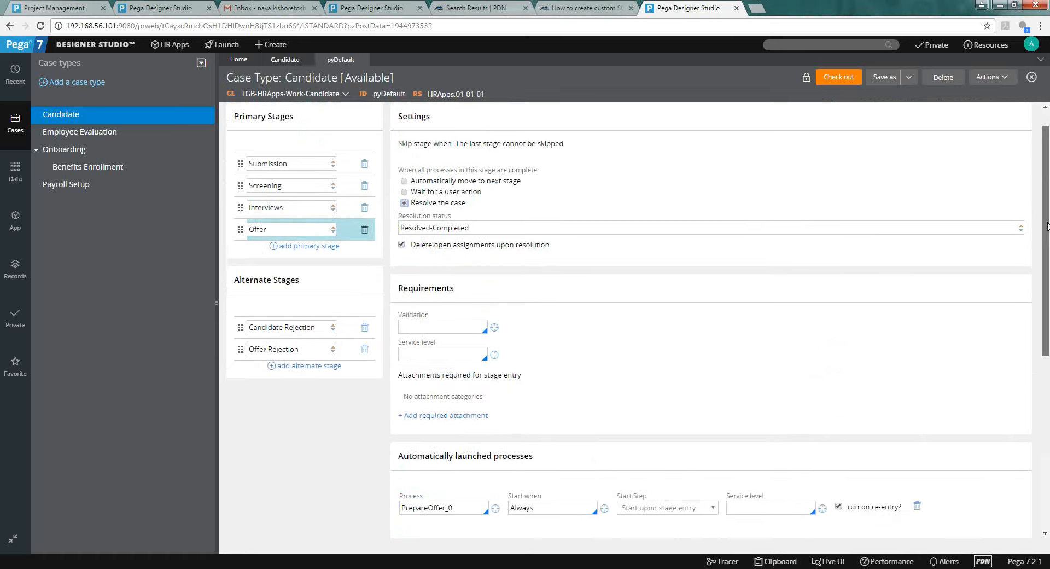
scroll(1047, 226, "down", 3)
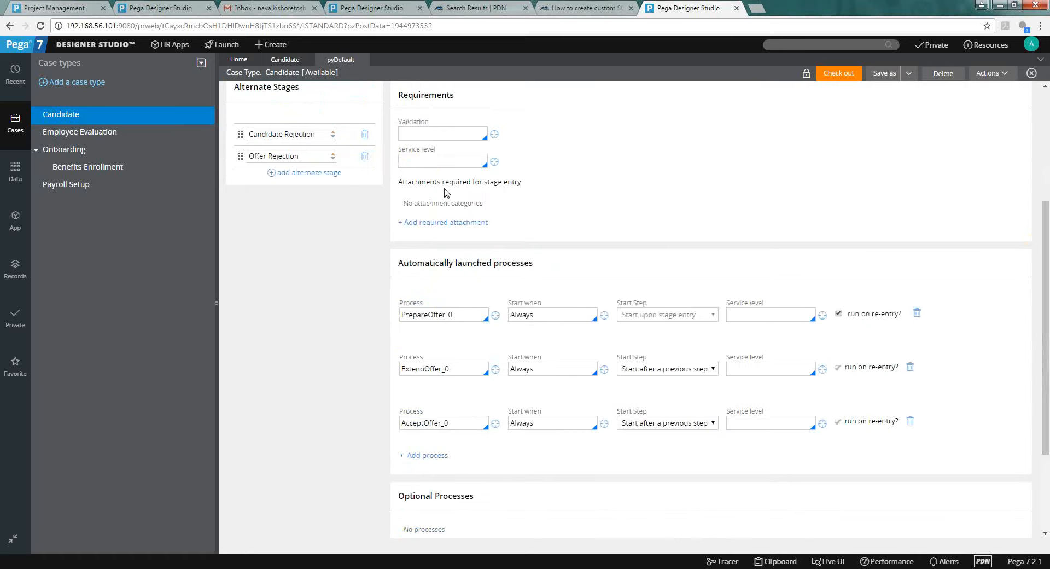
left_click(290, 61)
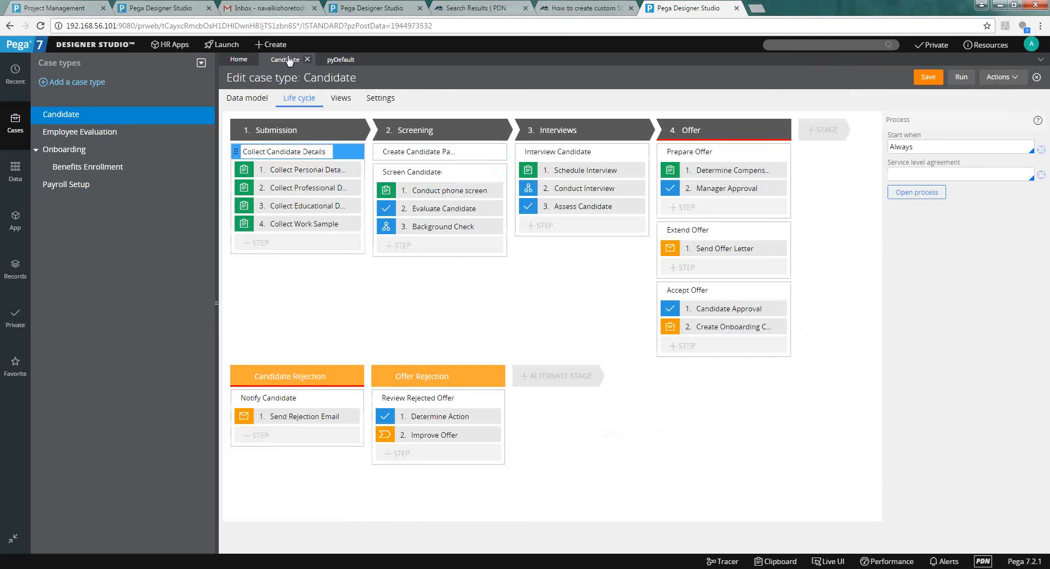
left_click(831, 128)
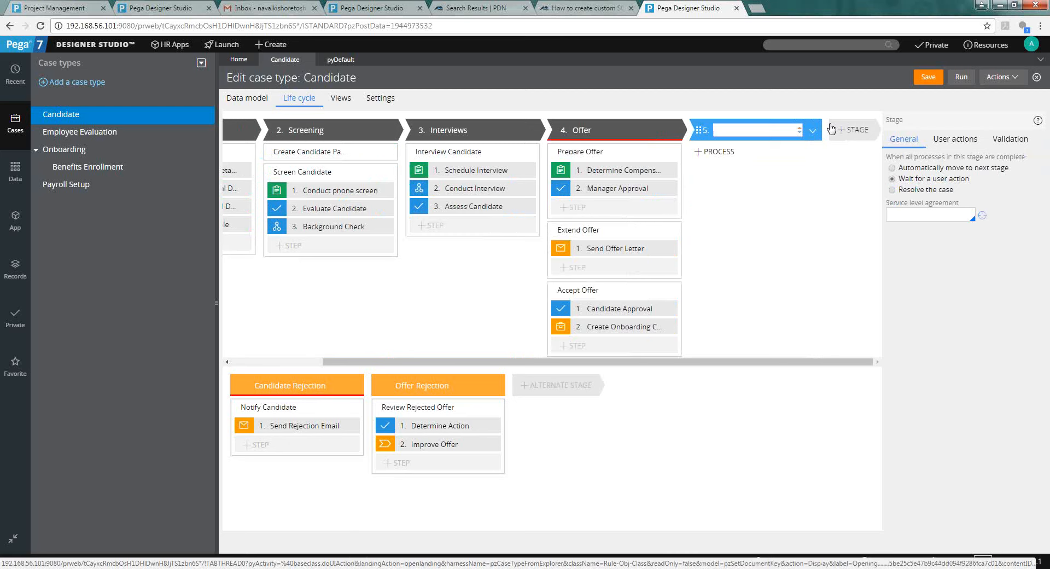
Name the new stage after Offer 'Peform Joining', fixing a typo in the name.
type("Peform Joining")
key("BackSpace")
key("BackSpace")
type("ng")
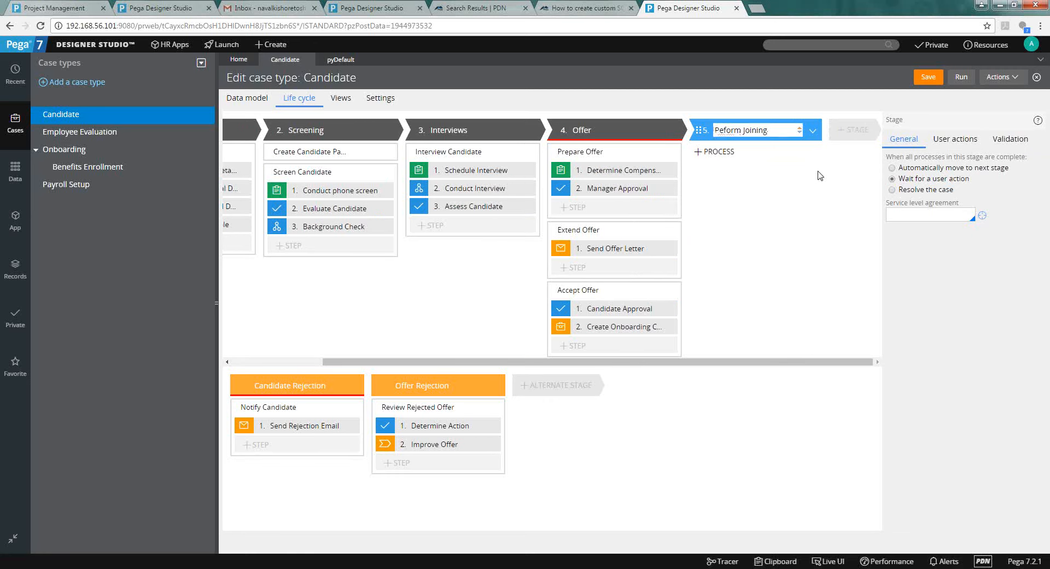
key("Return")
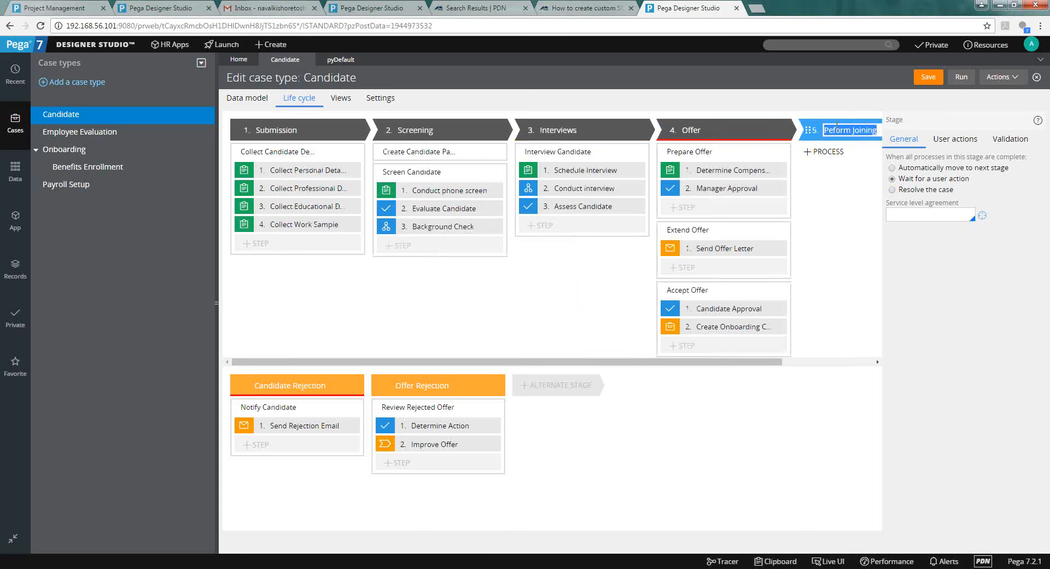
left_click(837, 125)
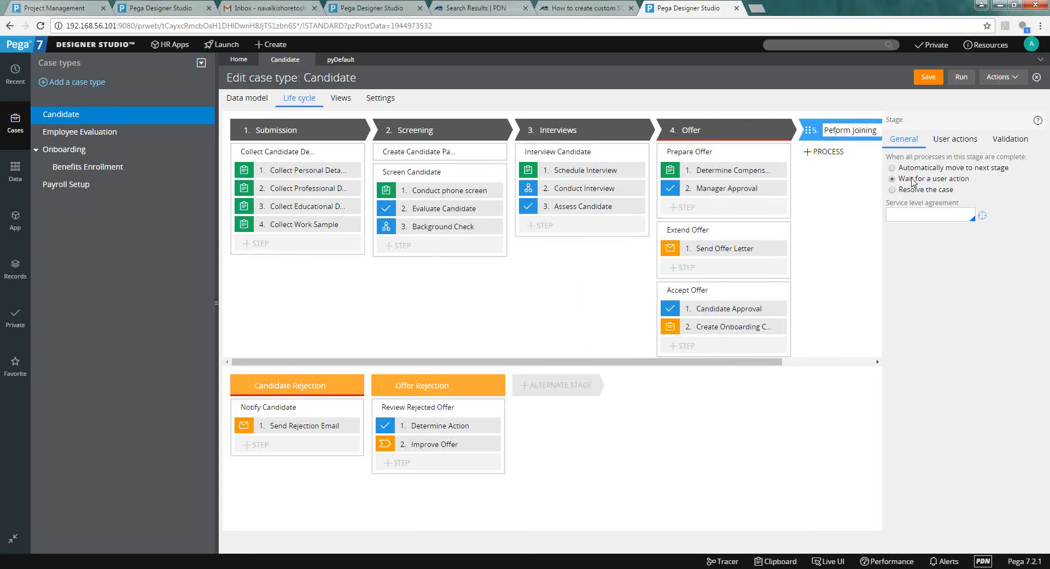
Set the Peform Joining stage's completion option to Resolve the case as Resolved-Completed.
left_click(776, 130)
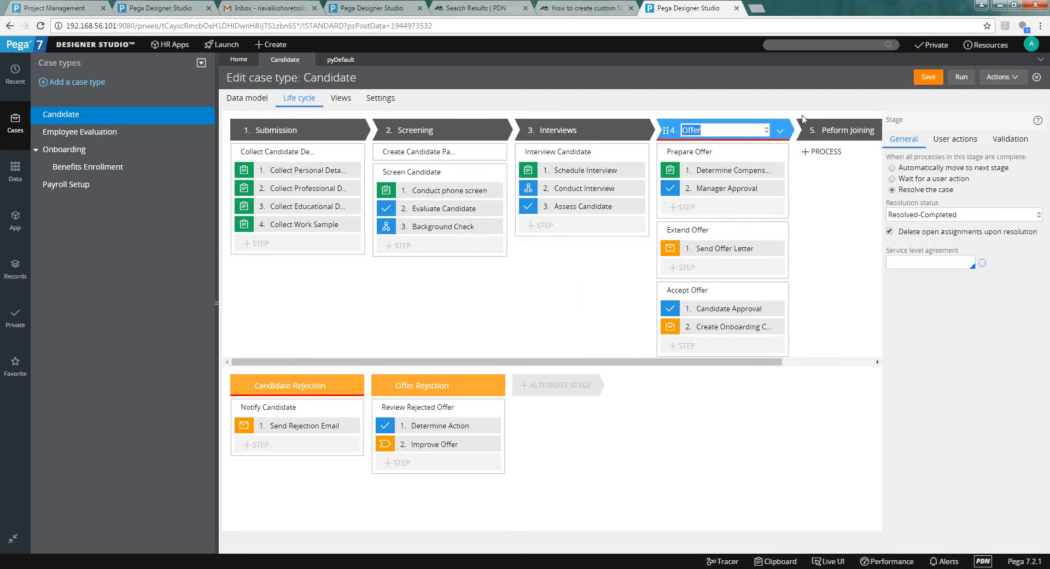
left_click(830, 137)
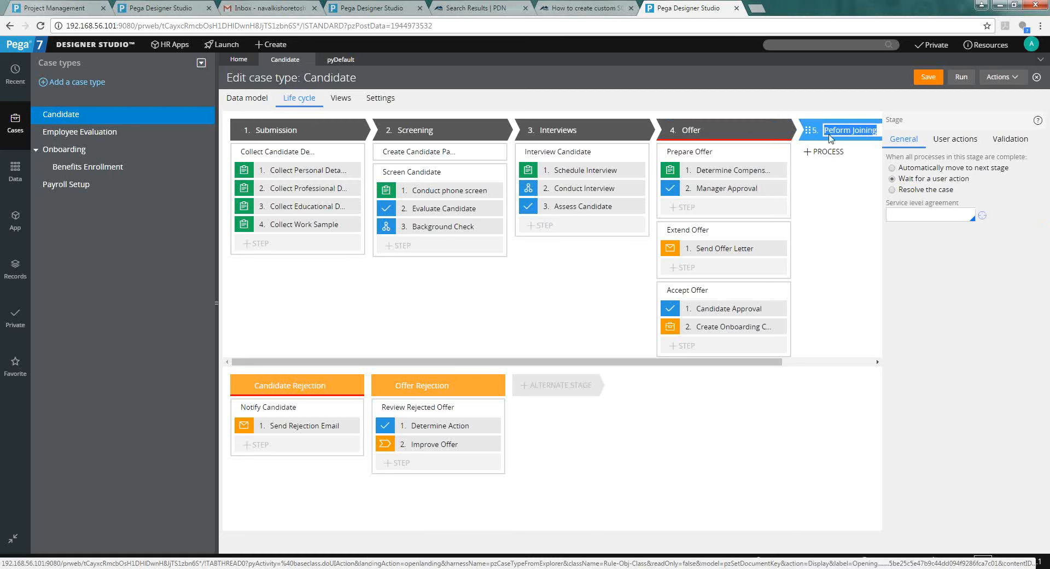
left_click(933, 170)
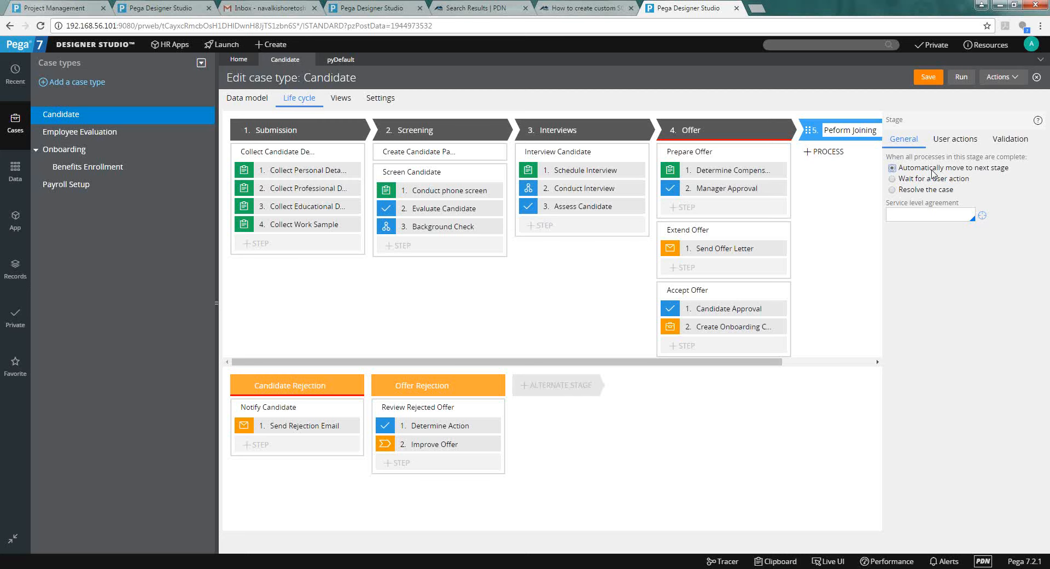
left_click(931, 180)
left_click(931, 191)
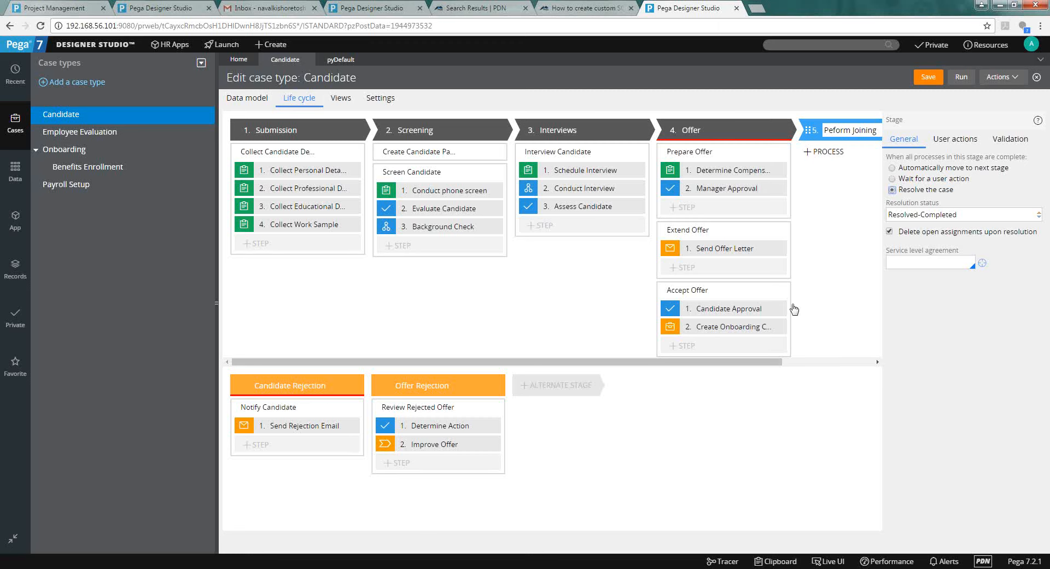
left_click_drag(742, 363, 839, 365)
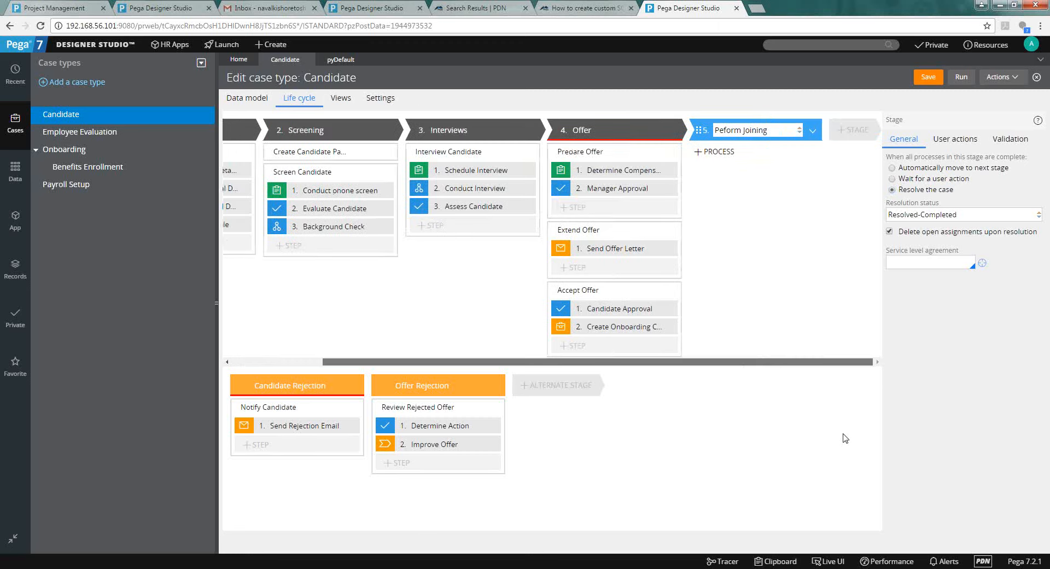
Check the Peform Joining stage's user actions and cancel adding a local action.
left_click(960, 138)
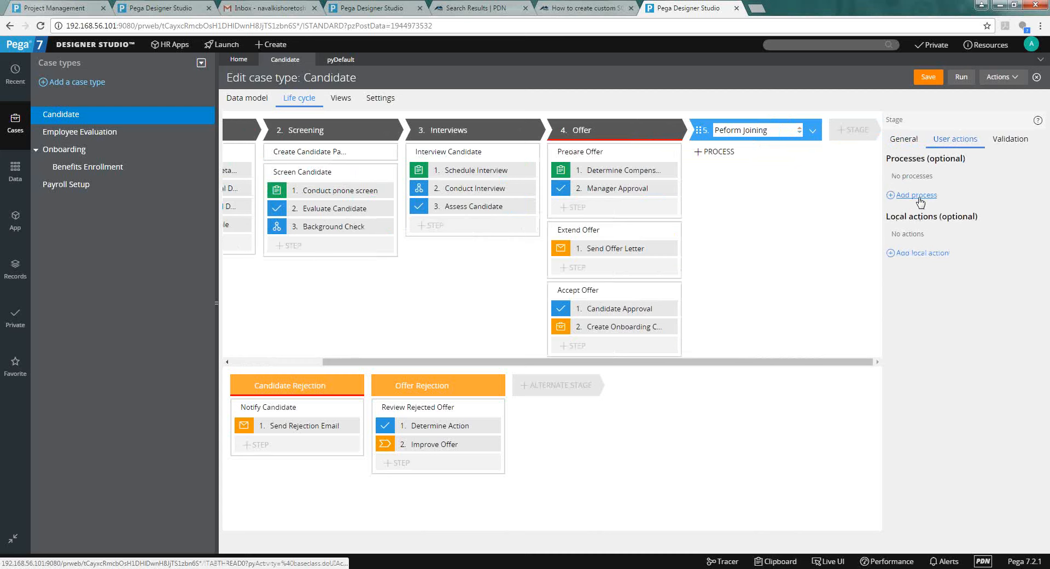
left_click(927, 254)
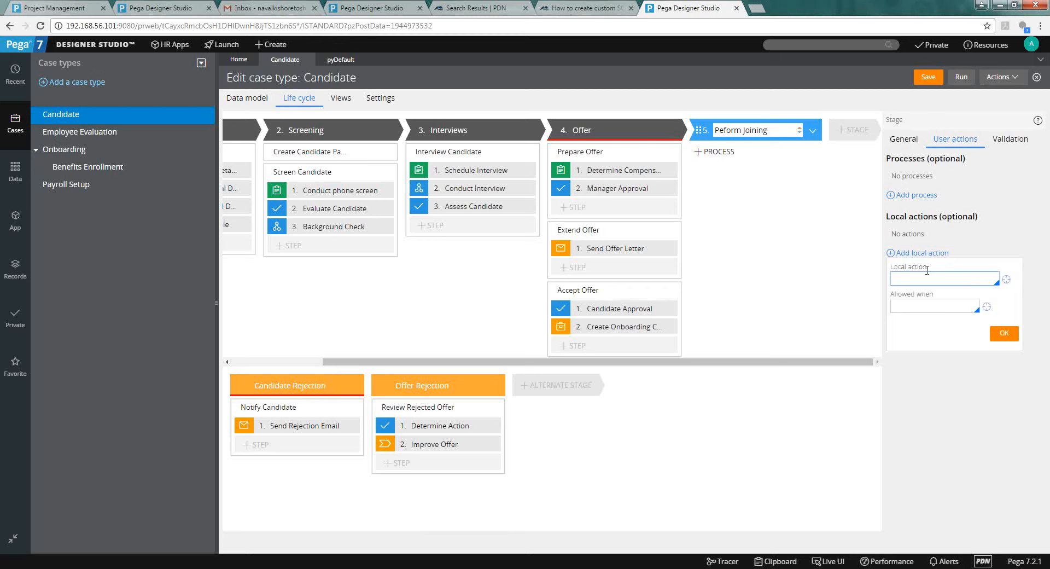
key("Escape")
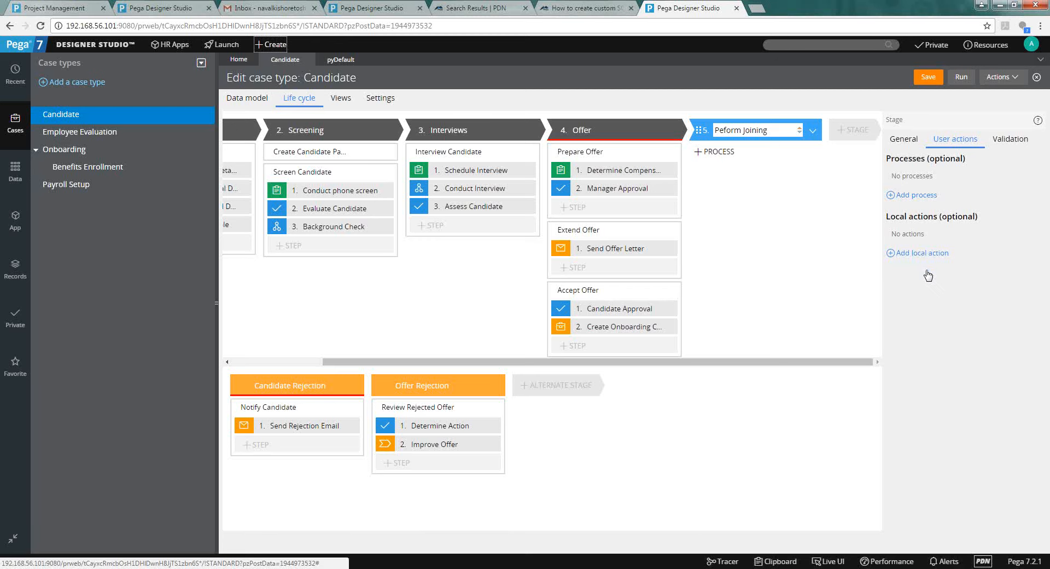
Create a new Candidate case (C-5) and show its Actions dropdown.
left_click(271, 44)
mouse_move(268, 61)
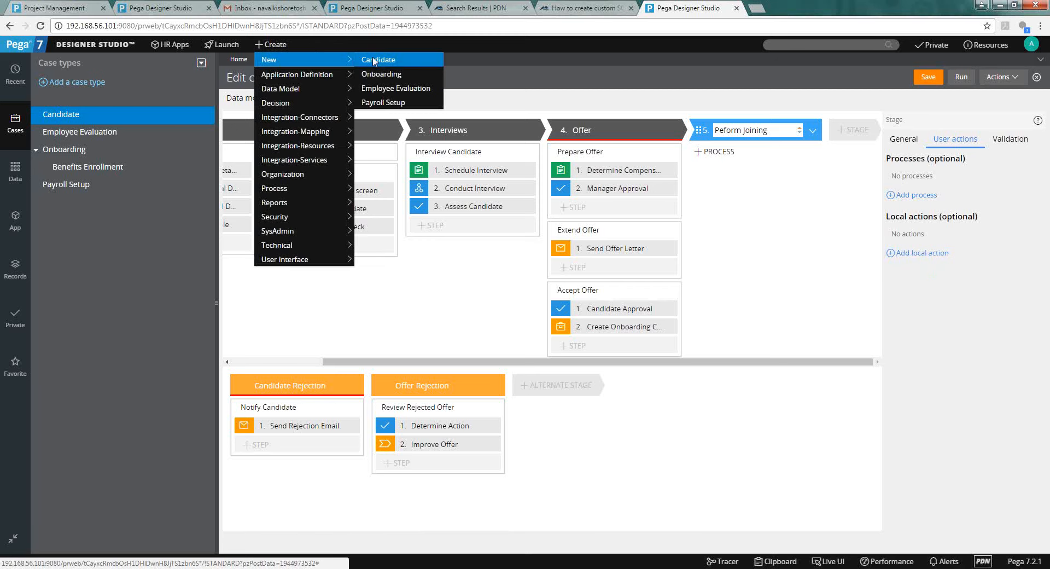
left_click(375, 61)
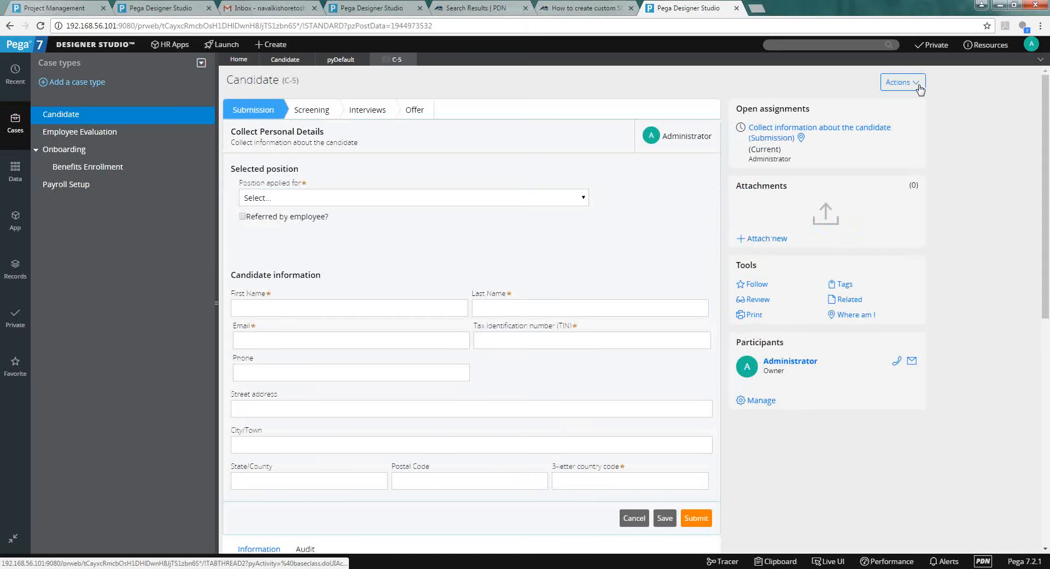
left_click(919, 83)
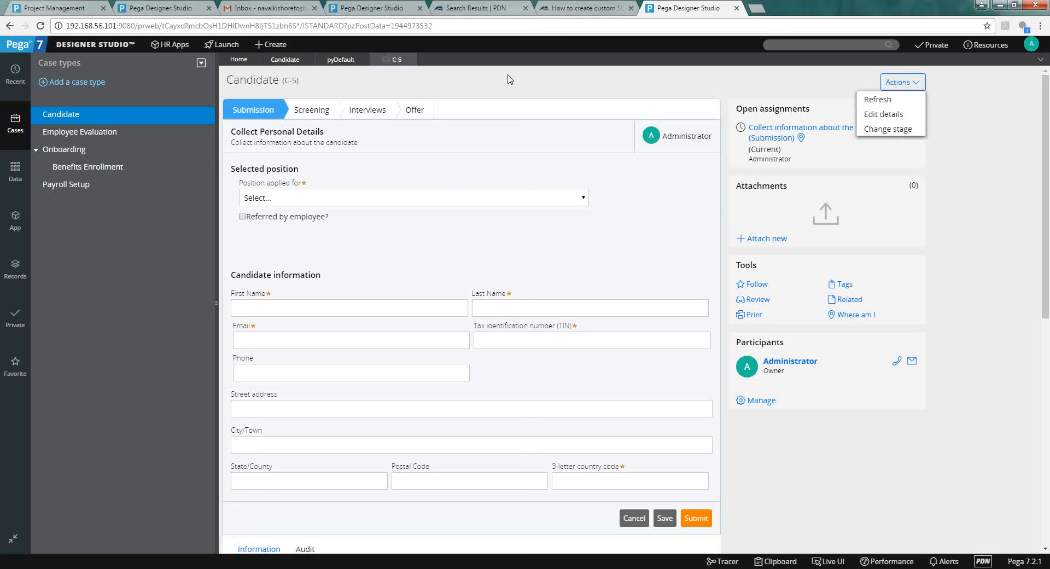
Inspect the pyDefault rule's case-wide actions pyUpdateCaseDetails and pyChangeStage, then view its Stages.
left_click(331, 68)
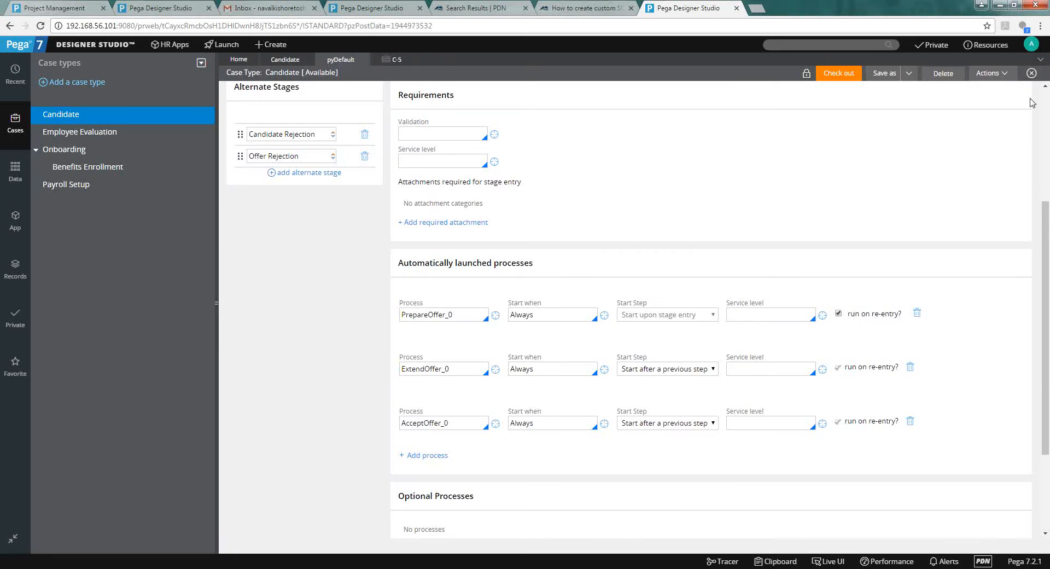
scroll(1045, 134, "up", 3)
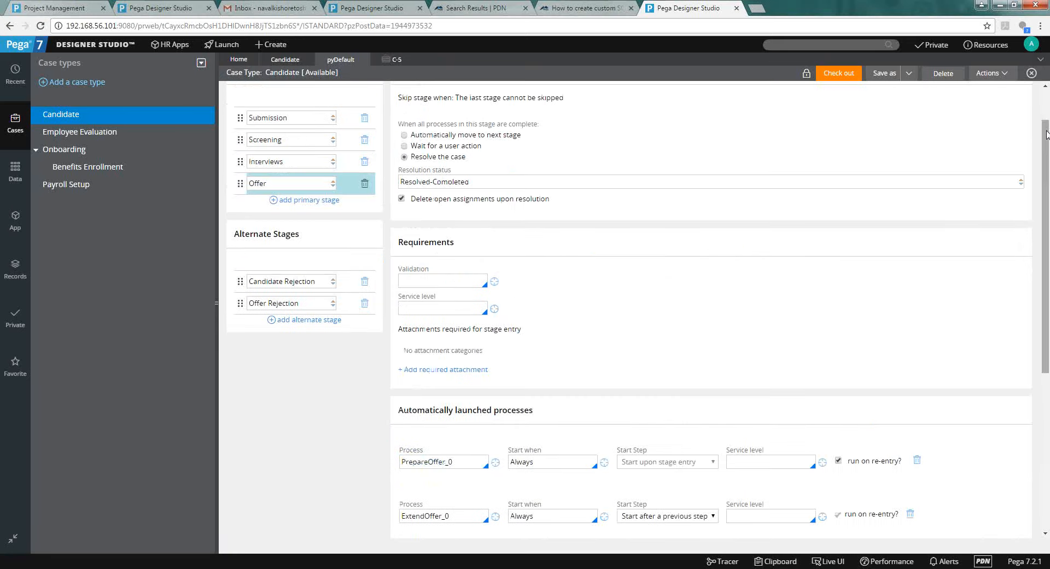
scroll(1046, 134, "up", 2)
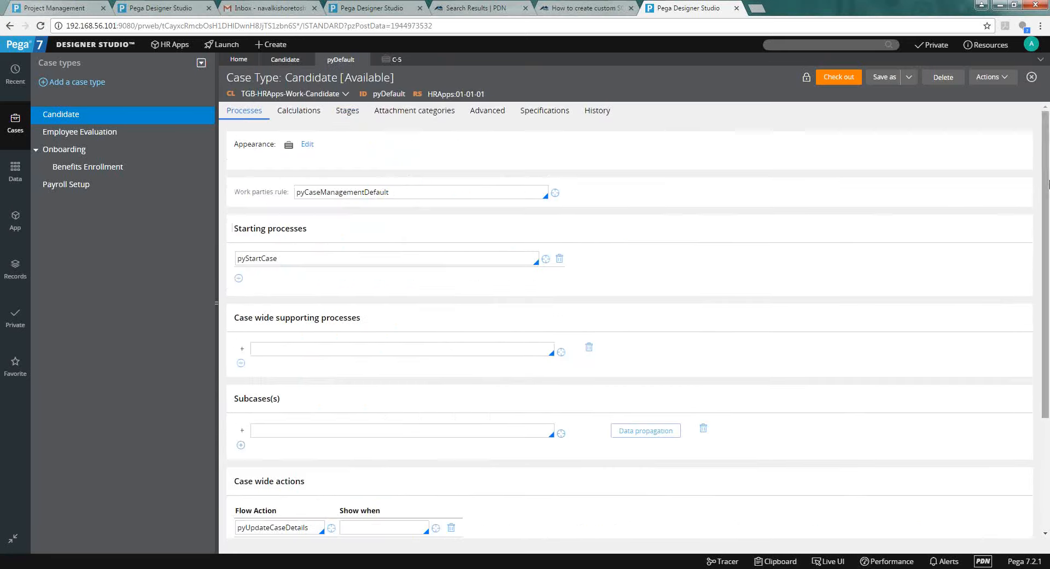
scroll(1047, 192, "down", 3)
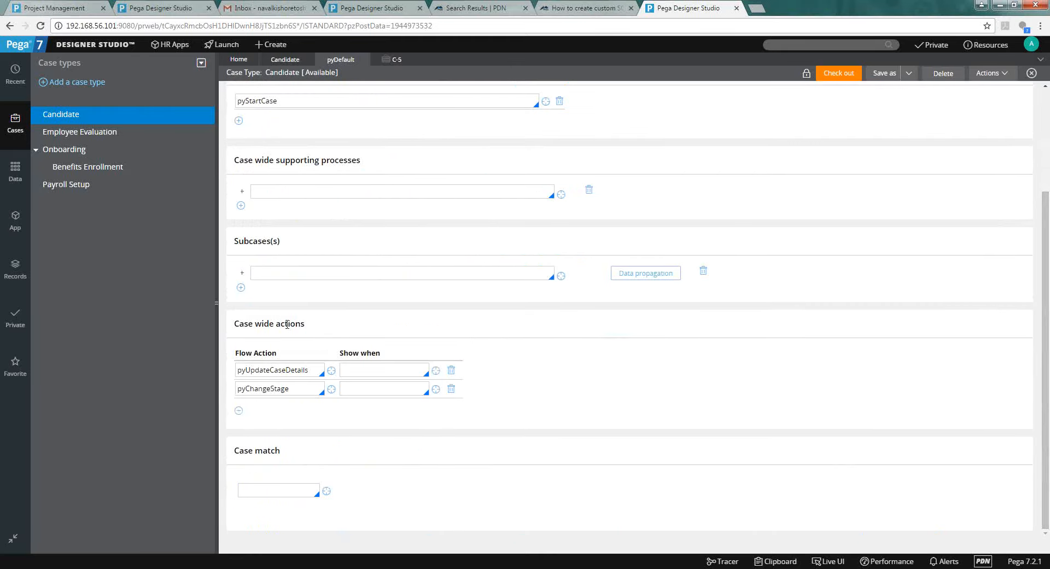
double_click(288, 328)
left_click(276, 370)
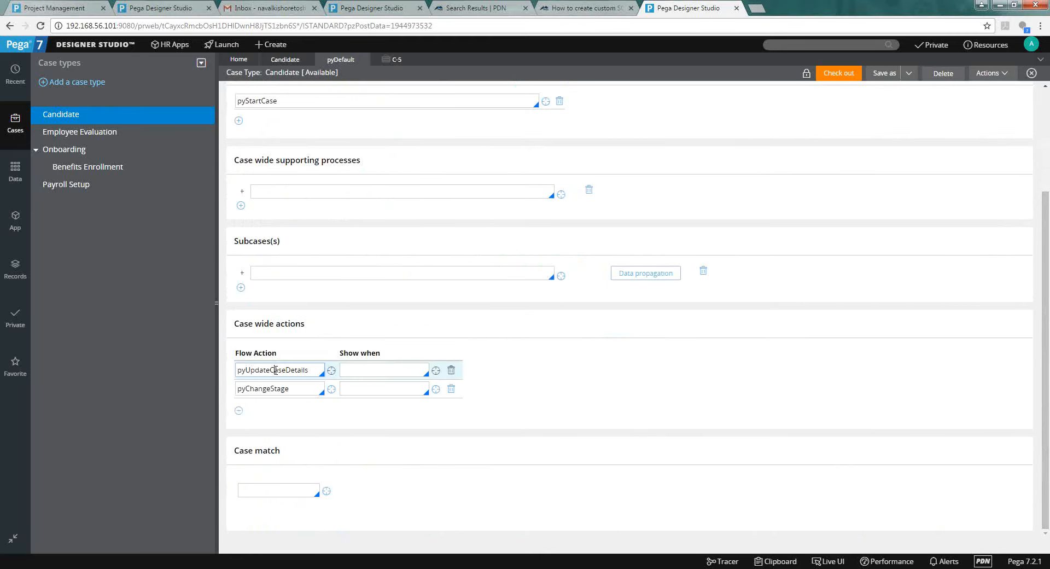
double_click(277, 370)
double_click(272, 389)
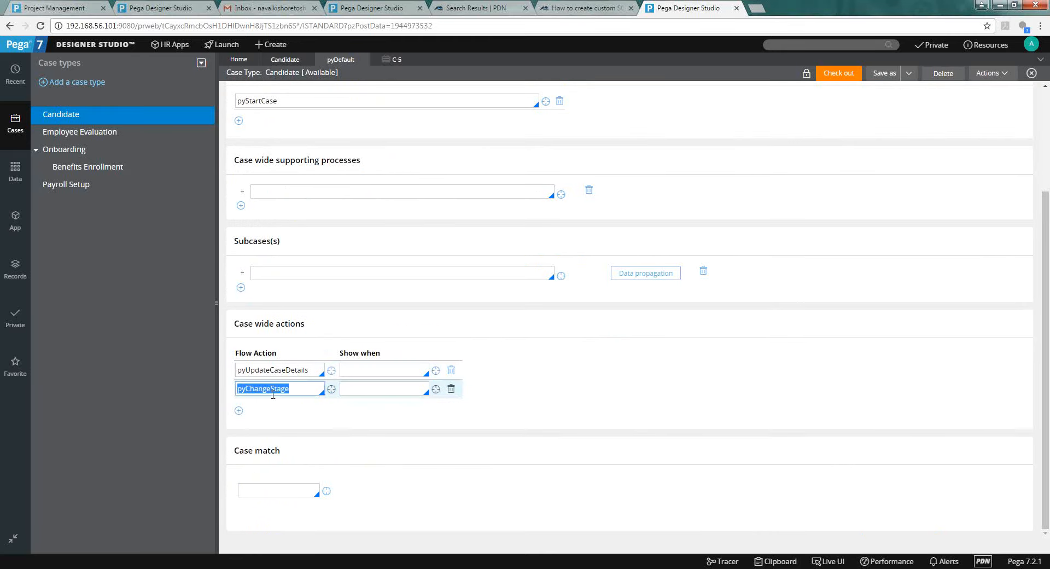
left_click_drag(1046, 192, 1046, 87)
left_click(347, 111)
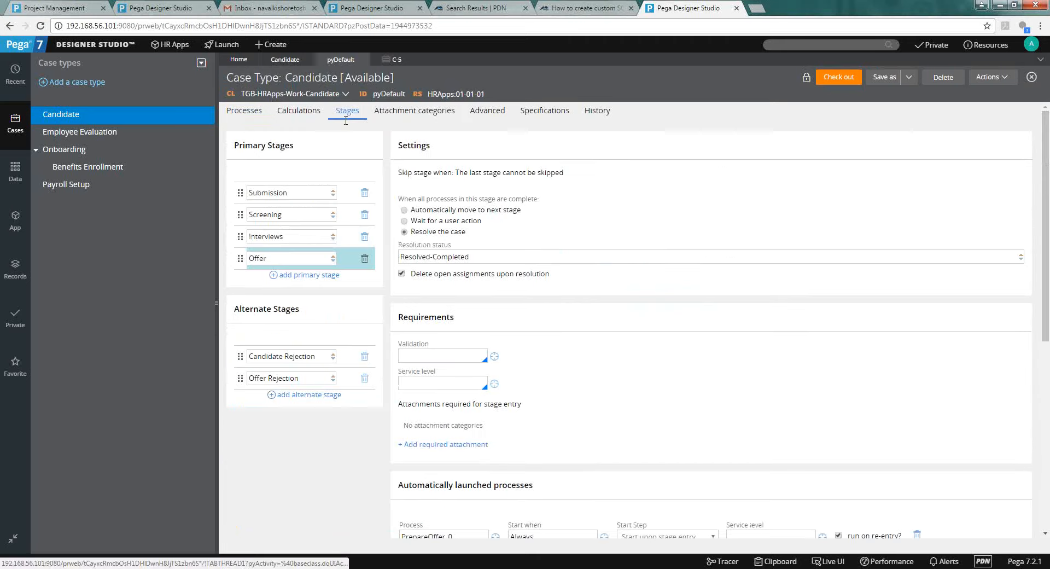
Check Submission's CollectCandidateDetails launched process, then go back via C-5 to the Candidate life cycle.
left_click(272, 192)
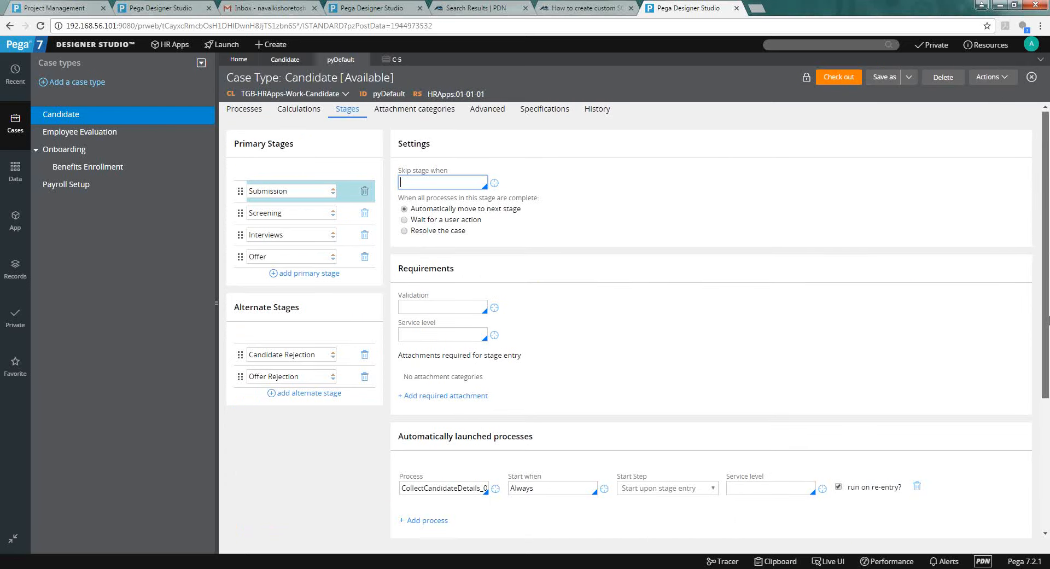
scroll(1047, 256, "down", 4)
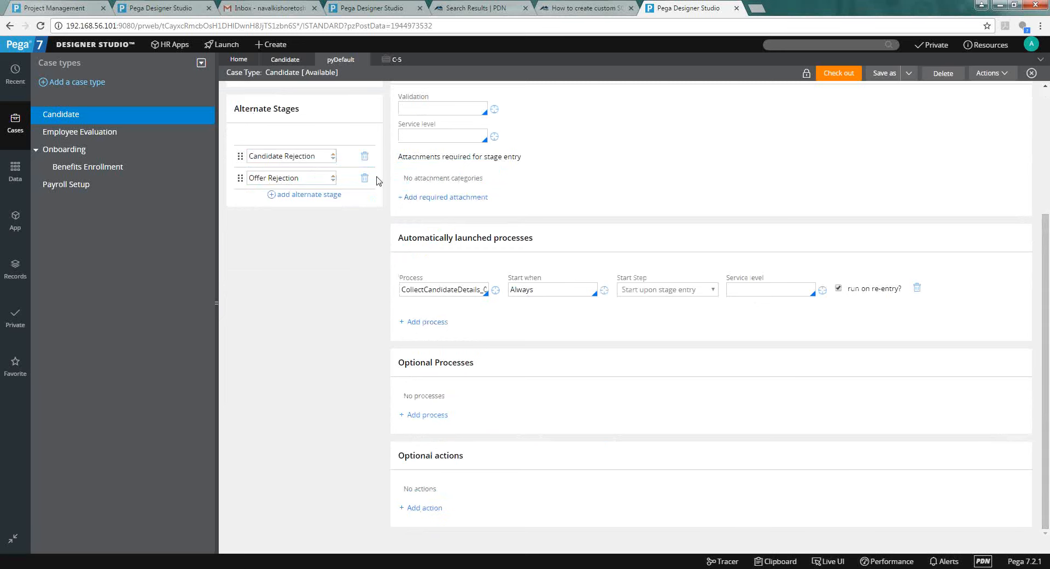
left_click(386, 63)
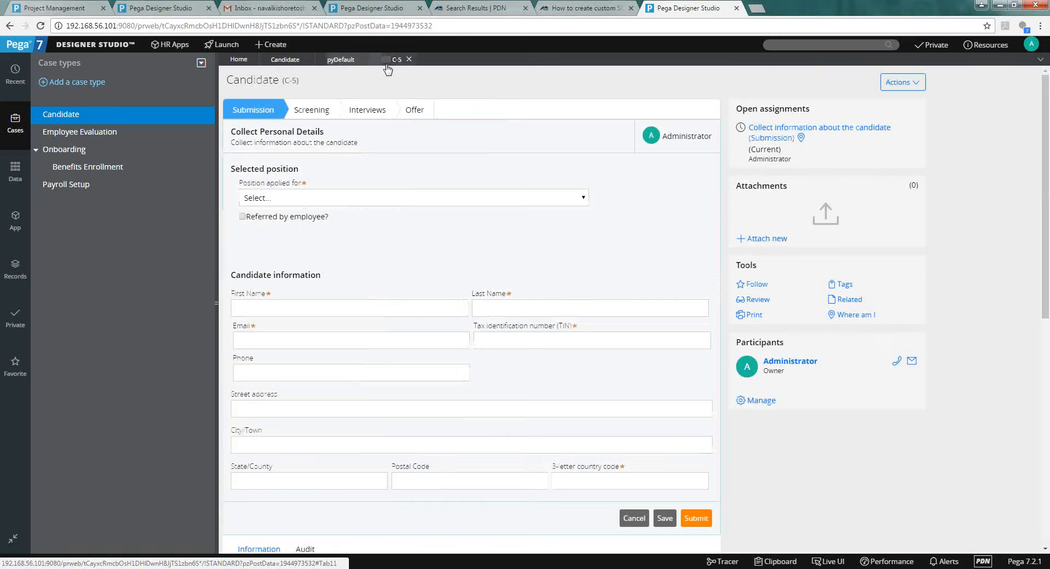
left_click(276, 62)
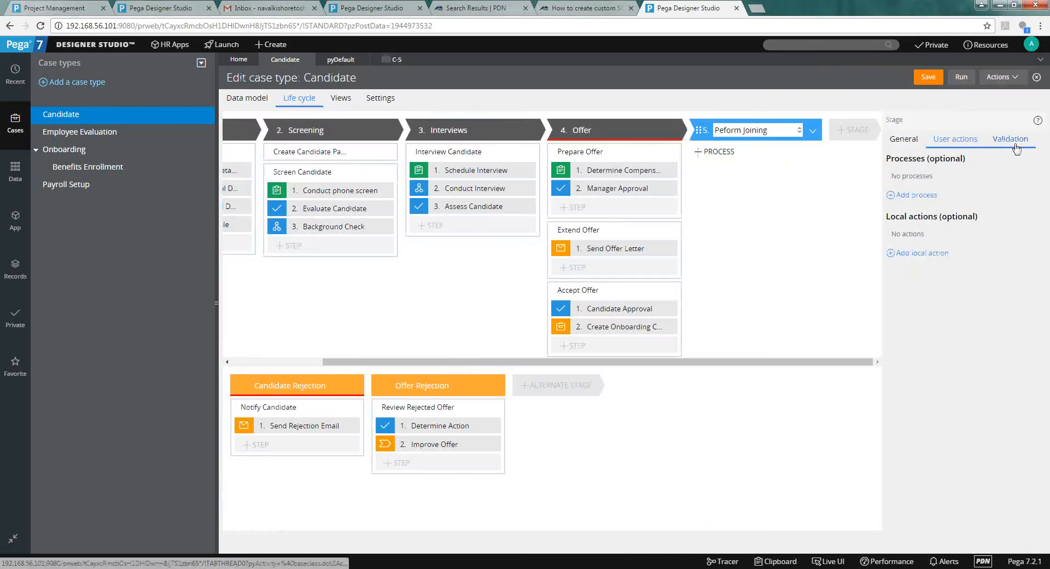
Add a required attachment for entering Peform Joining, finding no categories, then return to General settings.
left_click(1013, 141)
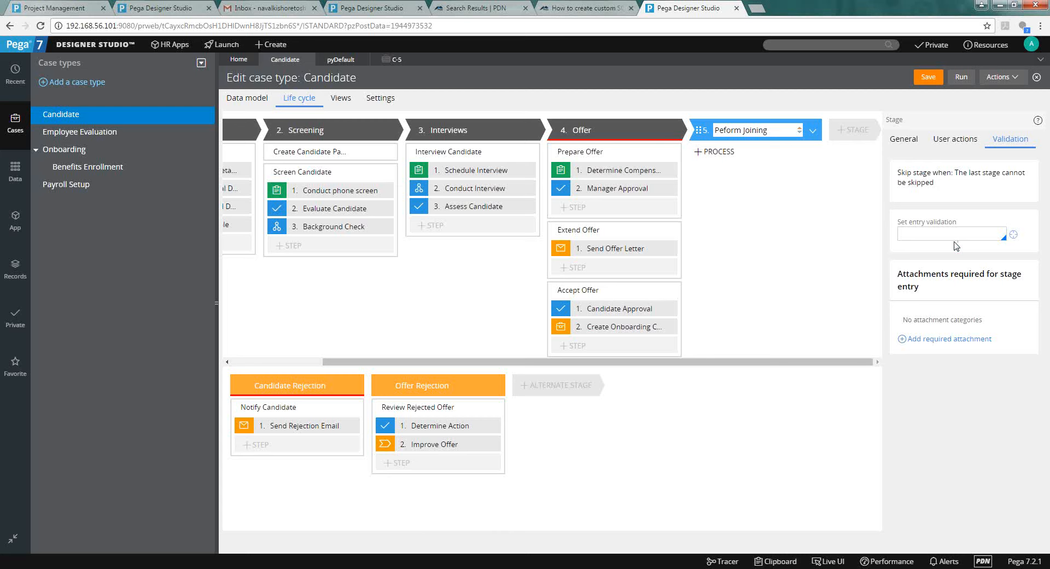
left_click(941, 340)
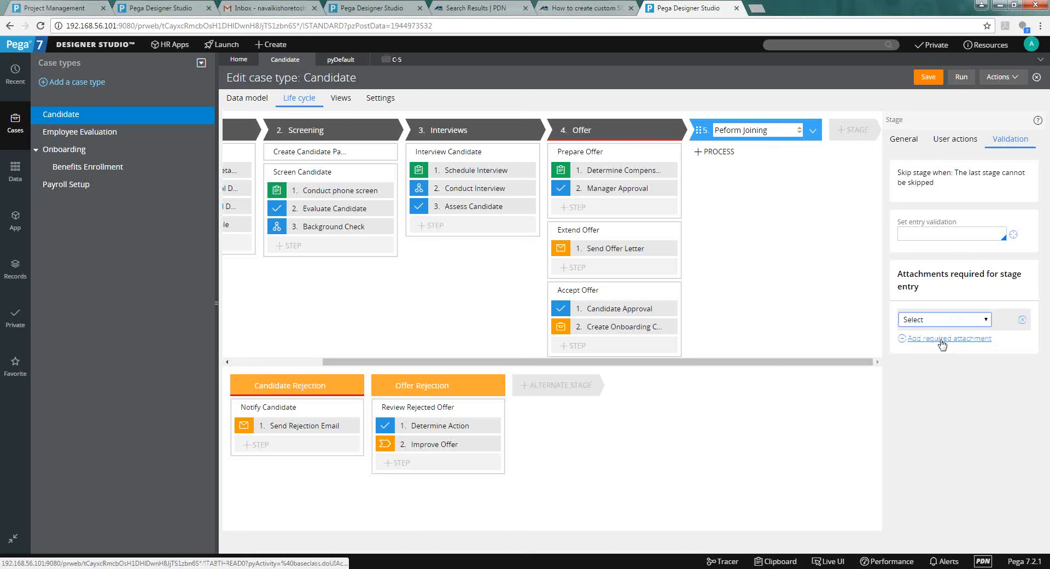
left_click(938, 317)
left_click(939, 327)
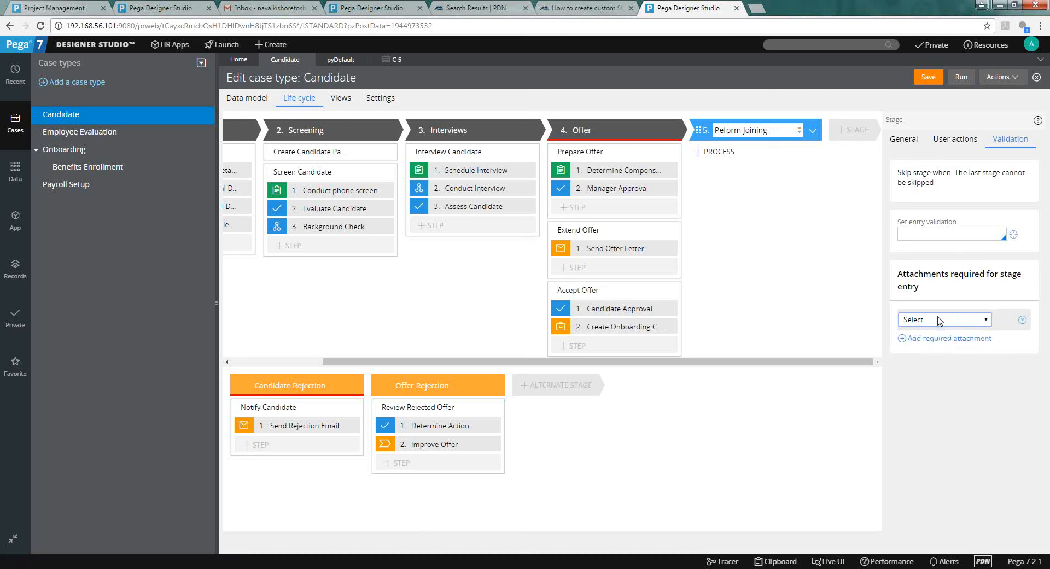
left_click(954, 324)
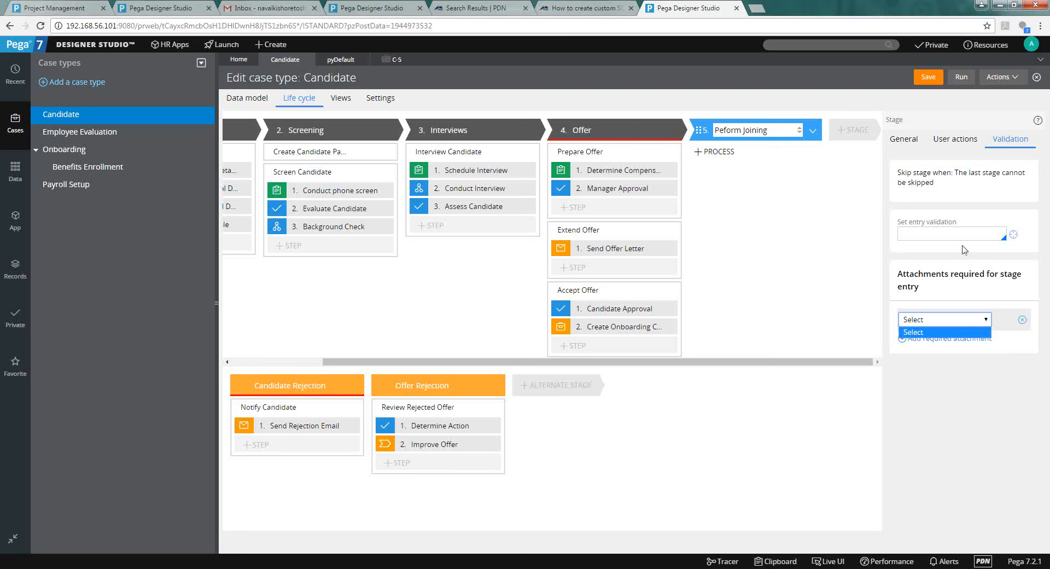
left_click(919, 143)
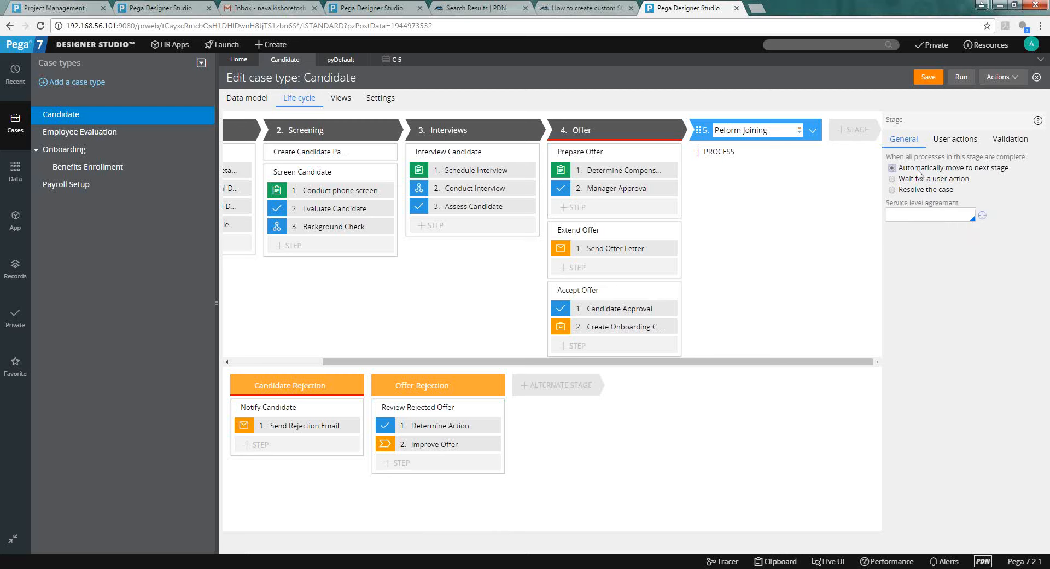
left_click(914, 215)
left_click(914, 214)
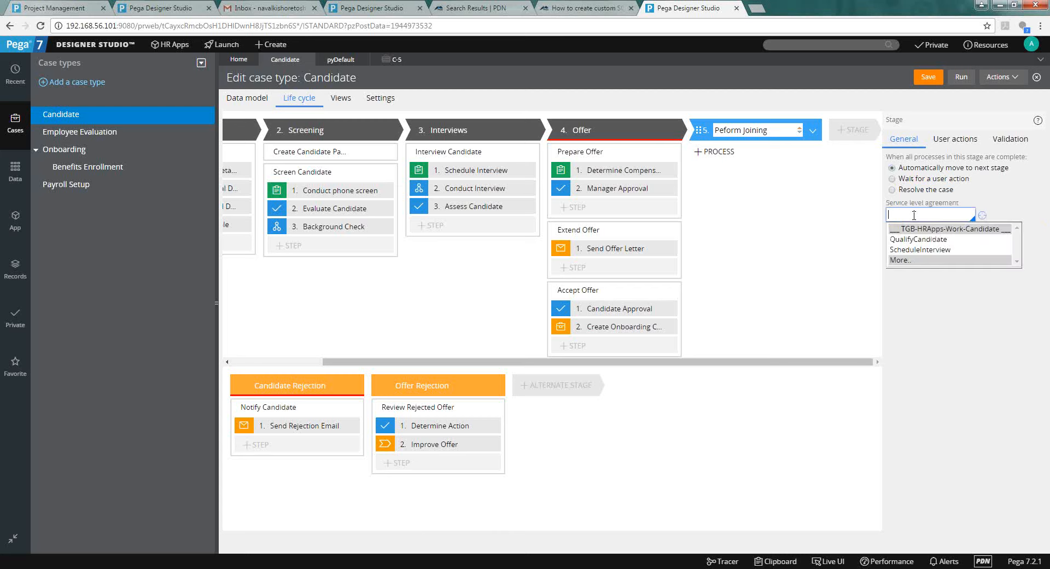
left_click(982, 309)
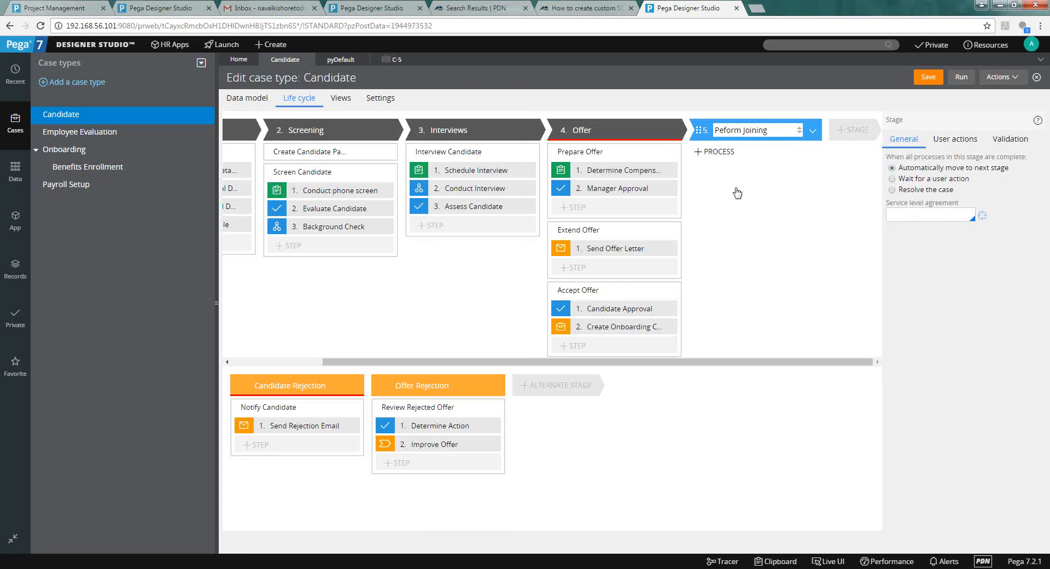
left_click(723, 153)
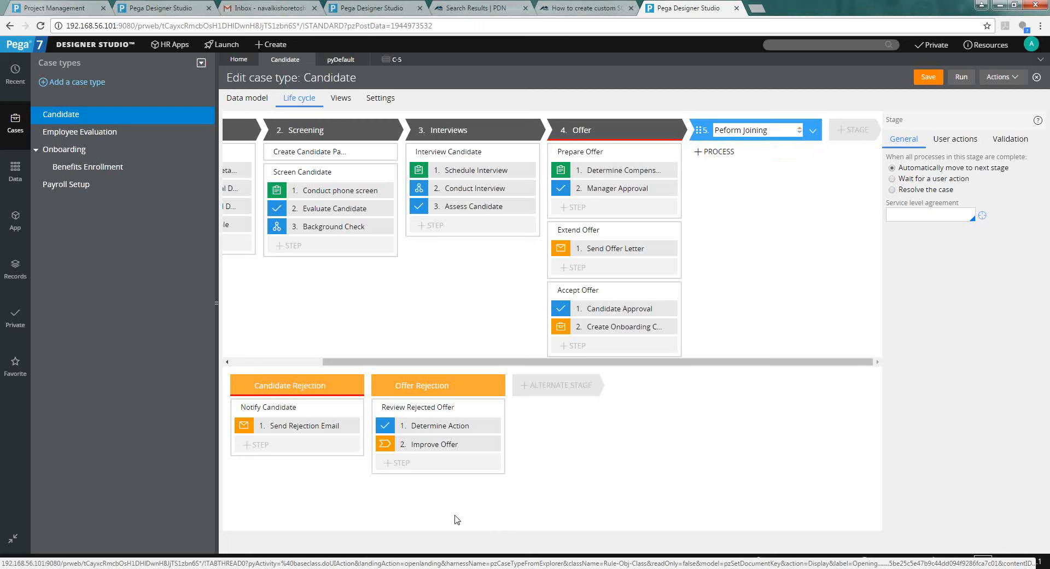
Enter 'SLAs' as the Process Design example in the Excel Schedule workbook, then return to Pega.
left_click(421, 566)
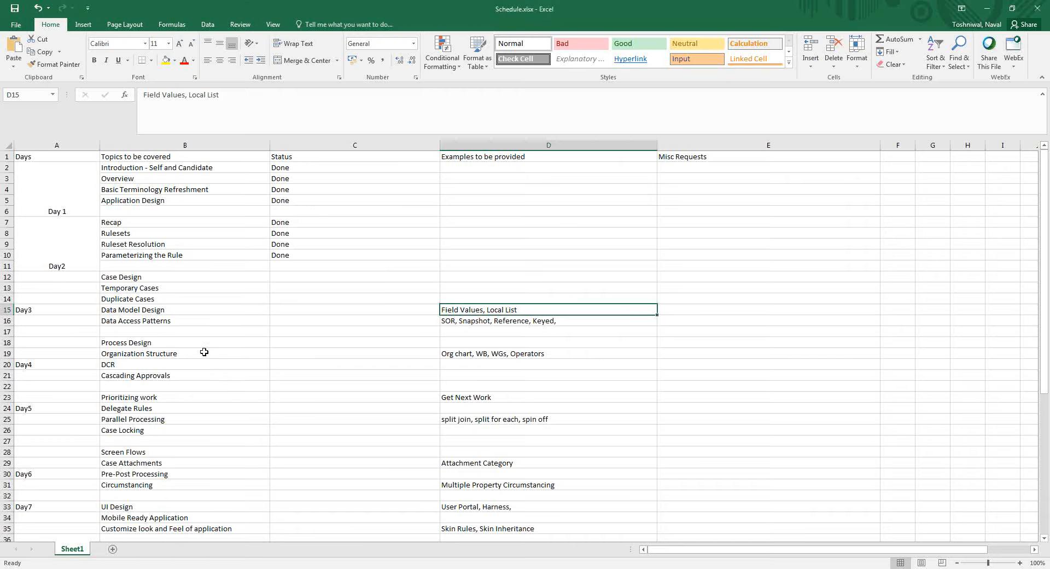
mouse_move(194, 347)
left_mouse_down()
mouse_move(206, 370)
mouse_move(196, 343)
left_mouse_up()
key("Right")
key("Right")
key("Right")
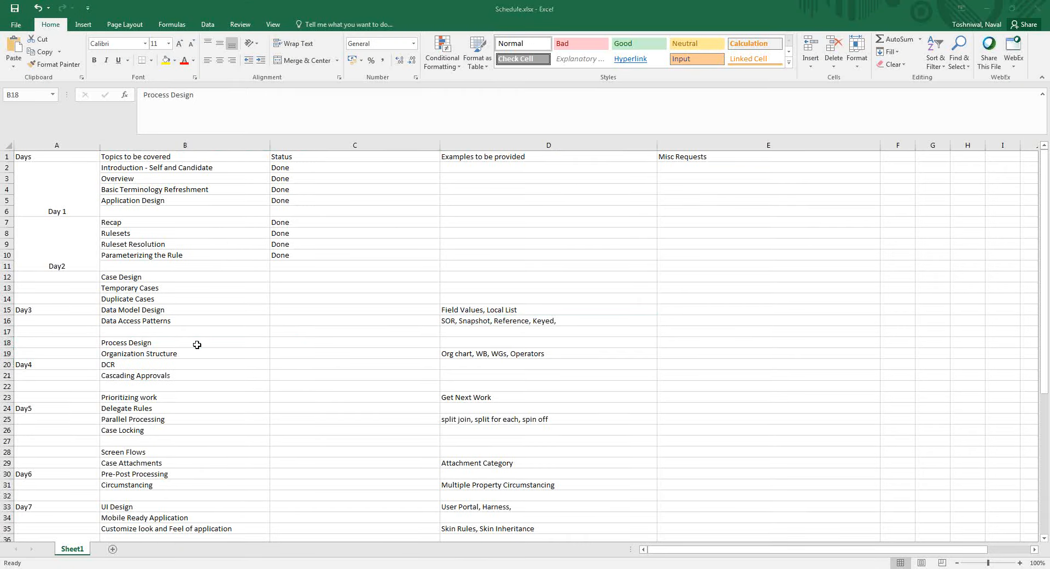
key("Left")
type("S")
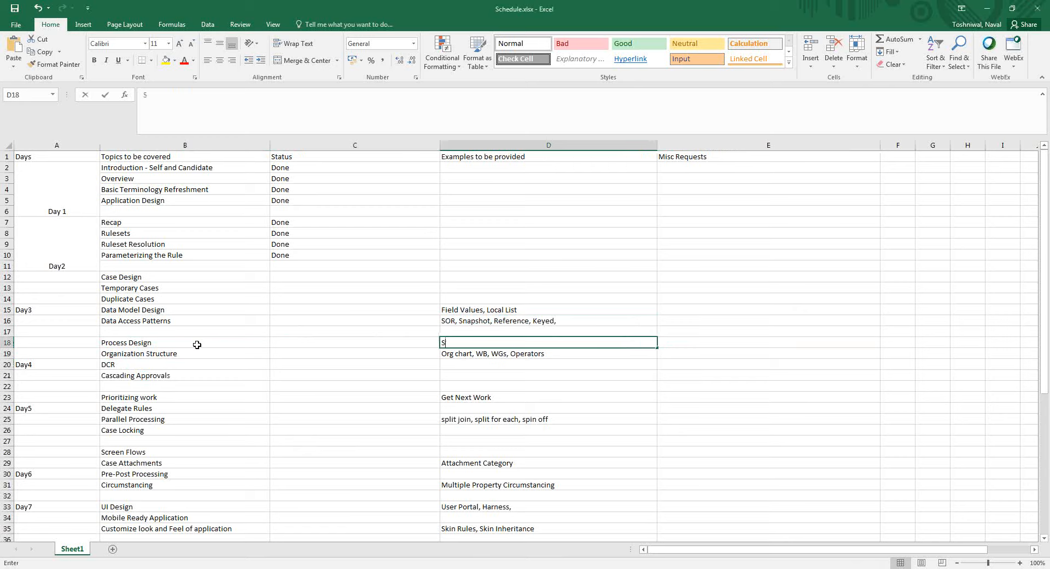
type("LA")
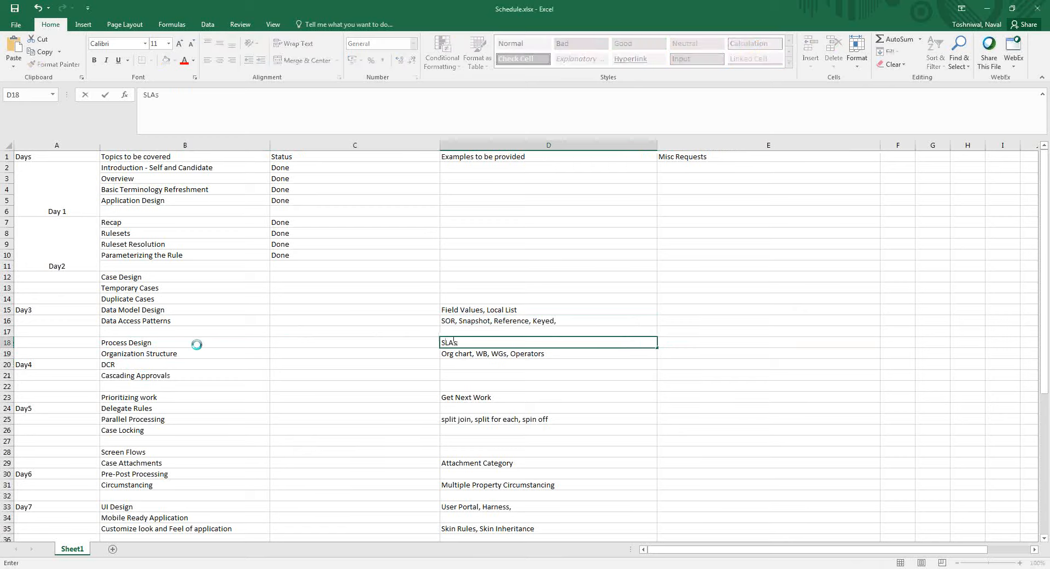
type("s")
key("ctrl+Return")
key("alt+Tab")
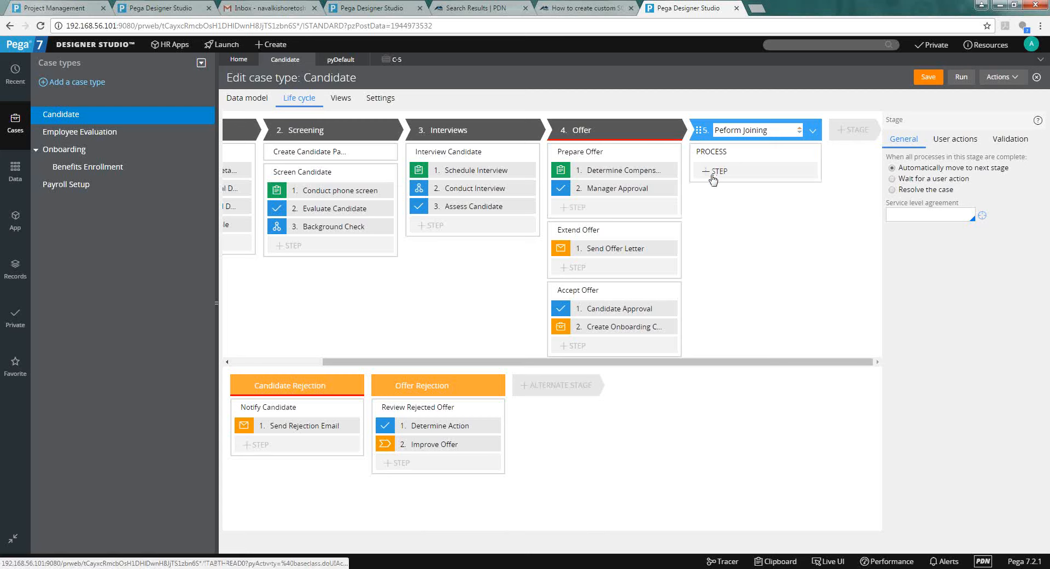
Select the Offer stage's Determine Compensation step and open its view configuration.
left_click(713, 174)
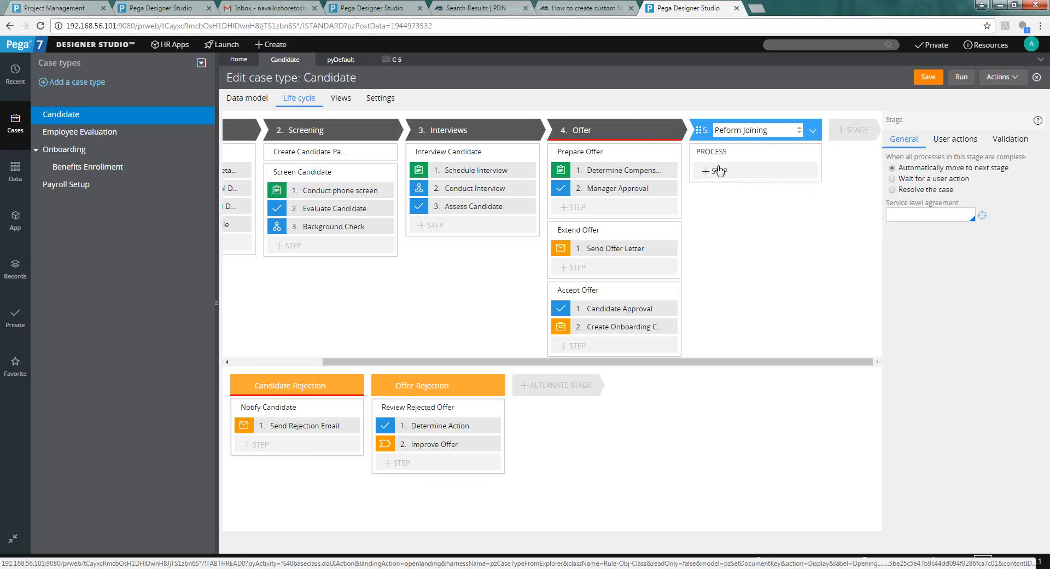
left_click(717, 170)
left_click(629, 175)
left_click(922, 281)
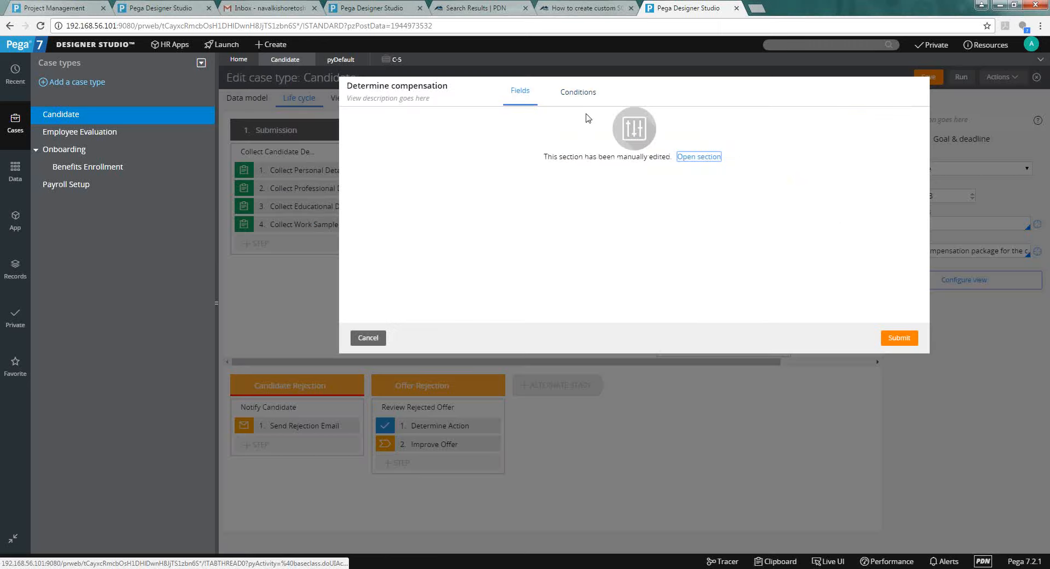
left_click(363, 338)
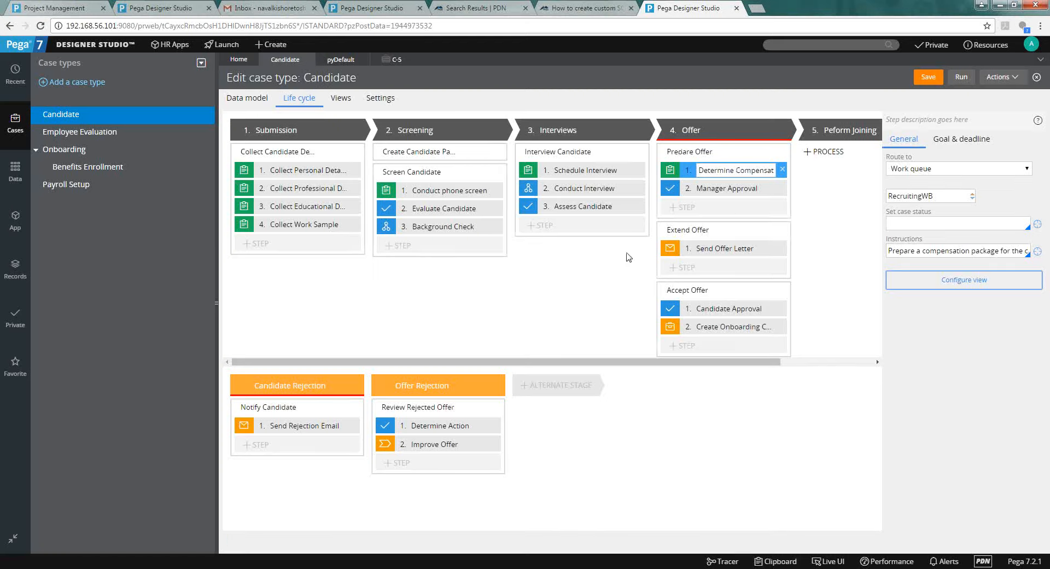
left_click(341, 59)
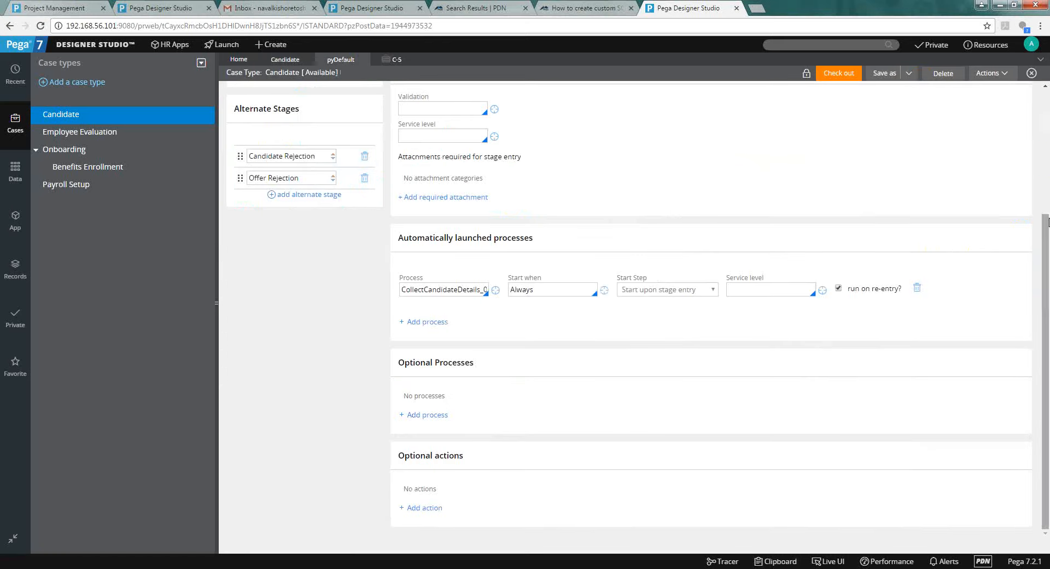
right_click(1012, 113)
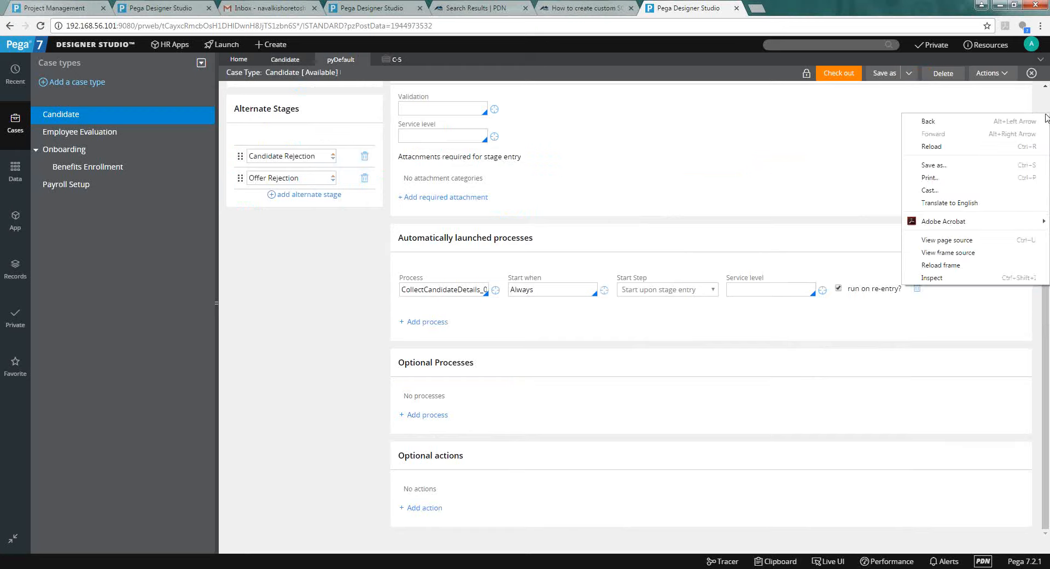
left_click(1048, 111)
scroll(1048, 110, "up", 4)
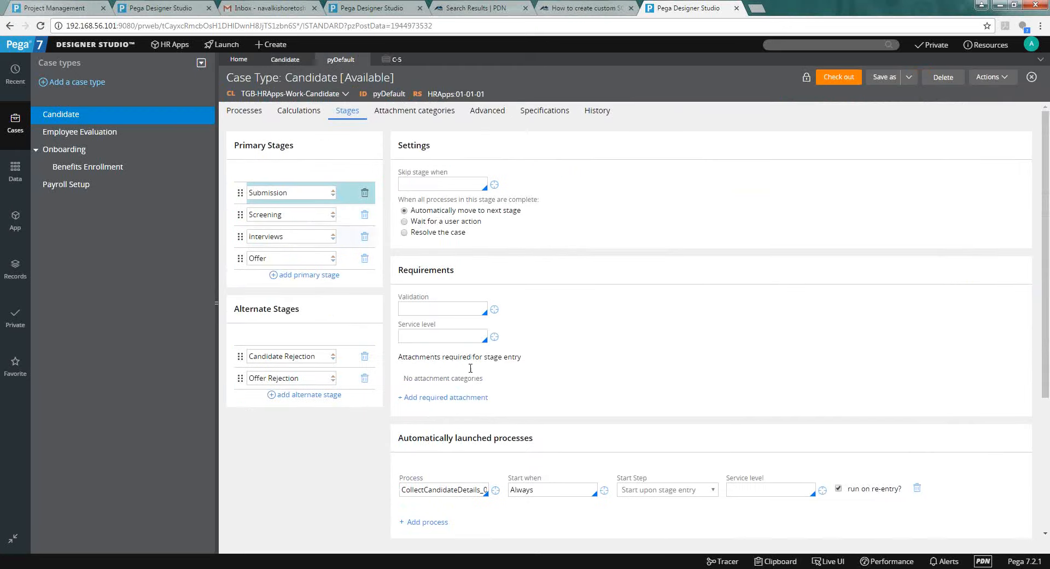
left_click(472, 489)
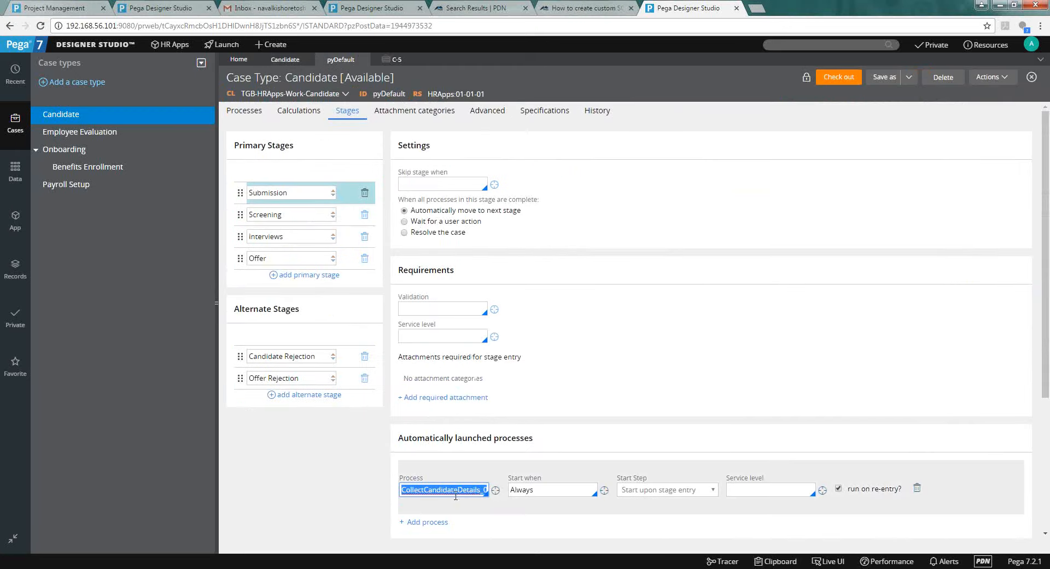
Open the CollectCandidateDetails flow rule in its own tab, then select the Offer stage on the Candidate life cycle.
left_click(495, 492)
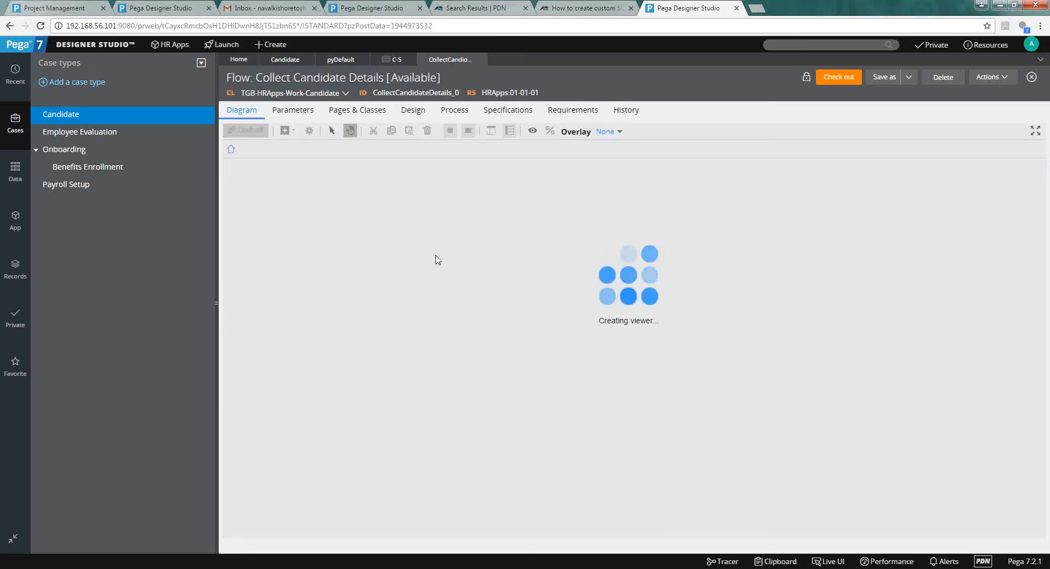
left_click(353, 62)
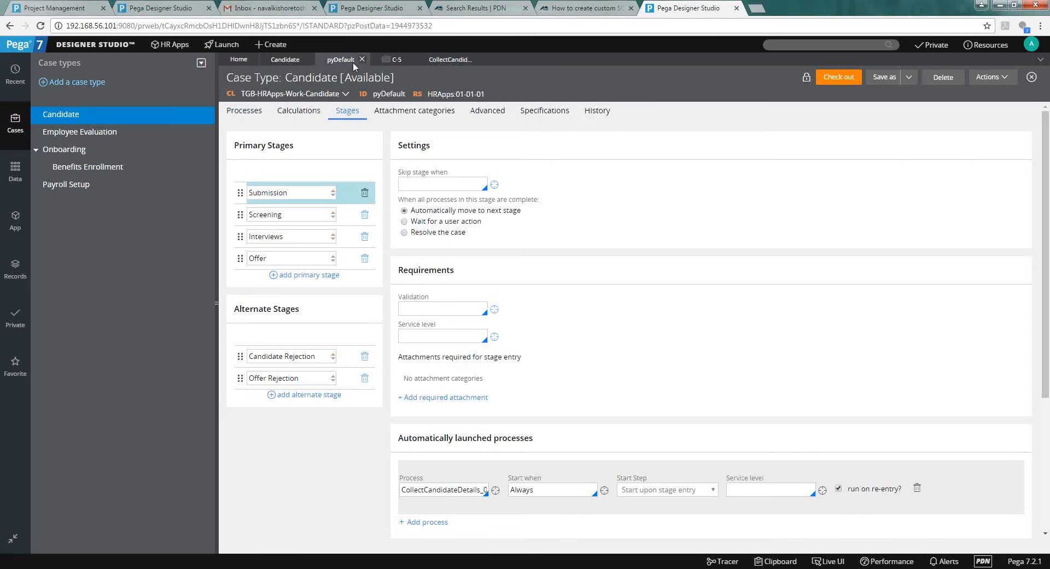
left_click(289, 55)
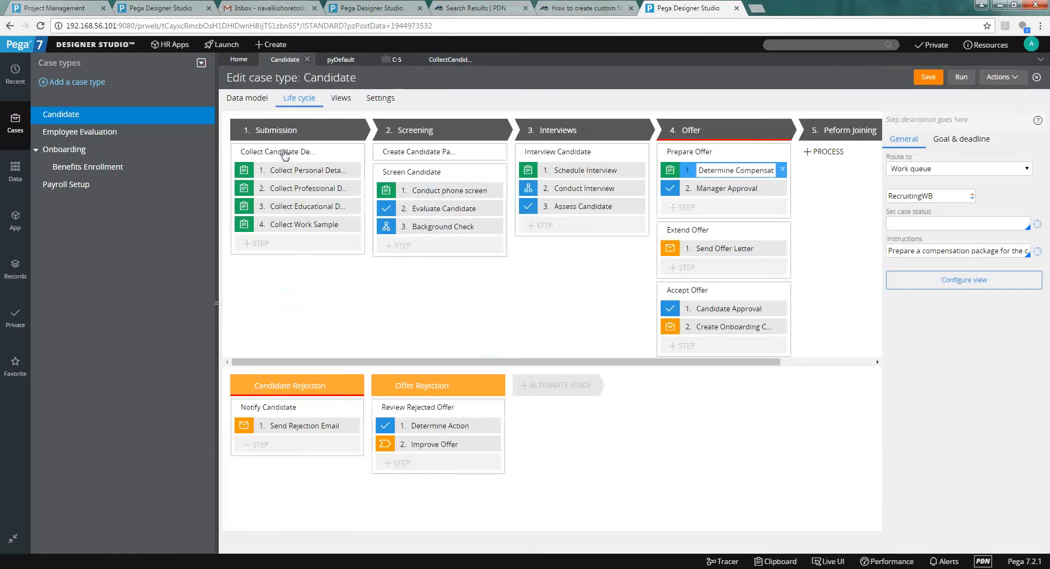
left_click(444, 61)
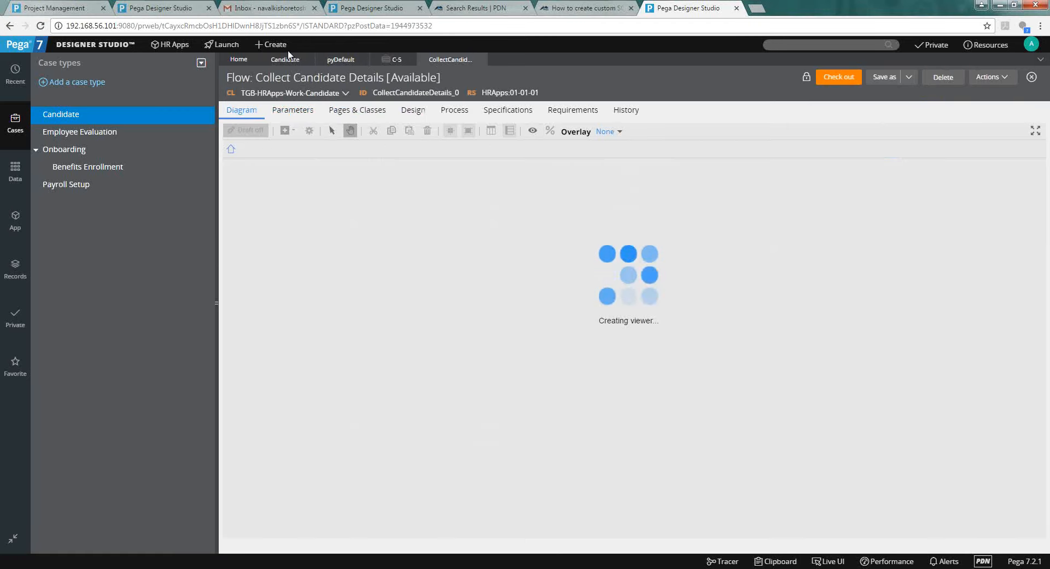
left_click(341, 60)
left_click(299, 257)
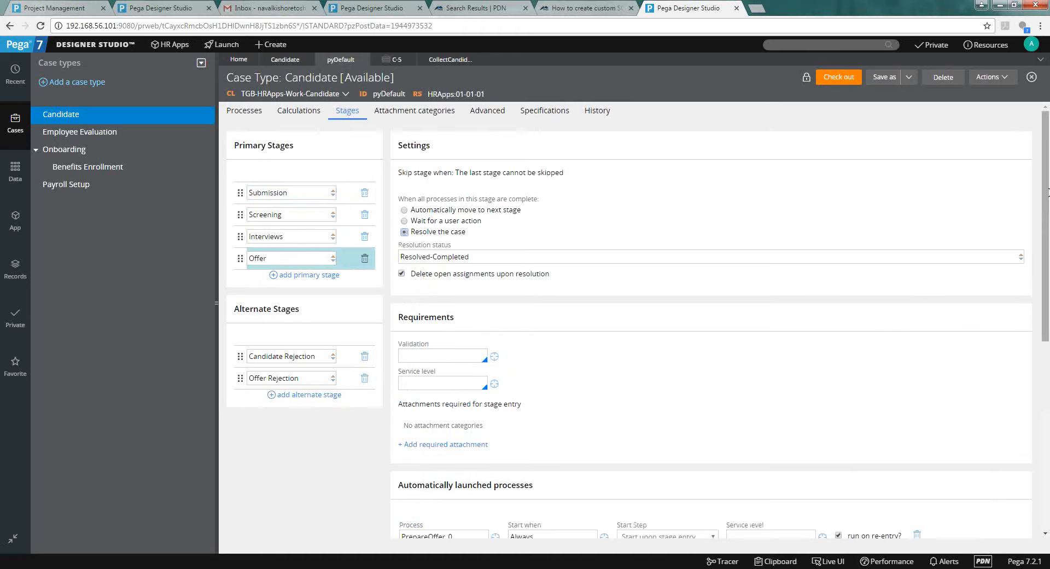
Open the PrepareOffer_0 flow rule in a new tab and close the Collect Candidate Details tab.
scroll(1047, 244, "down", 4)
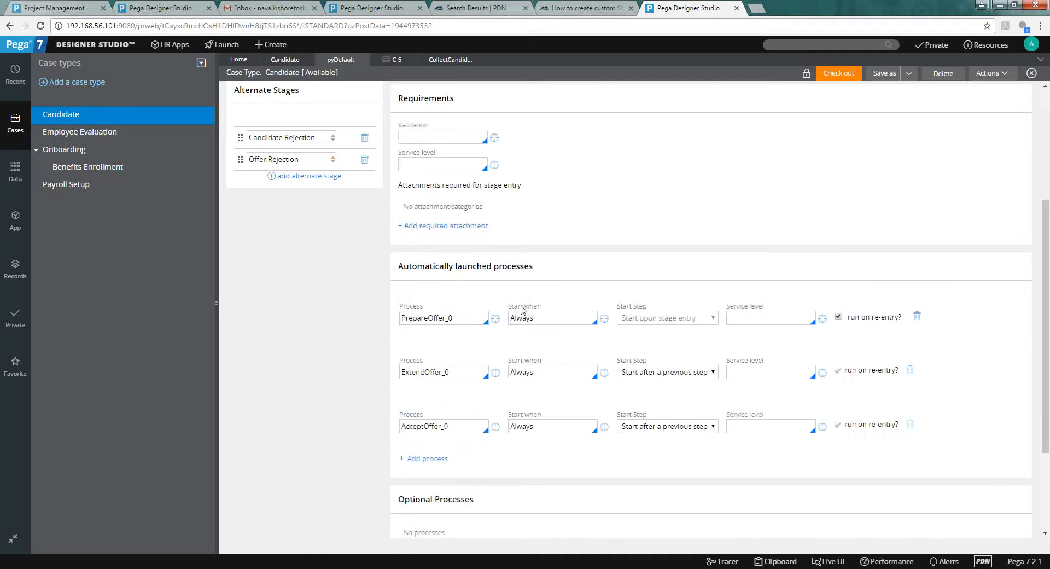
left_click(496, 318)
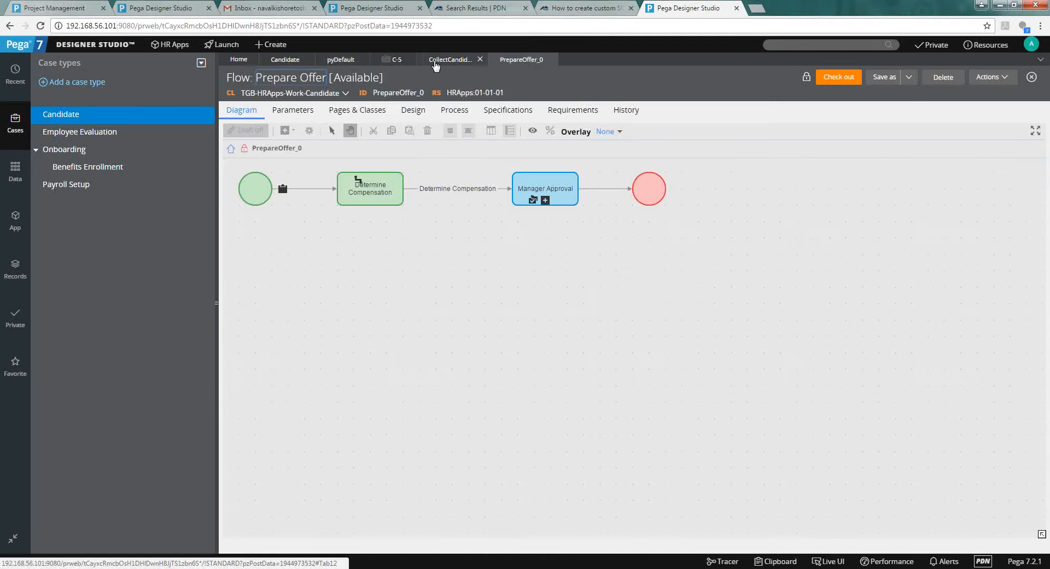
left_click(446, 62)
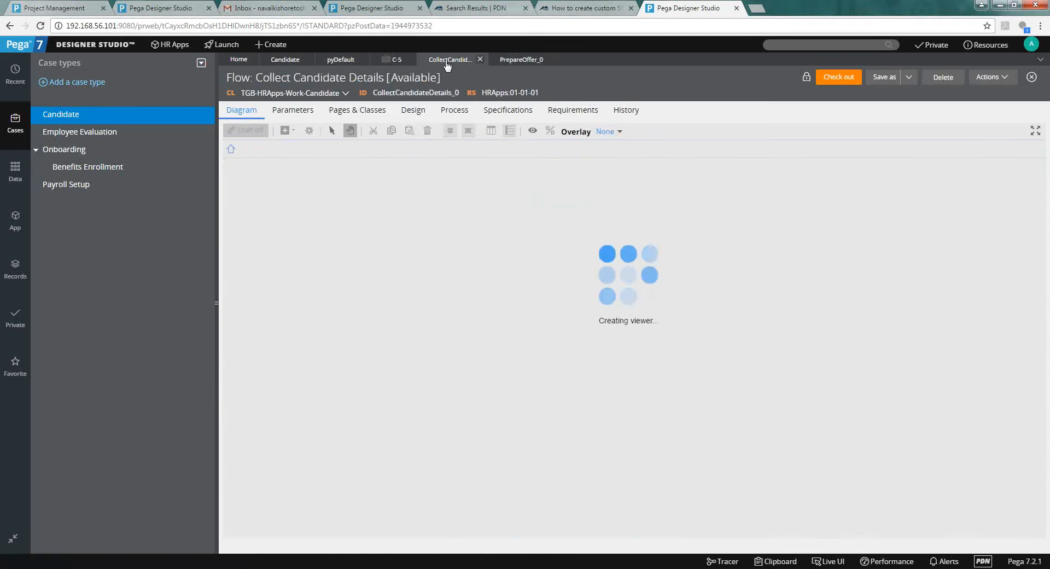
left_click(508, 60)
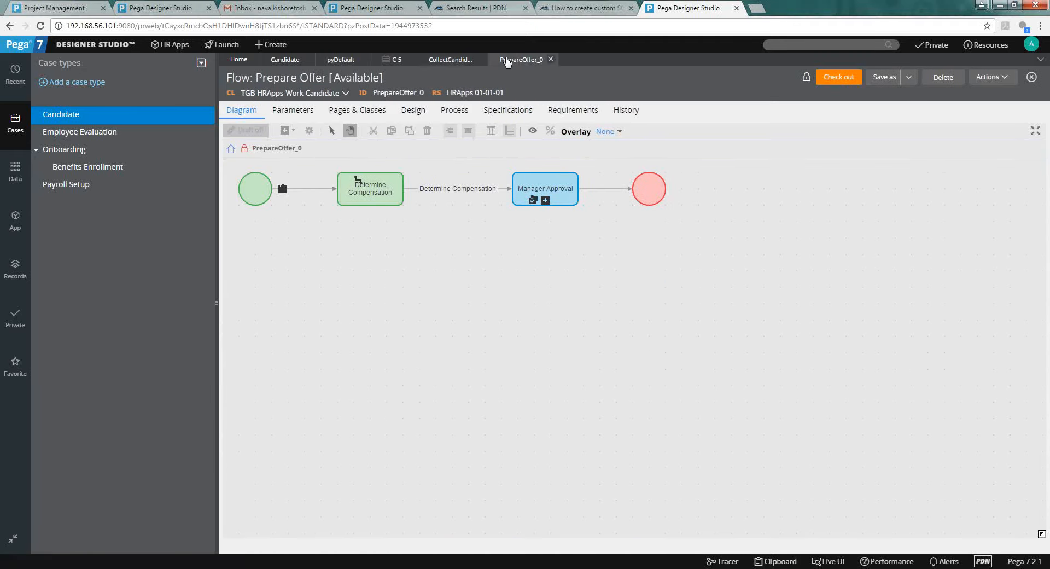
left_click(466, 61)
left_click(479, 59)
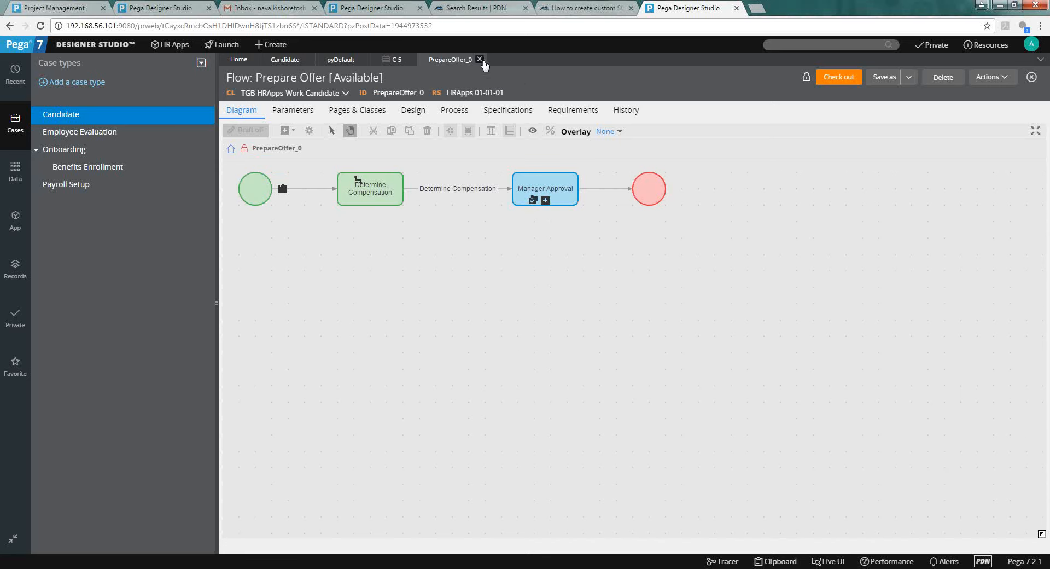
Inspect the Prepare Offer flow, drilling into the Manager Approval subflow and back.
left_click(285, 59)
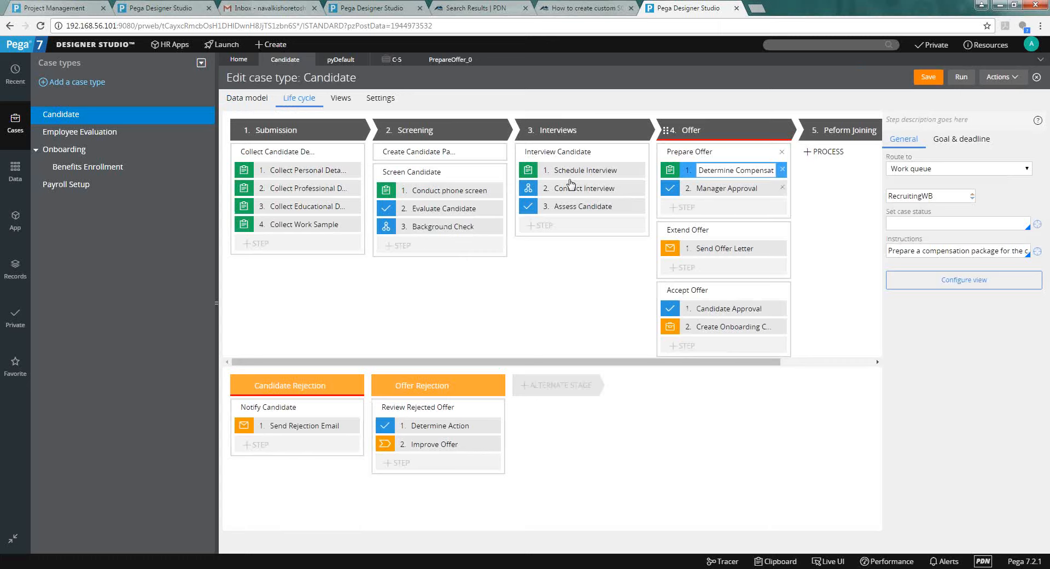
left_click(447, 61)
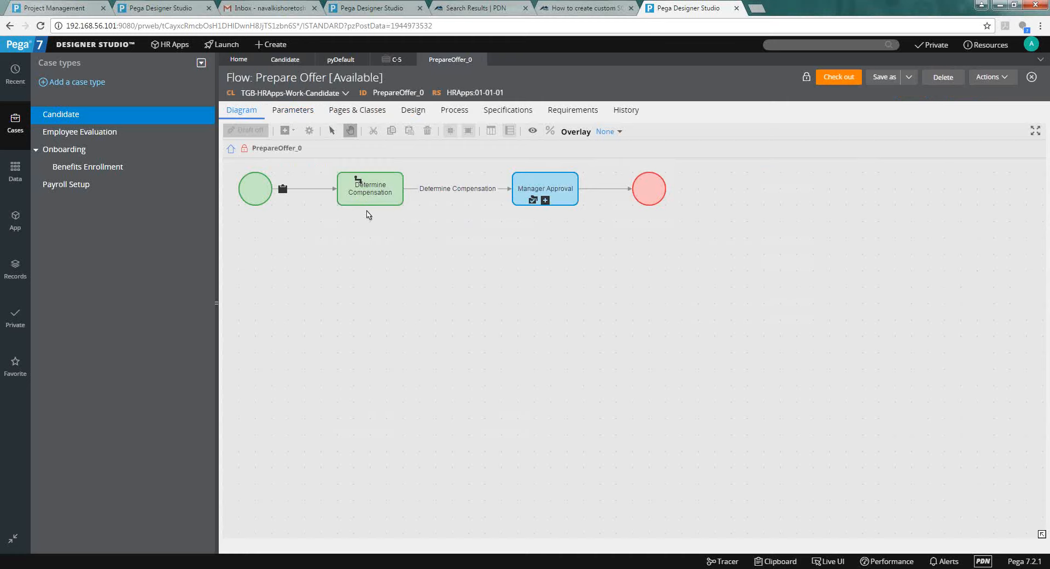
left_click(340, 59)
double_click(447, 321)
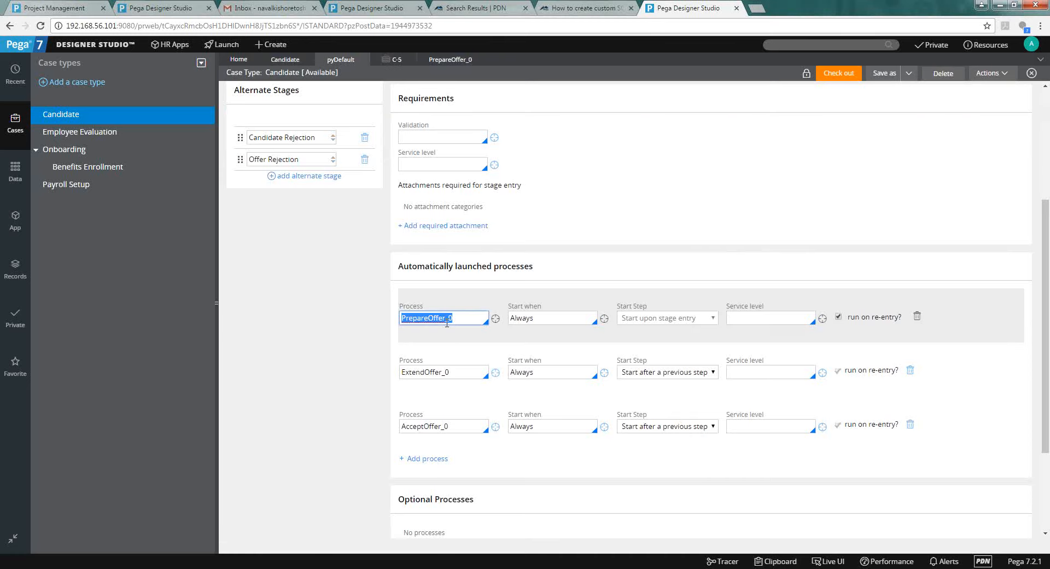
left_click(442, 61)
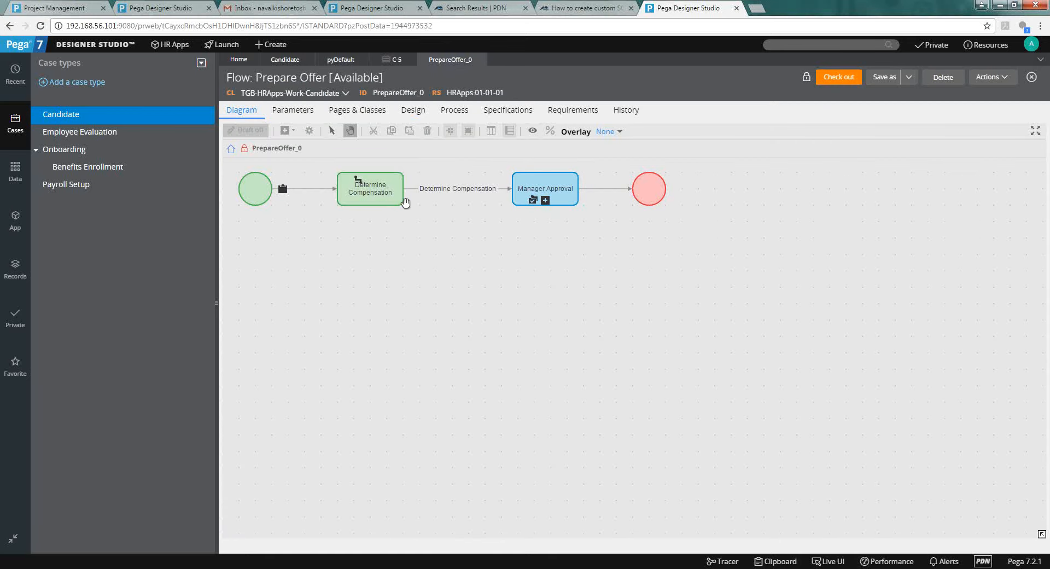
left_click(545, 200)
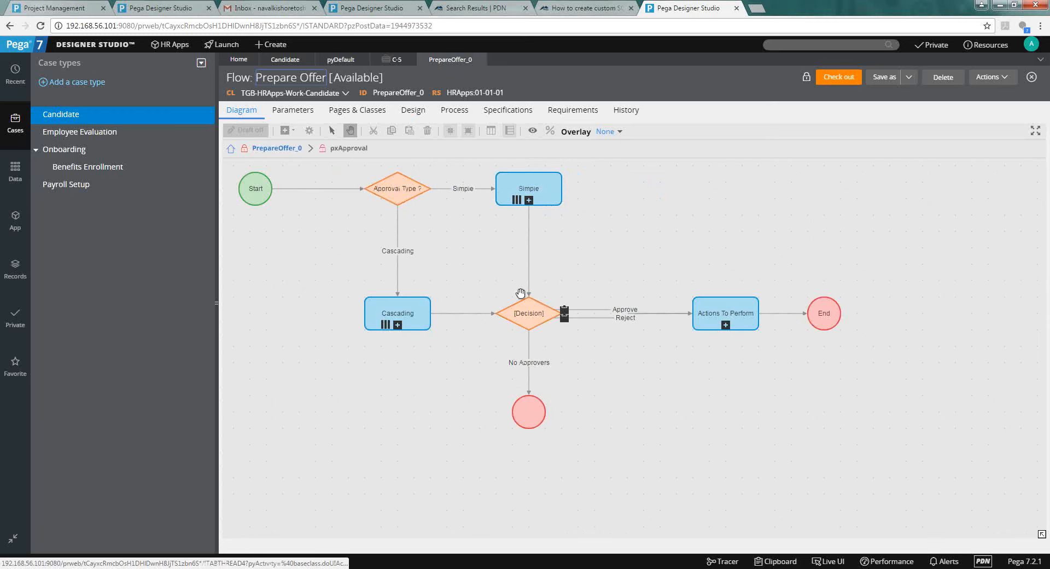
left_click(281, 160)
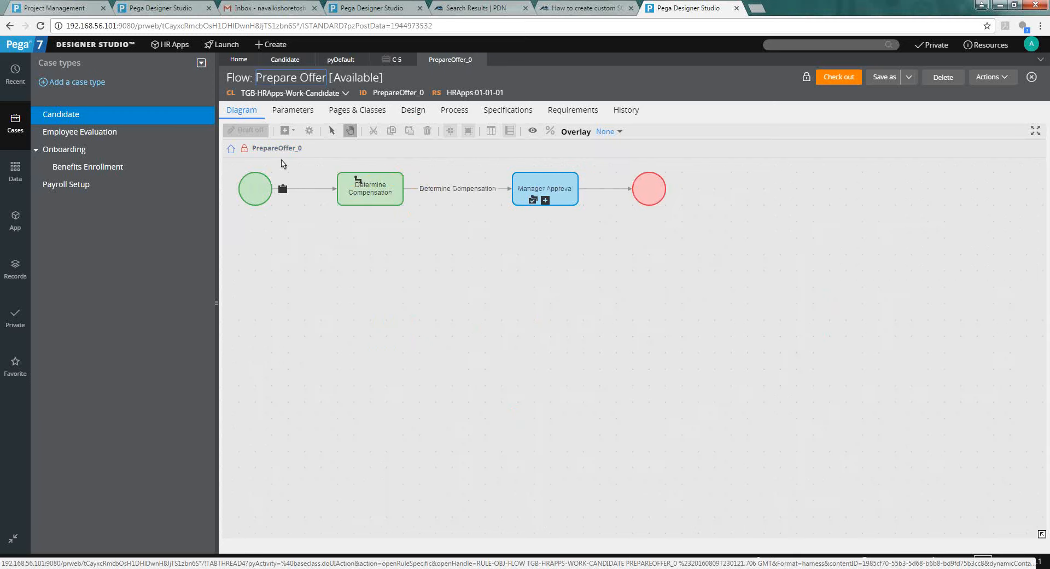
Review the Manager Approval and Determine Compensation step properties on the Candidate life cycle.
left_click(285, 59)
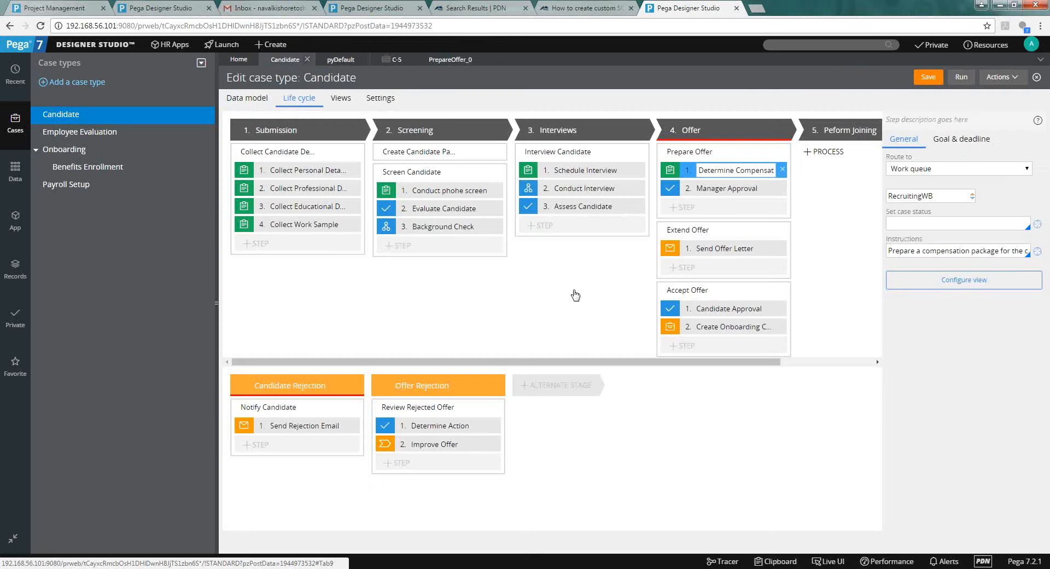
left_click(711, 188)
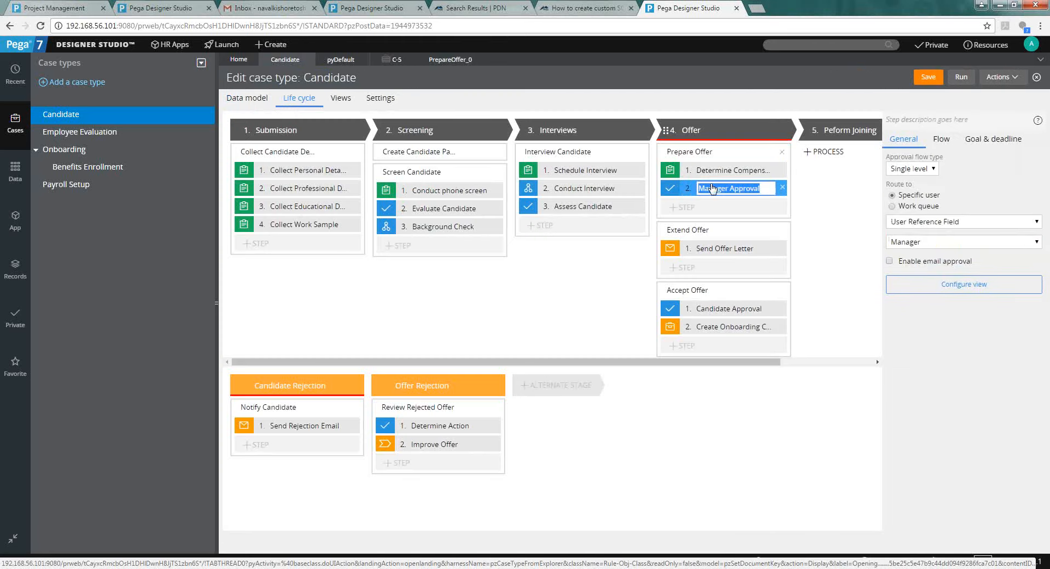
left_click(711, 171)
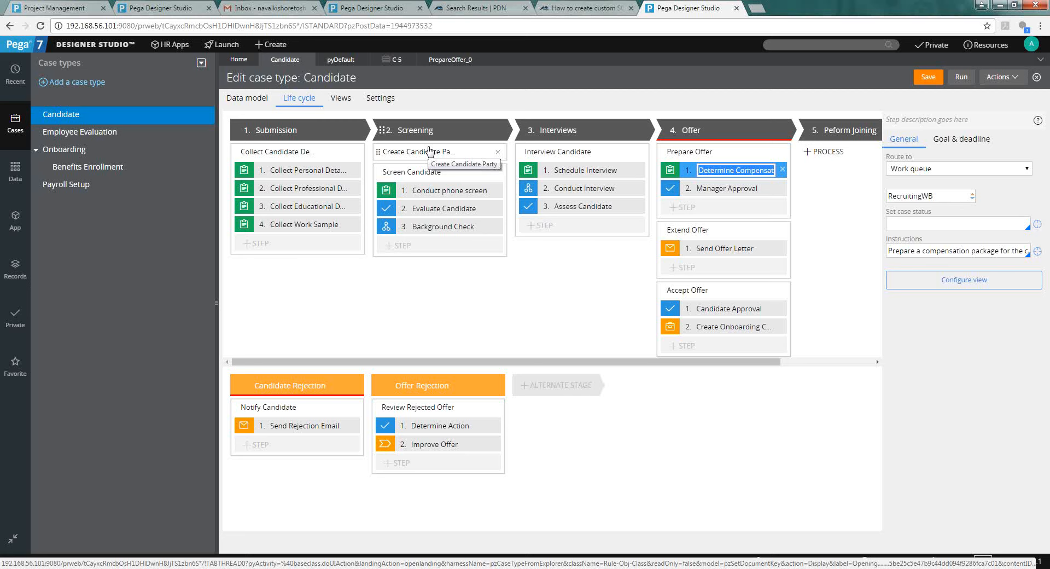
Add a new process to the Peform Joining stage with an empty first step.
left_click(826, 151)
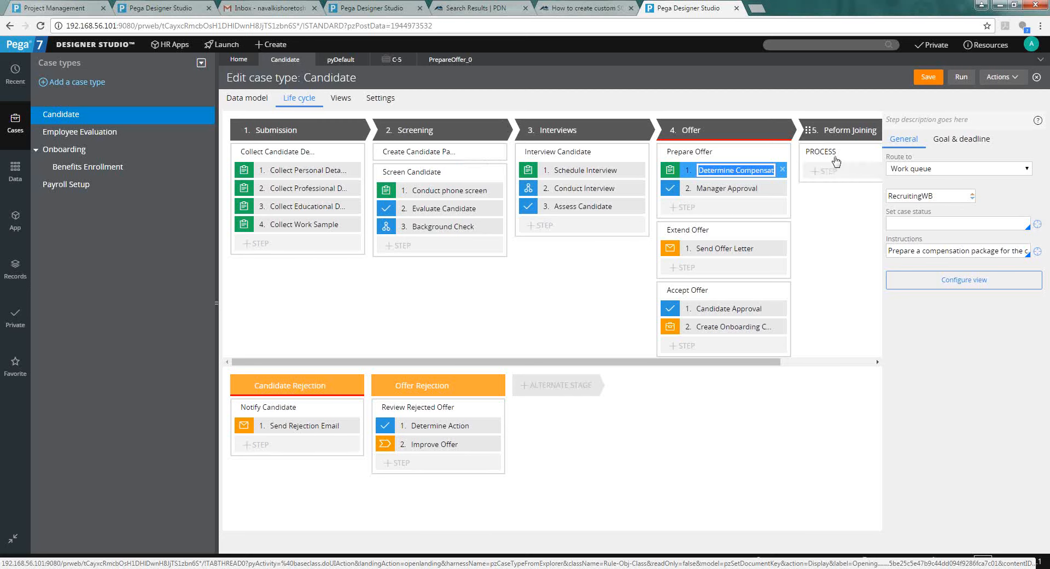
left_click(826, 173)
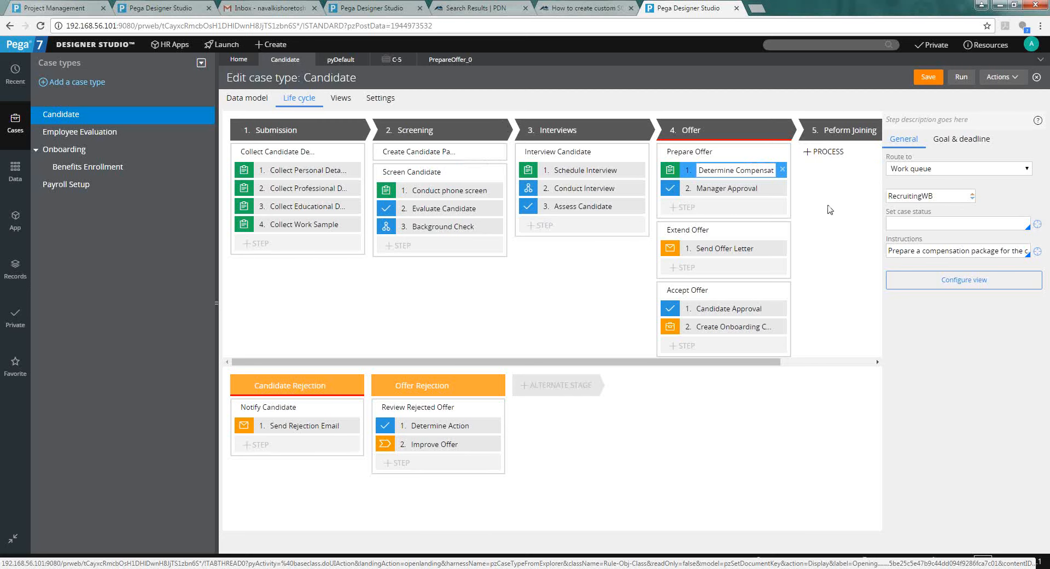
left_click(804, 362)
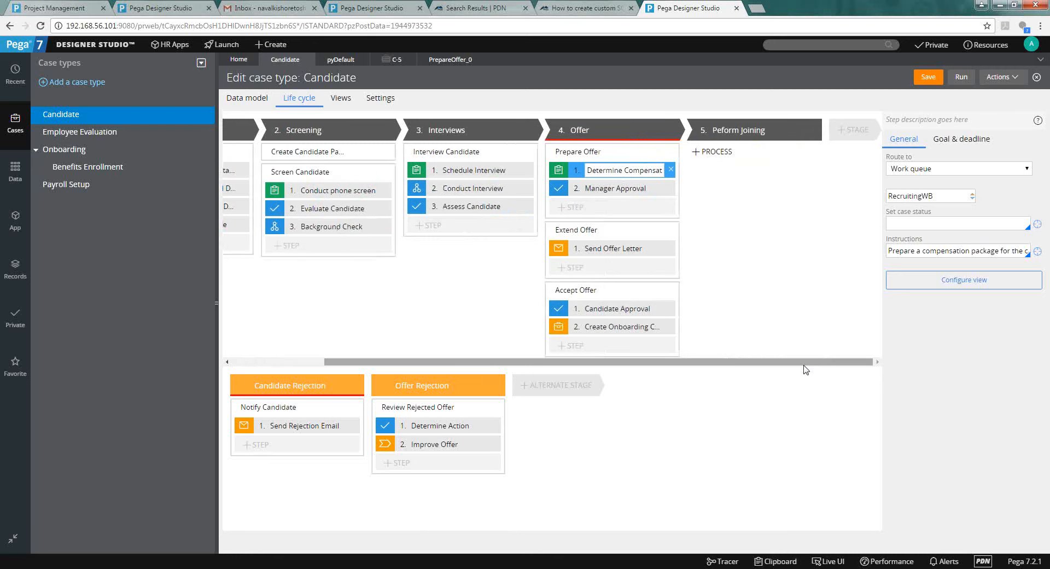
left_click(713, 152)
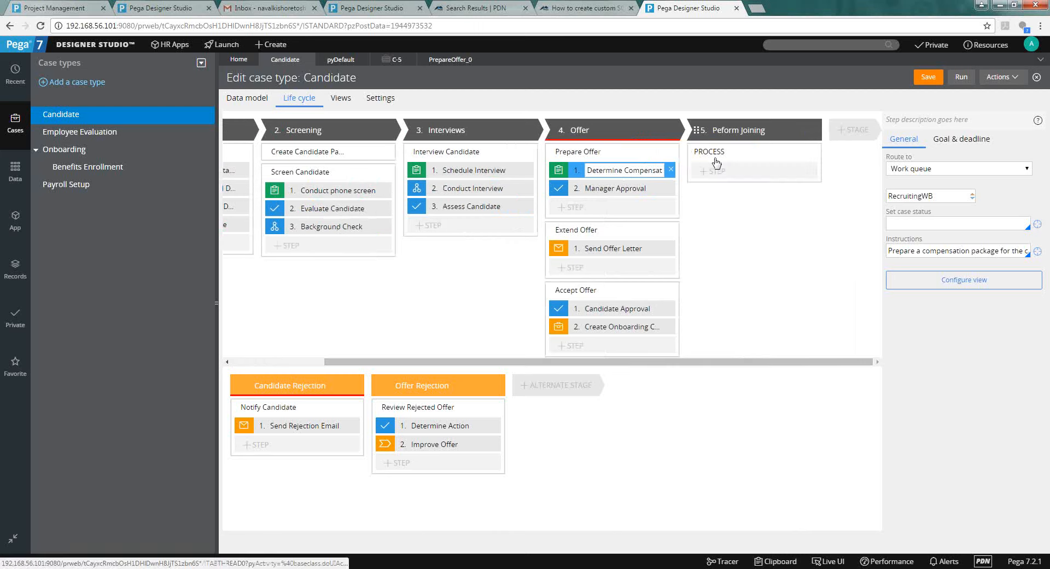
left_click(714, 171)
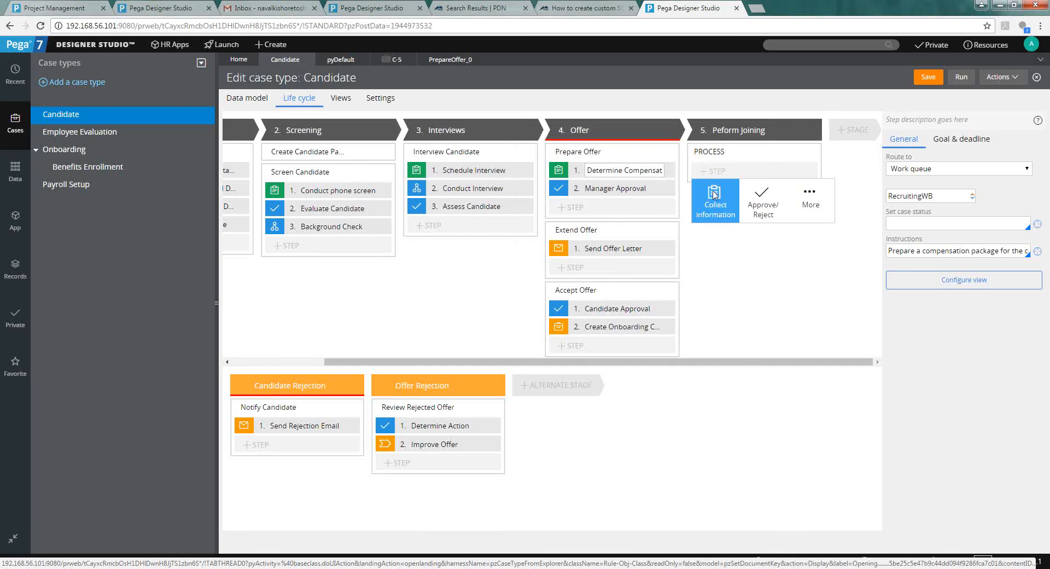
Browse the More > Processes step types, then return to the step categories.
left_click(807, 196)
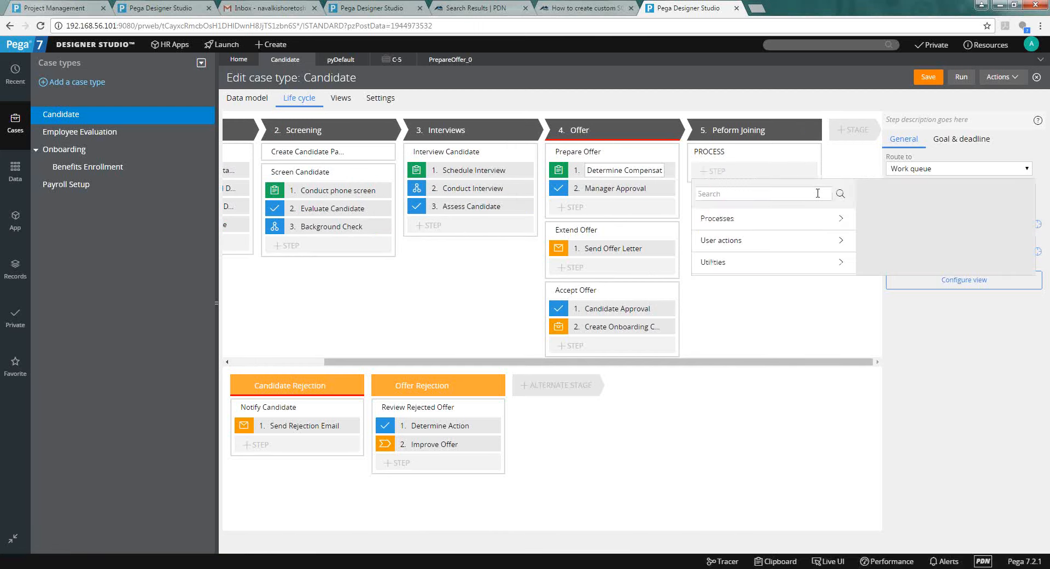
left_click(807, 223)
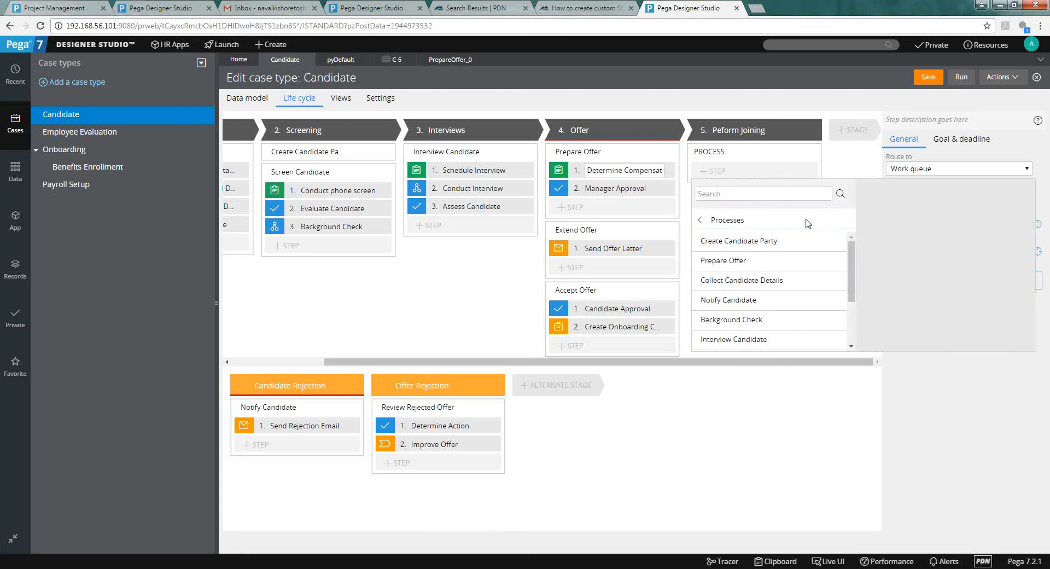
left_click_drag(850, 270, 823, 237)
right_click(851, 280)
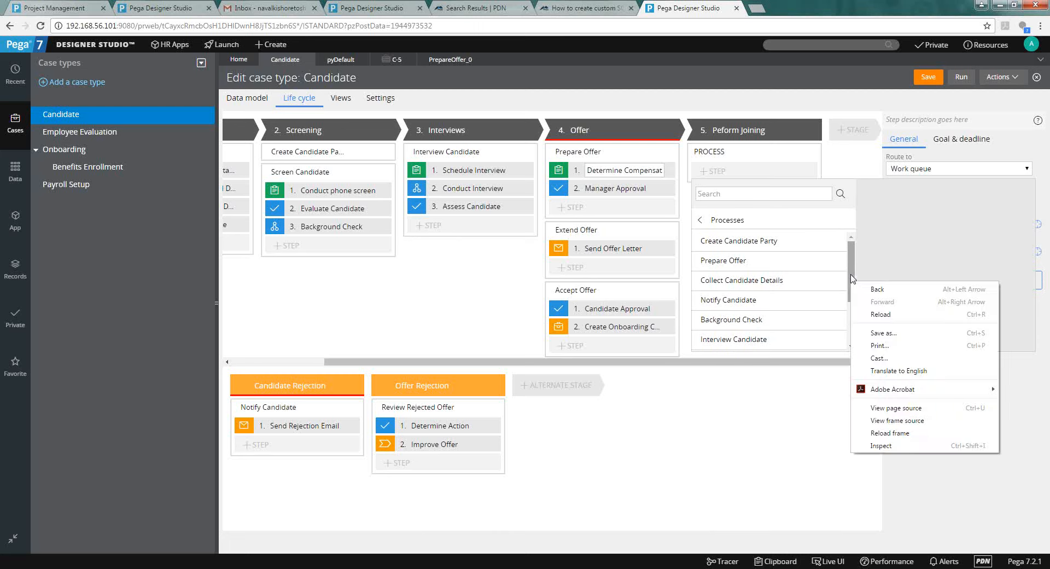
key("Escape")
mouse_move(851, 278)
left_mouse_down()
mouse_move(865, 317)
mouse_move(856, 270)
left_mouse_up()
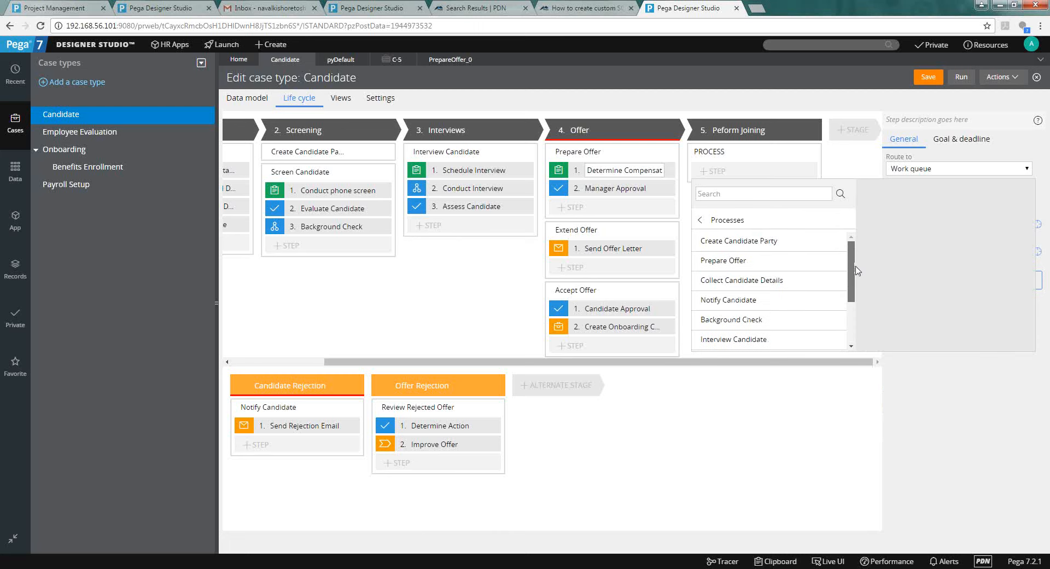
left_click(701, 220)
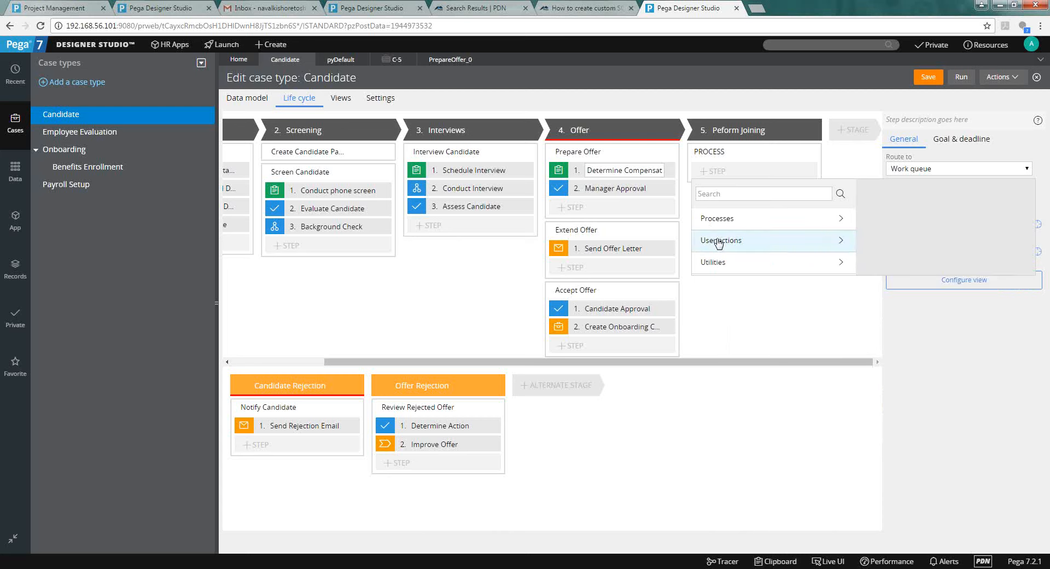
left_click(718, 242)
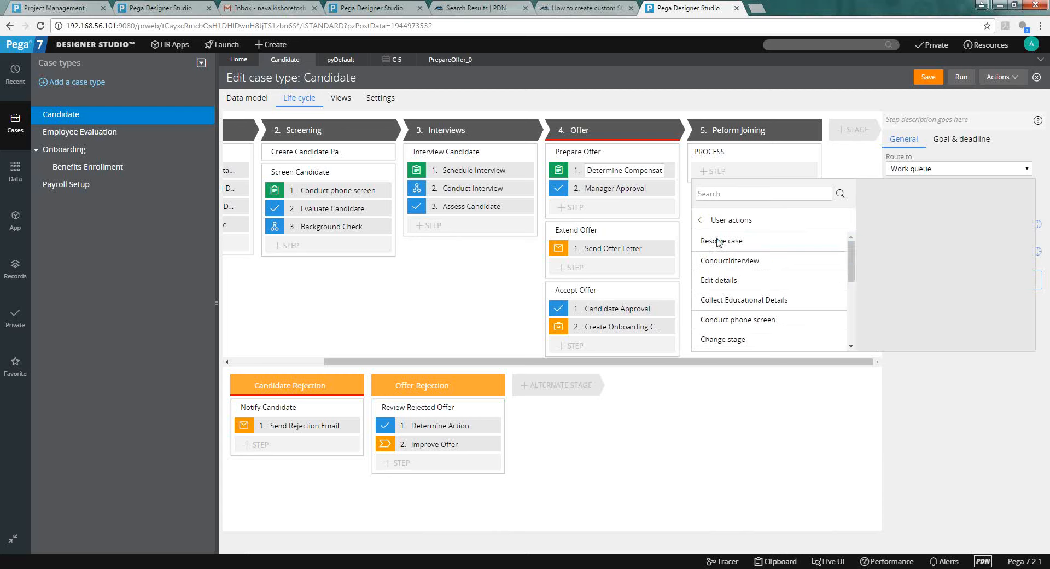
right_click(852, 279)
key("Escape")
left_click_drag(851, 275, 873, 257)
Show the Utilities step types and scroll through the list.
left_click(700, 220)
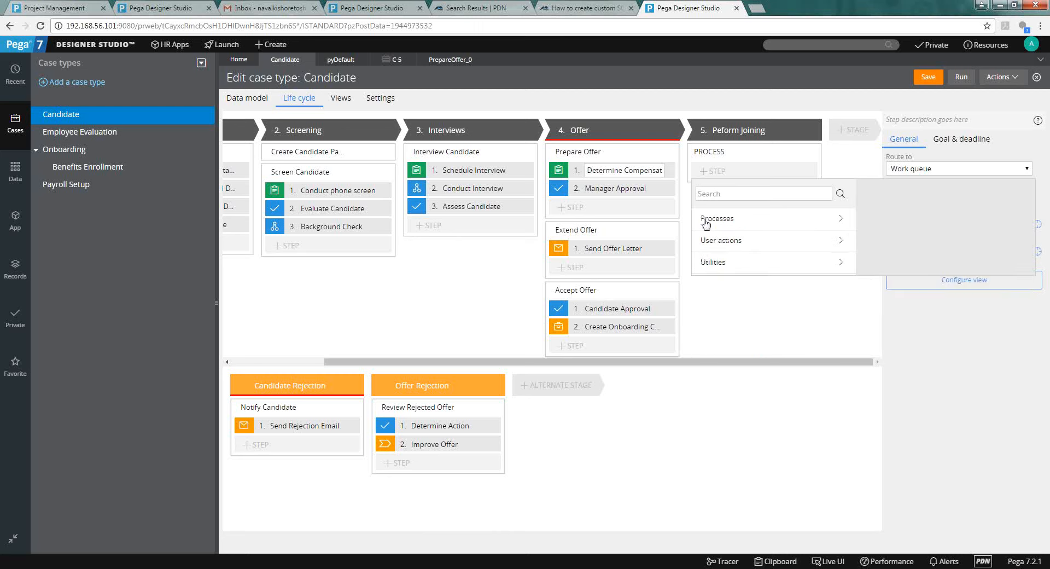
left_click(726, 264)
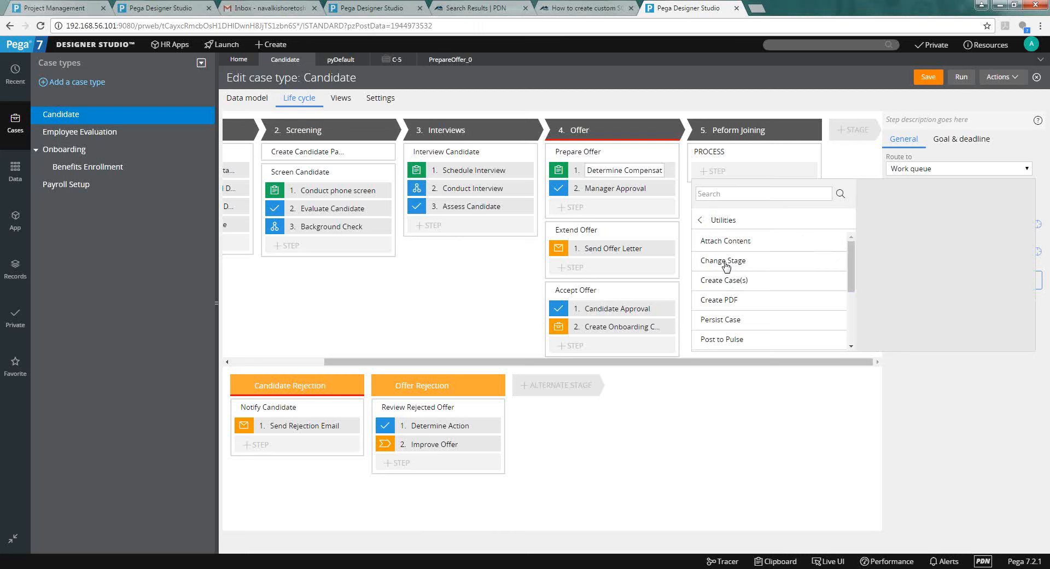
right_click(853, 275)
key("Escape")
right_click(853, 286)
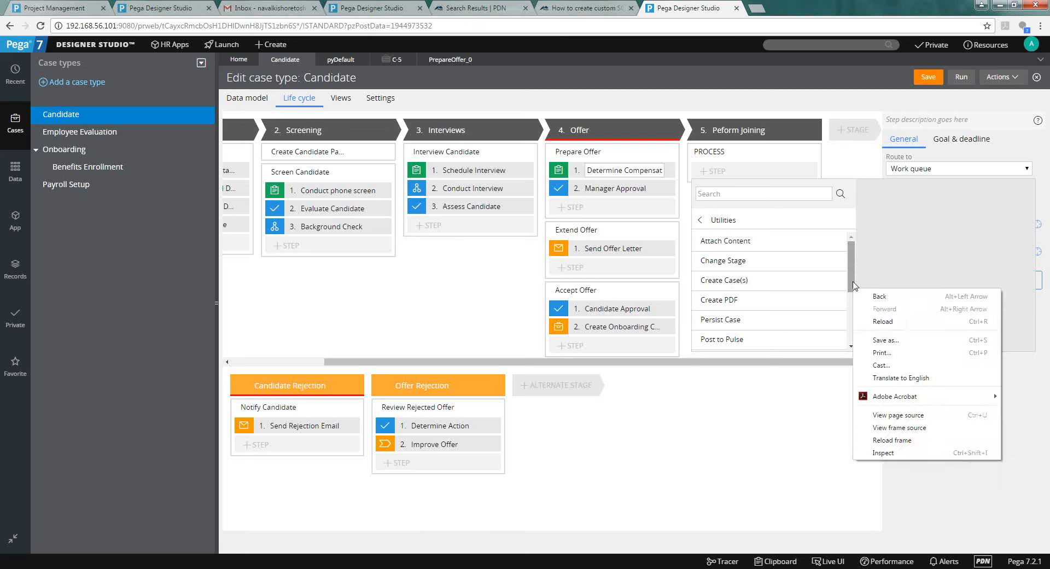
key("Escape")
left_click(853, 297)
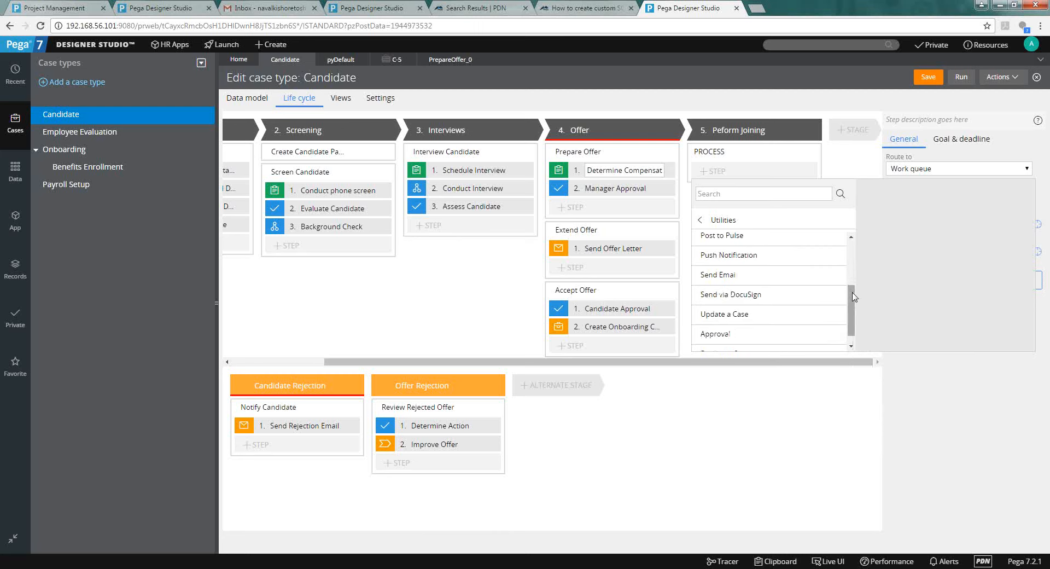
left_click_drag(853, 296, 853, 314)
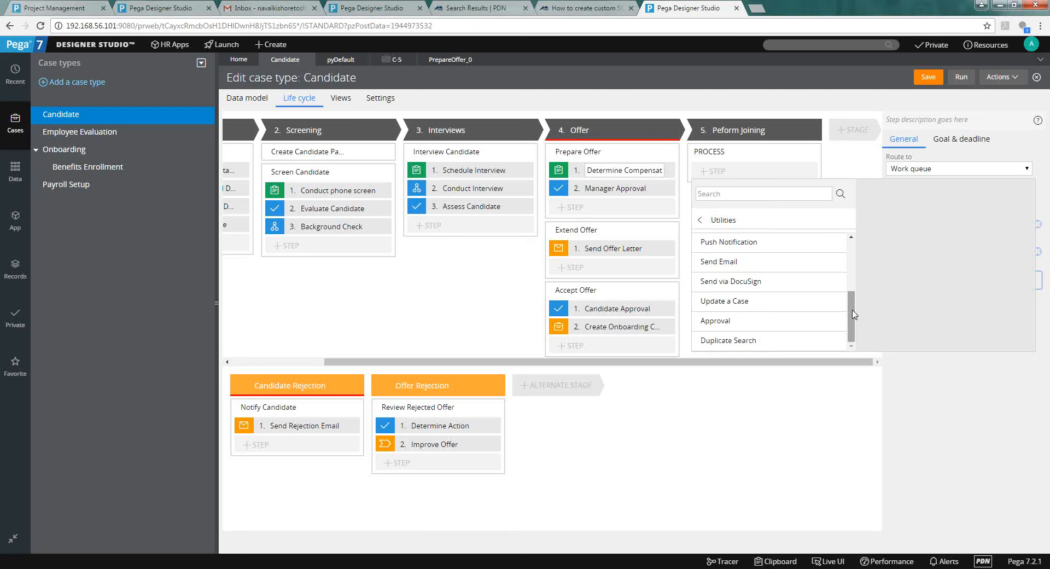
left_click_drag(854, 314, 851, 250)
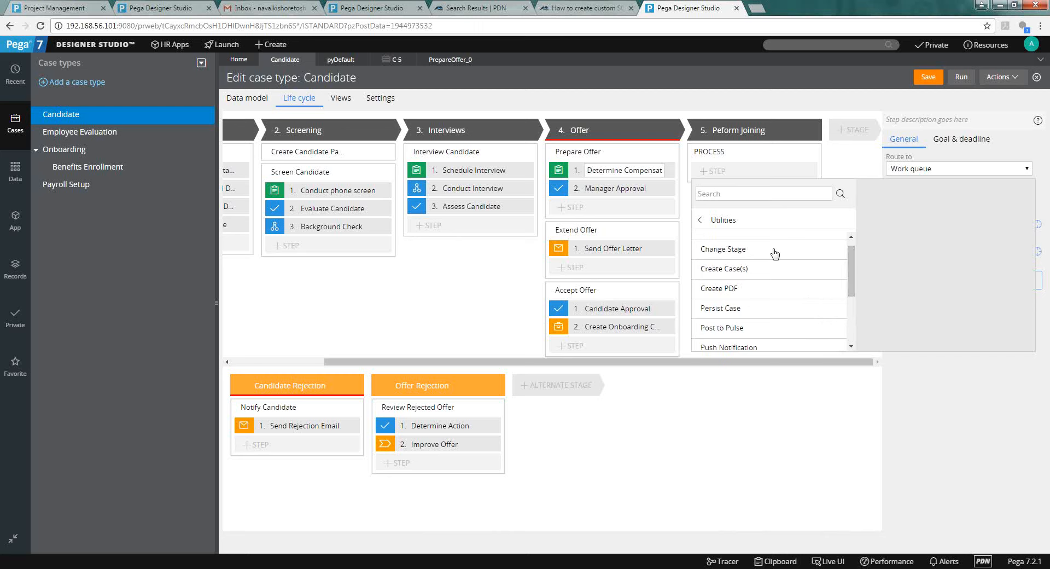
Choose the Create Case(s) utility and select it as the process's step.
left_click(764, 278)
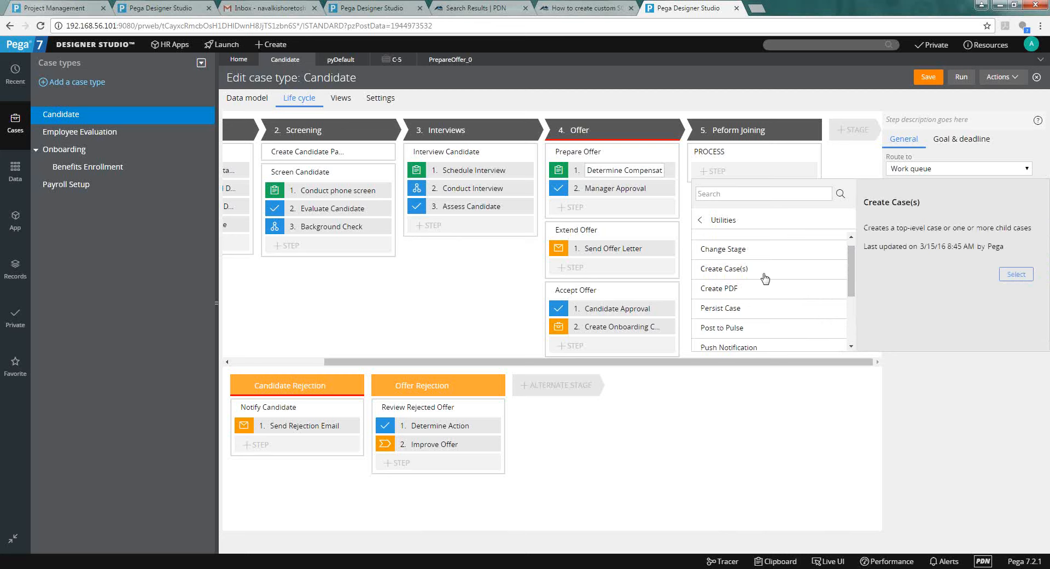
scroll(856, 301, "down", 1)
left_click_drag(856, 301, 876, 332)
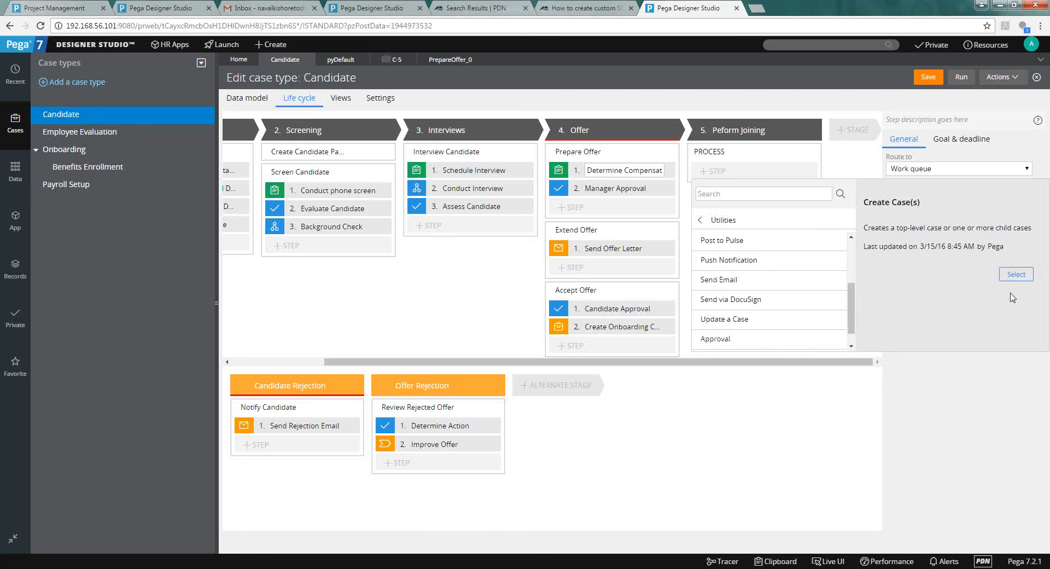
left_click(1015, 275)
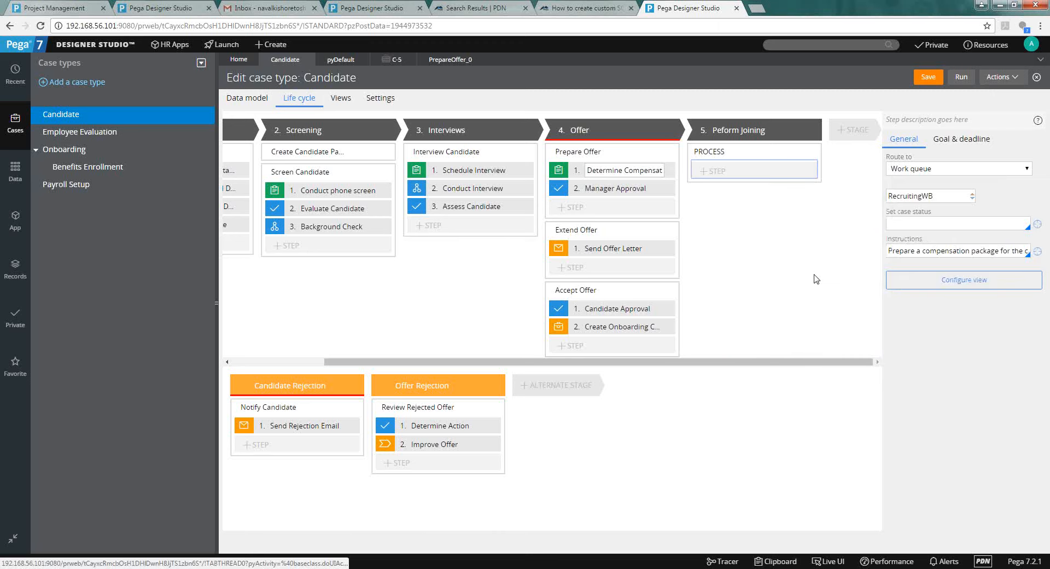
Scroll the stage lane and select the Create Case(s) step in Peform Joining.
left_click_drag(766, 363, 777, 362)
right_click(836, 351)
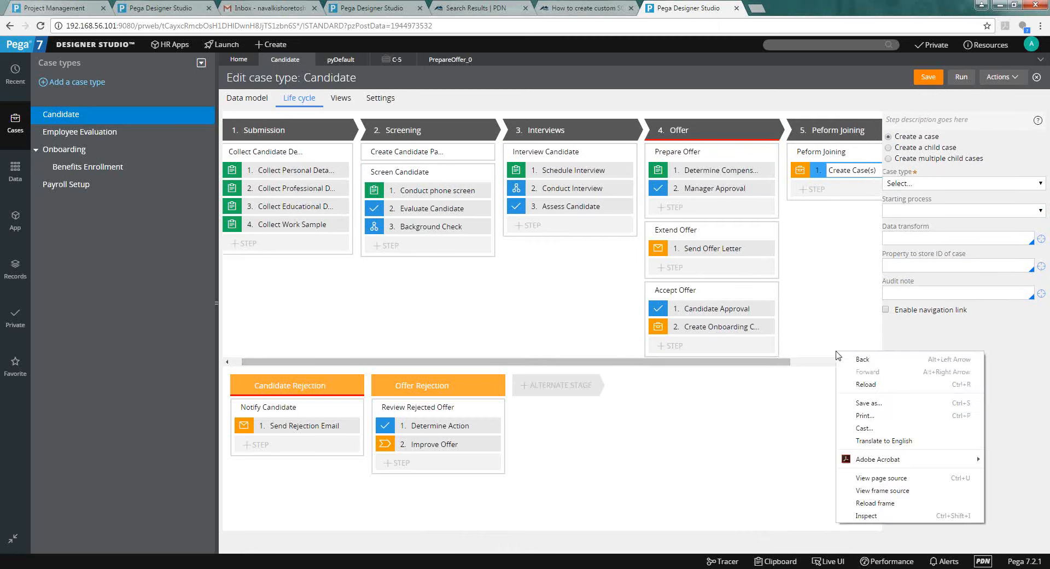
left_click(798, 373)
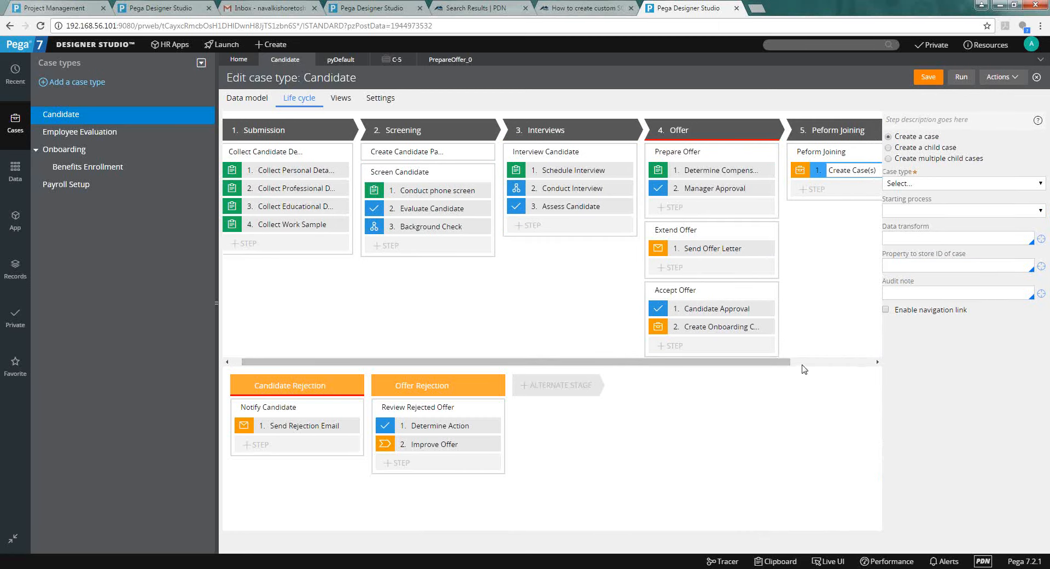
left_click(802, 363)
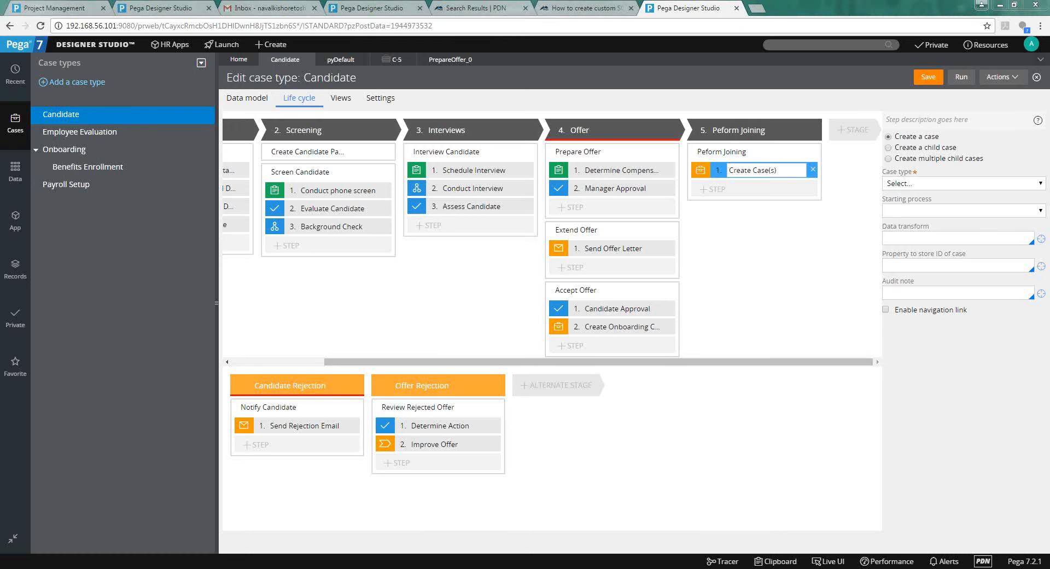
In the Schedule spreadsheet, append ', Split for Each' to the SLAs entry in cell D18.
key("alt+Tab")
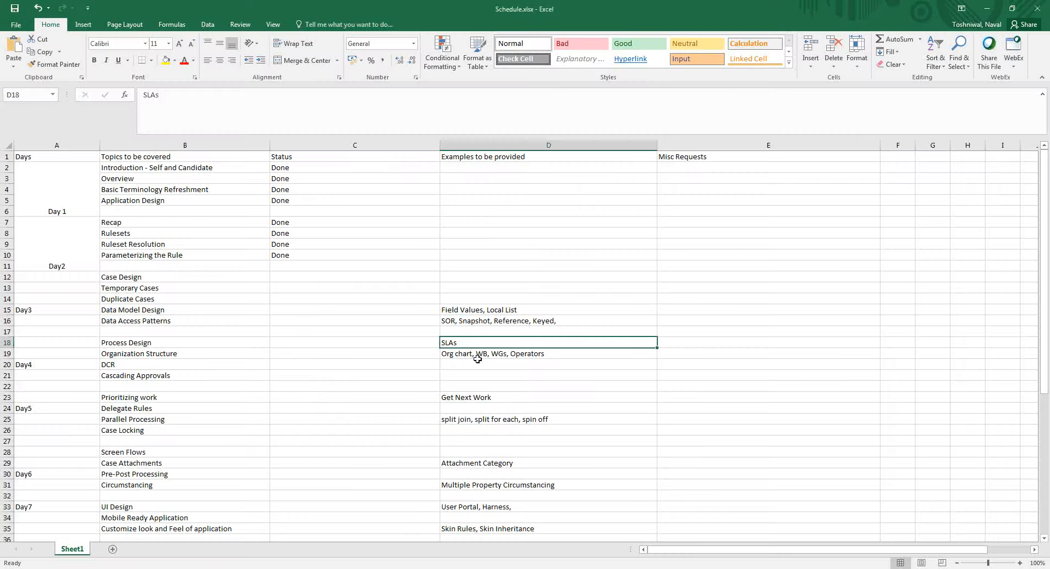
left_click(473, 350)
left_click(473, 341)
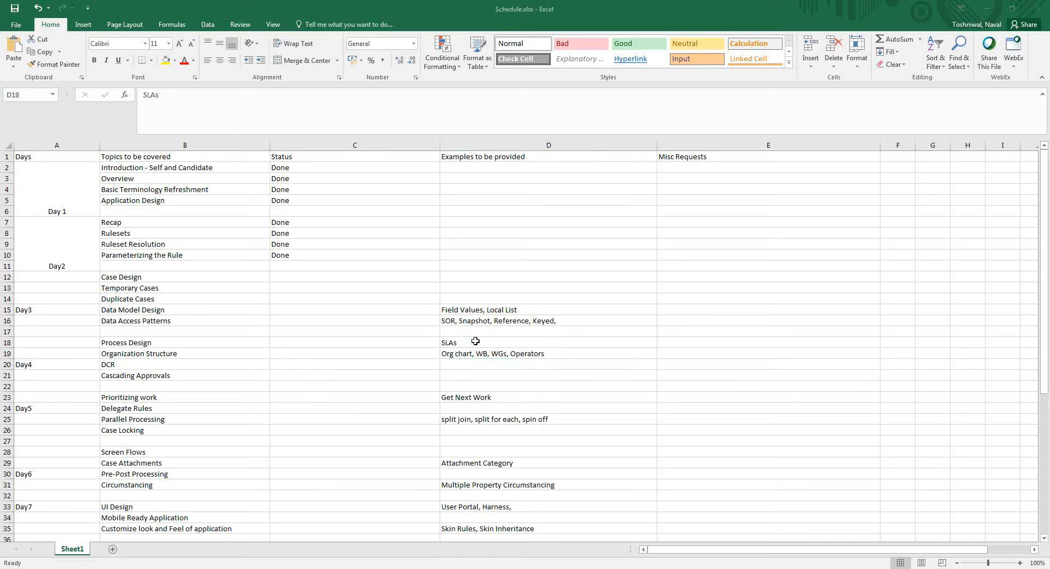
double_click(476, 342)
type(", Split")
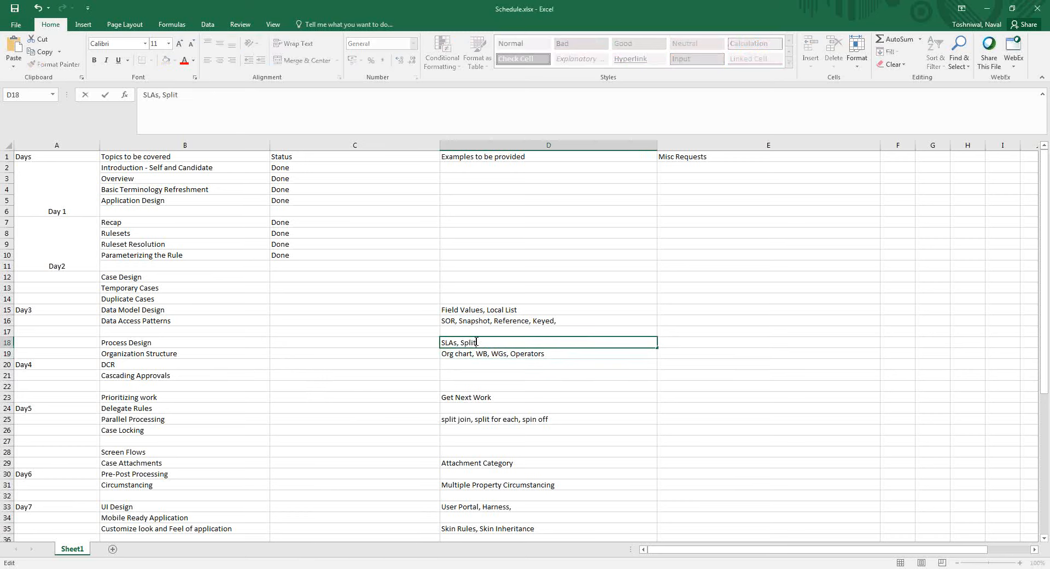
type(" for Each")
left_click(171, 341)
Check cells D18 and D25, then return to Pega Designer Studio.
key("Right")
key("Right")
key("Right")
key("Left")
key("Left")
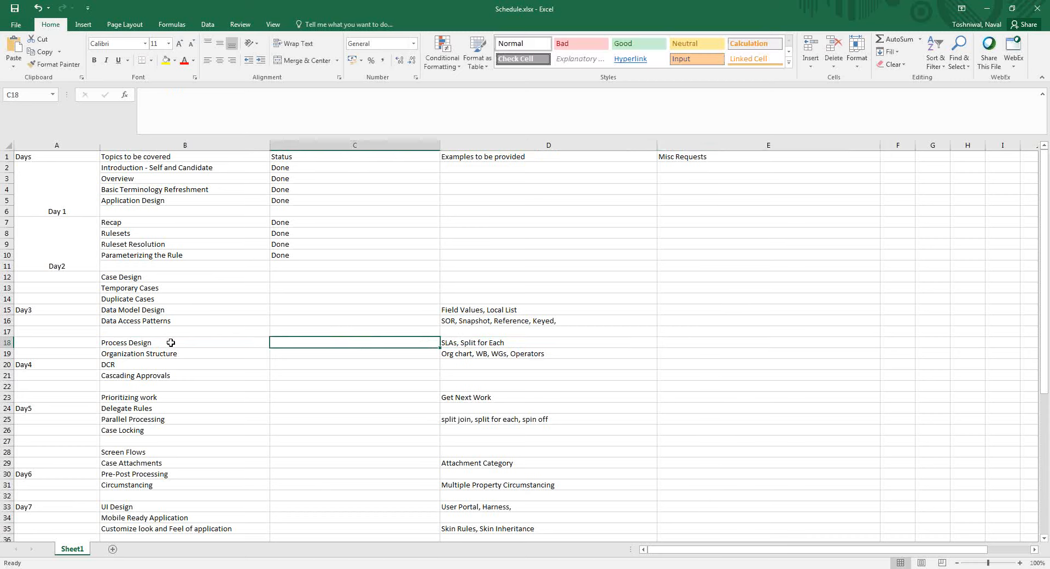
key("Right")
key("Down")
key("Down")
key("Down")
key("Down")
key("Down")
key("Down")
key("Down")
key("Left")
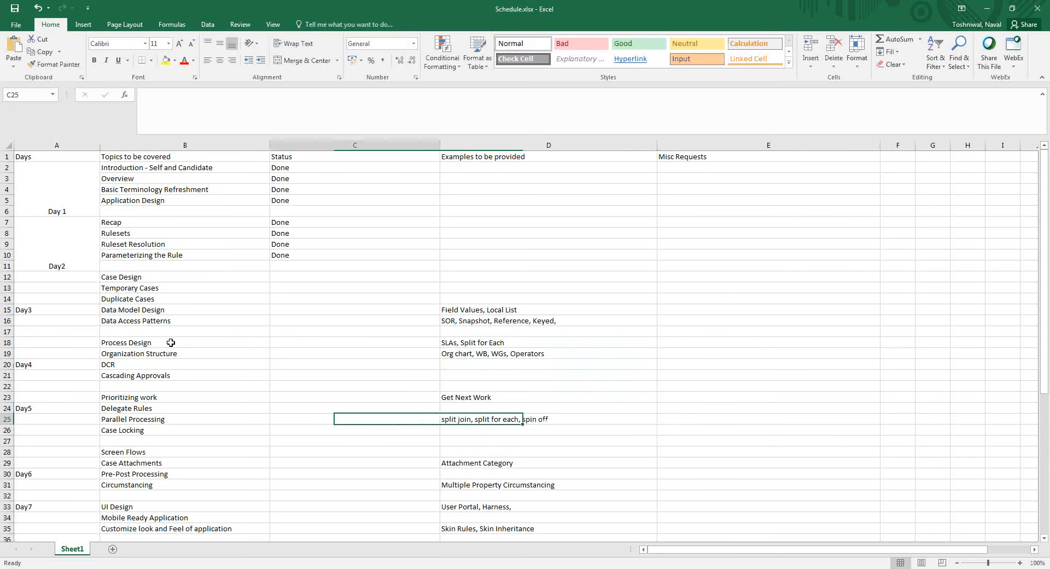
key("Right")
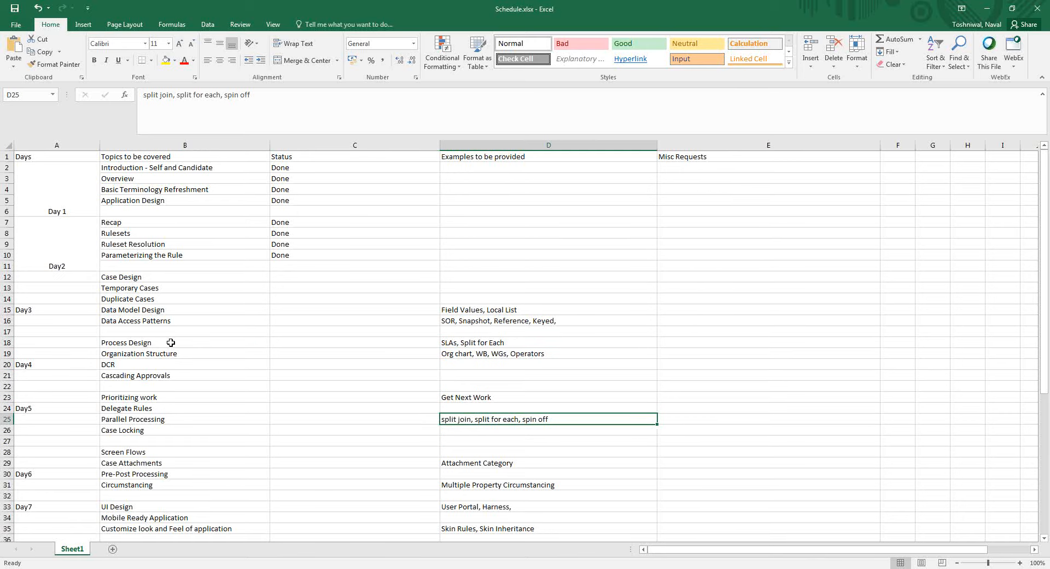
key("alt+Tab")
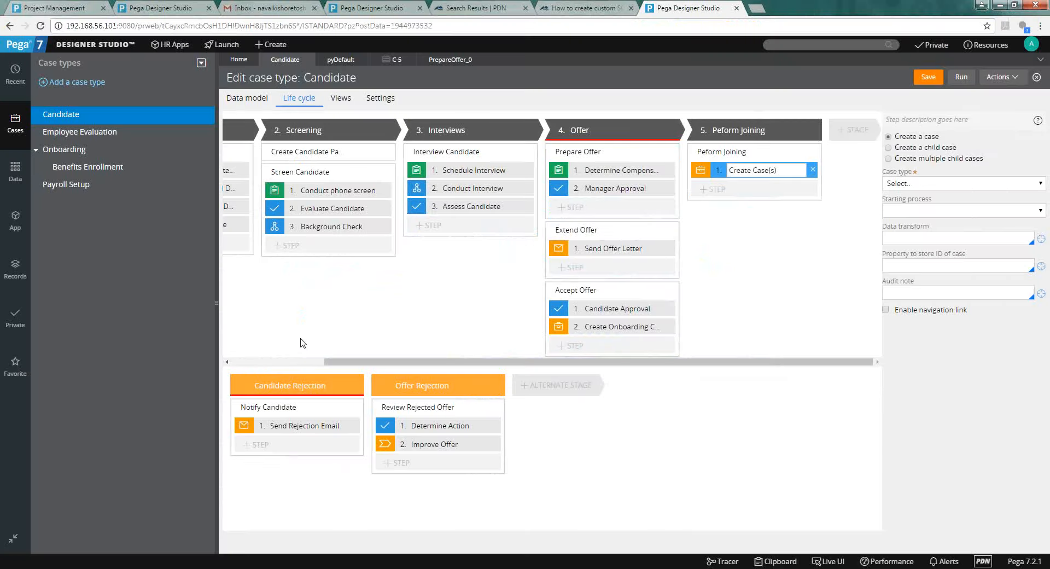
Try case type Employee Evaluation, choose multiple child cases, leaving the For each item list empty.
double_click(842, 235)
left_click(905, 185)
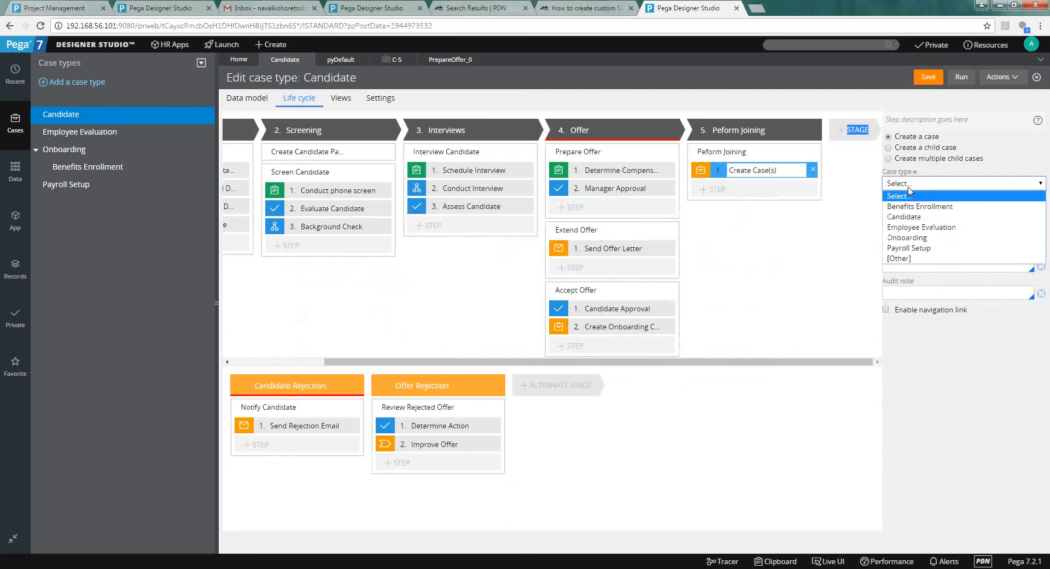
left_click(911, 227)
left_click(910, 157)
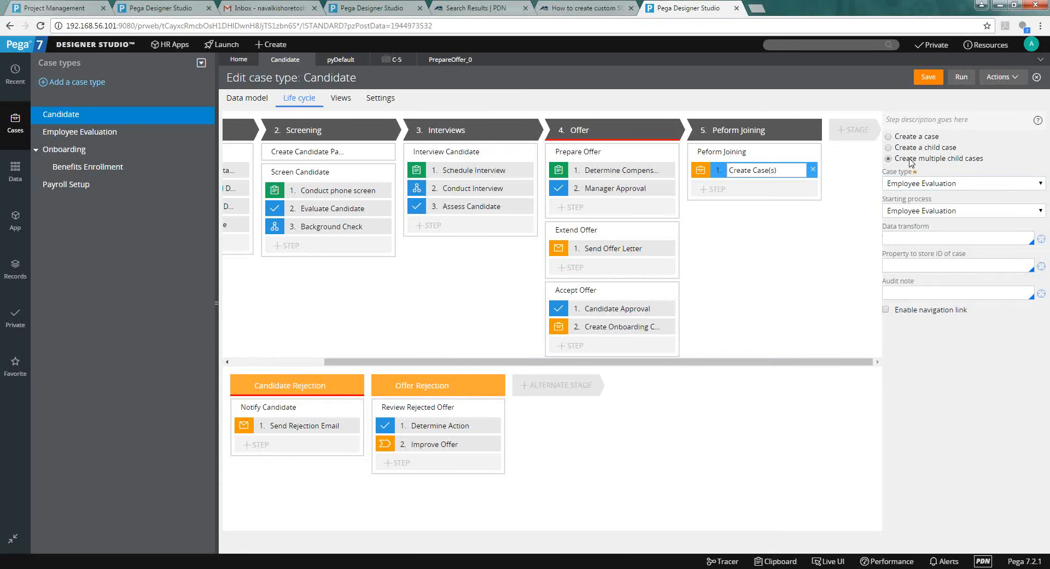
left_click(909, 185)
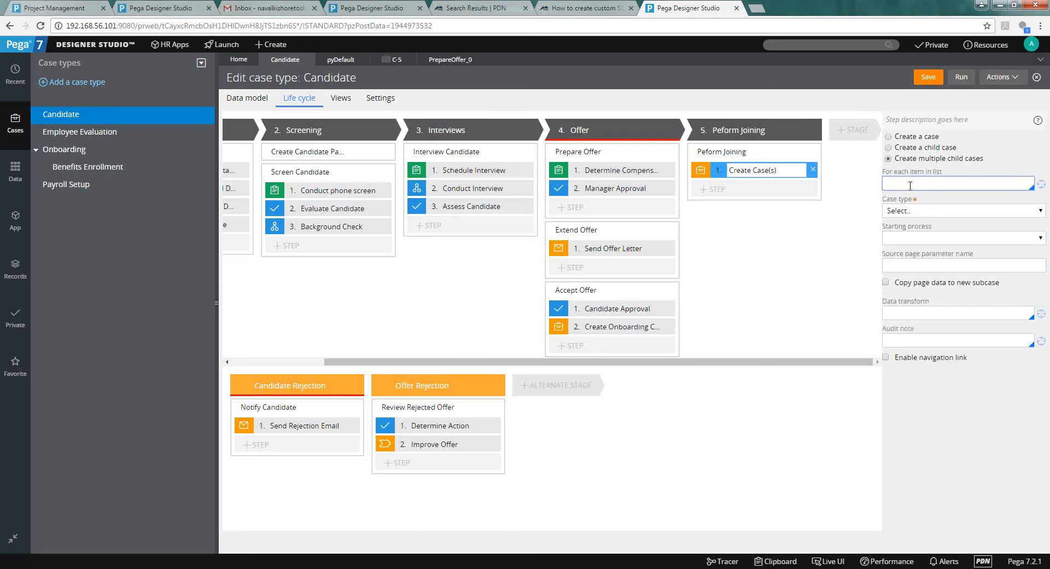
key("Down")
key("Down")
key("Down")
key("Down")
key("Down")
key("Down")
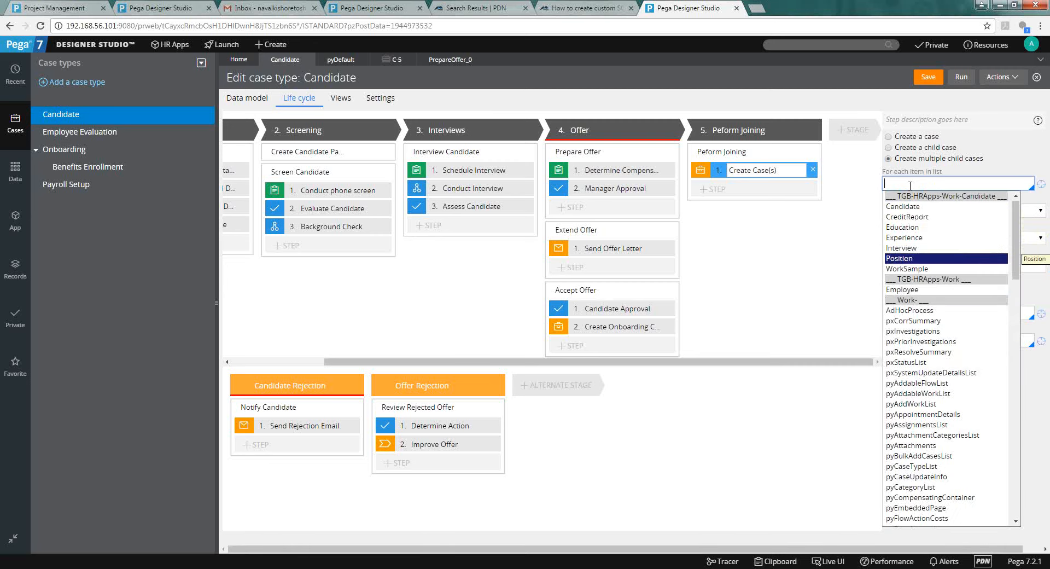
key("Down")
key("Down")
key("Down")
key("Down")
key("Down")
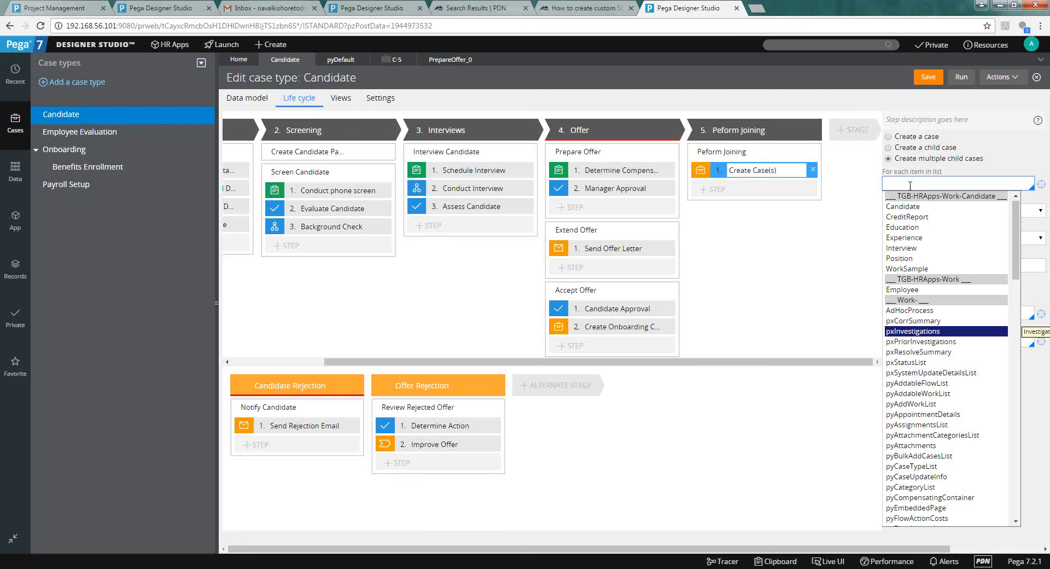
left_click(910, 300)
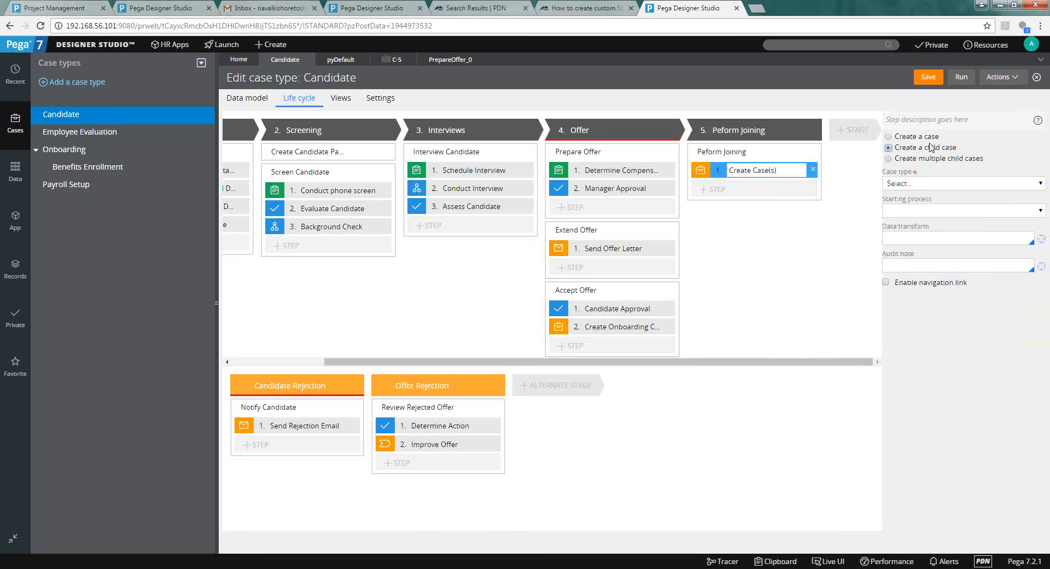
Reselect 'Create multiple child cases' after reviewing case types, then open the stage options.
left_click(930, 185)
left_click(930, 185)
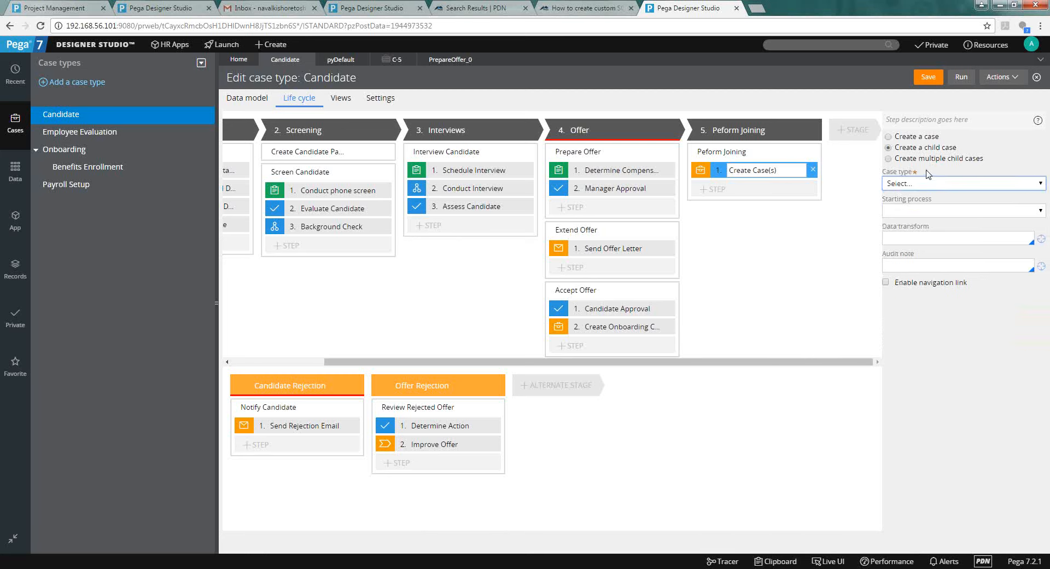
left_click(929, 158)
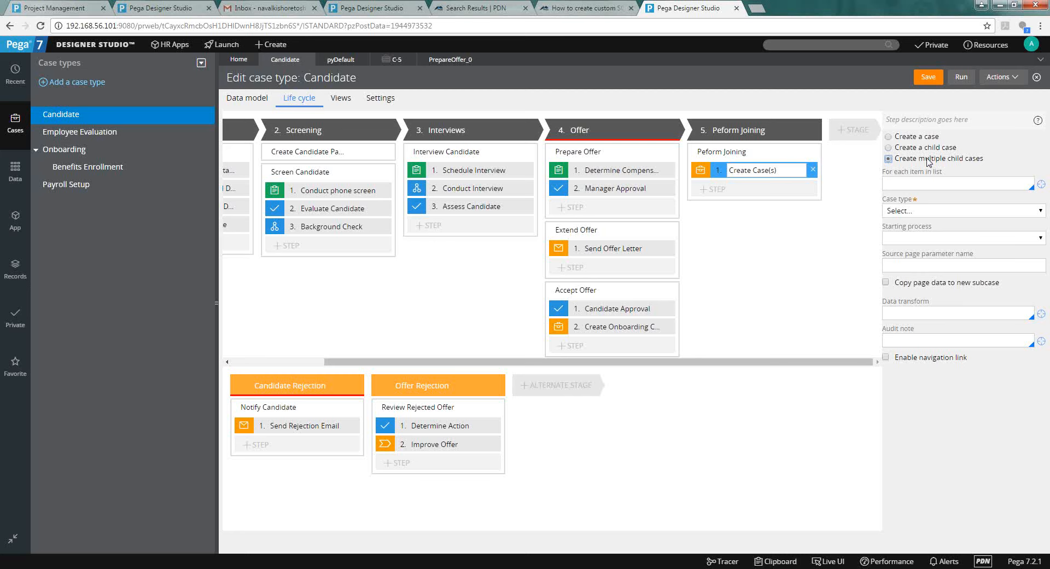
left_click(813, 135)
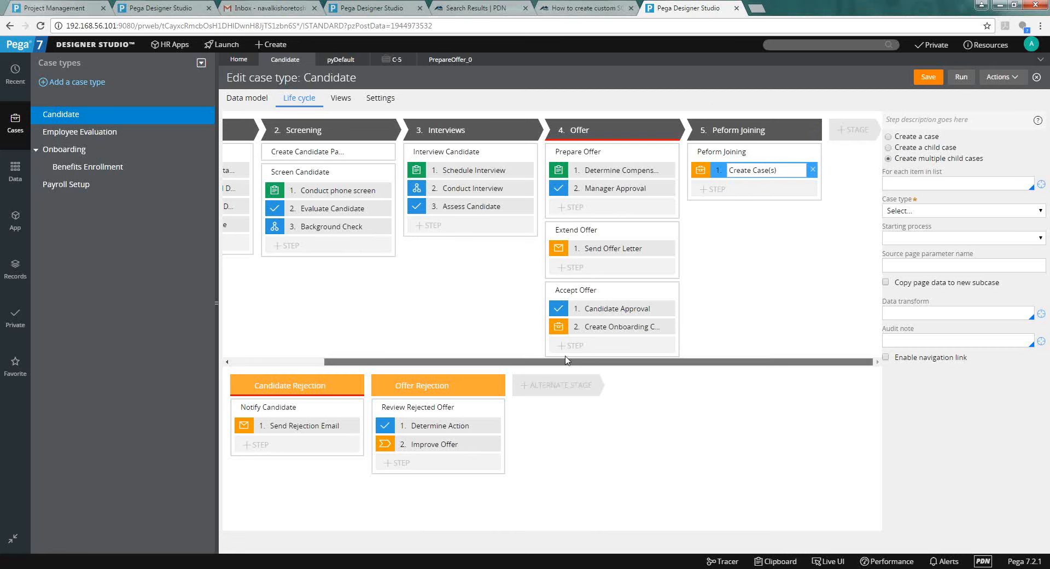
left_click_drag(565, 359, 473, 360)
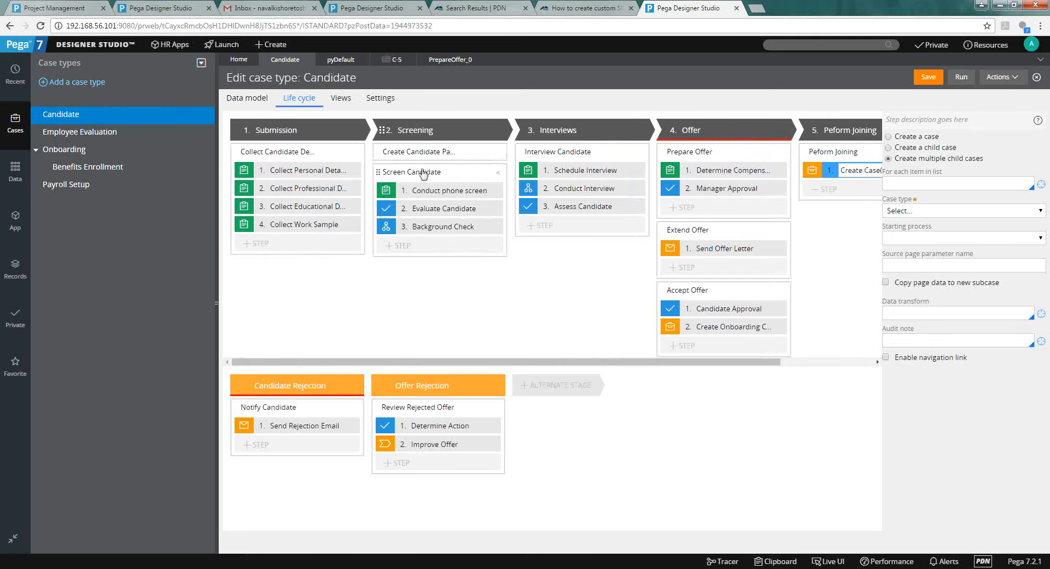
Open the pyDefault case type rule and show the Screening stage's settings.
left_click(336, 62)
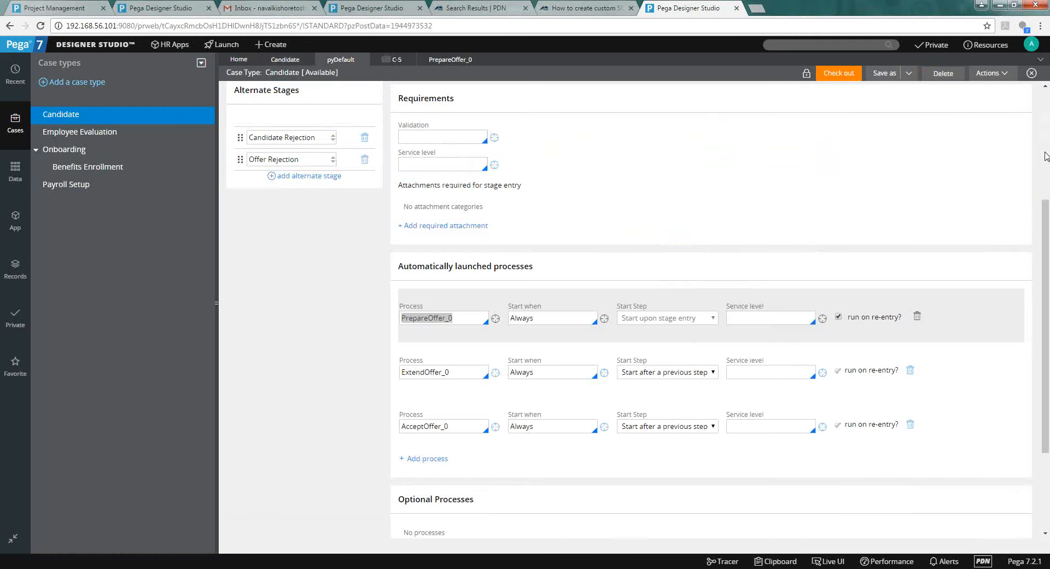
scroll(1046, 155, "up", 5)
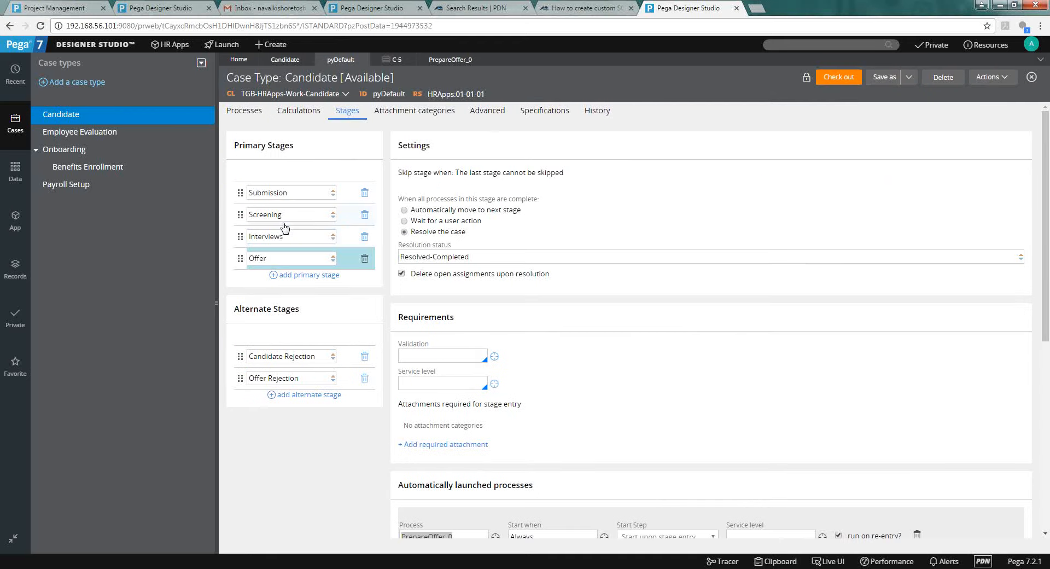
left_click(284, 227)
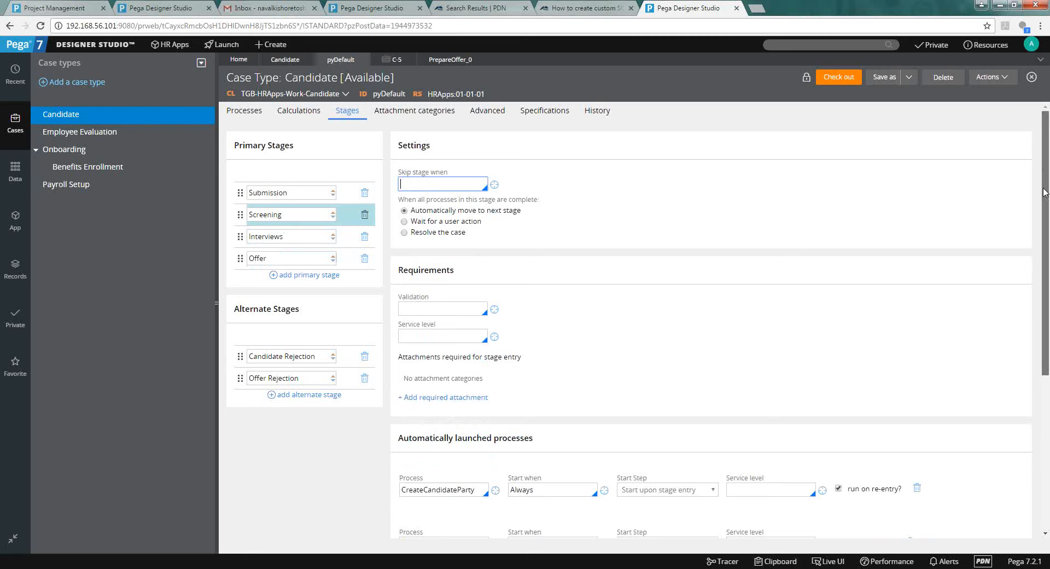
scroll(677, 264, "down", 4)
Set the ScreenCandidate_0 Start Step to 'Start upon stage entry'.
left_click(654, 325)
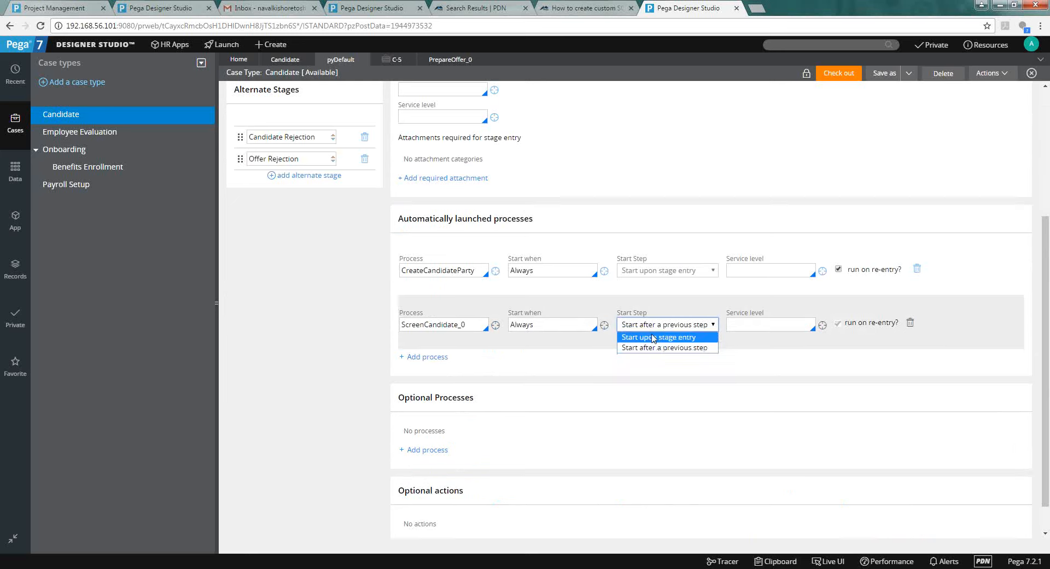
left_click(655, 337)
left_click(653, 325)
left_click(653, 348)
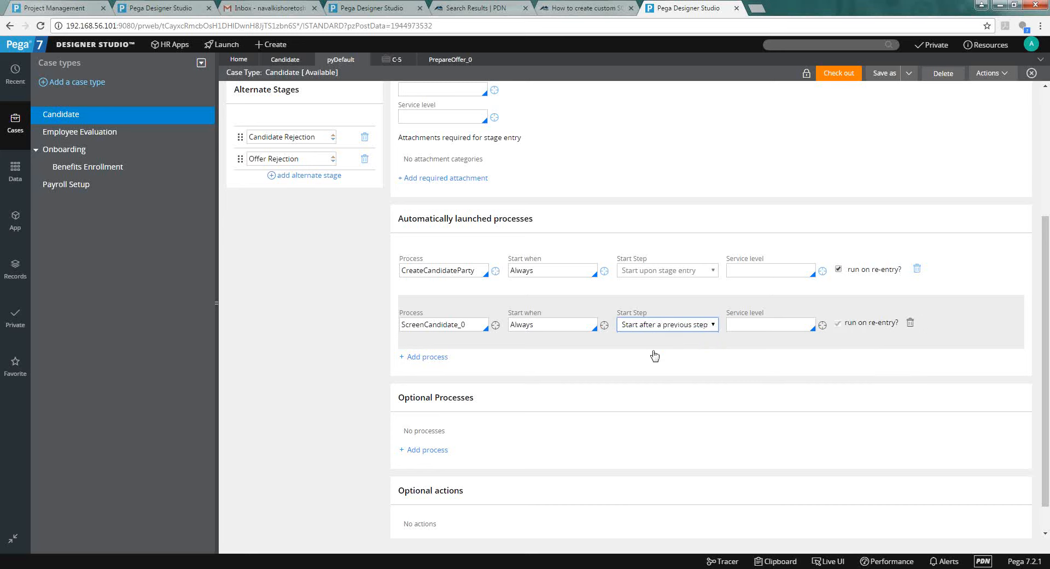
left_click(654, 325)
left_click(652, 338)
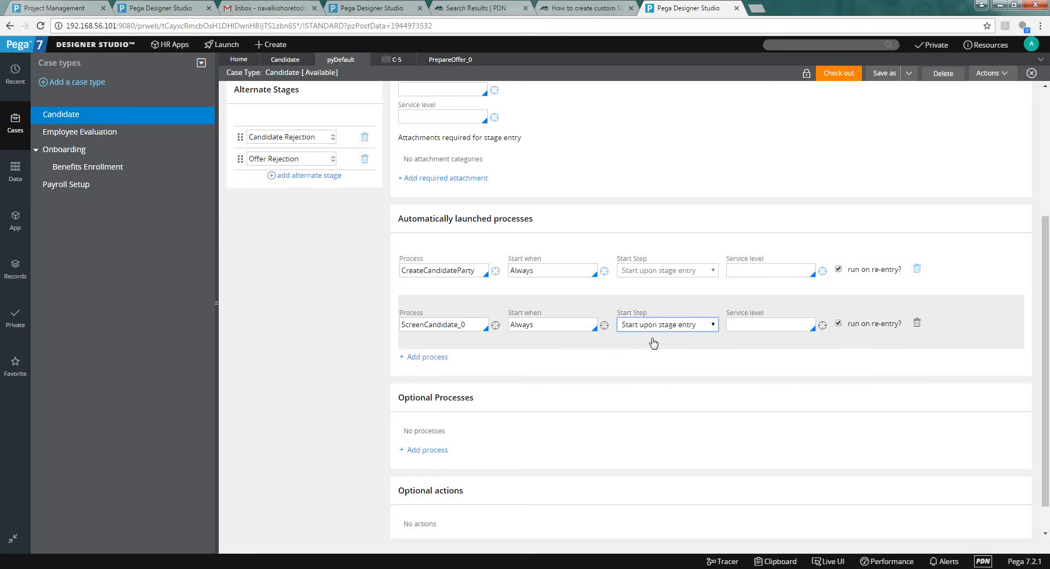
left_click(652, 326)
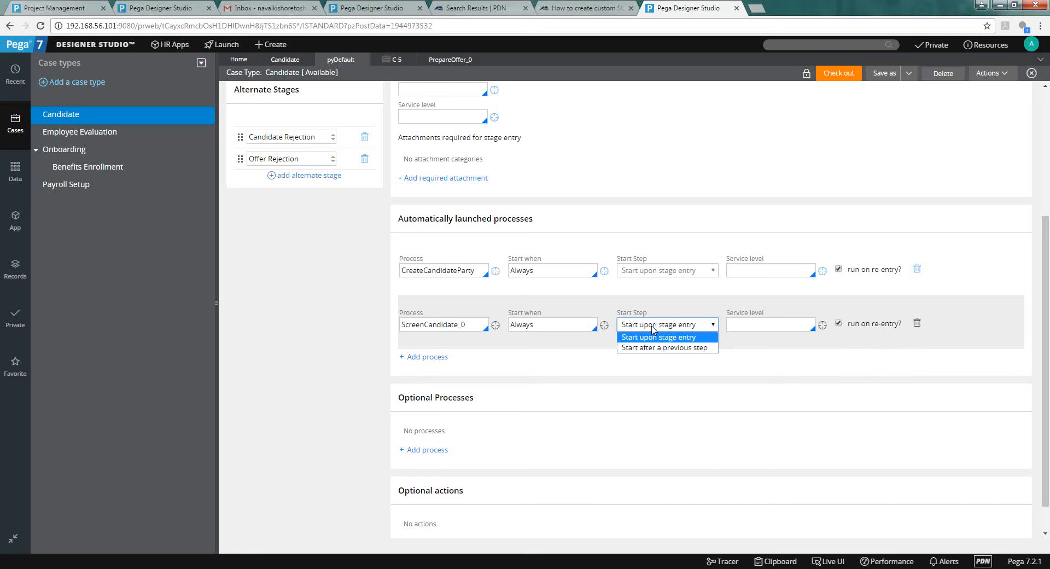
left_click(653, 328)
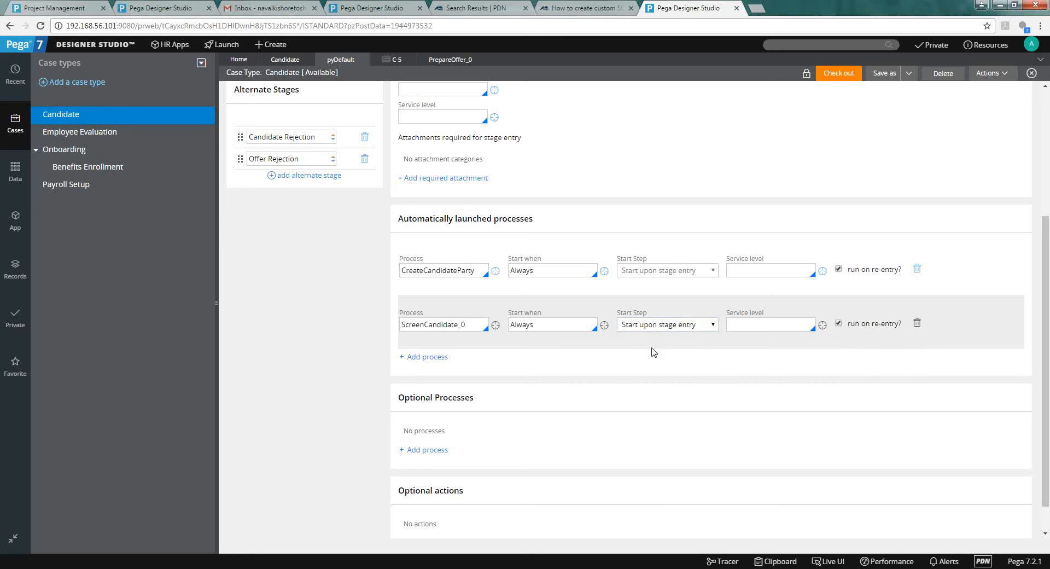
Review the CreateCandidateParty process and confirm ScreenCandidate_0 keeps 'Start upon stage entry'.
left_click(457, 270)
double_click(457, 270)
left_click(745, 154)
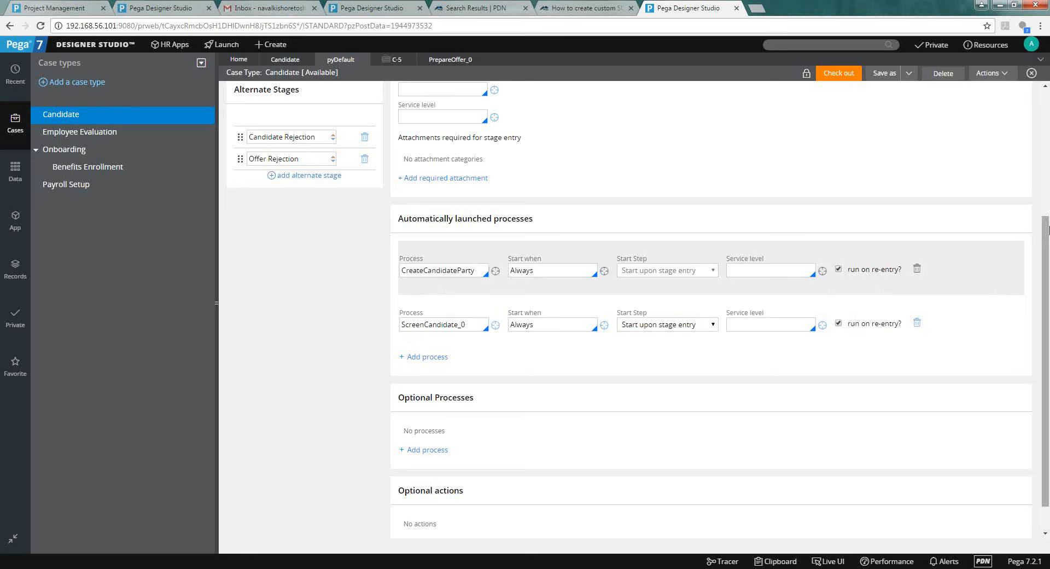
right_click(1041, 136)
left_click(788, 241)
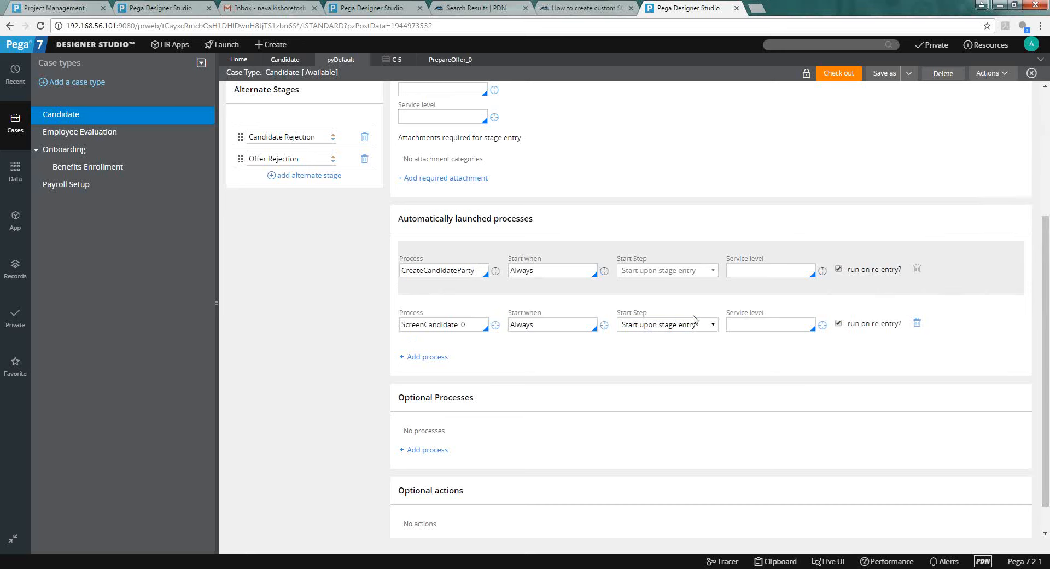
left_click(681, 328)
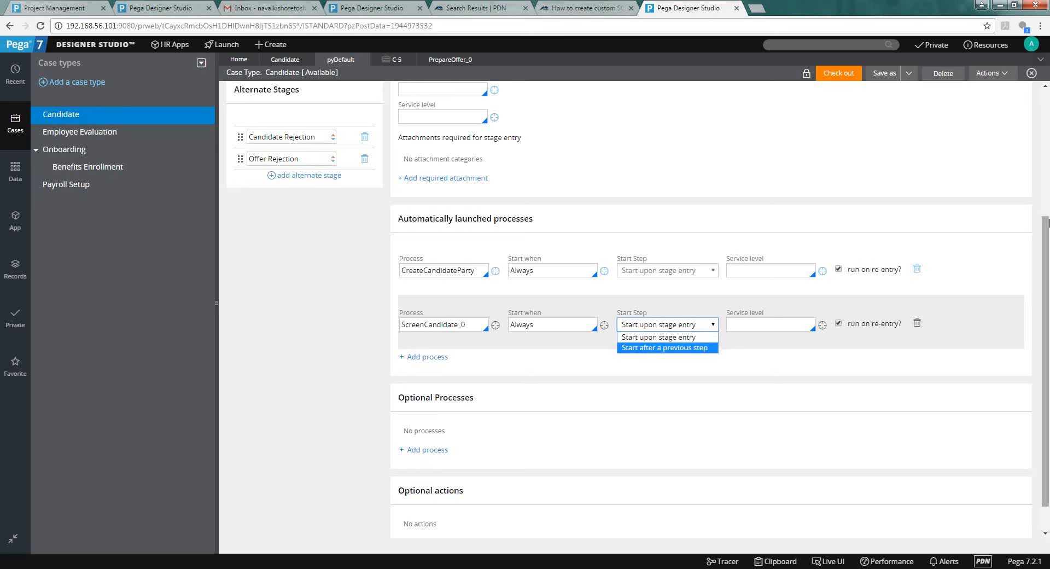
left_click(1046, 219)
left_click_drag(1046, 218, 1039, 66)
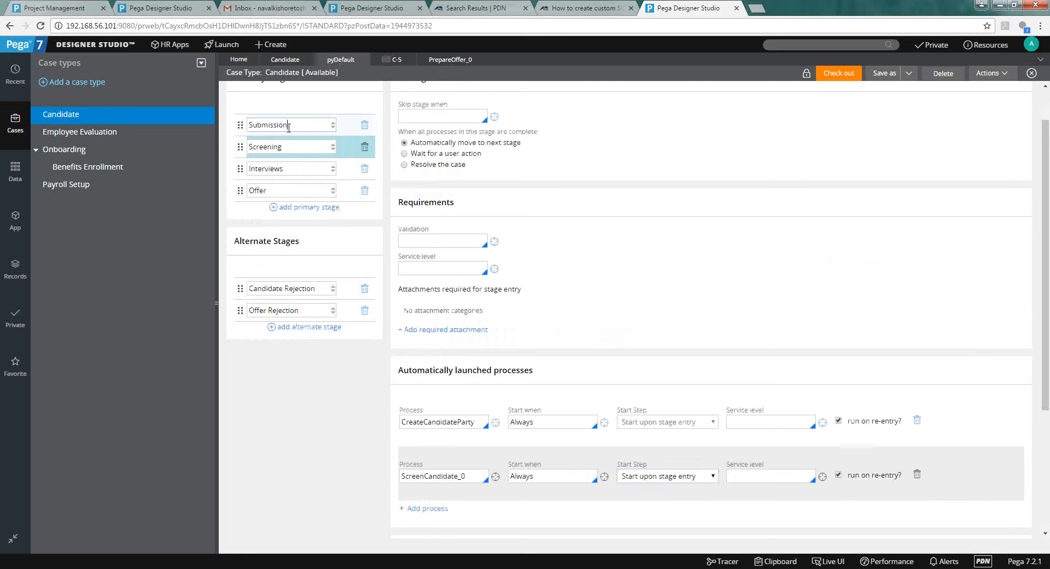
Back in the Screening stage, make ScreenCandidate_0 start after a previous step.
left_click(289, 126)
left_click(290, 147)
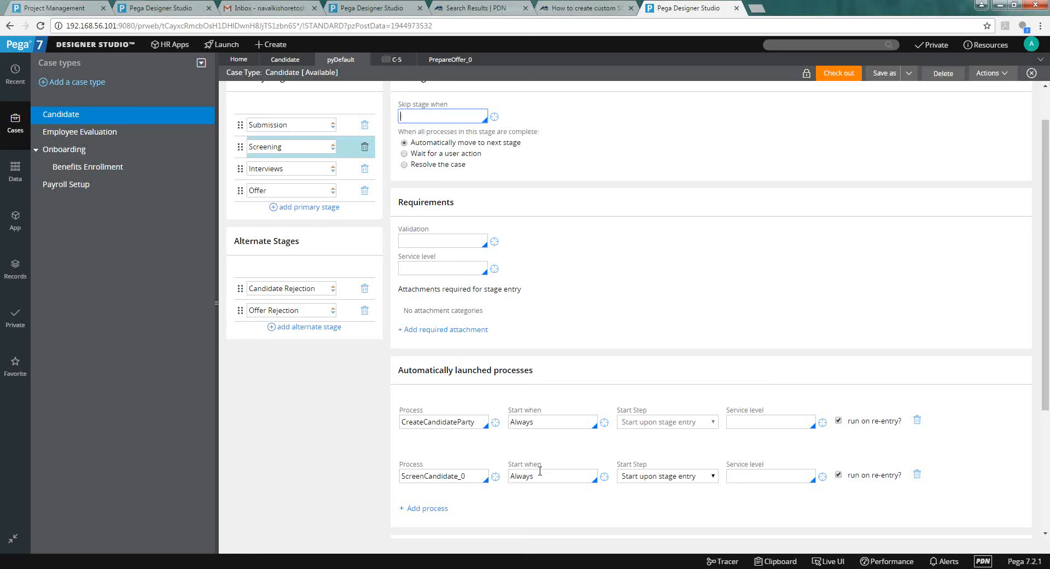
left_click(676, 479)
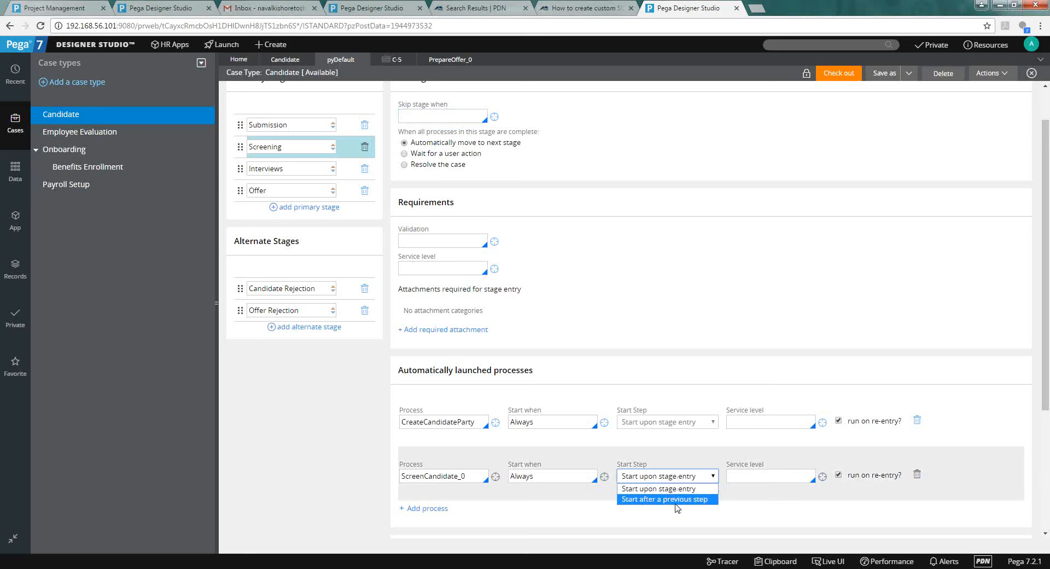
left_click(677, 499)
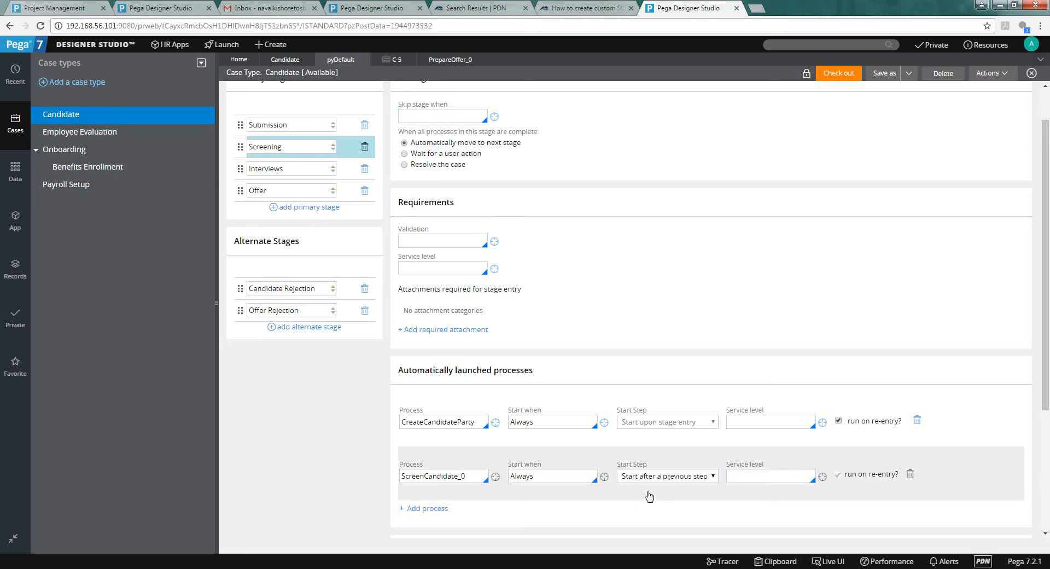
Select the CreateCandidateParty and ScreenCandidate_0 process names in the Screening stage.
left_click(444, 426)
double_click(444, 431)
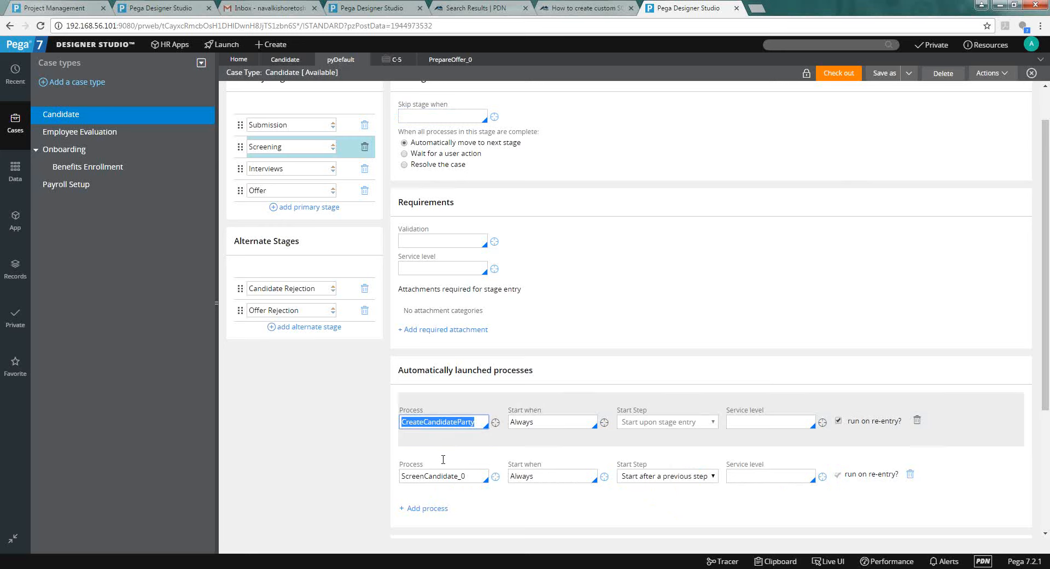
left_click(442, 459)
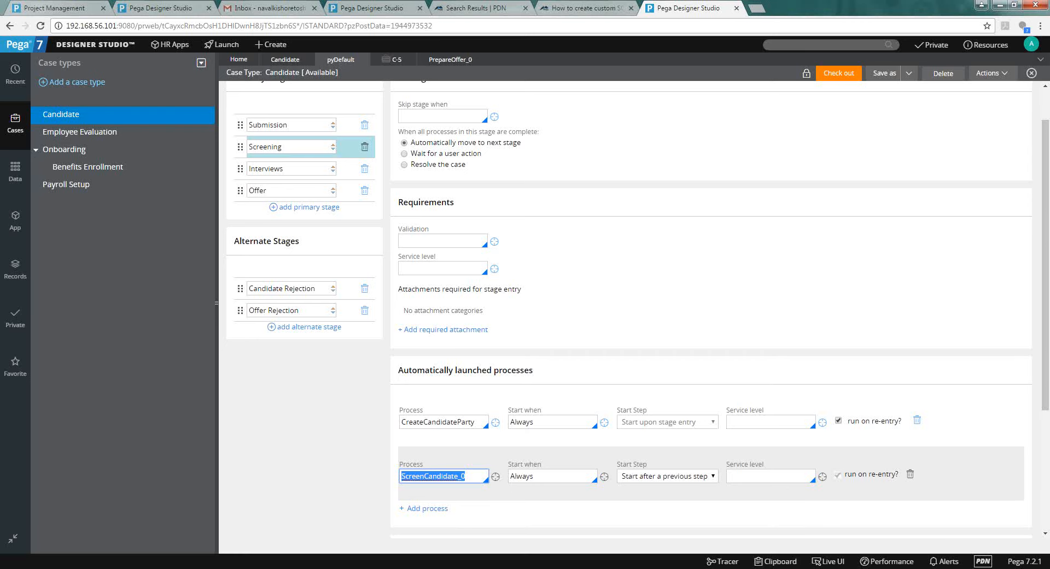
Open the CreateCandidateParty flow and review its Create Candidate party step properties without changes.
left_click(495, 423)
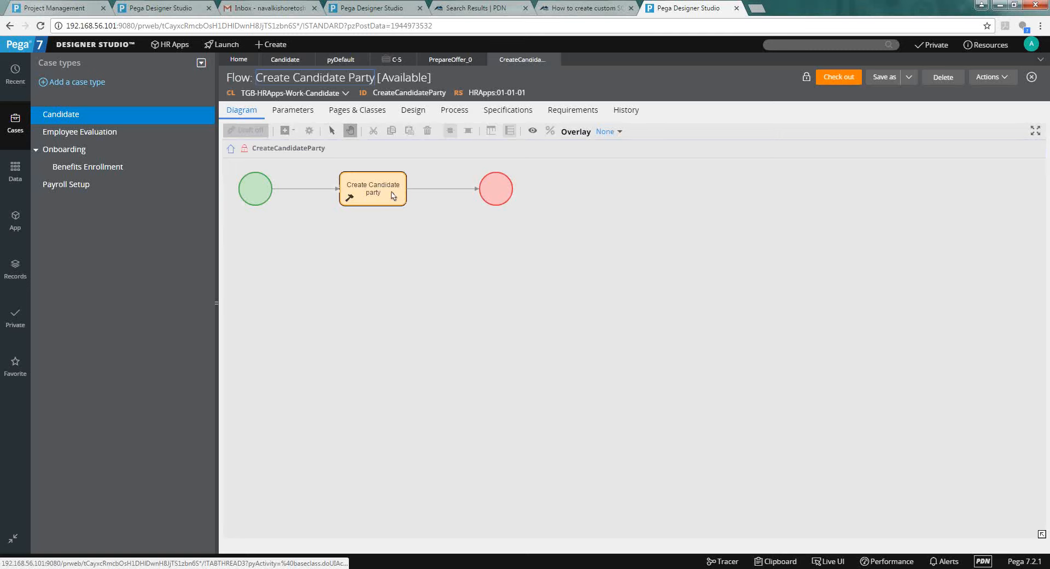
double_click(393, 195)
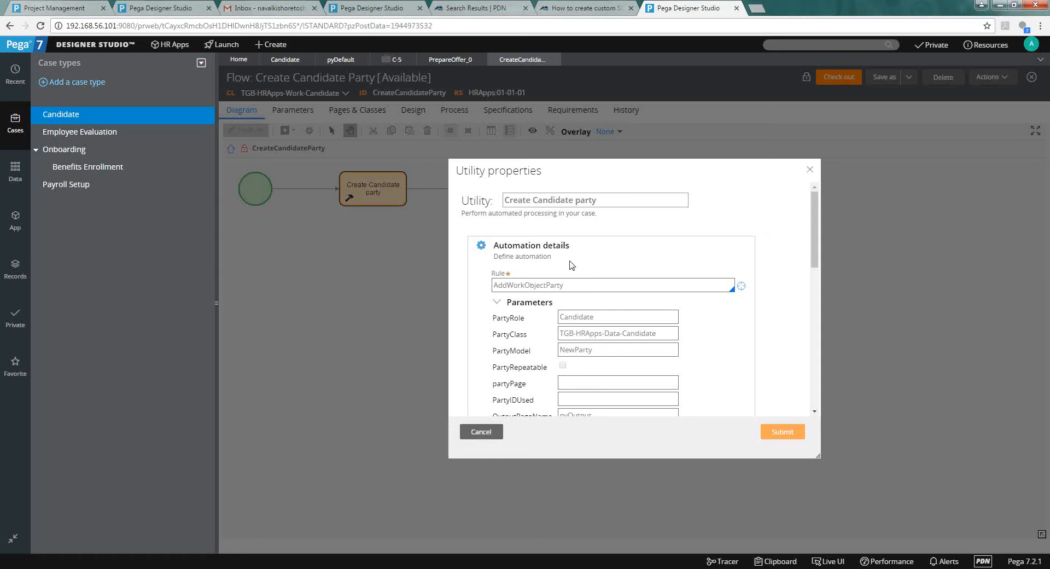
left_click(481, 432)
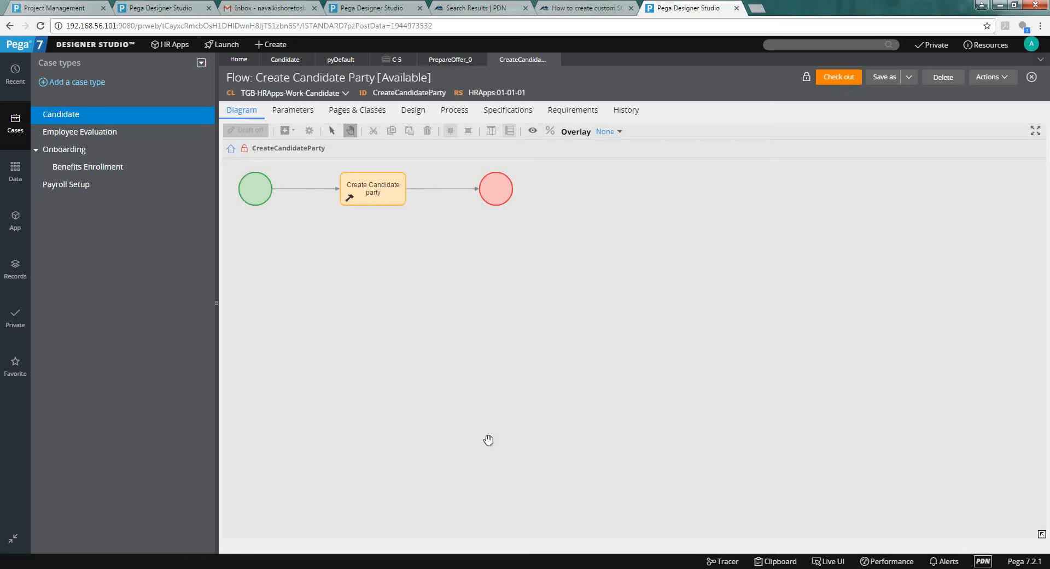
left_click(449, 60)
left_click(340, 59)
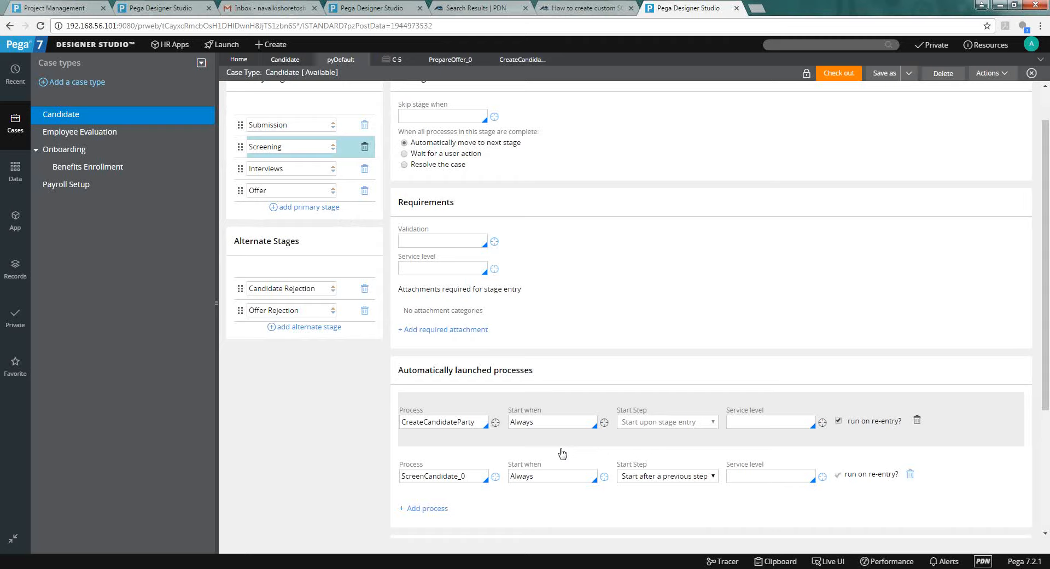
Open the ScreenCandidate_0 flow diagram, then go back to the Candidate stages form.
left_click(494, 486)
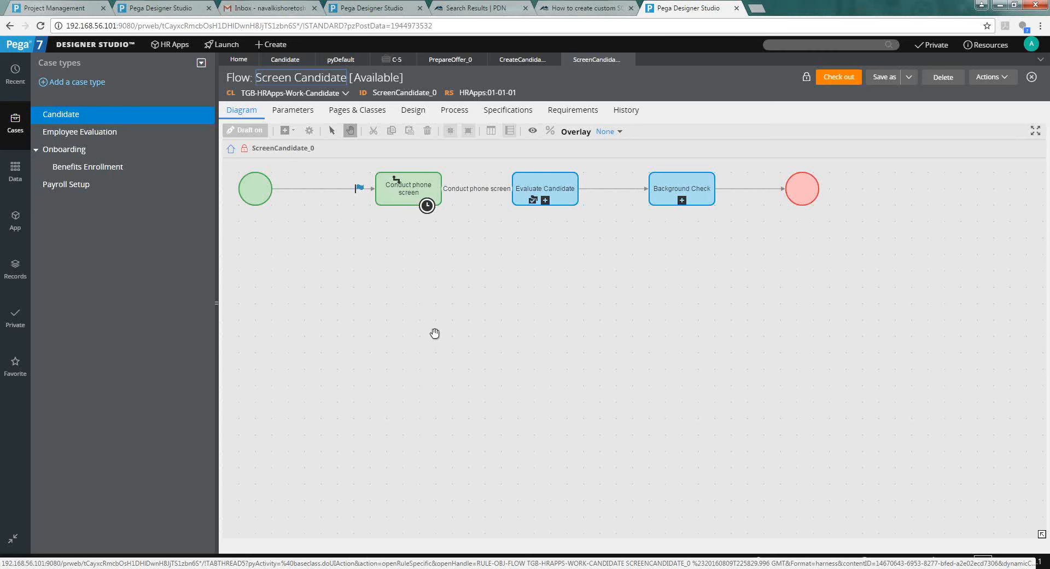
left_click(341, 58)
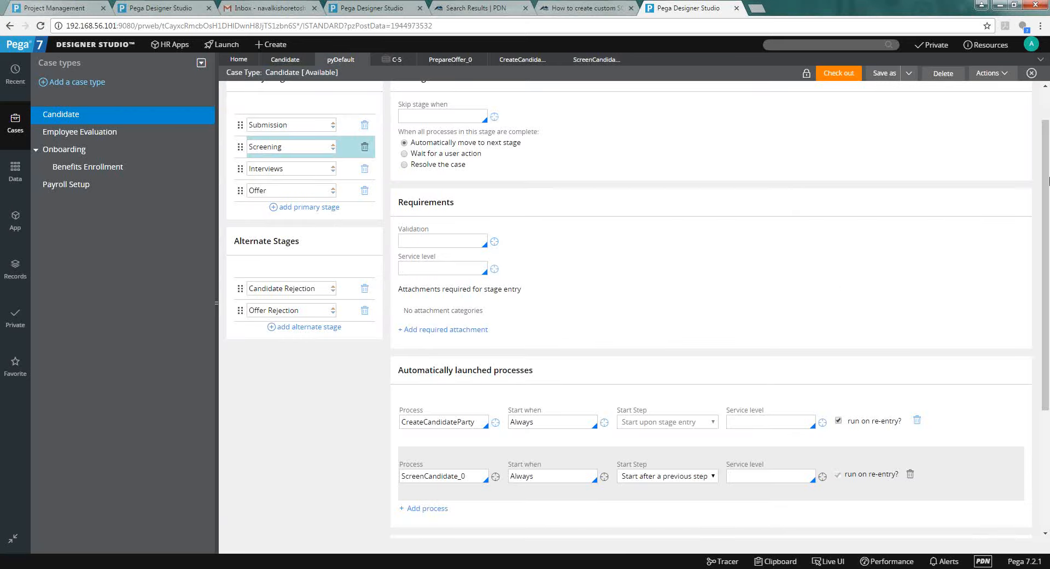
scroll(293, 87, "up", 2)
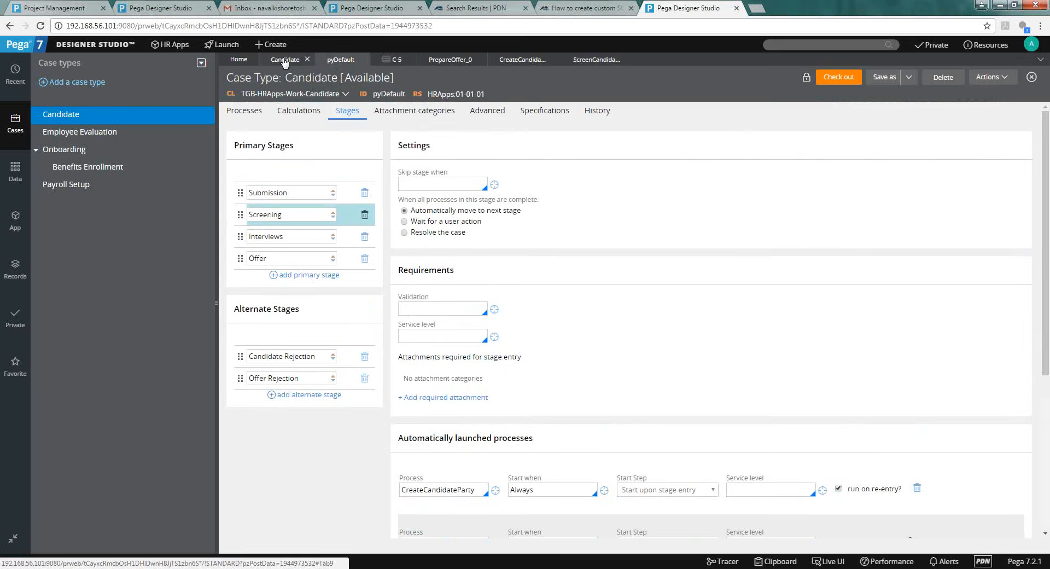
Show the Candidate case type's General settings: description Candidate, initial urgency 10.
left_click(284, 61)
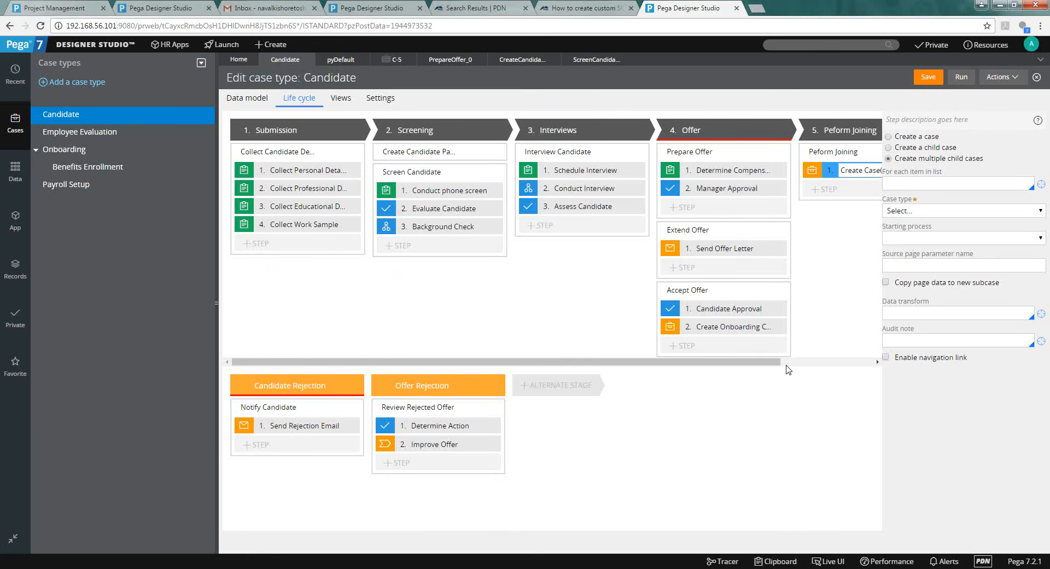
left_click_drag(777, 362, 830, 381)
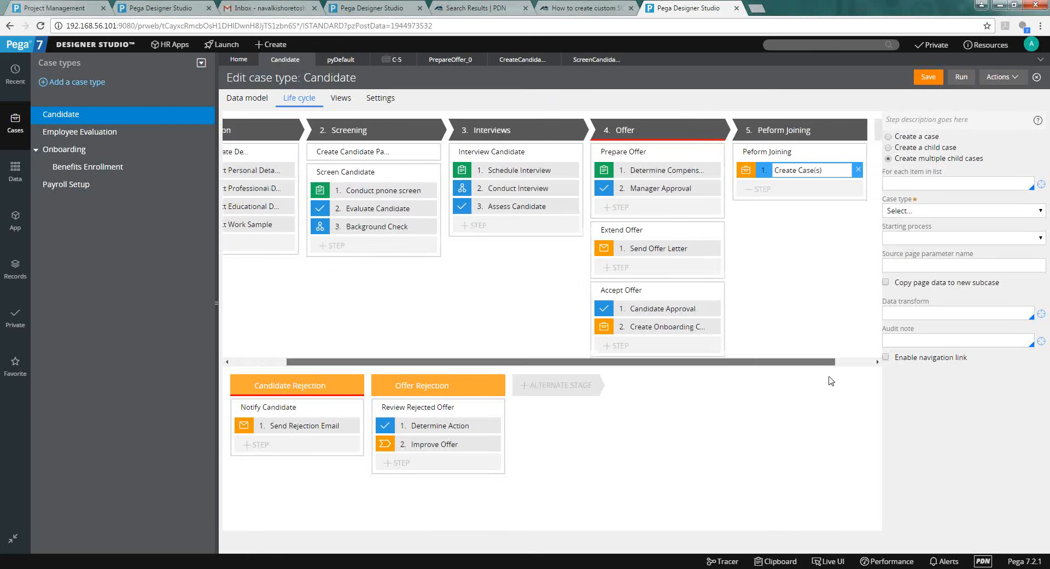
left_click(340, 98)
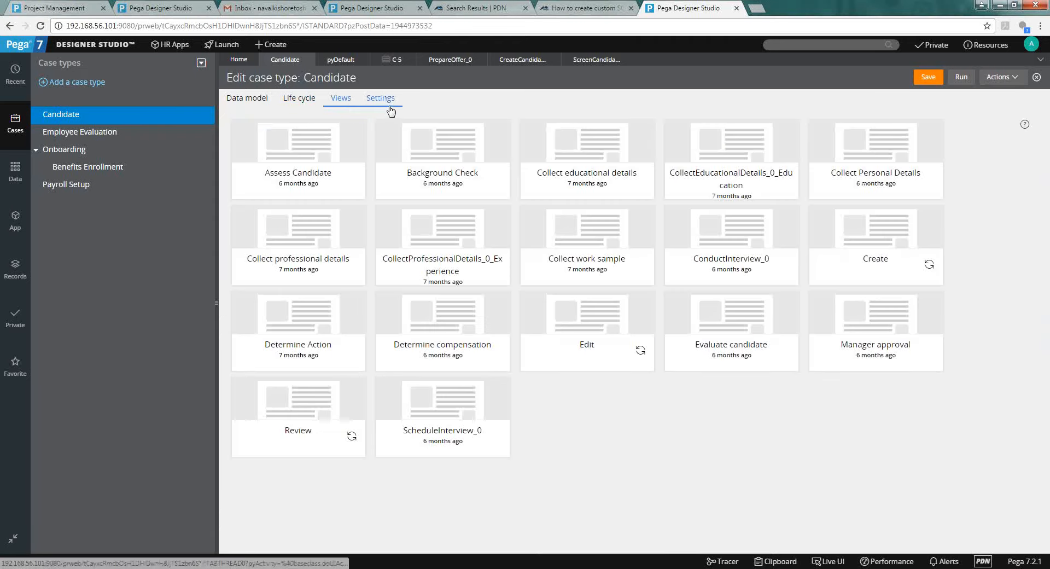
left_click(389, 104)
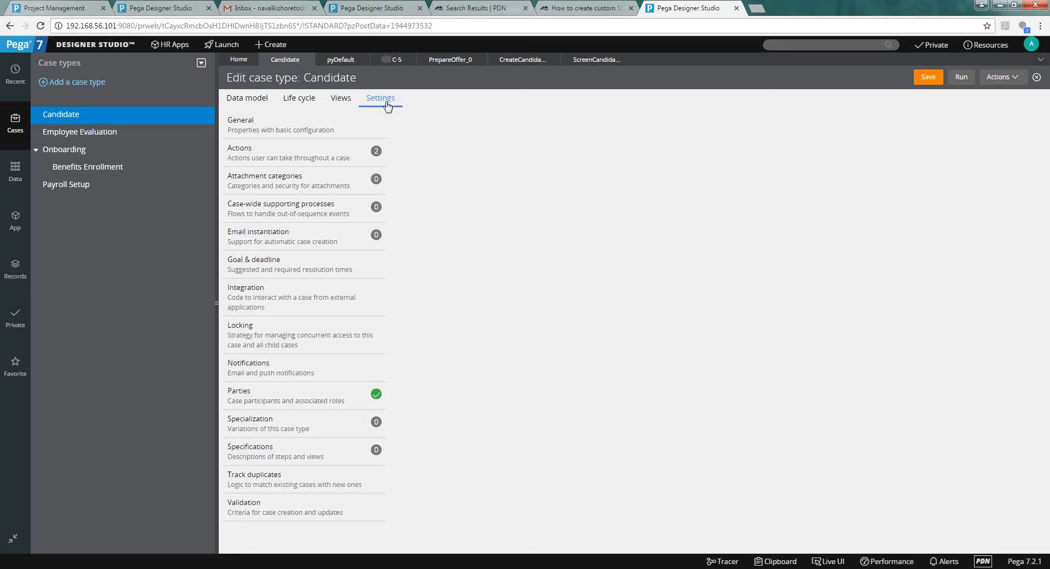
left_click(272, 134)
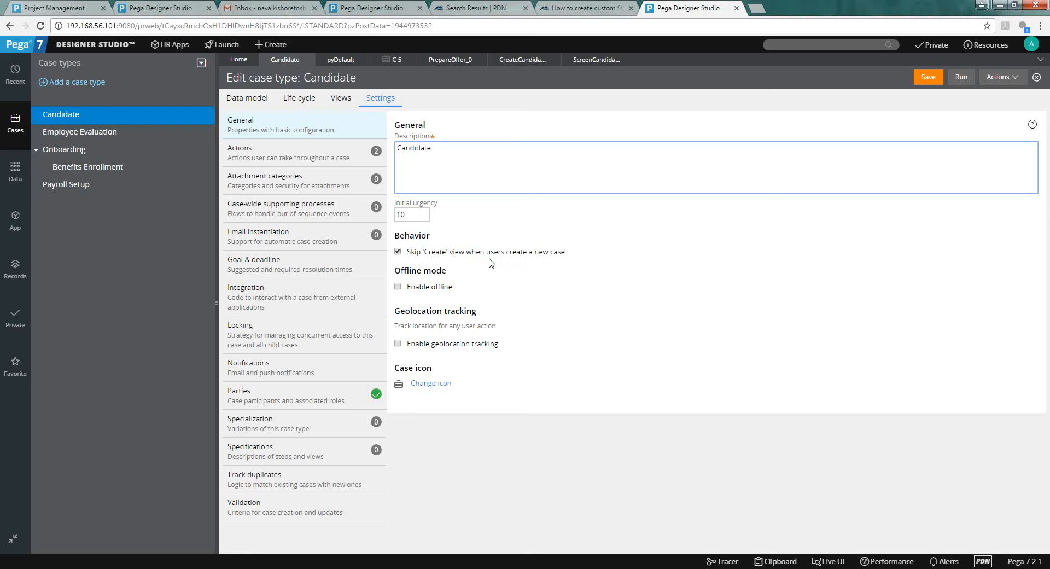
Add a File attachment category to Candidate, with property reference FileAttachments.
left_click(346, 197)
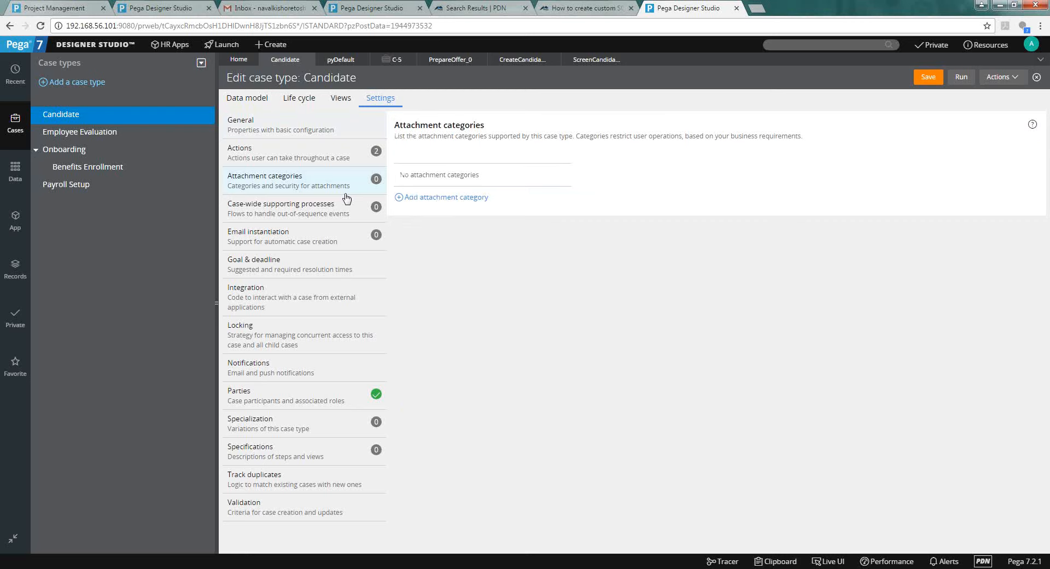
left_click(418, 201)
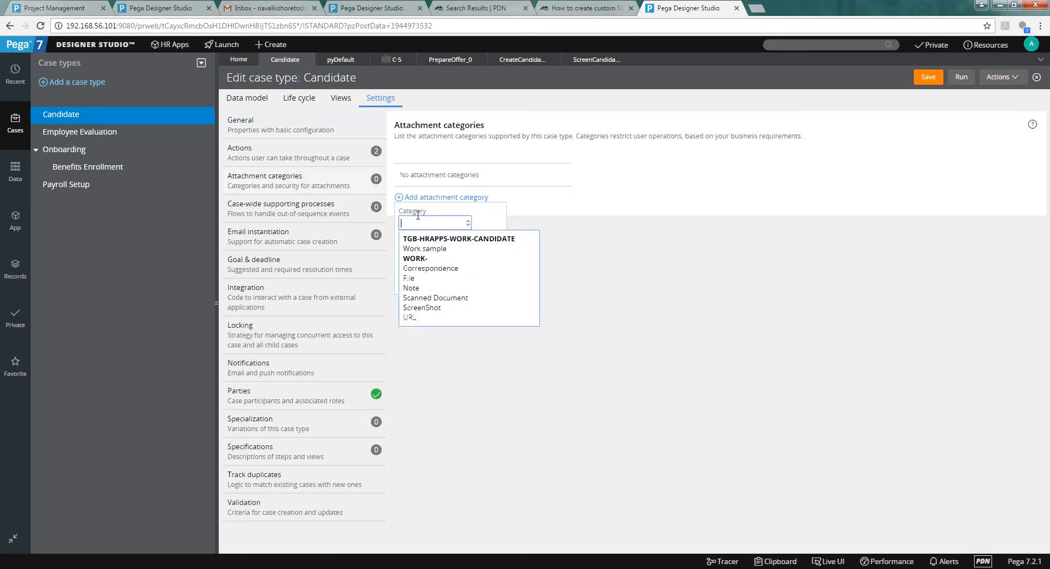
key("Down")
key("Down")
key("Down")
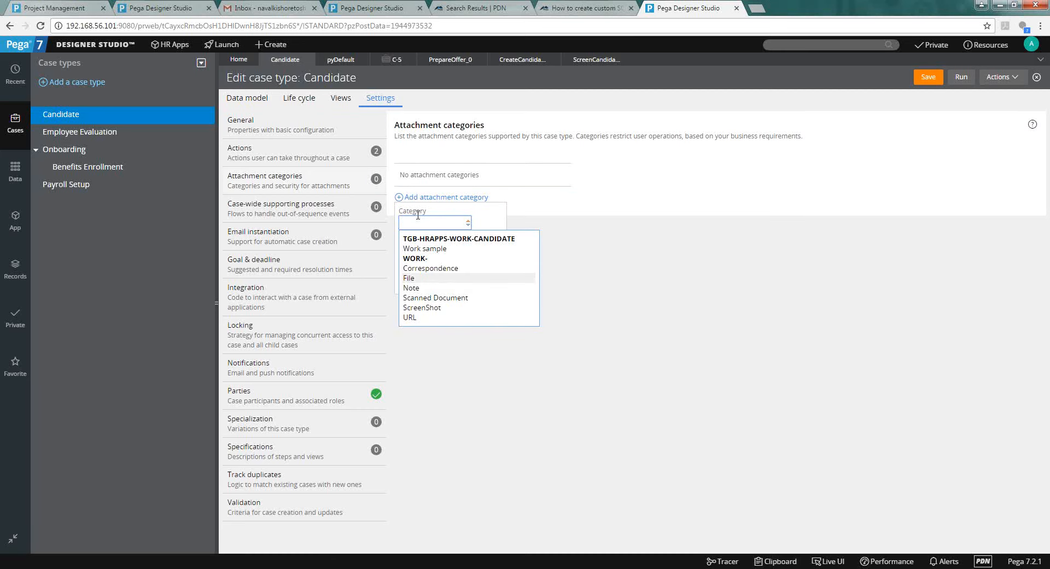
key("Down")
key("Down")
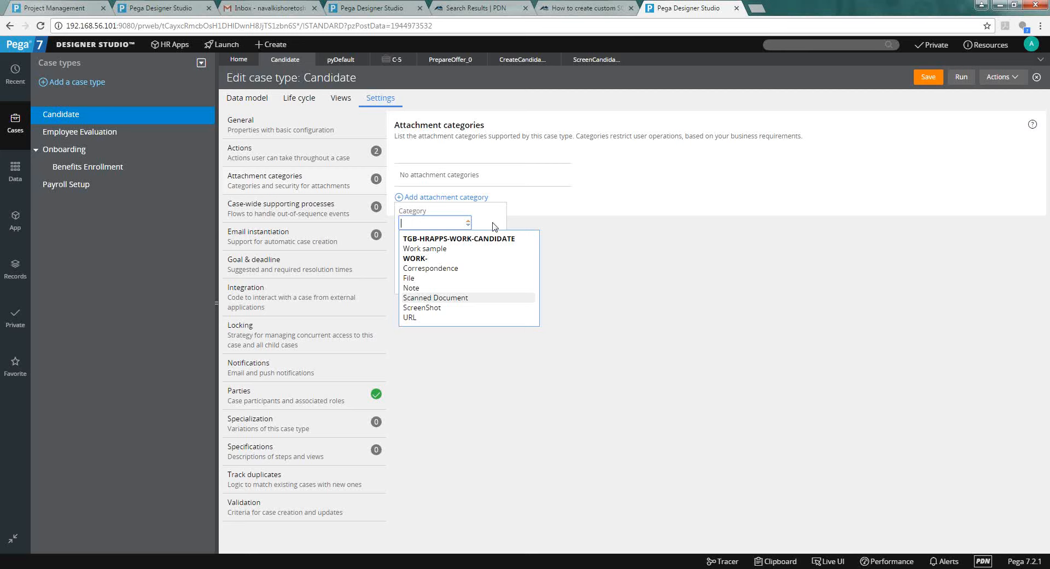
left_click(437, 277)
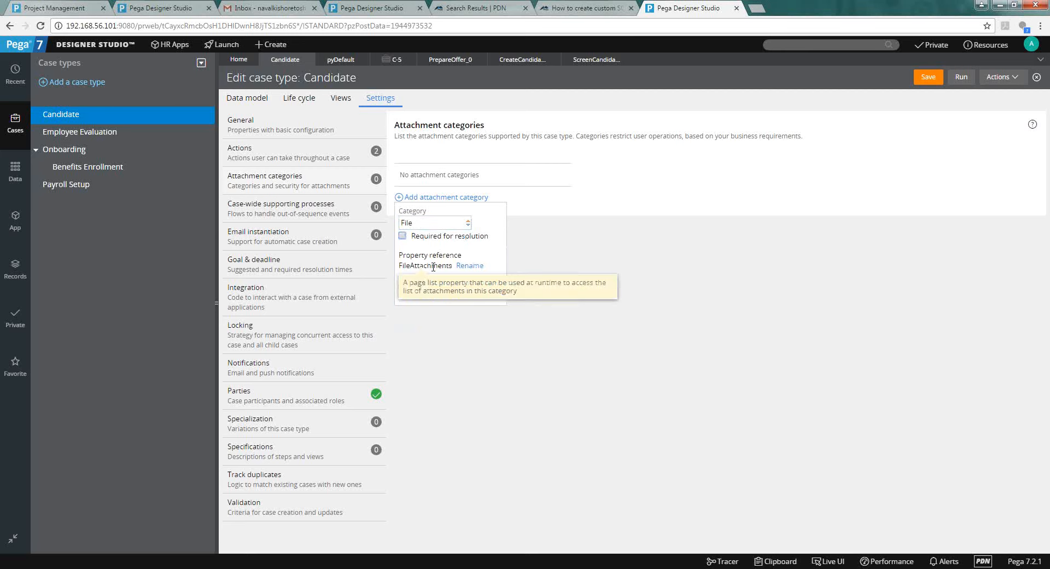
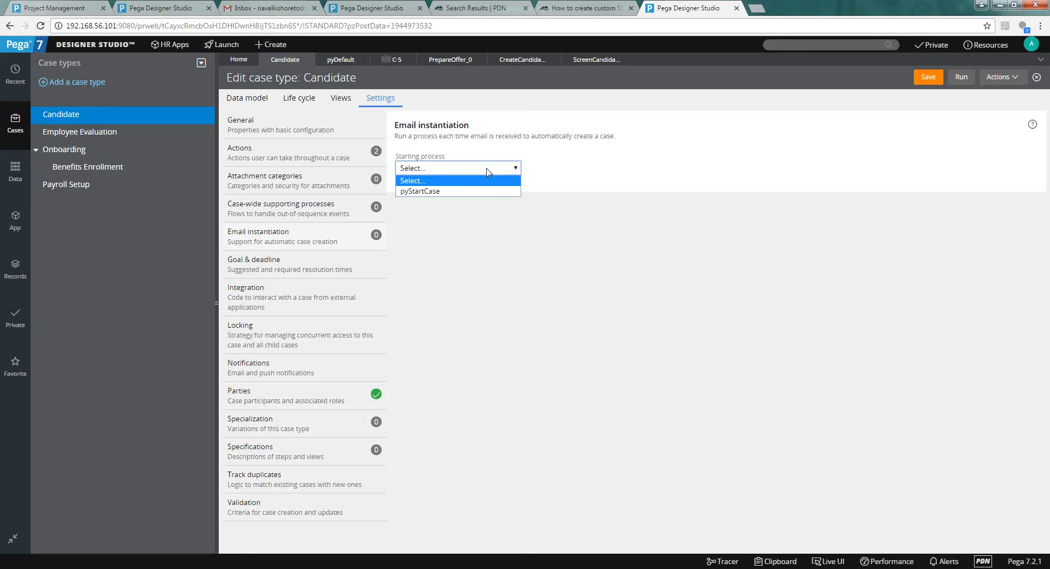
left_click(120, 55)
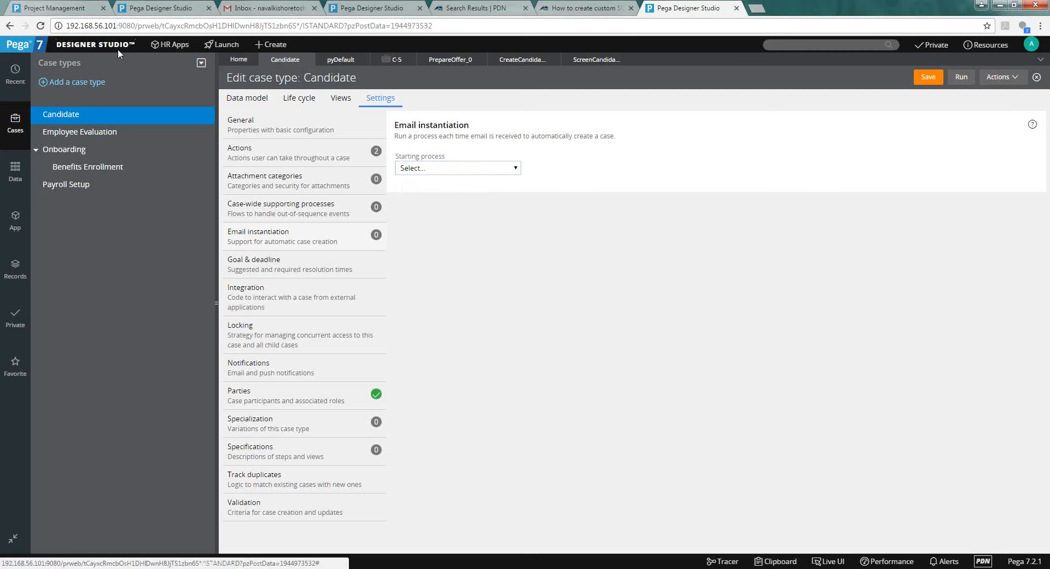
mouse_move(119, 55)
mouse_move(112, 162)
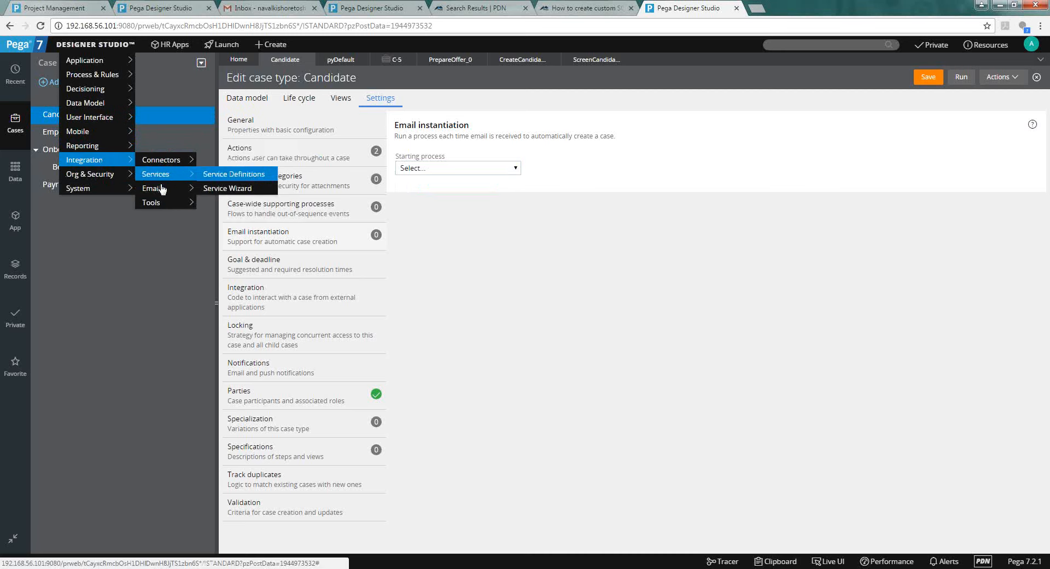
mouse_move(171, 188)
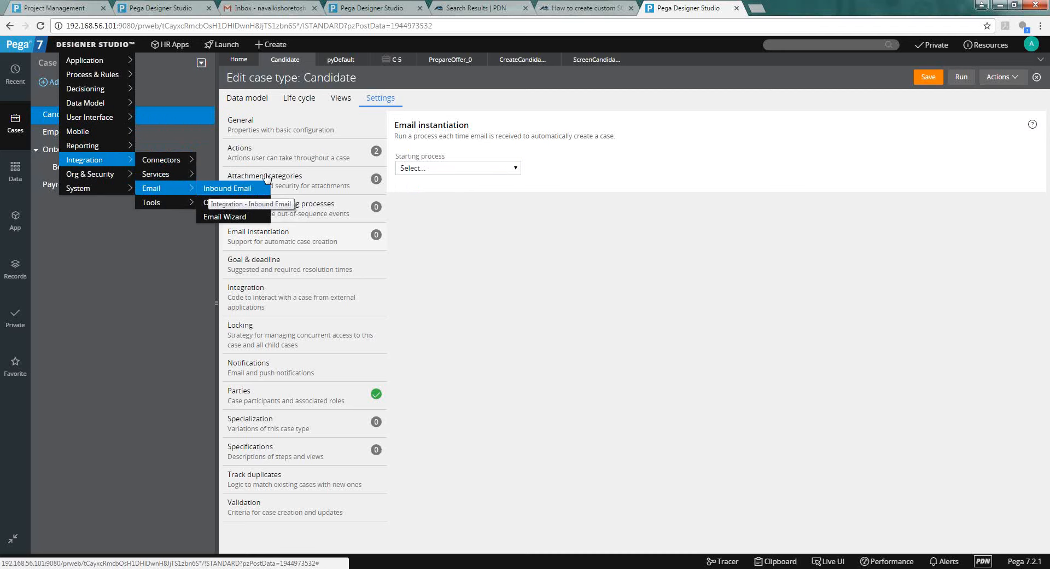
triple_click(509, 136)
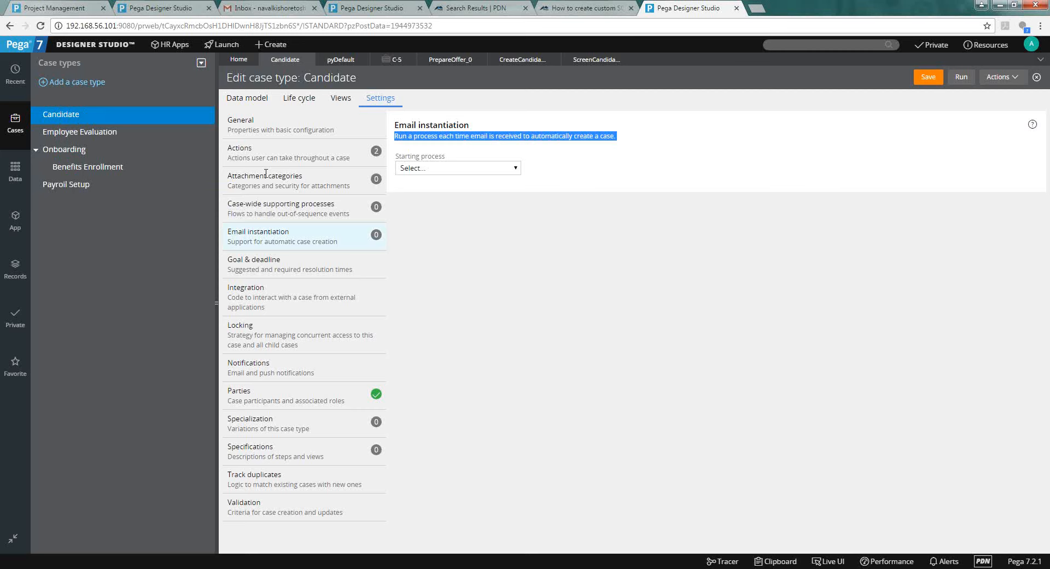
left_click(470, 170)
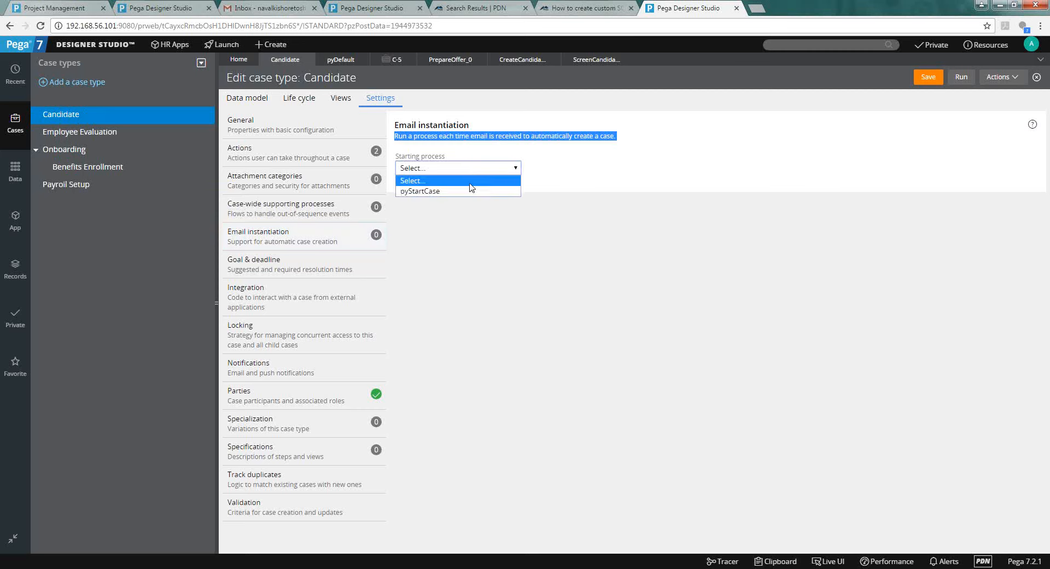
left_click(468, 192)
left_click(469, 190)
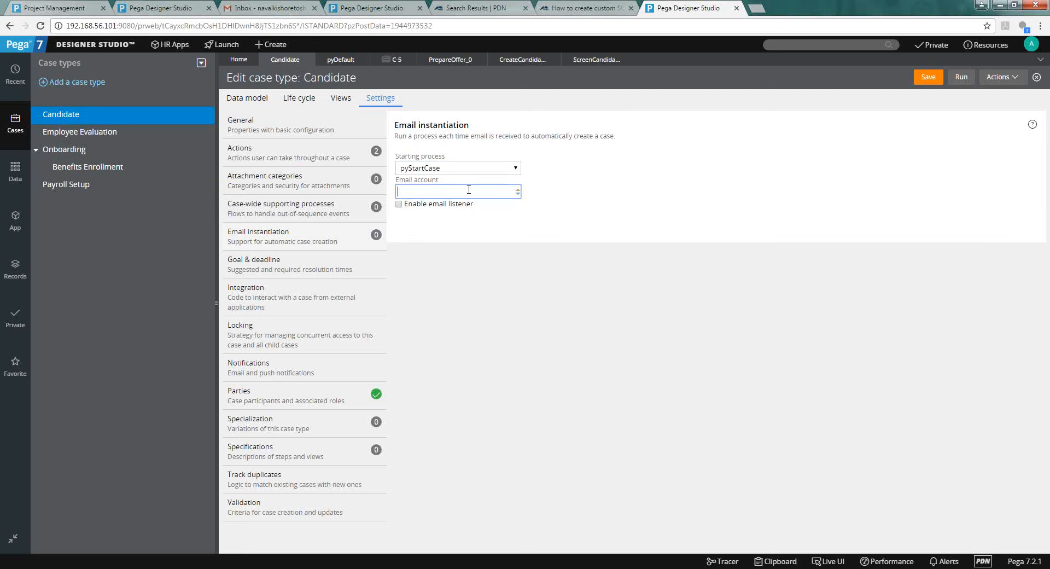
key("Down")
key("Down")
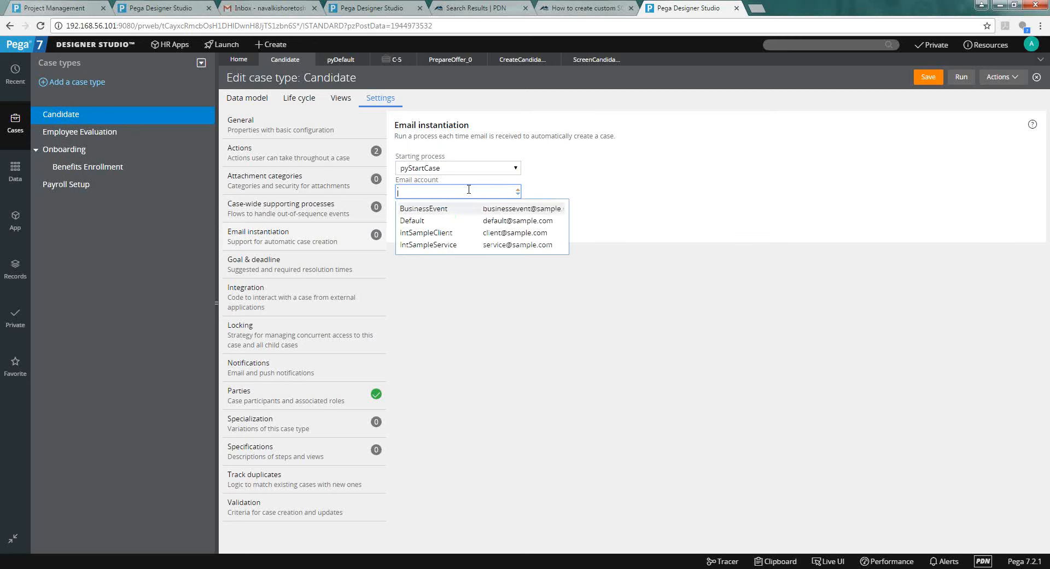
key("Return")
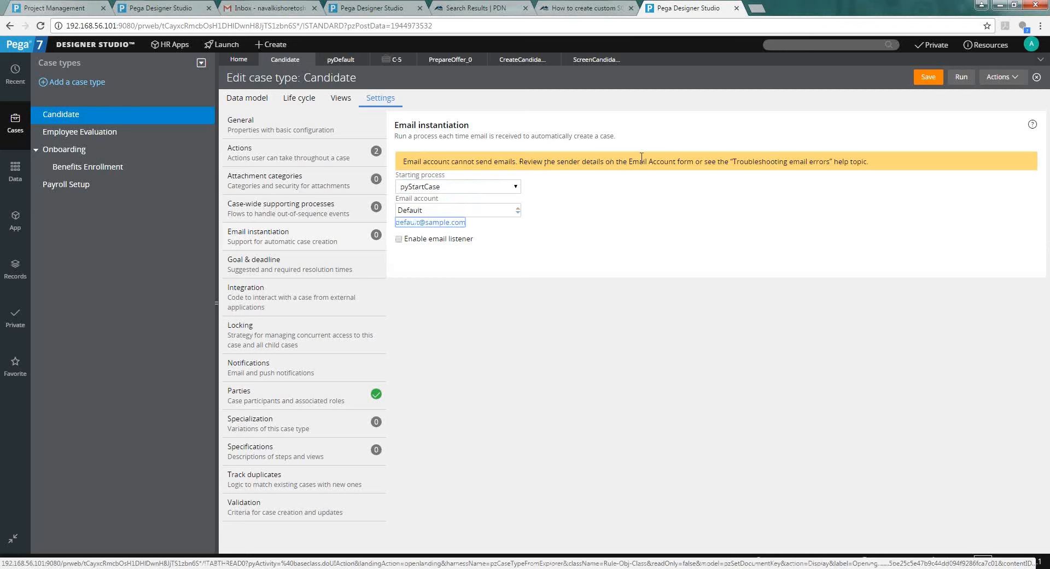
triple_click(764, 158)
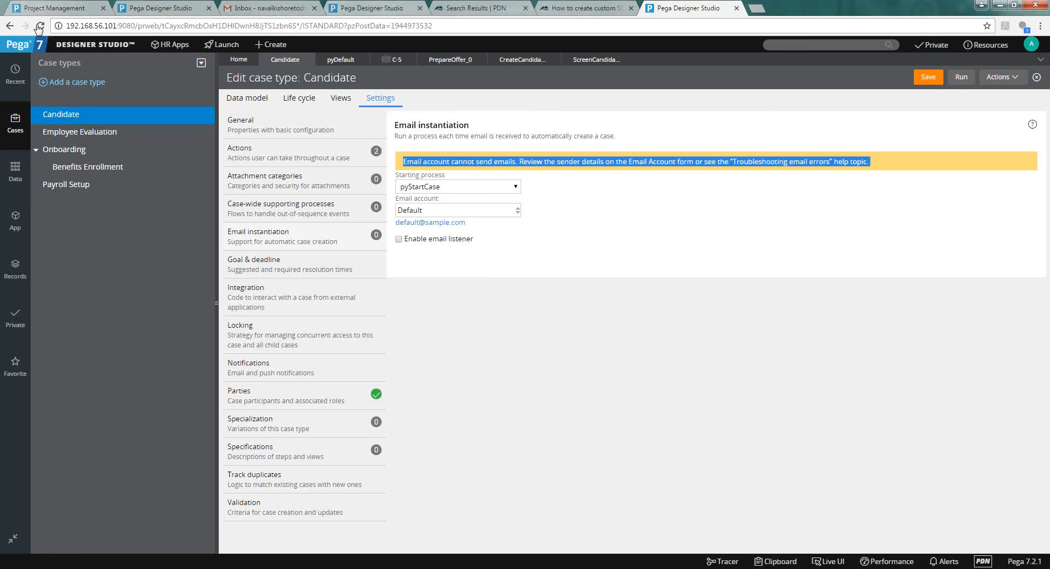
Browse to the Designer Studio > Integration > Email menu.
left_click(104, 44)
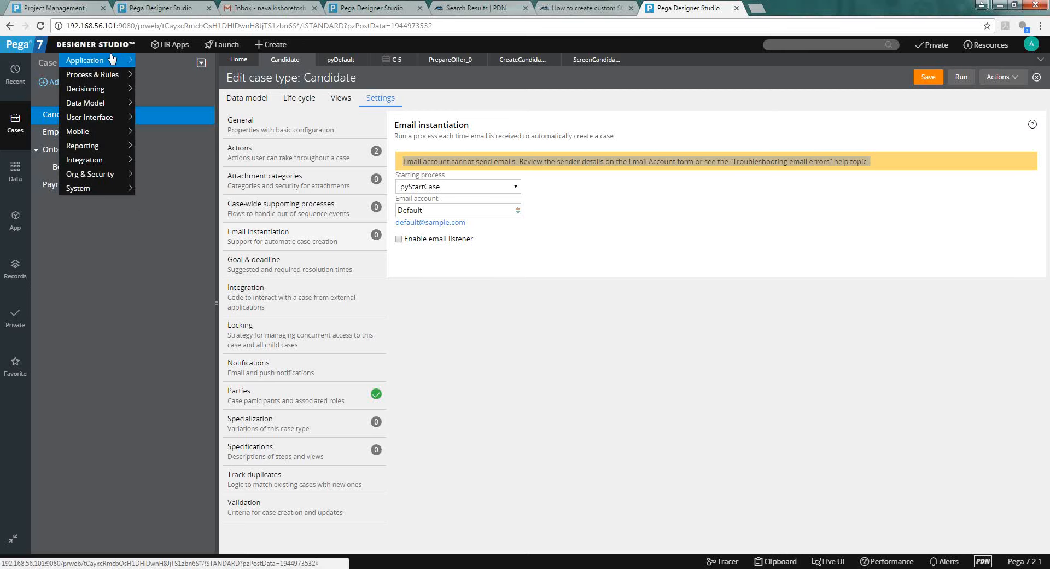
mouse_move(99, 148)
mouse_move(120, 163)
mouse_move(159, 189)
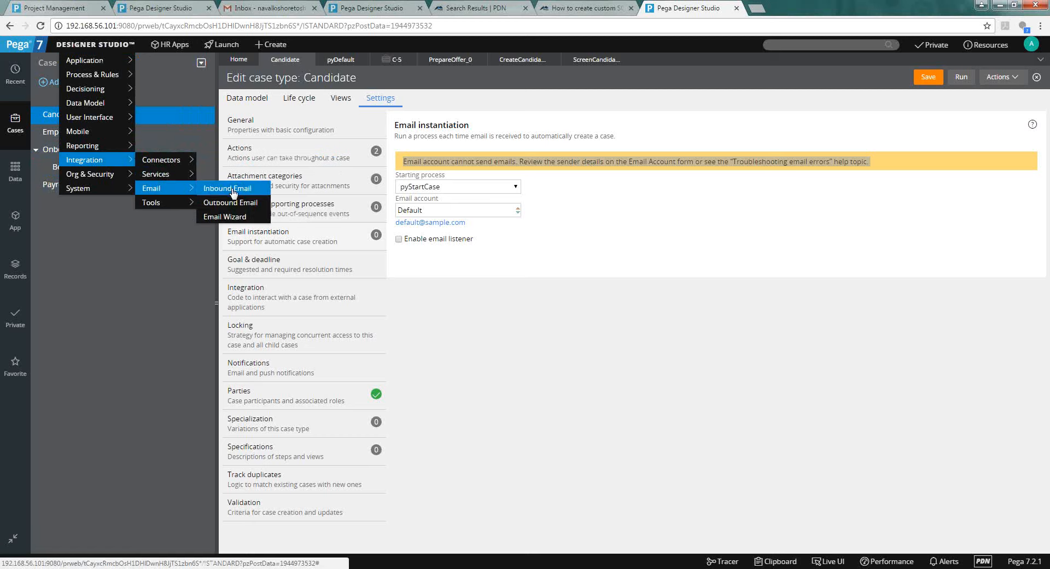
In the Email Wizard, choose 'Configure an email account' and keep the TGB-HRApps-Work workpool.
left_click(231, 215)
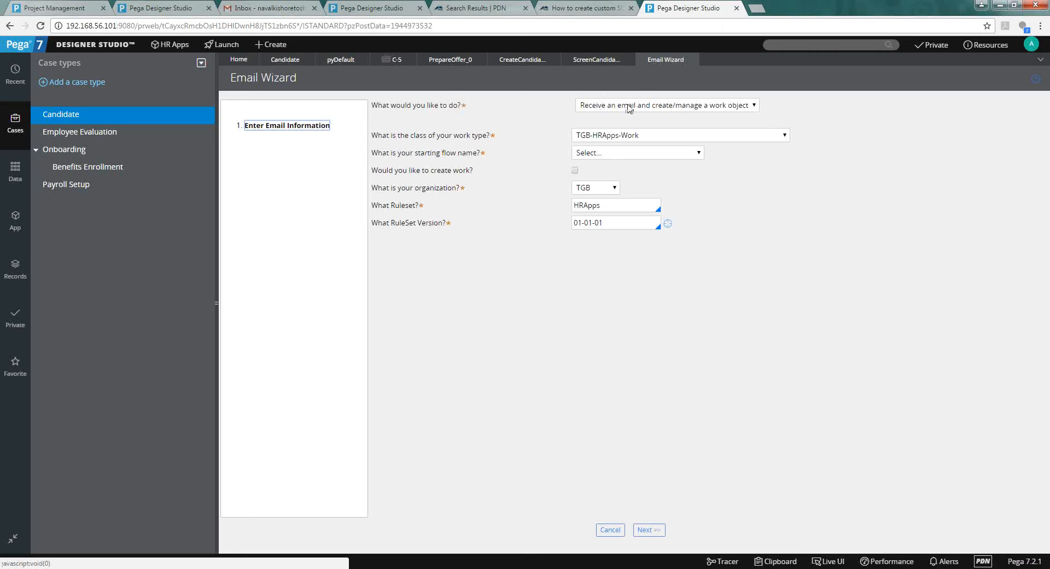
left_click(629, 108)
left_click(629, 108)
left_click(629, 108)
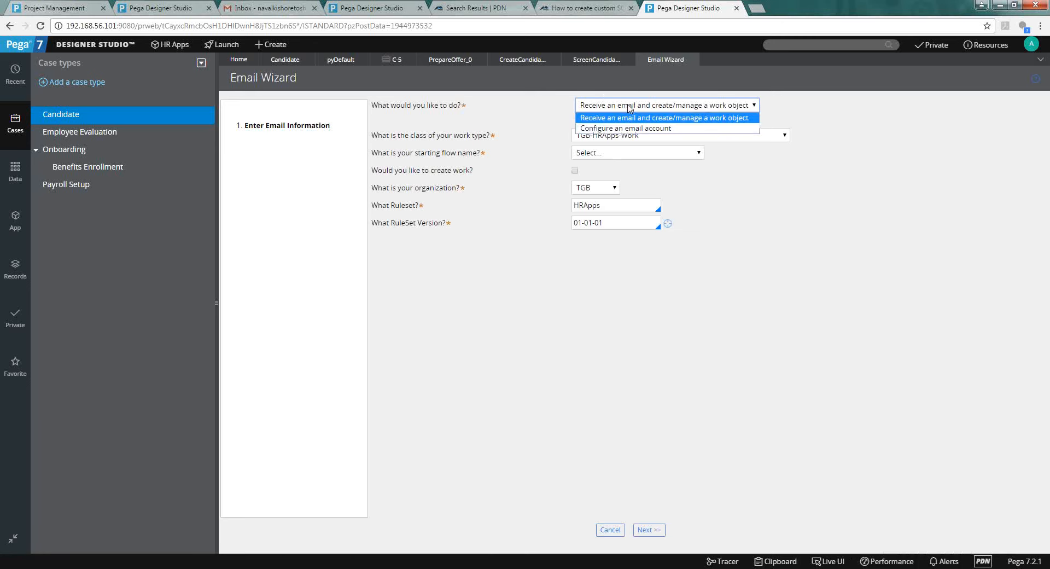
left_click(633, 129)
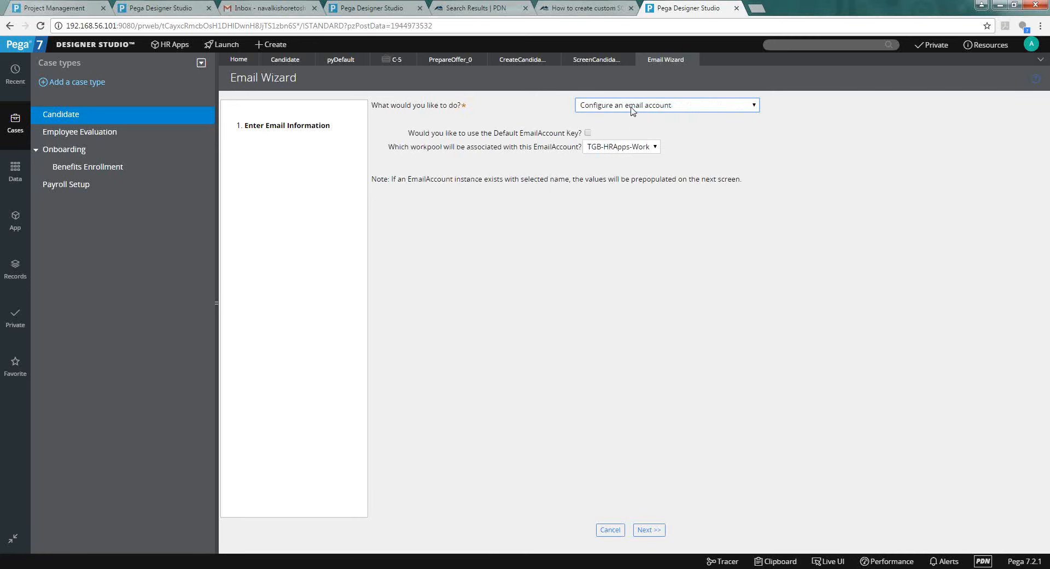
left_click(632, 109)
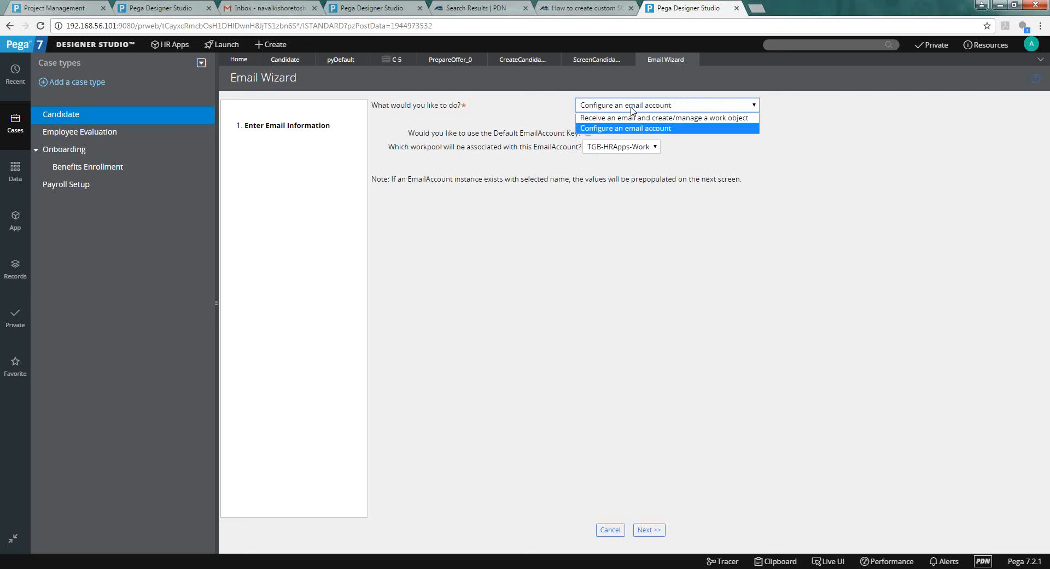
left_click(634, 117)
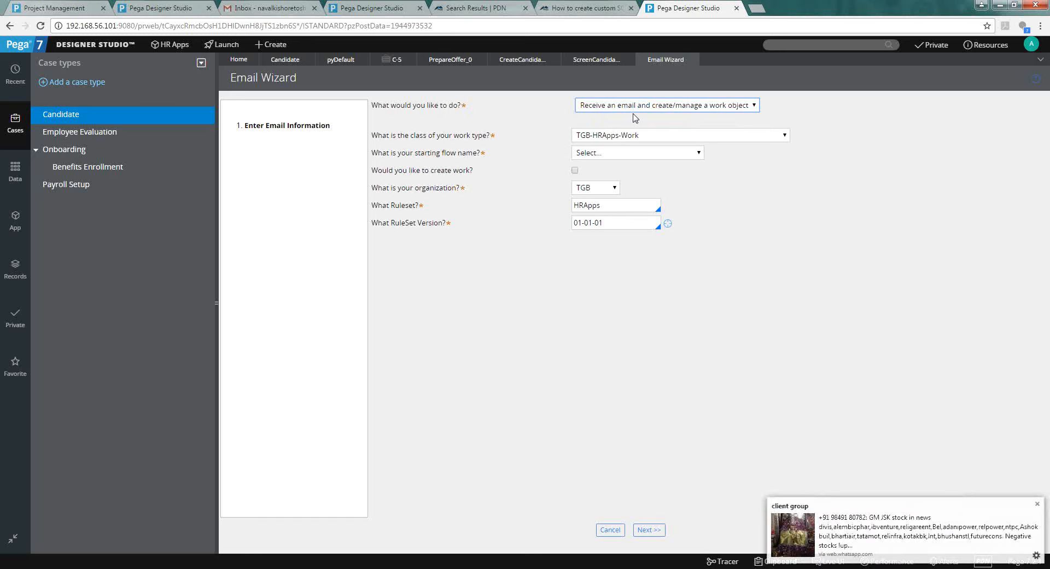
left_click(634, 107)
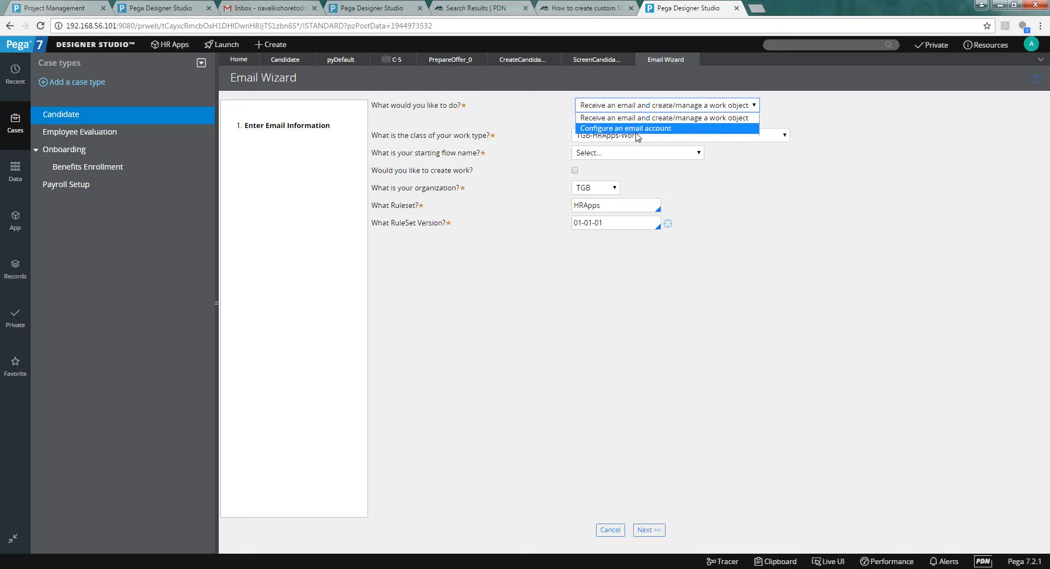
left_click(638, 129)
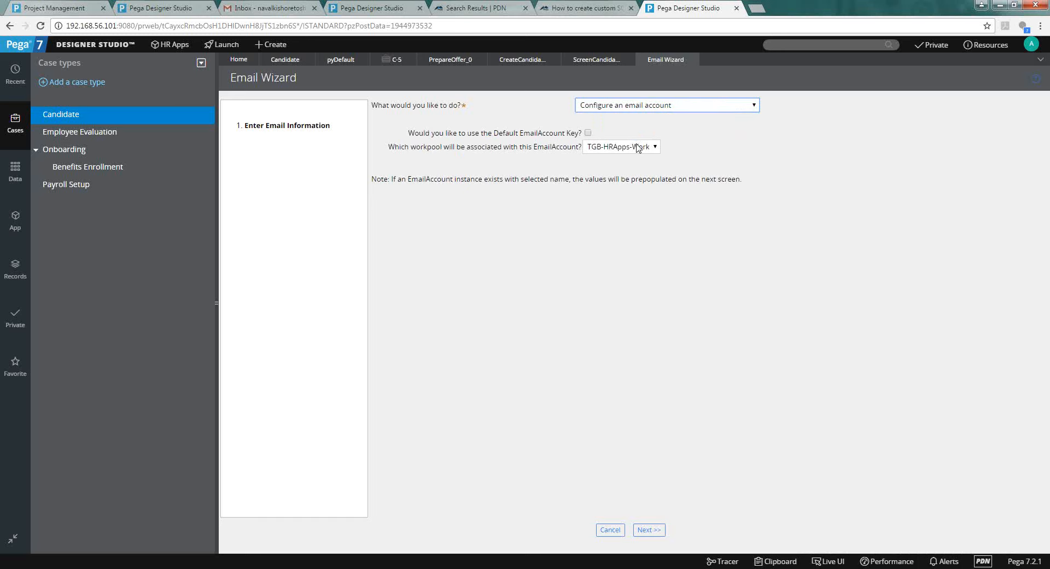
left_click(632, 152)
left_click(633, 157)
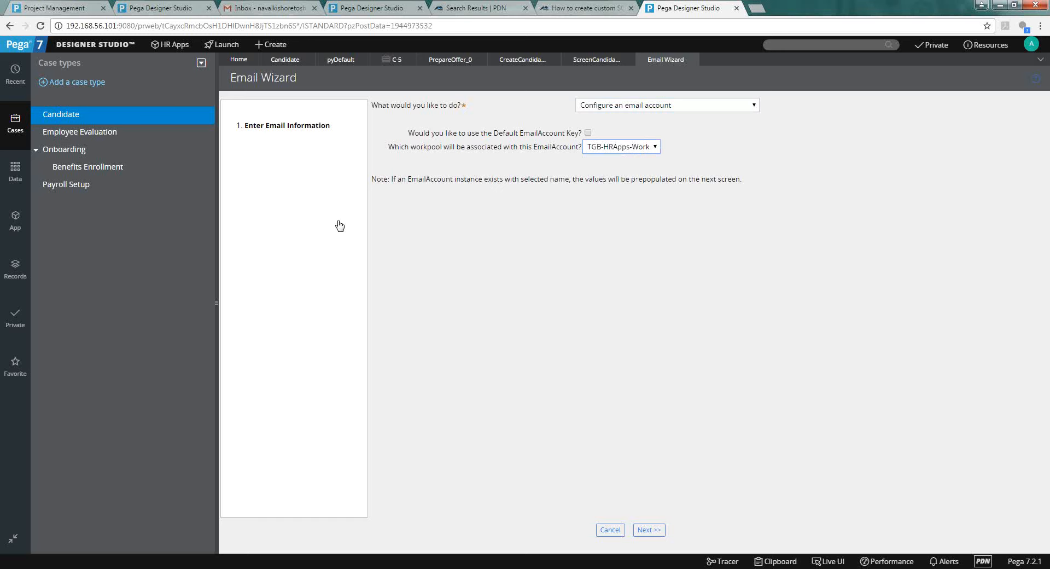
Bring up the Designer Studio > Integration > Email menu again.
left_click(80, 46)
mouse_move(99, 160)
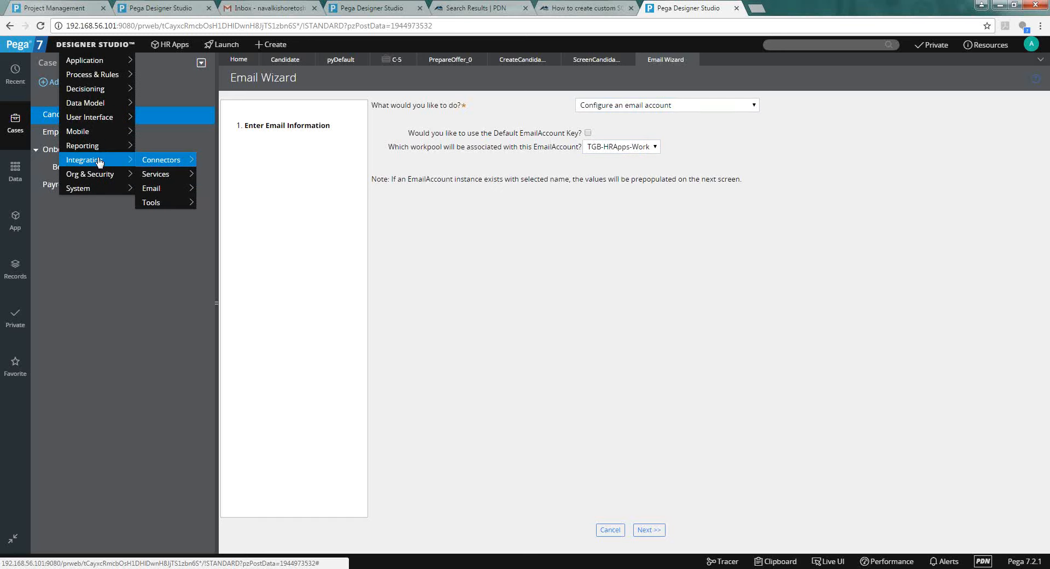
mouse_move(141, 176)
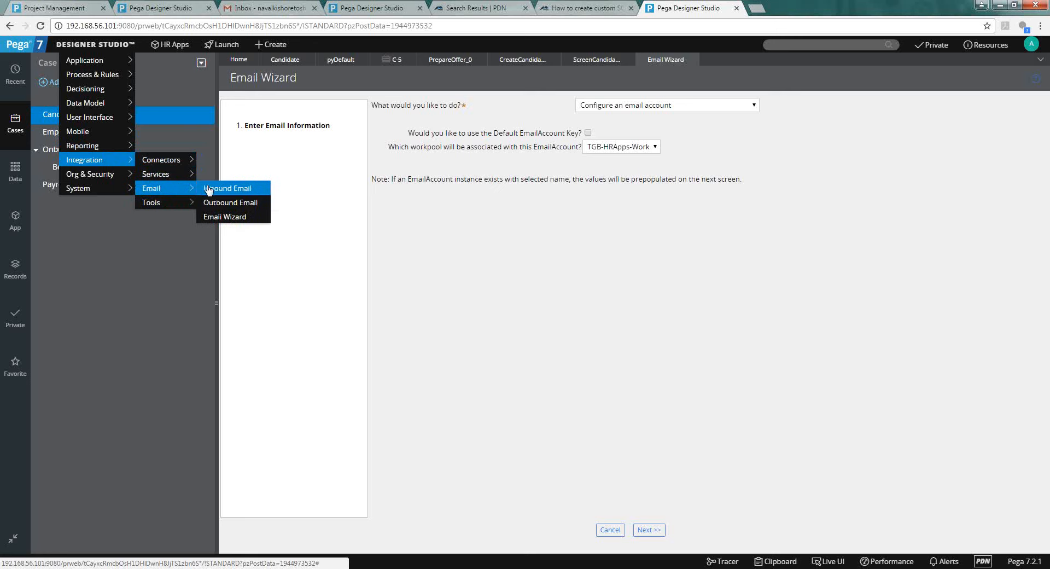
View the inbound listeners, then the four outbound accounts all showing Failure, and return to Candidate.
left_click(208, 189)
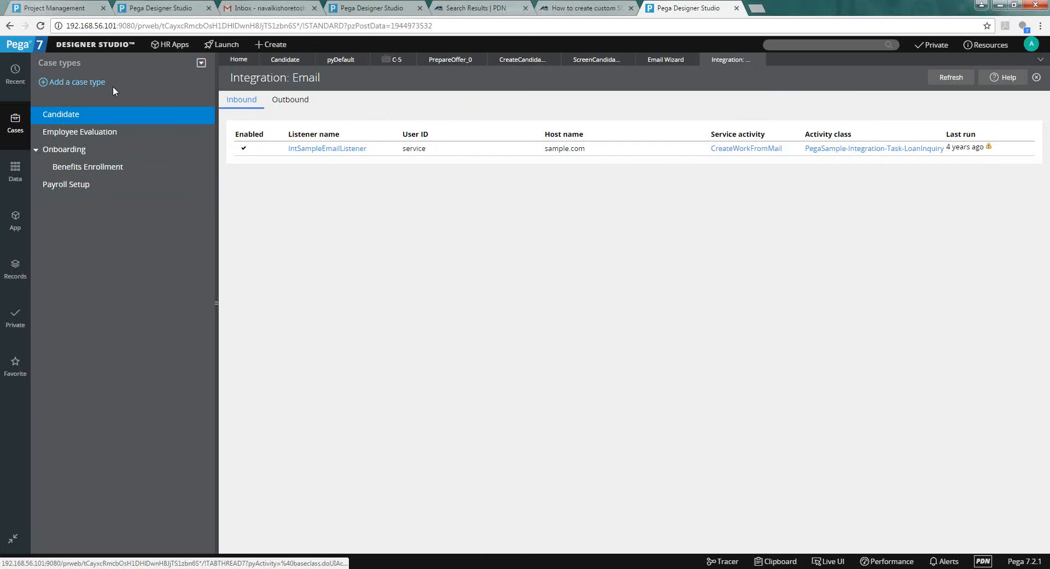
left_click(94, 48)
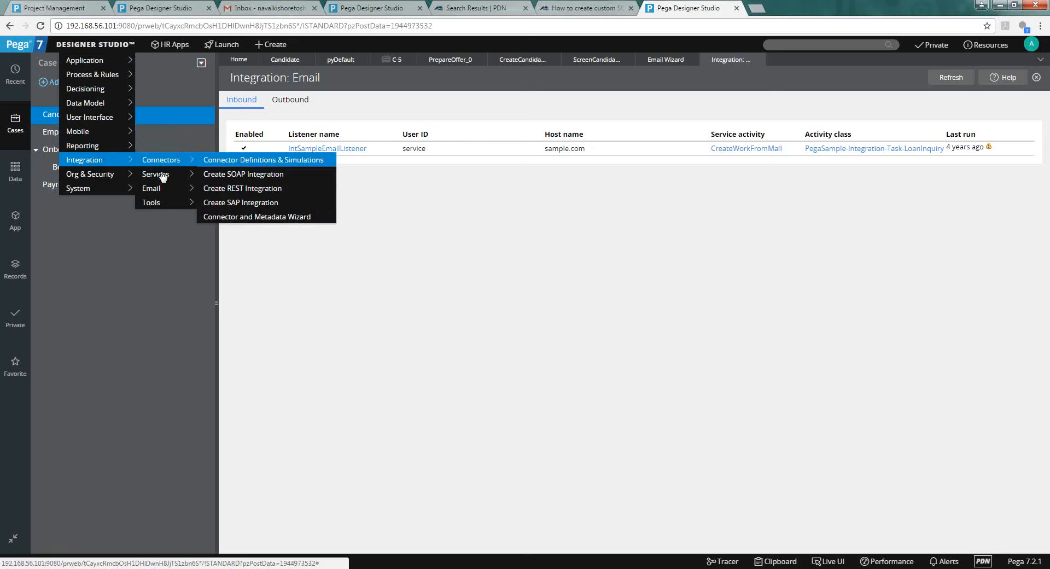
mouse_move(153, 188)
left_click(224, 202)
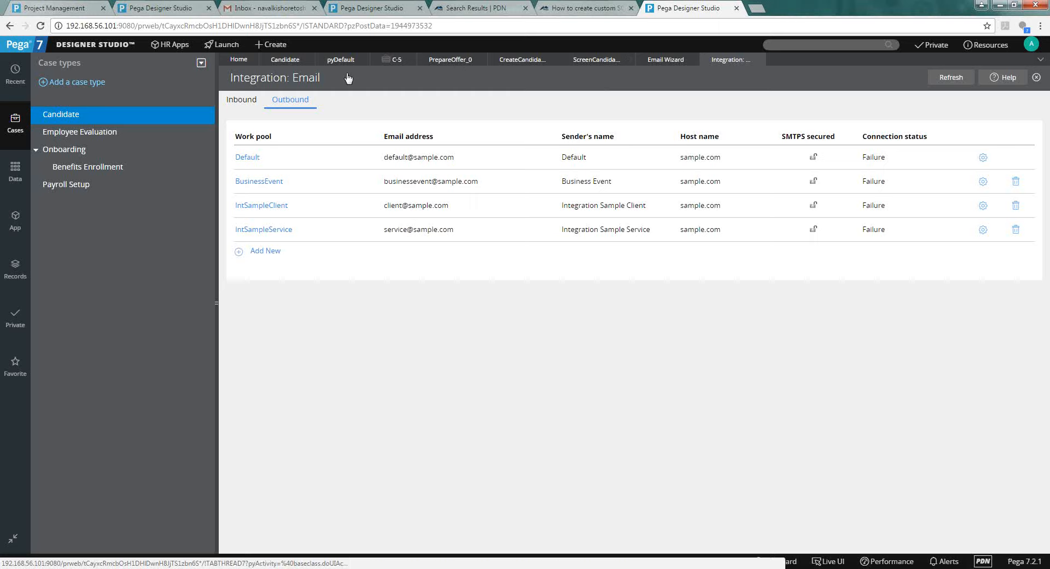
left_click(287, 64)
Delete 'Default' from Candidate's Email account field, leaving it empty with pyStartCase kept.
triple_click(415, 161)
left_click(432, 208)
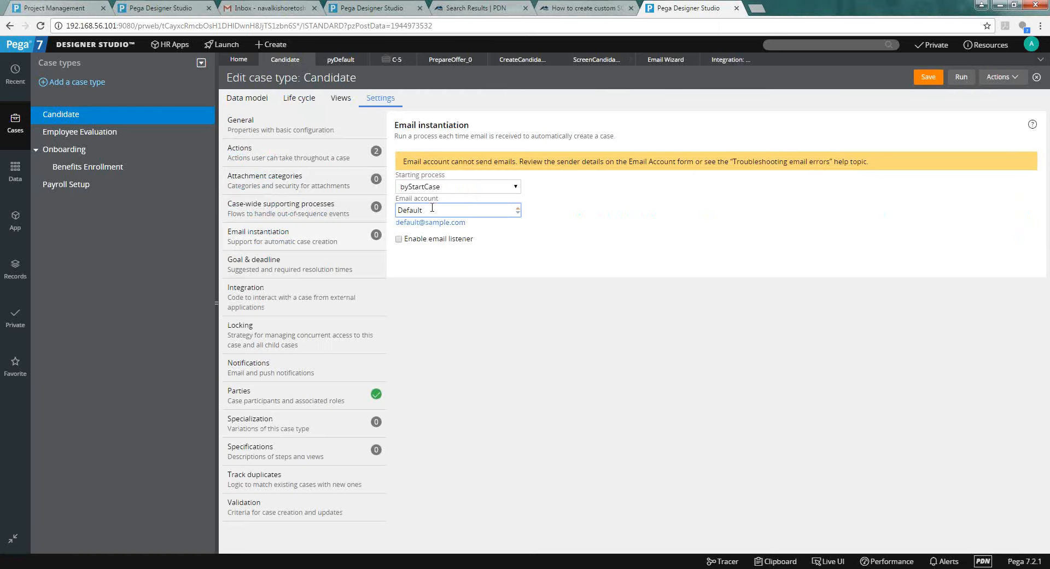
key("BackSpace")
key("BackSpace")
key("BackSpace")
key("BackSpace")
key("BackSpace")
key("BackSpace")
key("BackSpace")
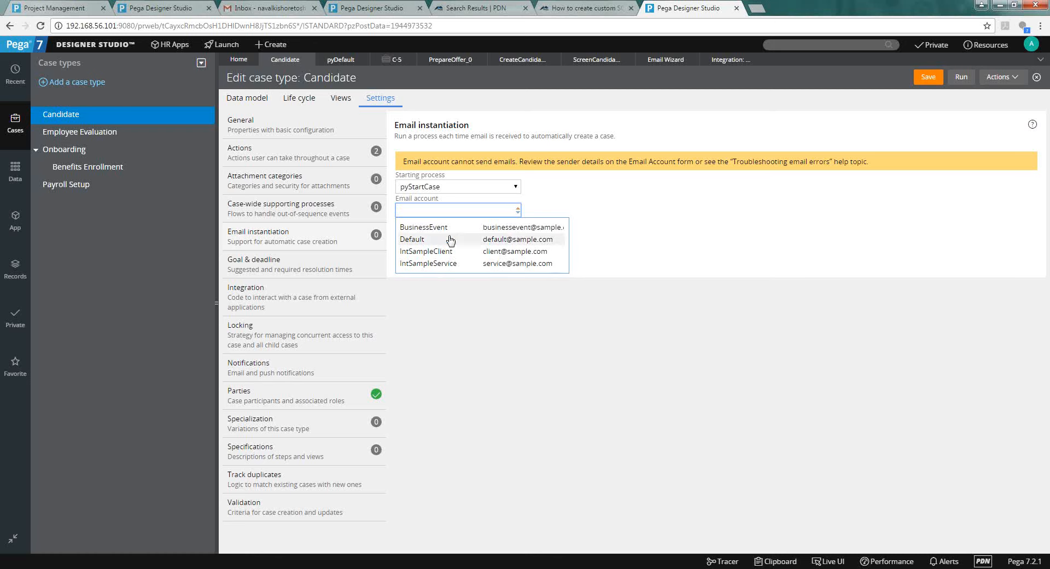
left_click(465, 273)
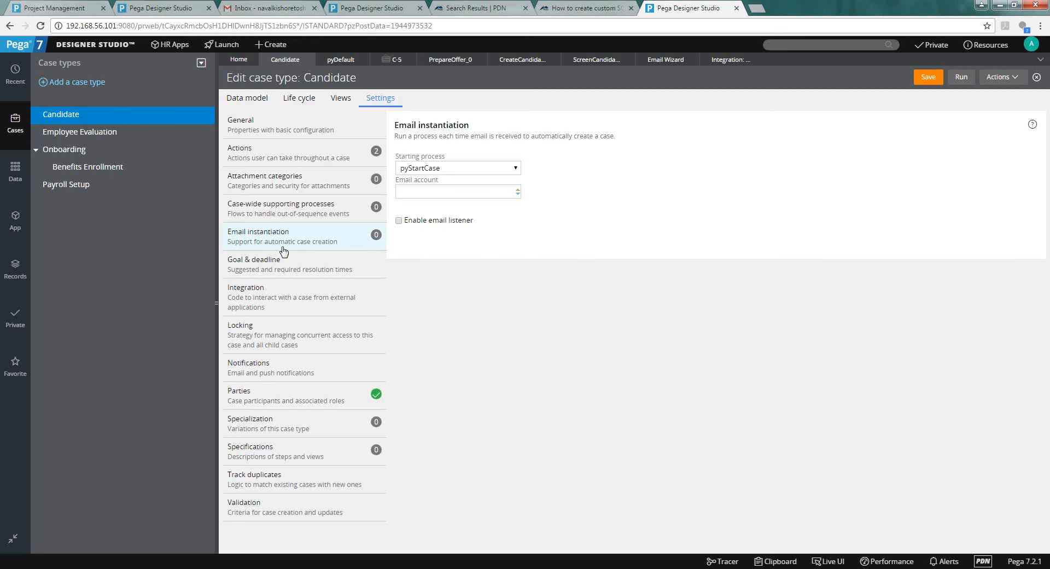
triple_click(522, 137)
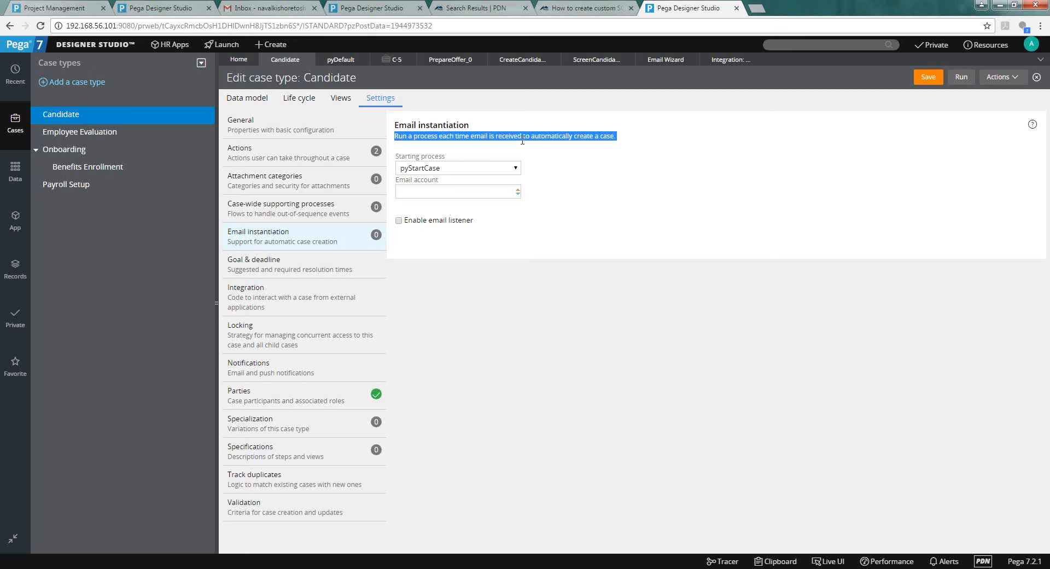
left_click(488, 191)
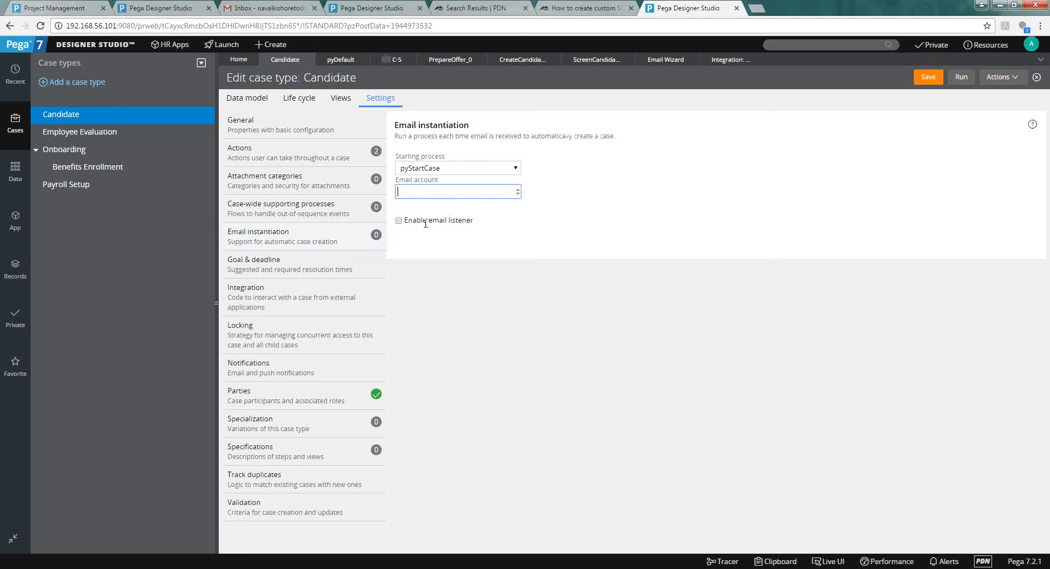
left_click(666, 62)
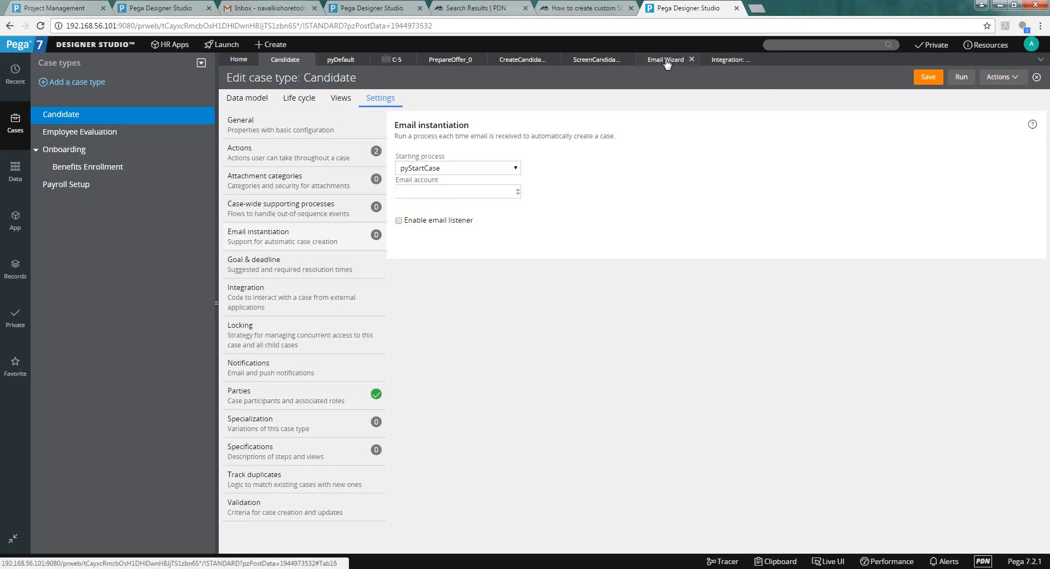
Compare the inbound listeners and outbound email accounts, check the App explorer, then return to Candidate.
left_click(709, 62)
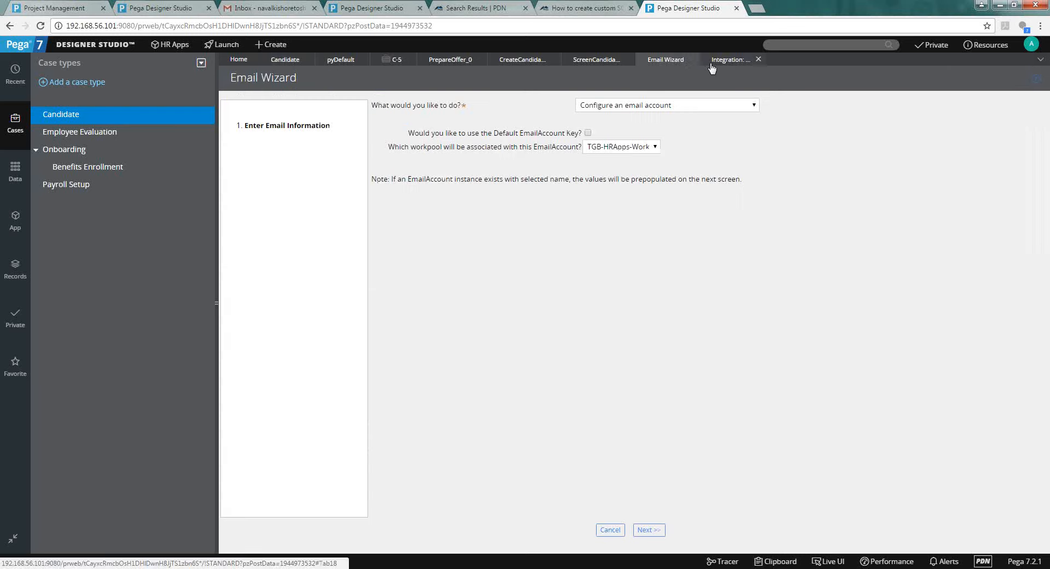
left_click(241, 100)
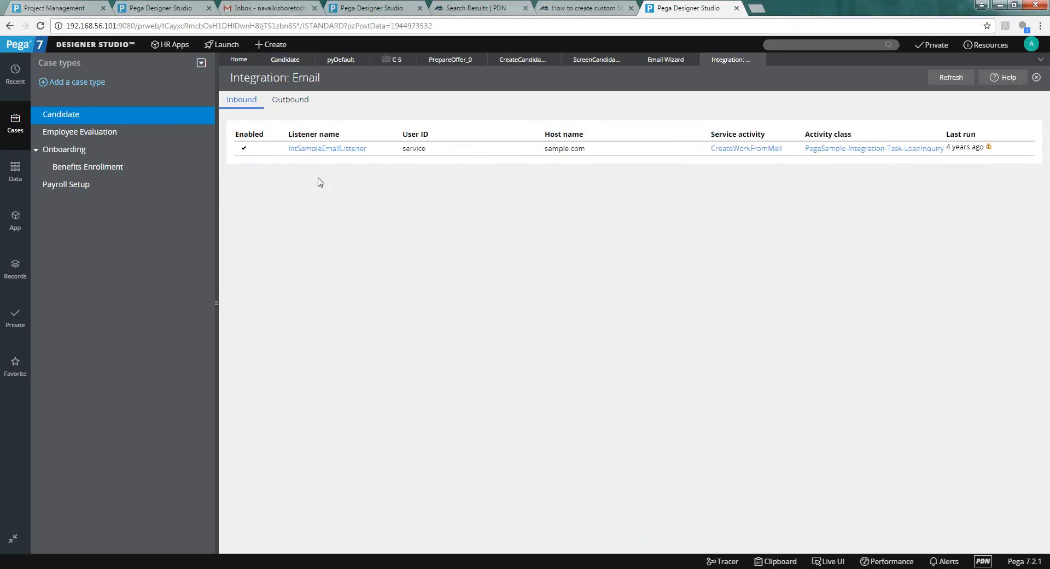
left_click(302, 105)
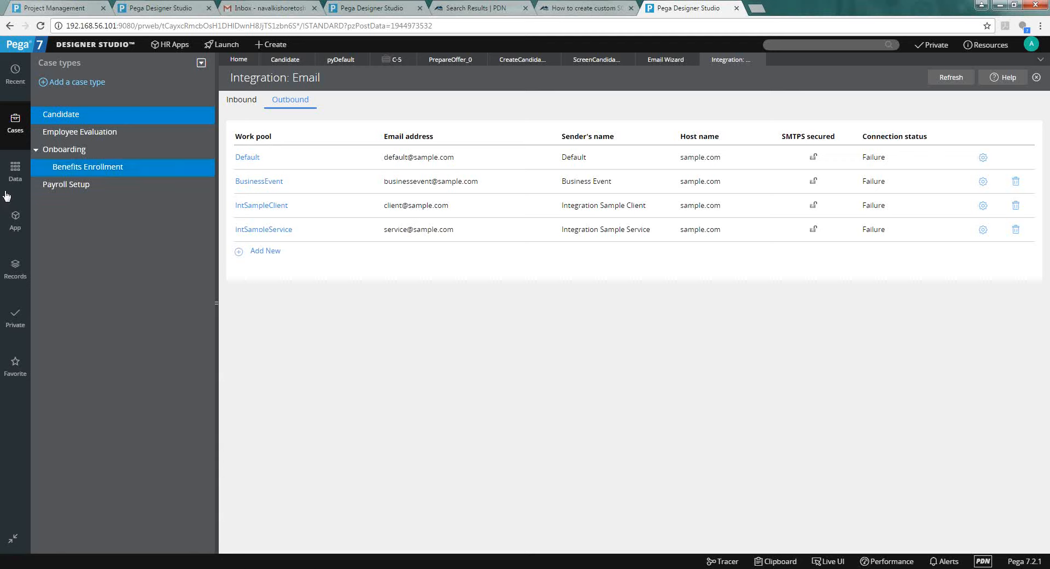
left_click(15, 218)
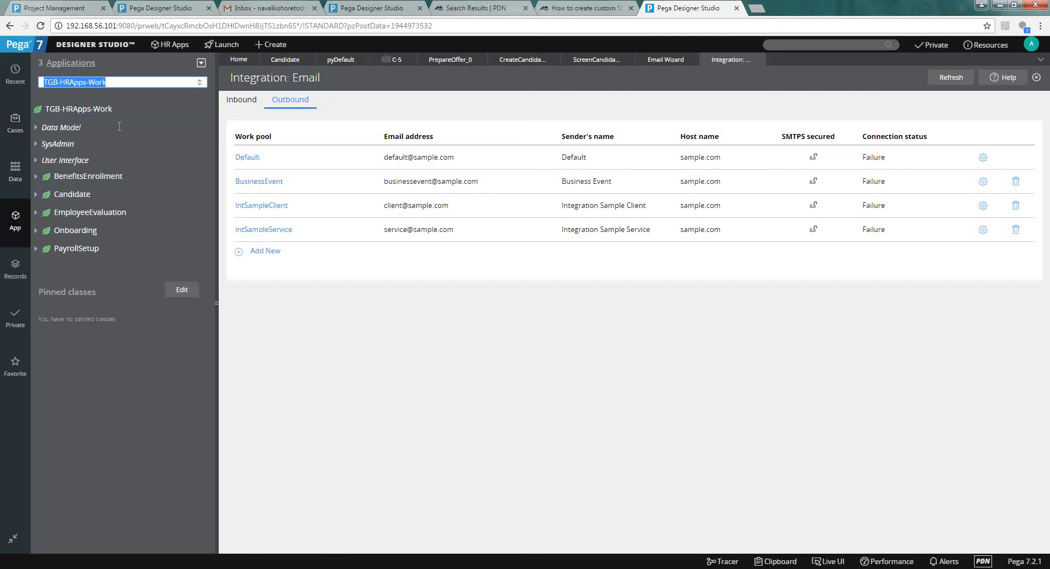
key("End")
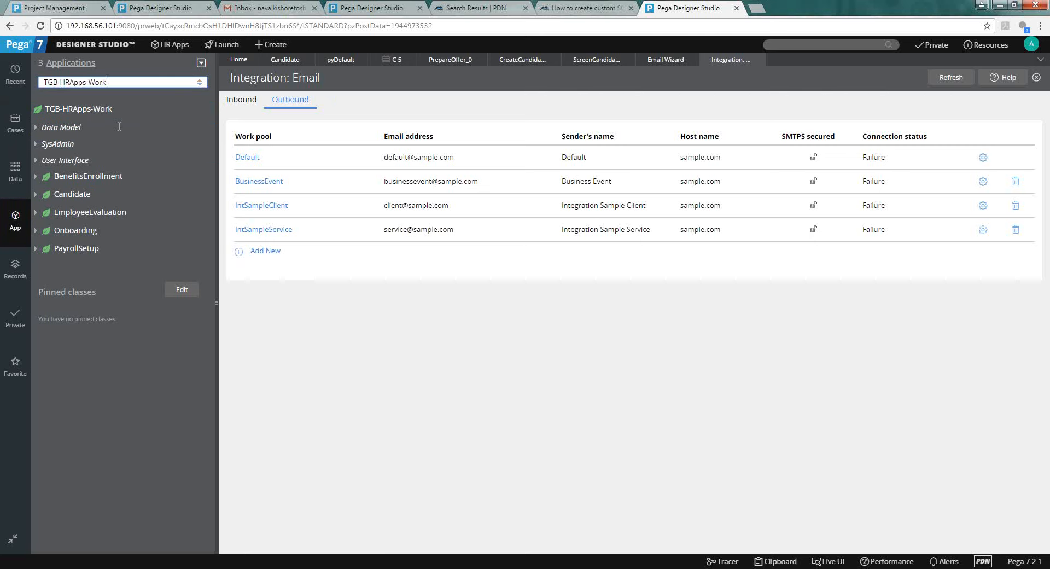
key("ctrl+shift+Left")
key("ctrl+shift+Left")
key("ctrl+shift+Left")
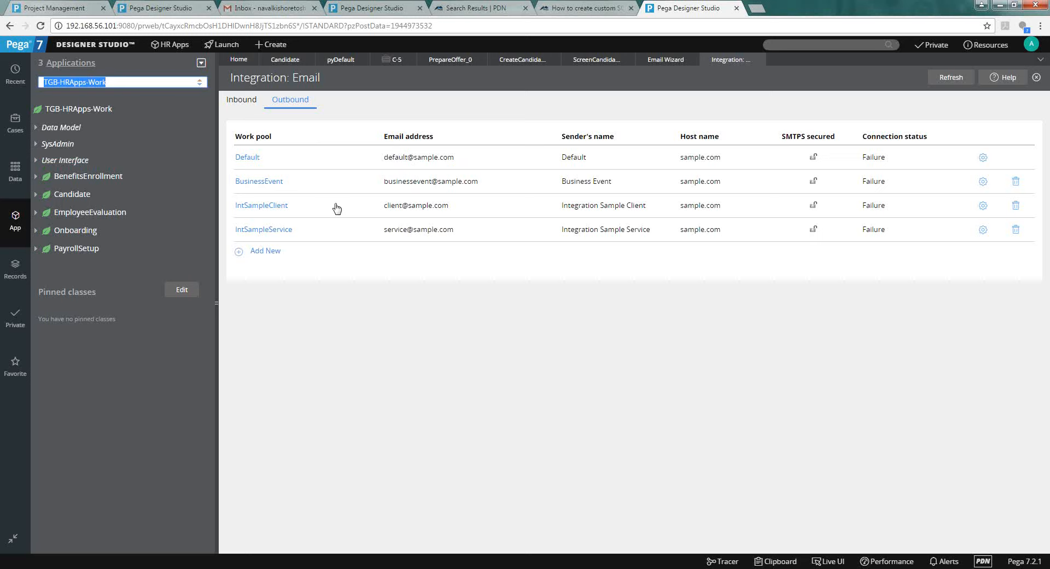
left_click(238, 110)
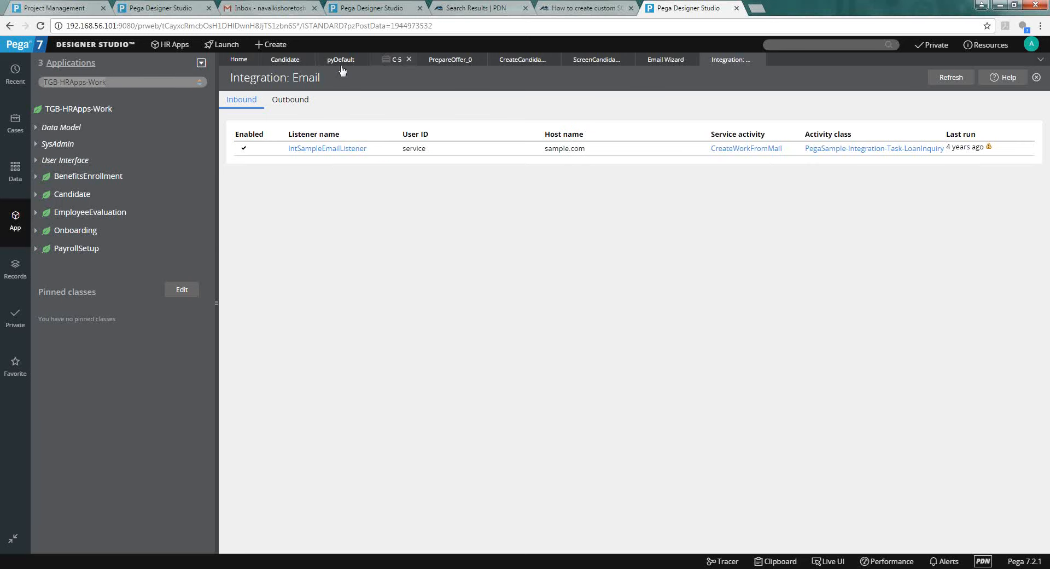
left_click(287, 61)
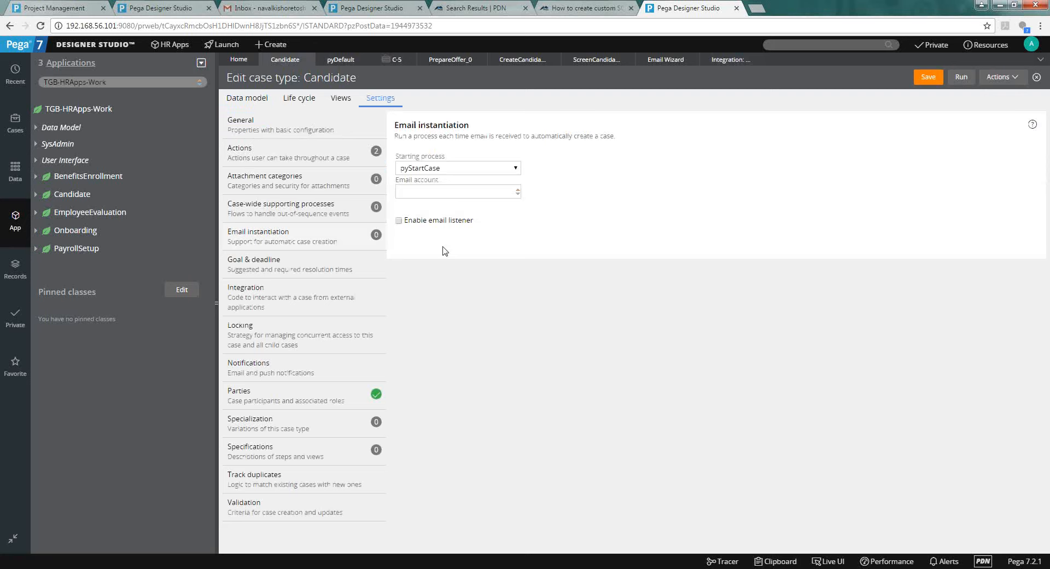
left_click(402, 224)
left_click(406, 200)
left_click(602, 144)
left_click(341, 302)
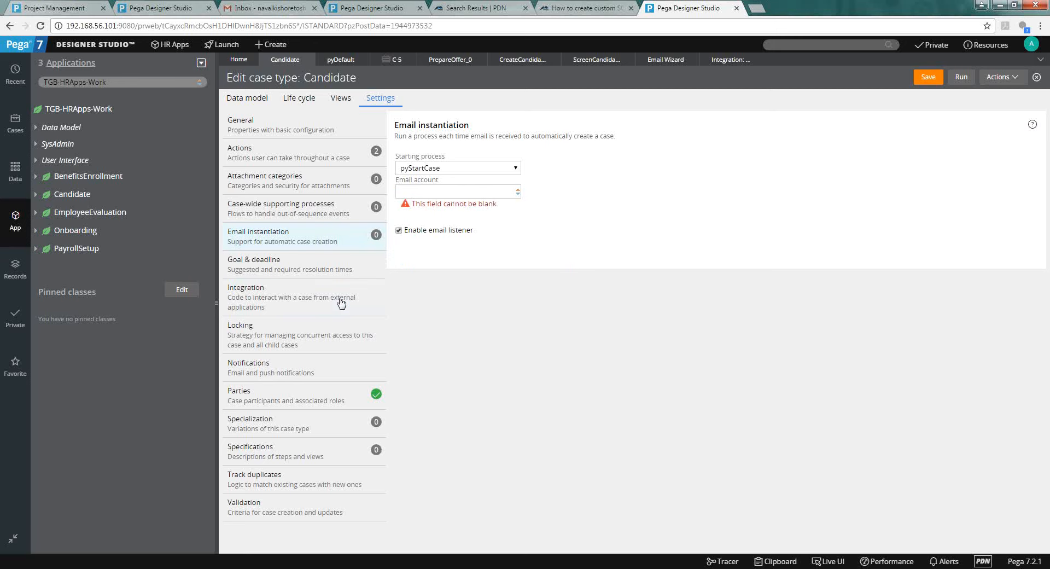
left_click(426, 169)
left_click(425, 179)
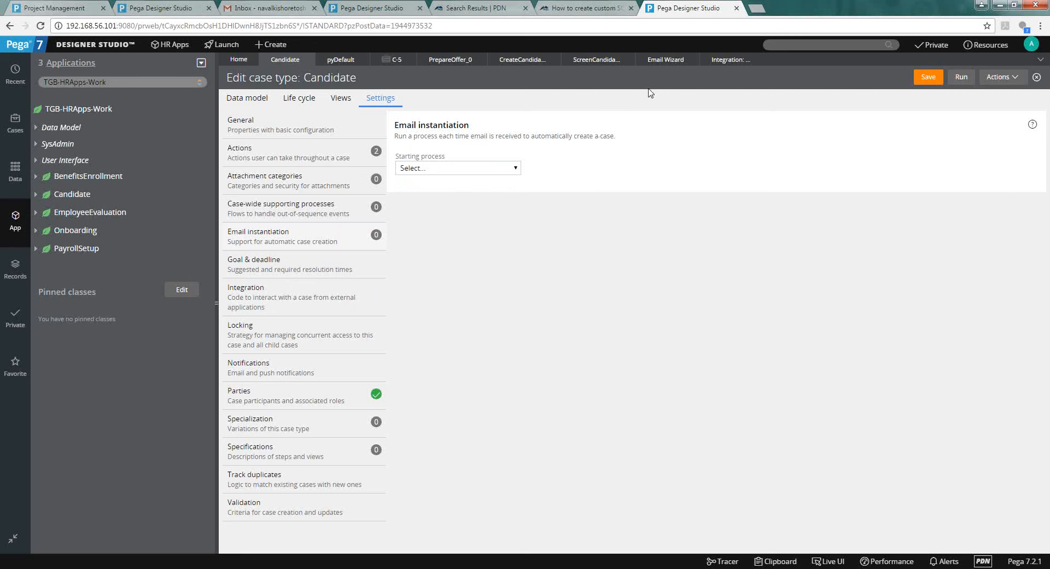
Switch the Email Wizard goal to 'Receive an email and create/manage a work object'.
left_click(654, 64)
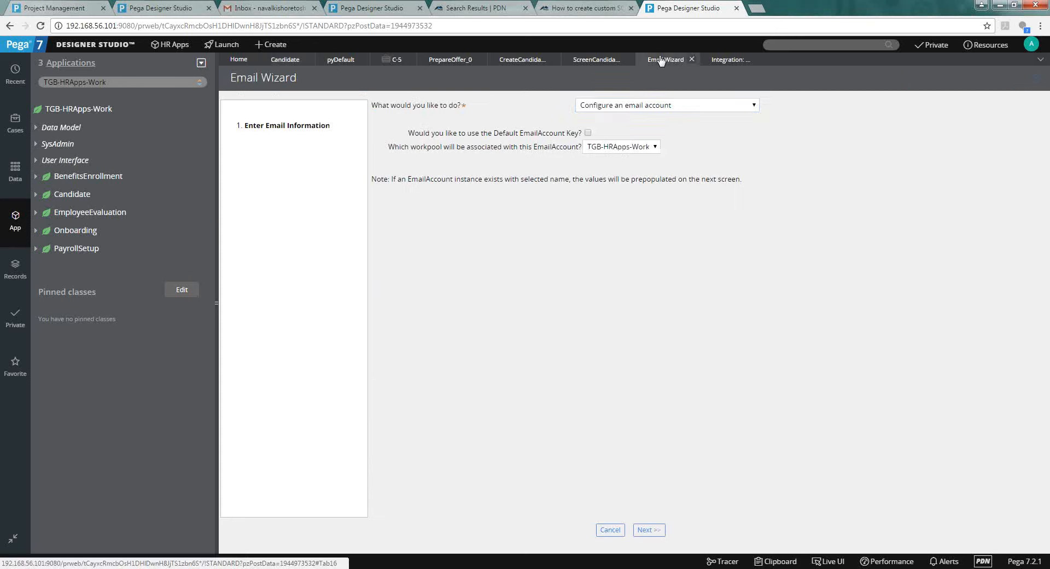
left_click(607, 105)
left_click(604, 118)
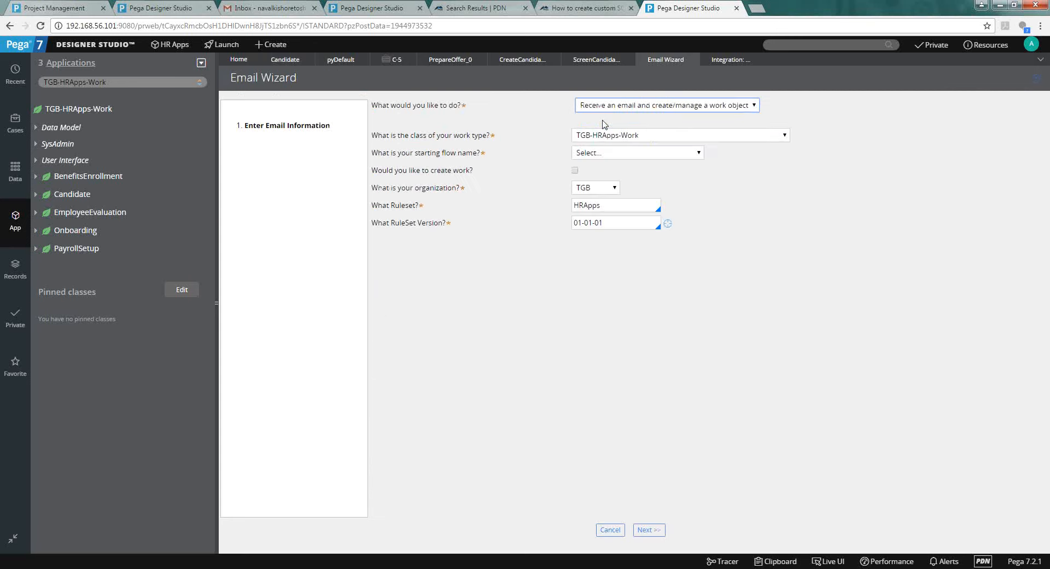
left_click(589, 157)
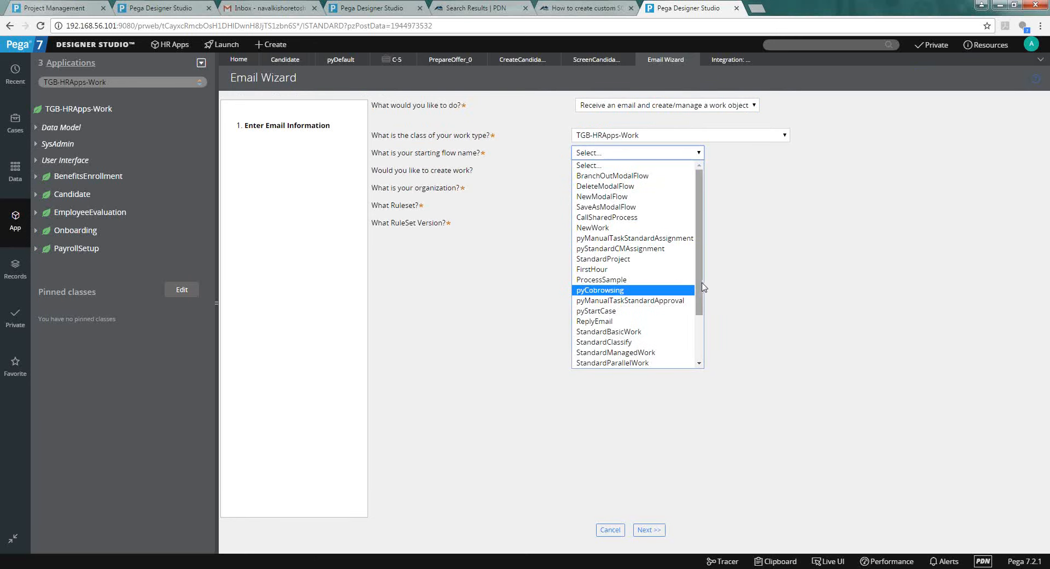
Choose pyStartCase as the wizard's starting flow with Create work ticked, and advance.
left_click_drag(702, 282, 703, 339)
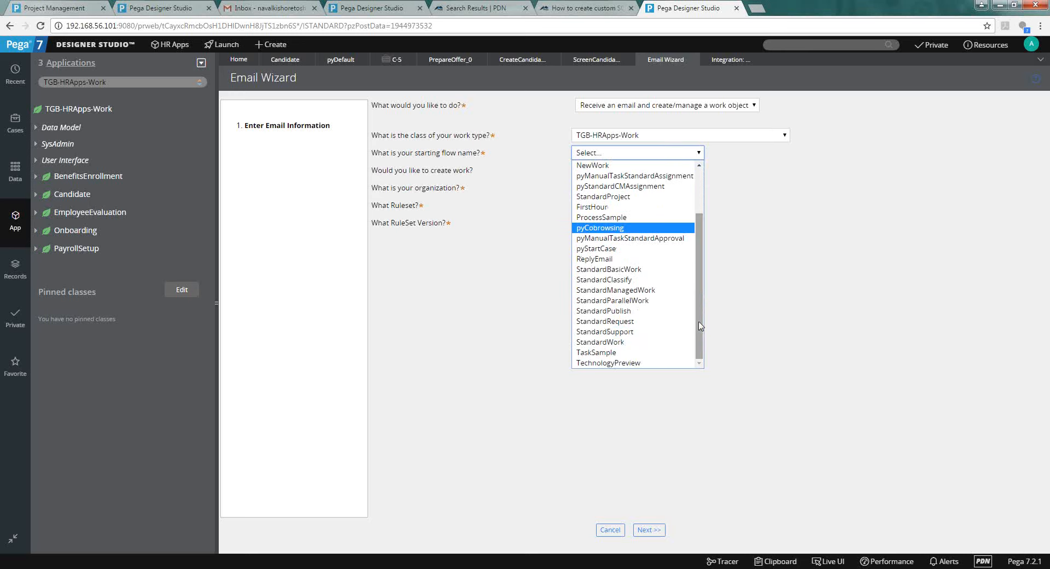
left_click(667, 251)
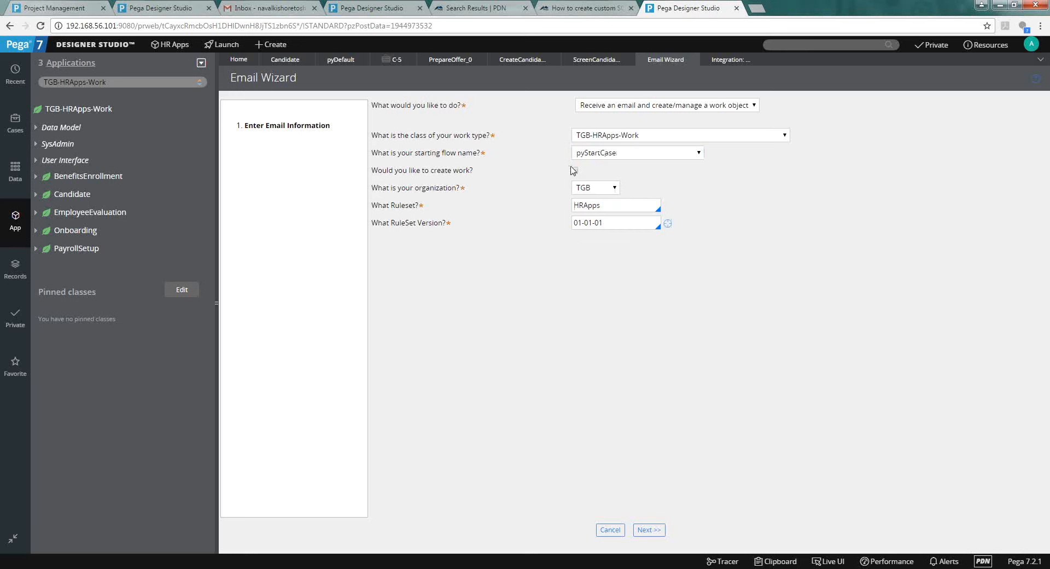
left_click(575, 170)
left_click(660, 530)
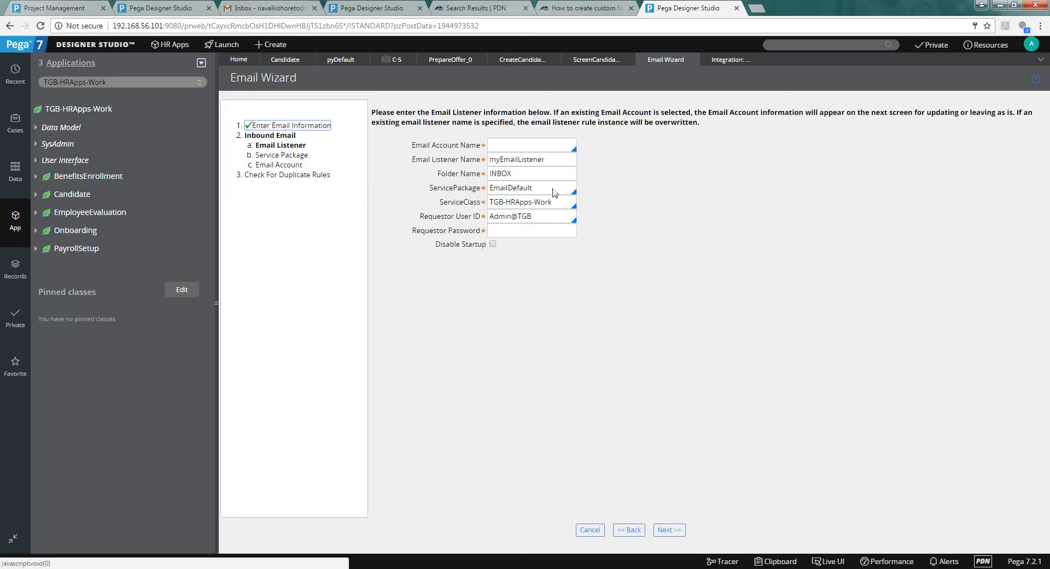
Select the Default email account, fill in the requestor password, and advance to Service Package.
left_click(529, 138)
key("Down")
key("Down")
key("Down")
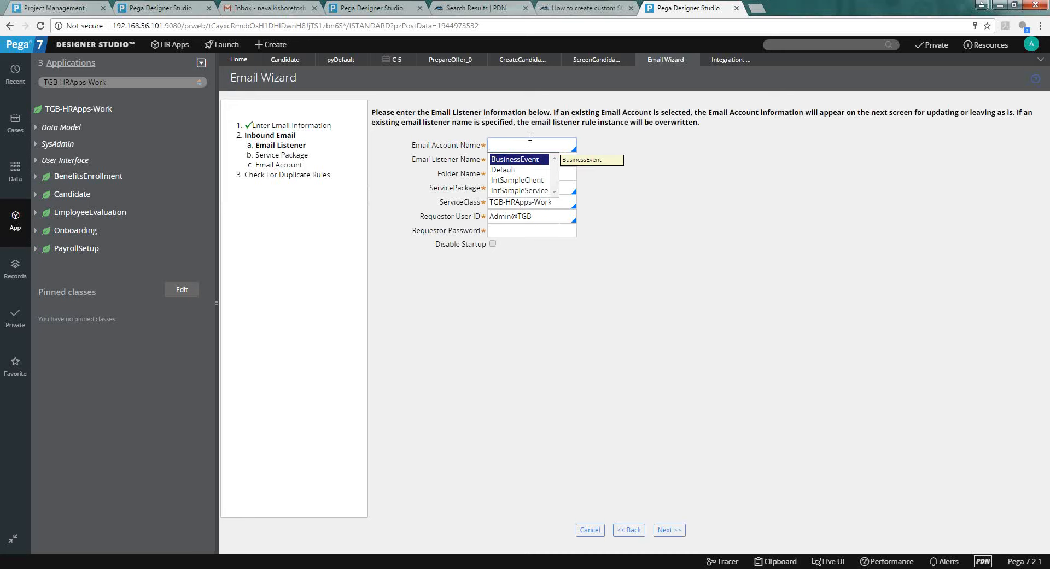
key("Up")
key("Up")
key("Down")
key("Return")
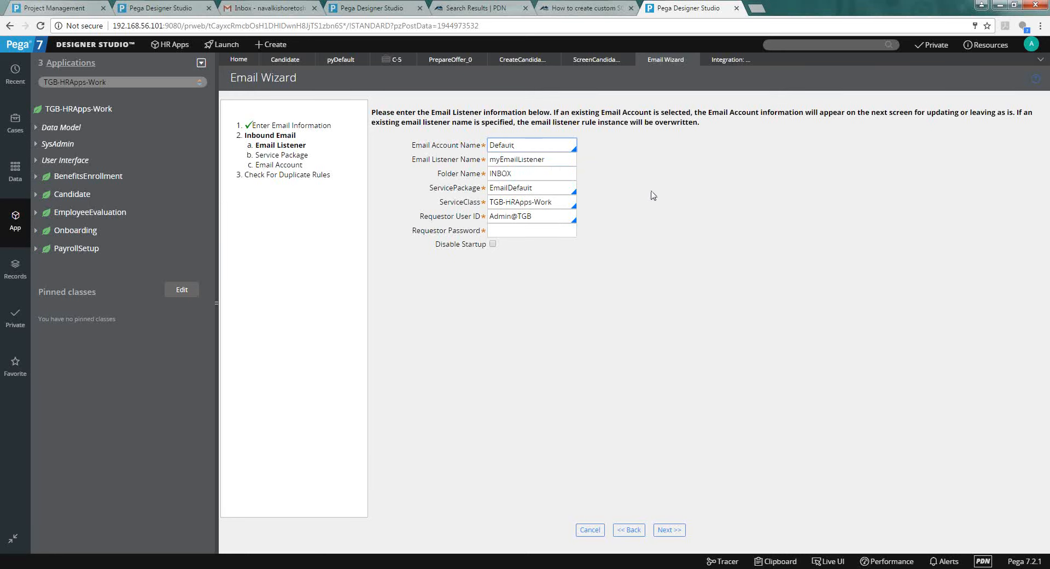
left_click(532, 229)
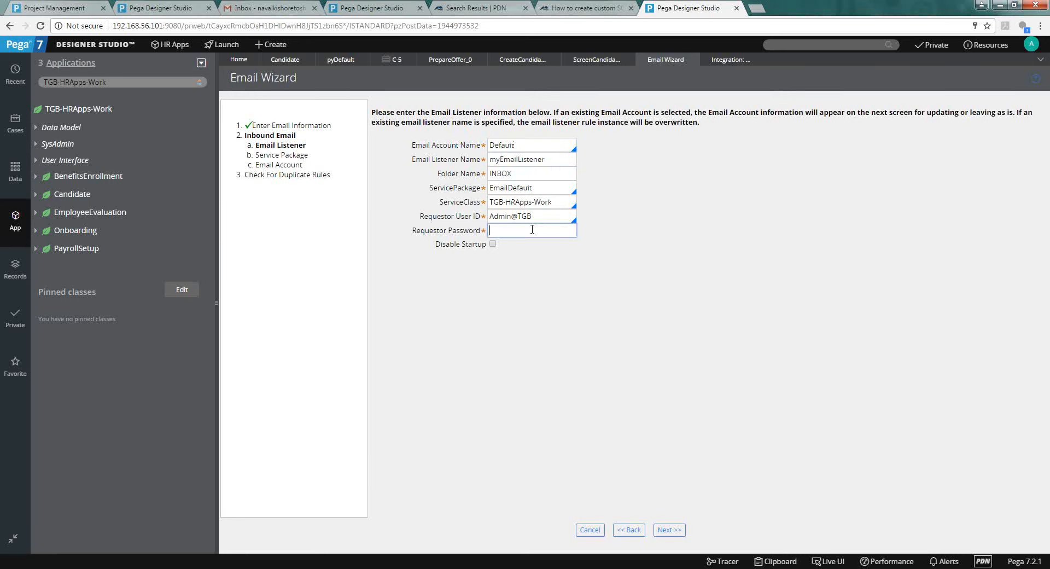
key("Down")
key("Down")
key("Return")
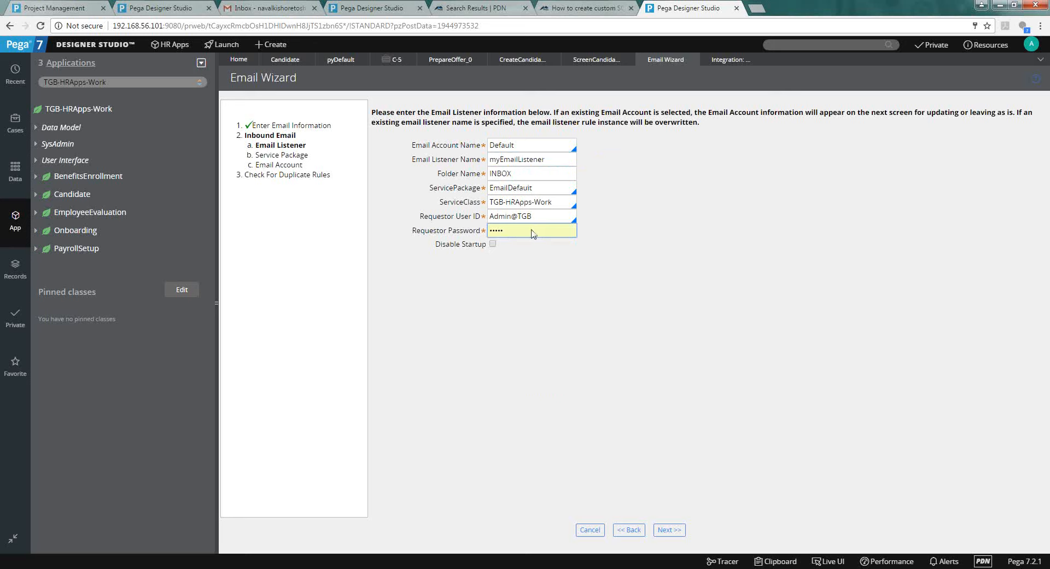
left_click(670, 529)
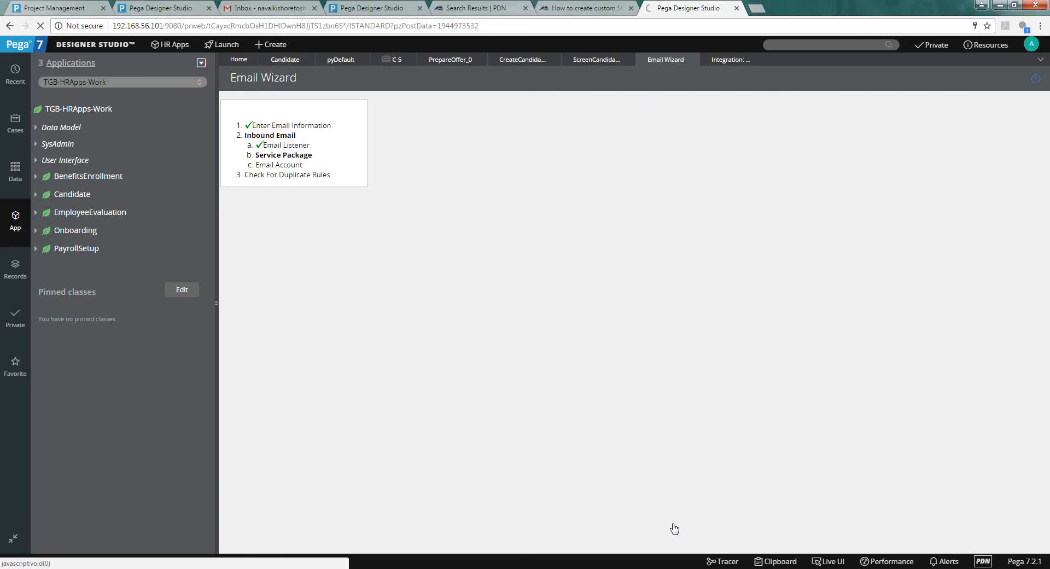
left_click(773, 307)
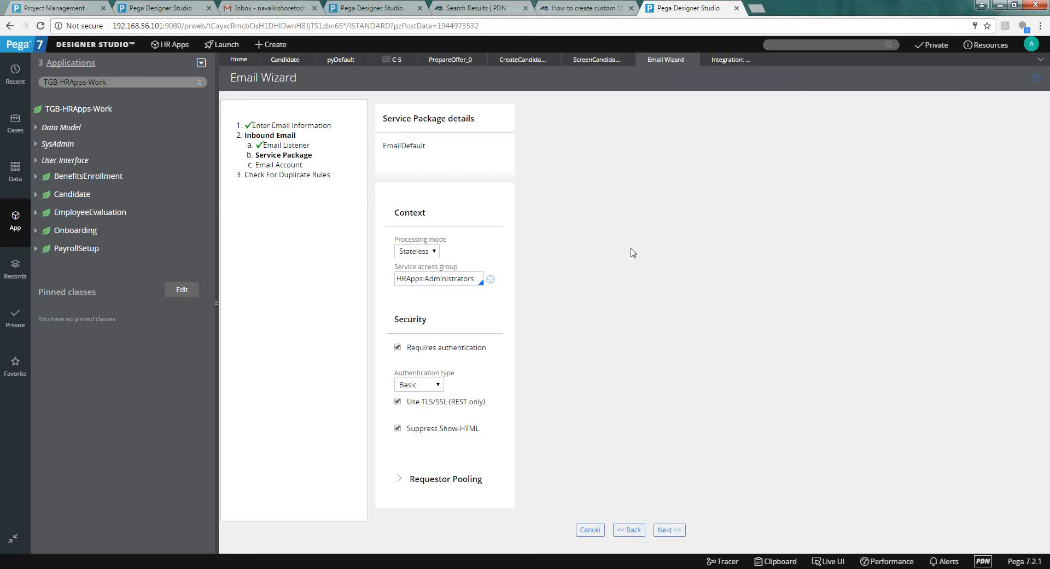
Keep the EmailDefault service package settings unchanged and continue to the Default email account details.
left_click(439, 465)
left_click(438, 465)
left_click(666, 532)
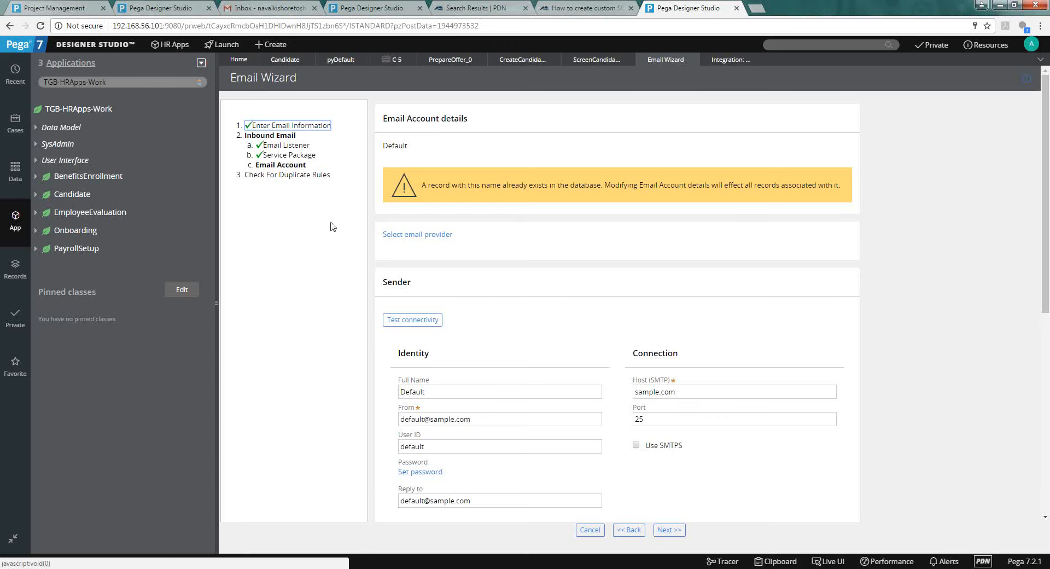
Review the Candidate case type's Goal & deadline and Notifications settings.
left_click(295, 105)
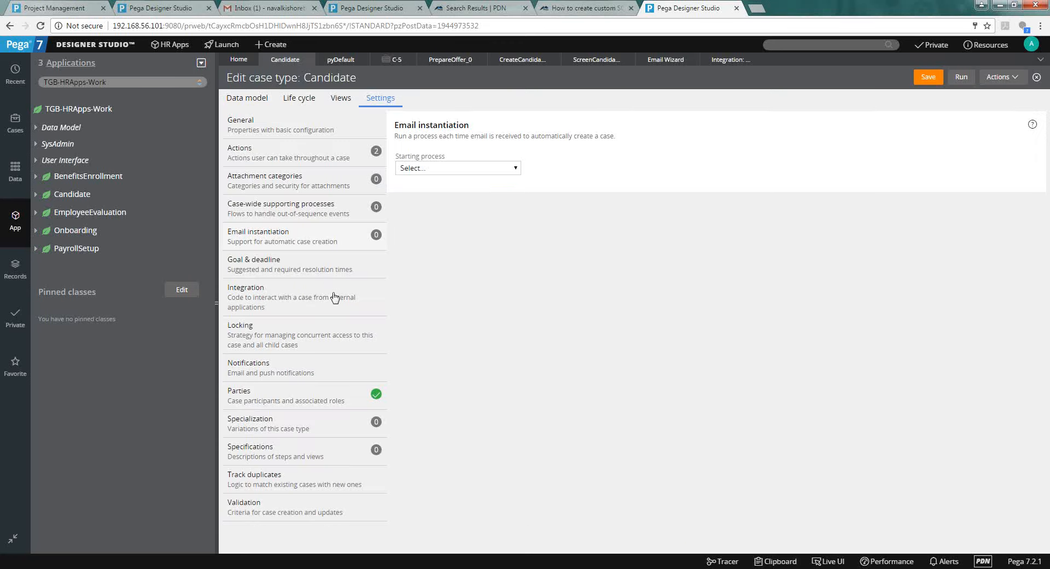
left_click(327, 276)
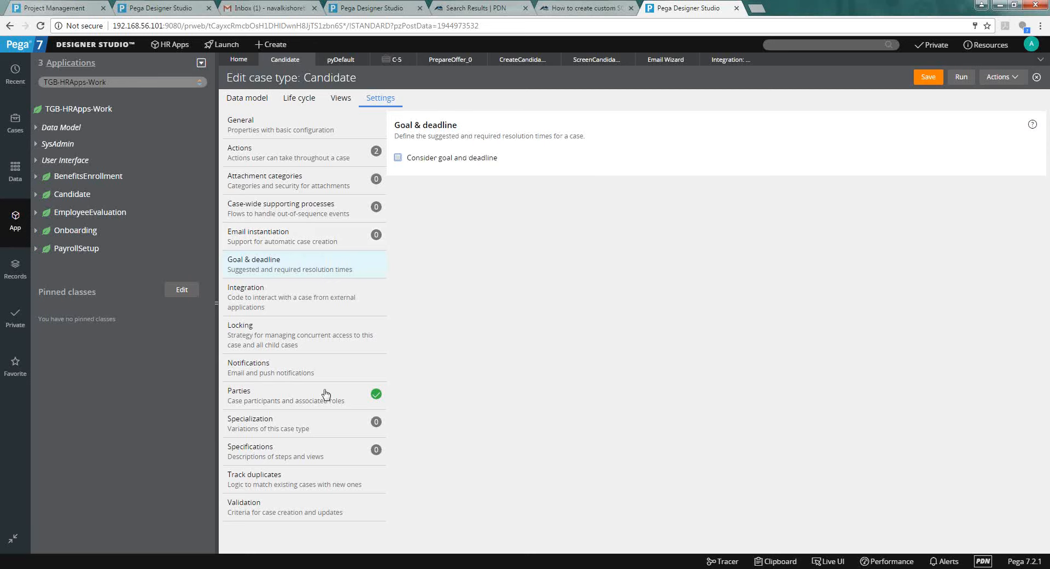
left_click(317, 360)
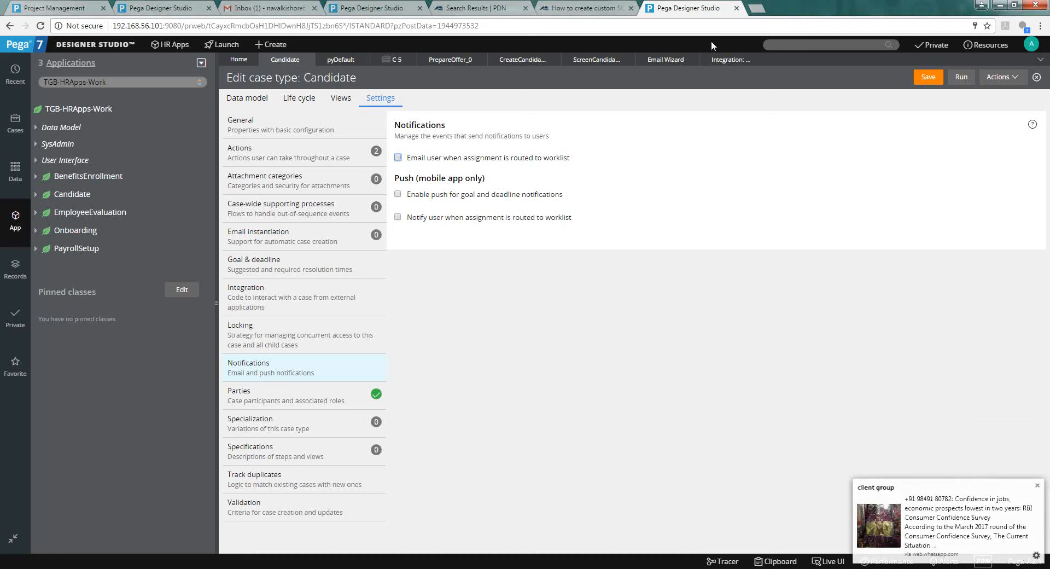
left_click(291, 113)
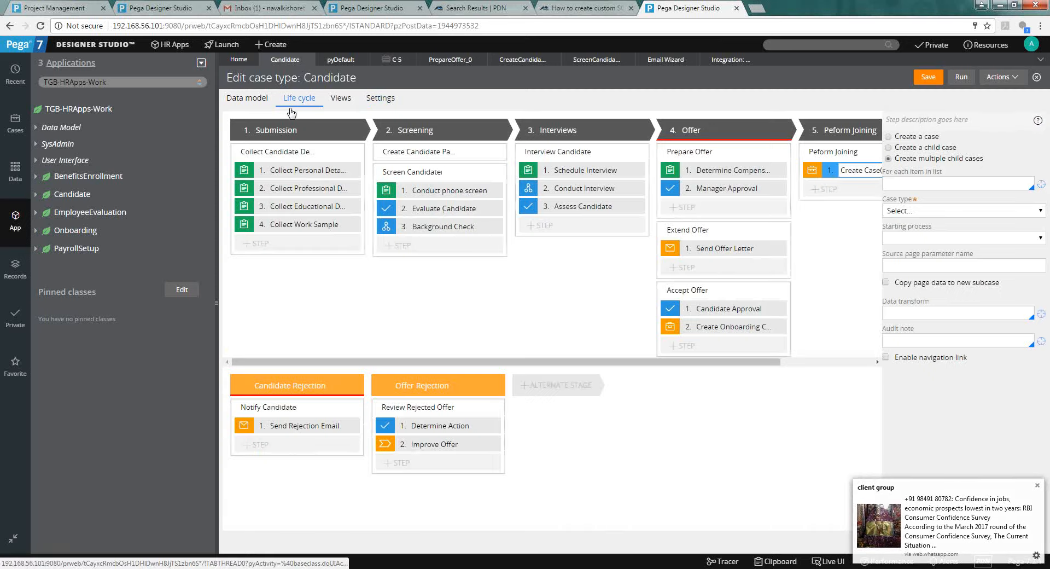
Open the Extend Offer flow from Send Offer Letter and view that shape's OfferLetter correspondence properties.
left_click(722, 250)
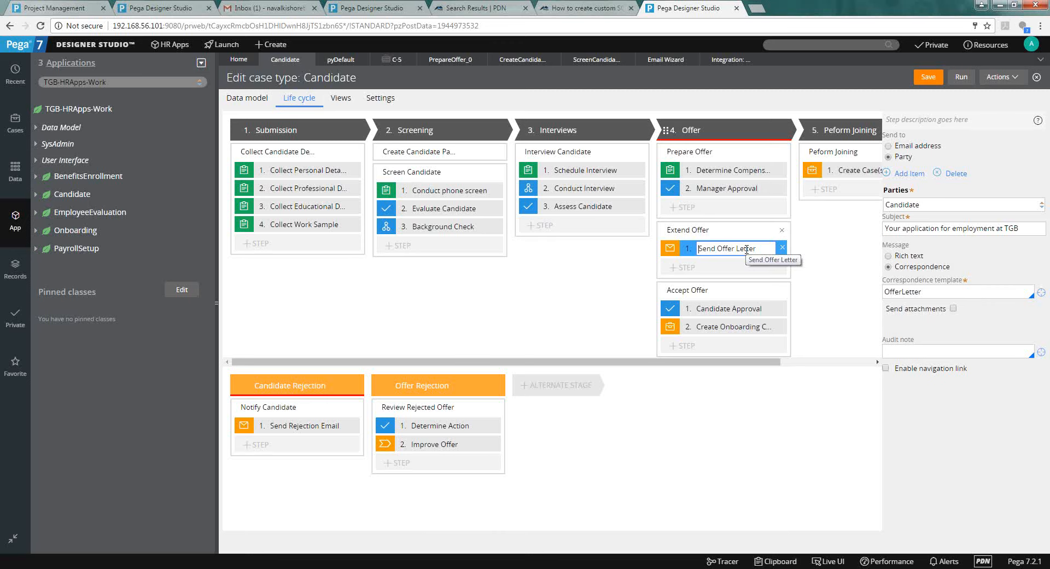
left_click(742, 235)
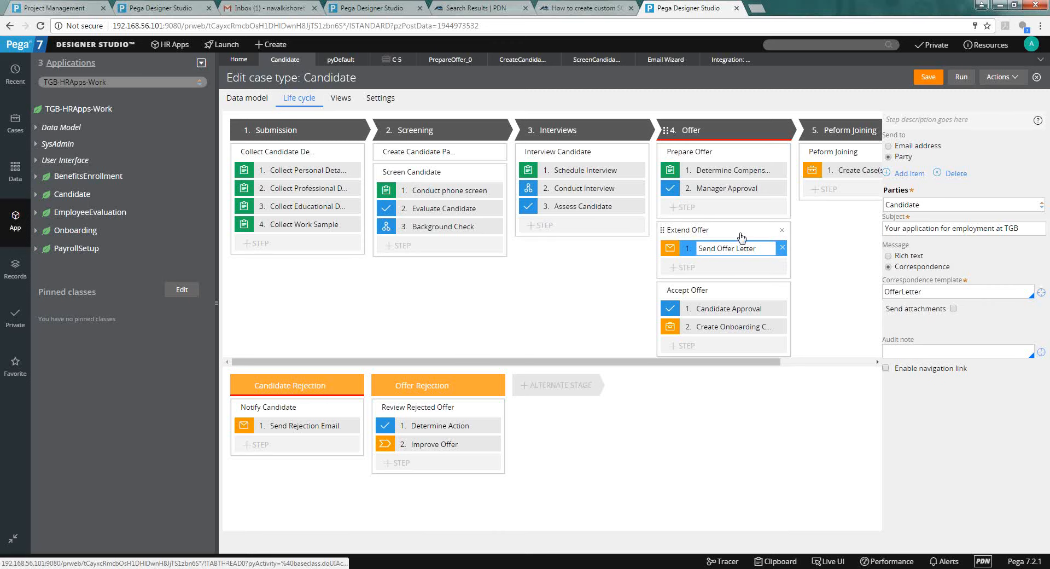
left_click(923, 190)
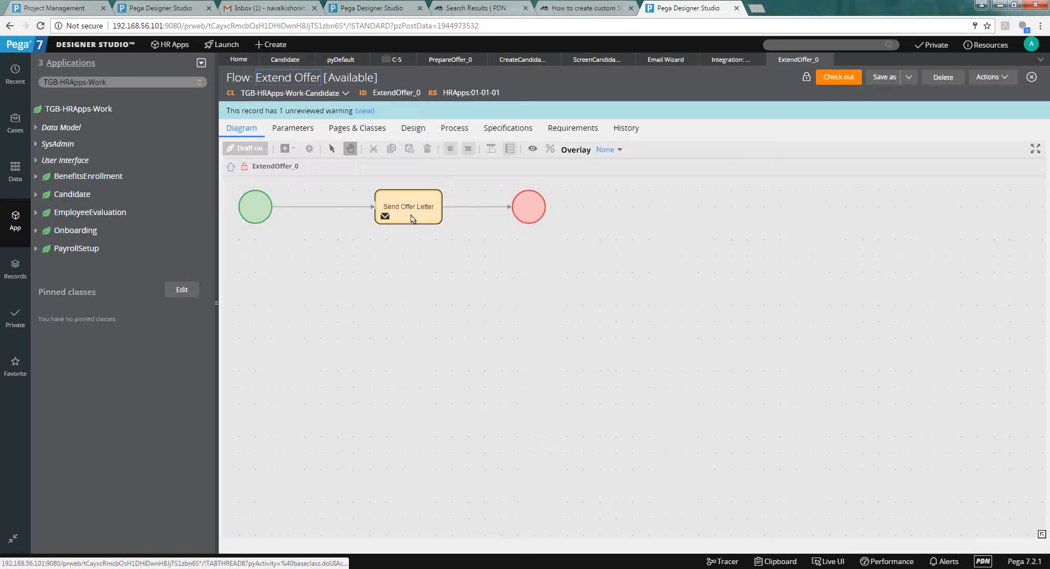
double_click(413, 219)
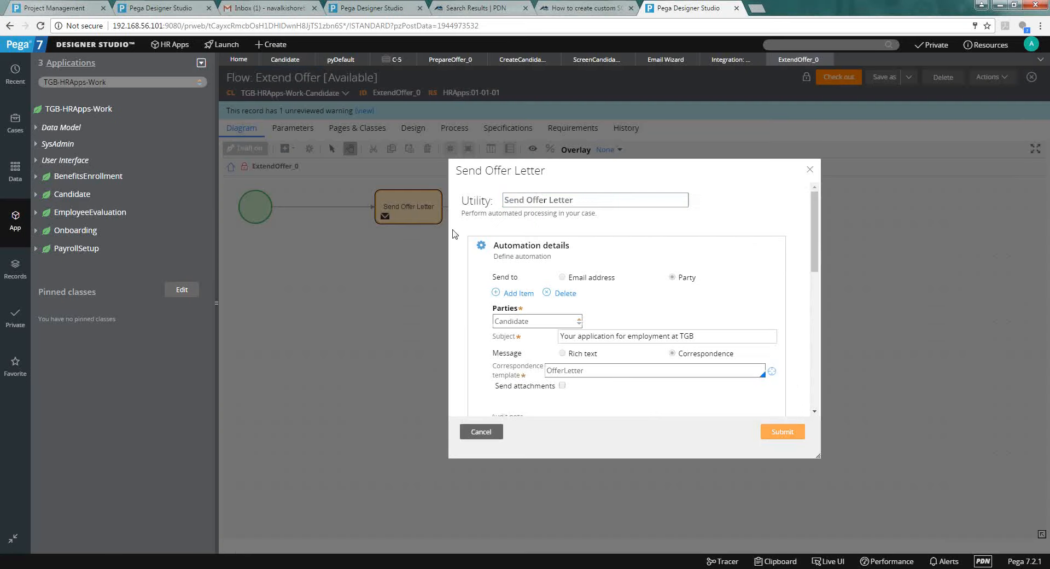
scroll(811, 257, "down", 1)
scroll(811, 262, "down", 2)
scroll(811, 235, "up", 3)
left_click(278, 70)
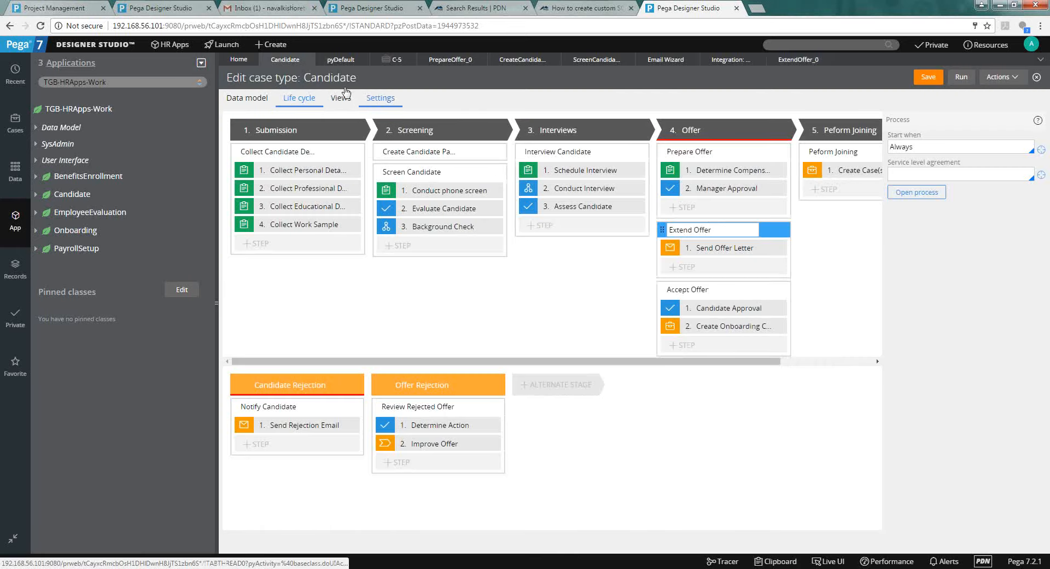
Review the Candidate case type's Email instantiation and Parties settings: Customer, Owner, Interested and Candidate.
left_click(376, 97)
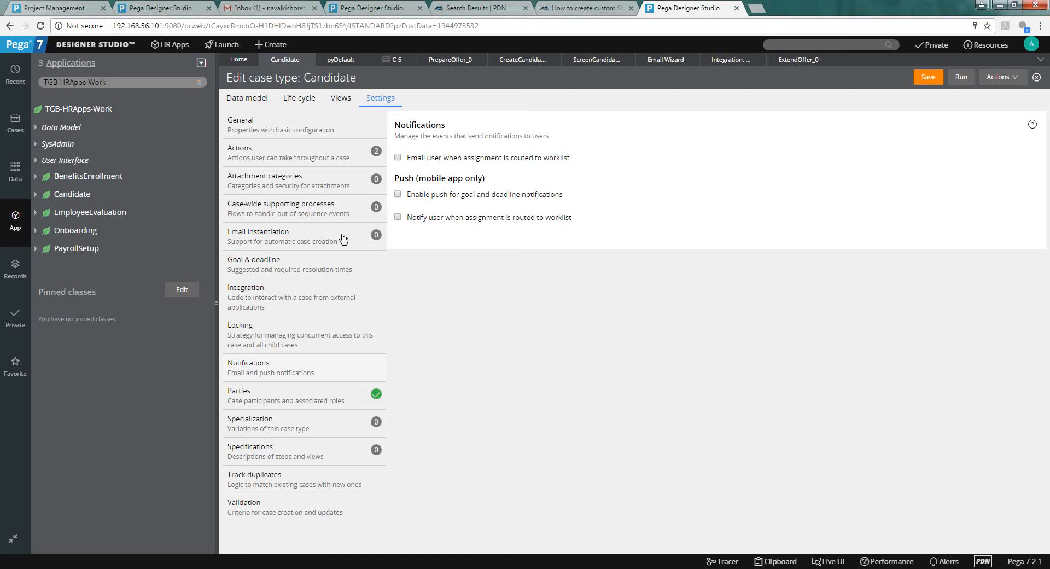
left_click(344, 238)
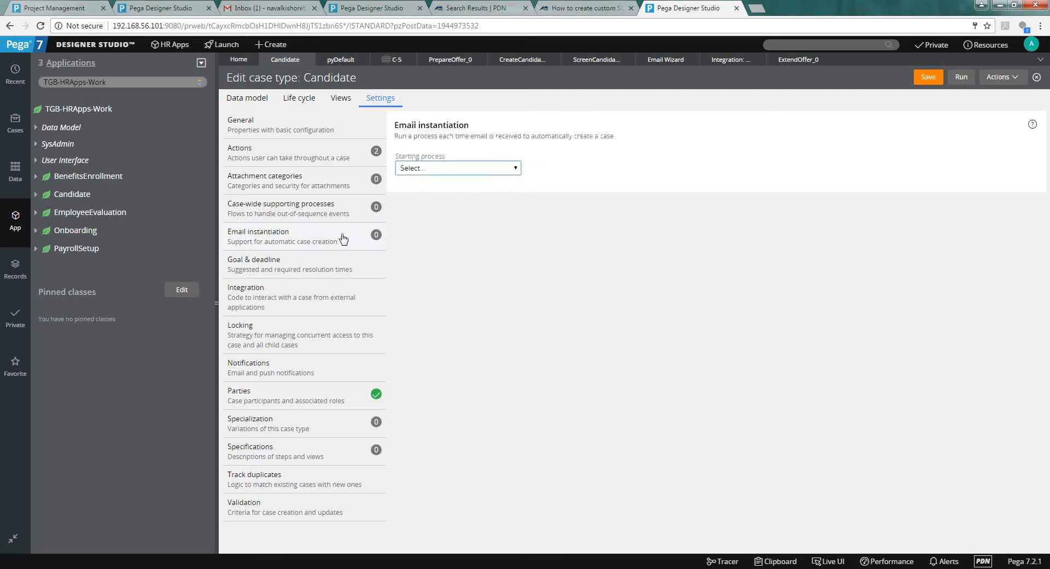
left_click(308, 402)
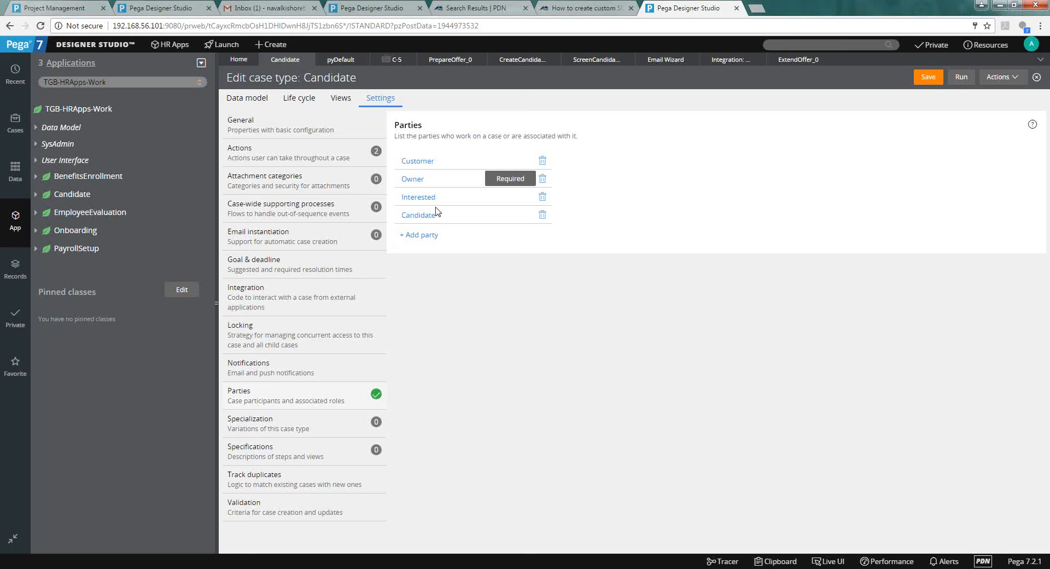
Review the Candidate case type's Specialization and Track duplicates settings.
left_click(279, 423)
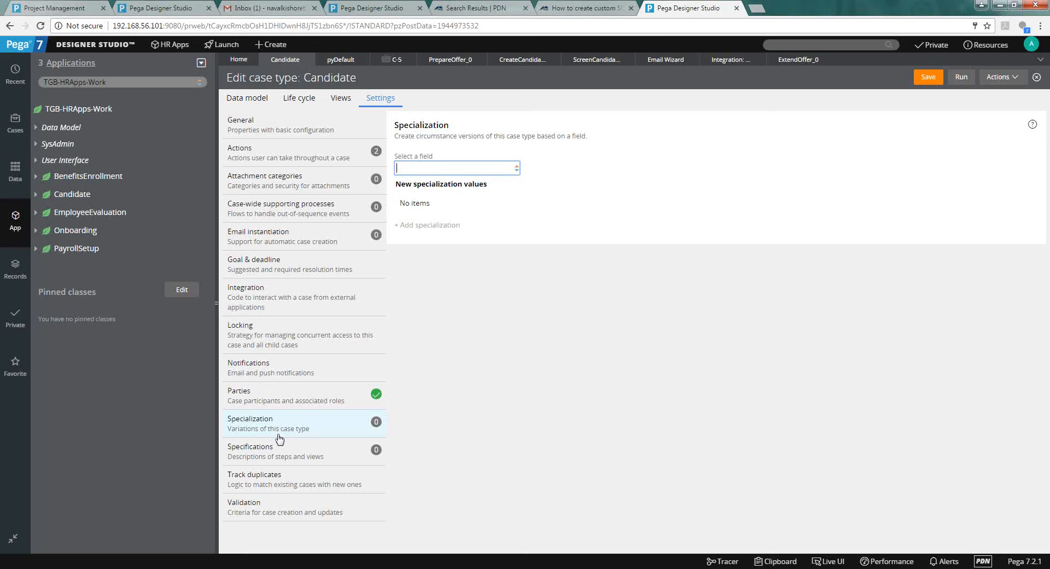
left_click(275, 477)
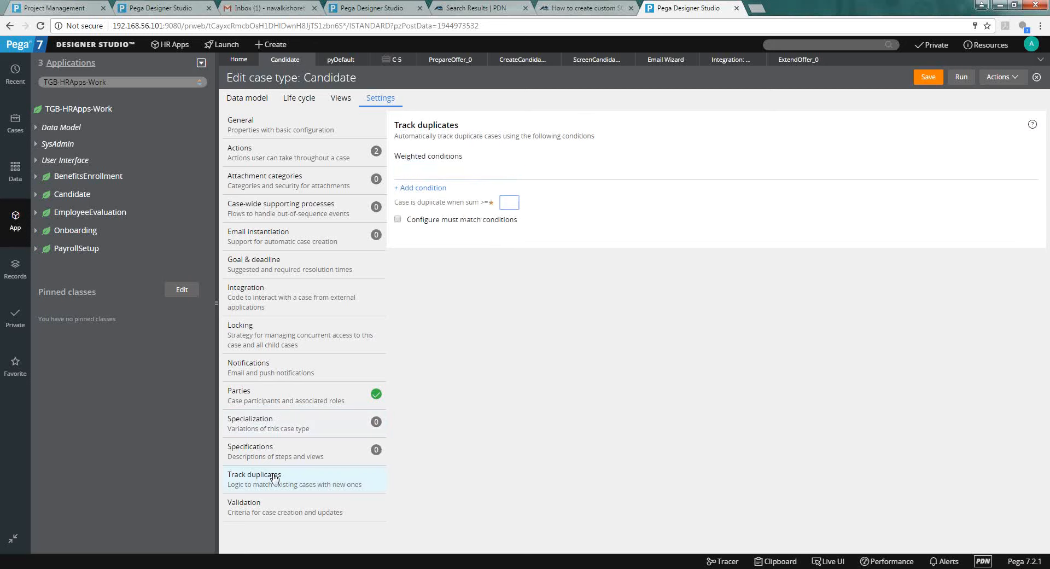
left_click(567, 269)
Close the Candidate case type editor.
left_click(1042, 62)
left_click_drag(836, 172, 856, 157)
left_click(856, 156)
left_click(1036, 77)
Close the Extend Offer, Email Wizard, integration and pyDefault tabs, discarding unsaved changes.
left_click(770, 60)
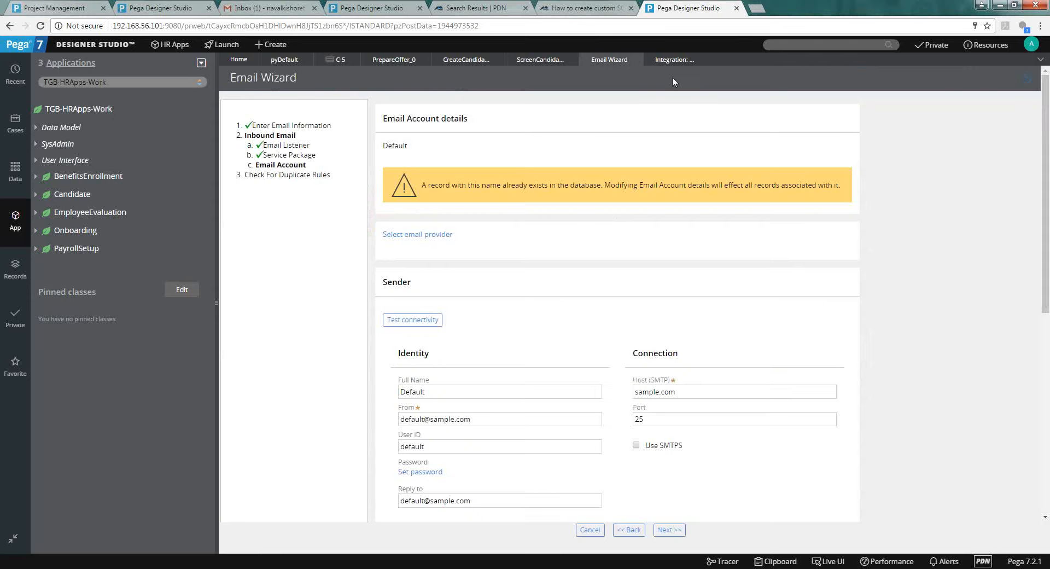
left_click(634, 60)
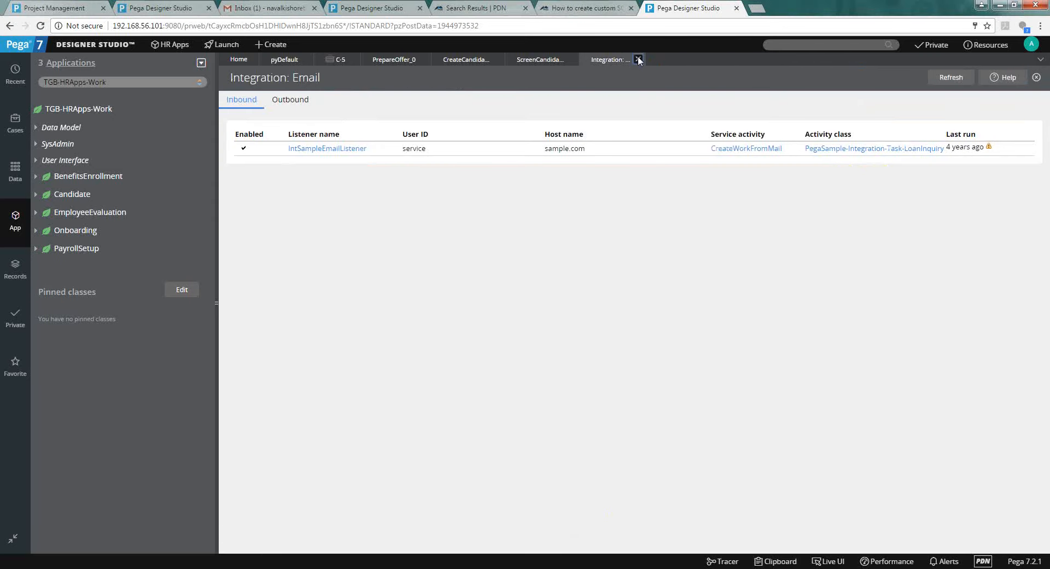
left_click(638, 60)
left_click(1040, 59)
left_click(995, 159)
left_click(613, 103)
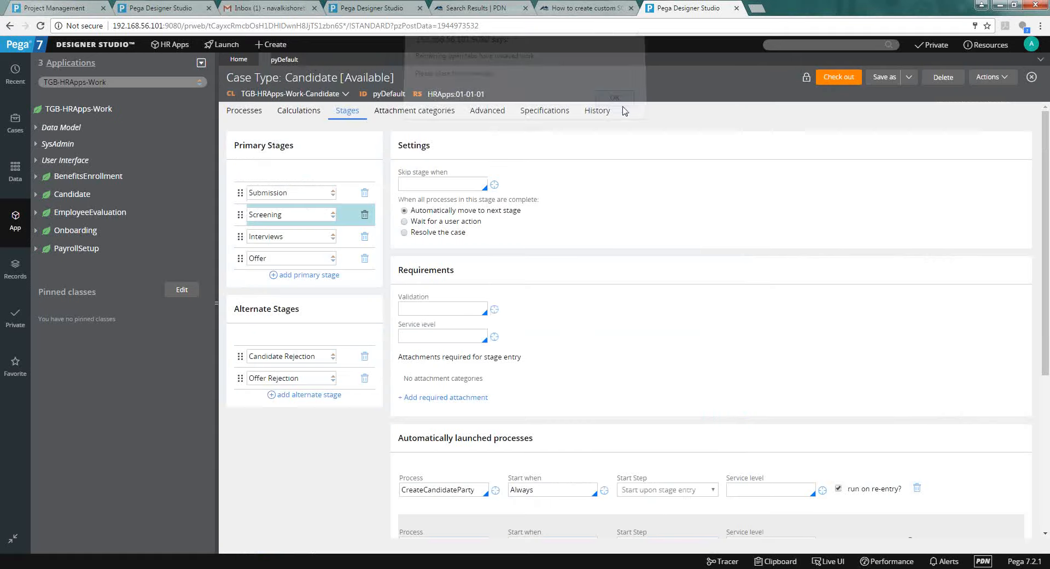
left_click(307, 59)
left_click(779, 341)
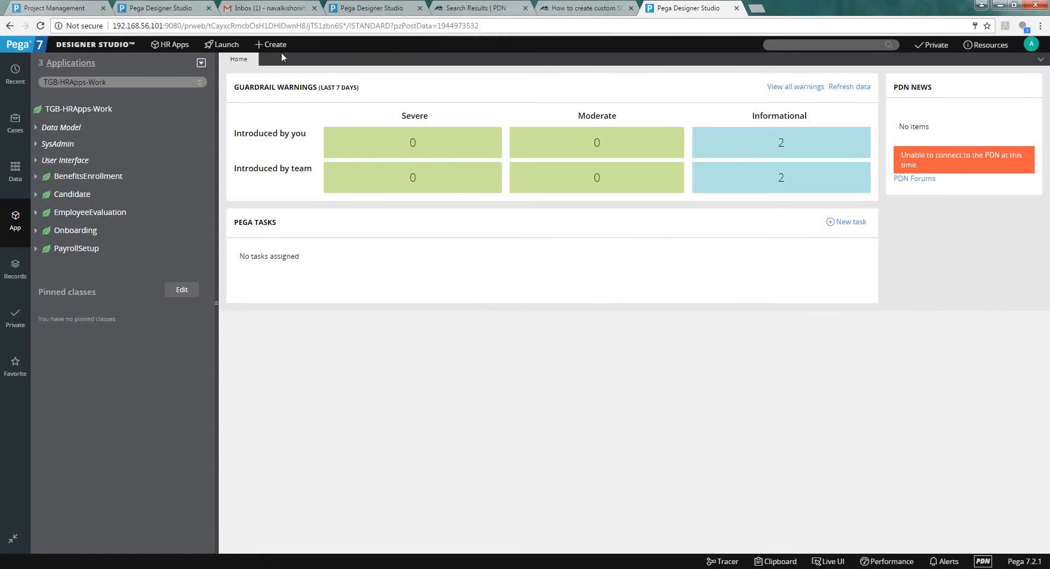
Create new Candidate case C-6, then expand the Candidate class in the App Explorer.
left_click(271, 44)
mouse_move(279, 77)
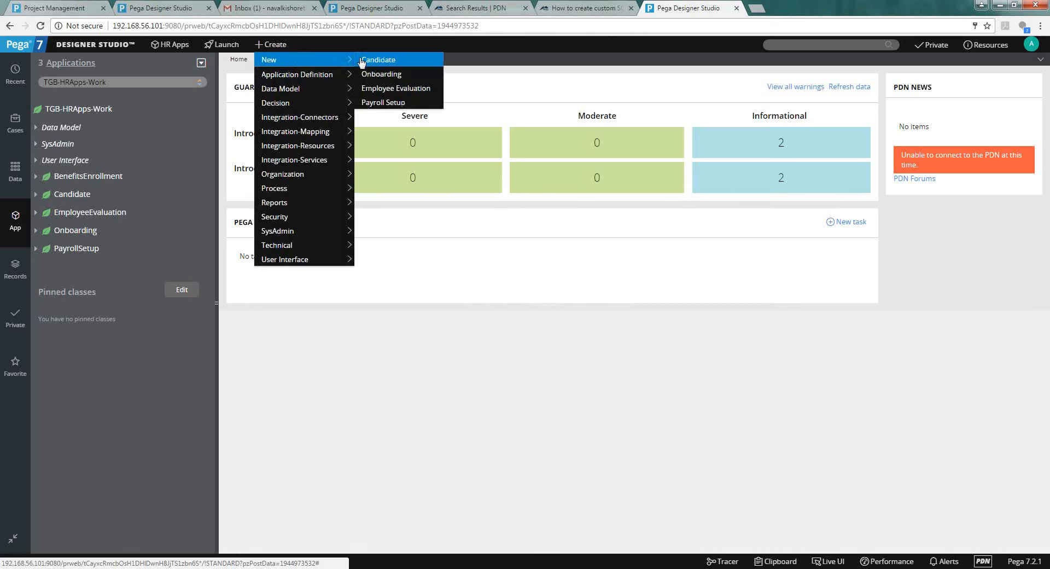
left_click(367, 60)
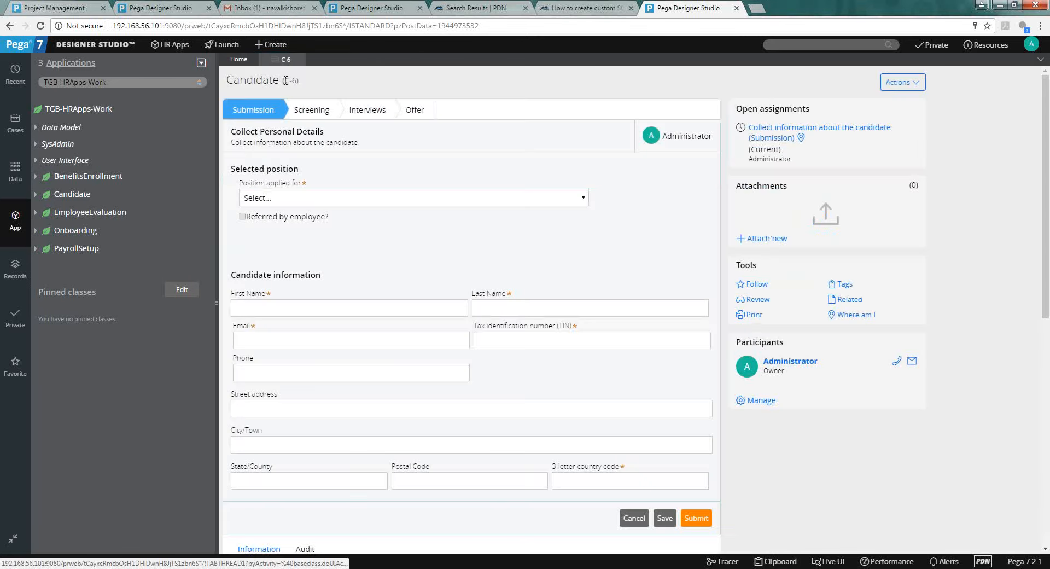
left_click_drag(284, 81, 297, 80)
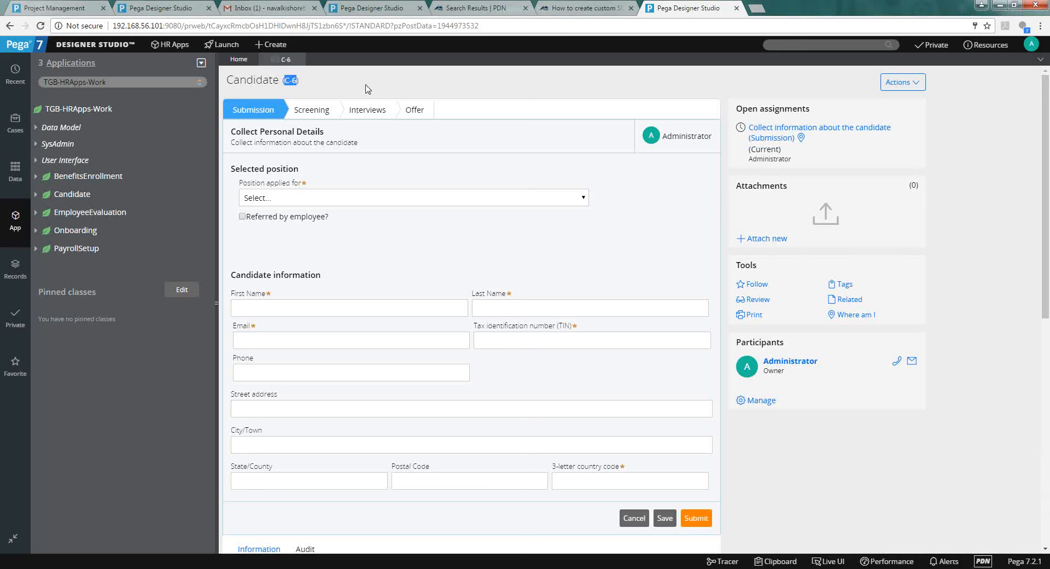
left_click(367, 88)
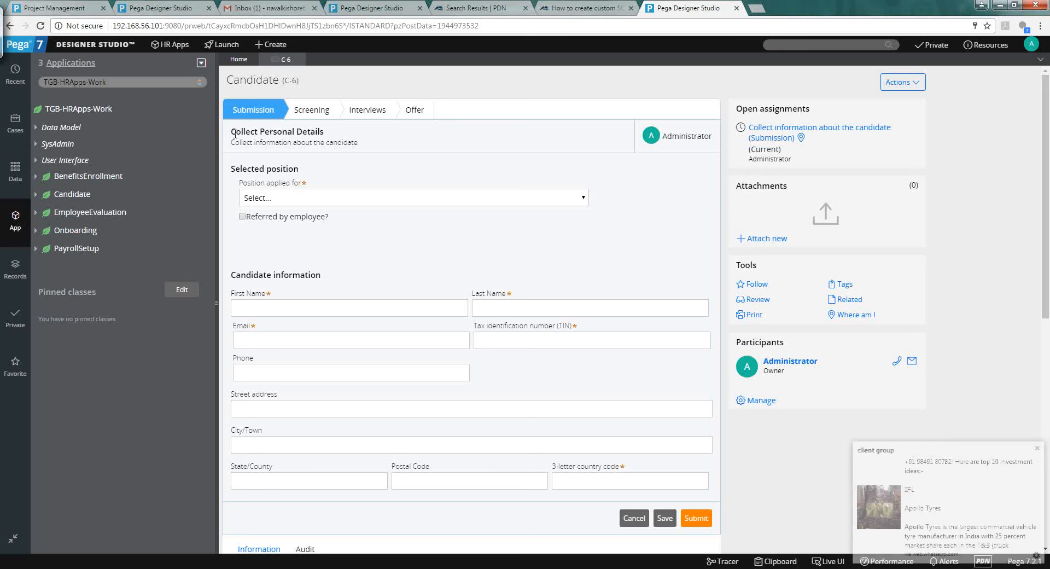
left_click(35, 194)
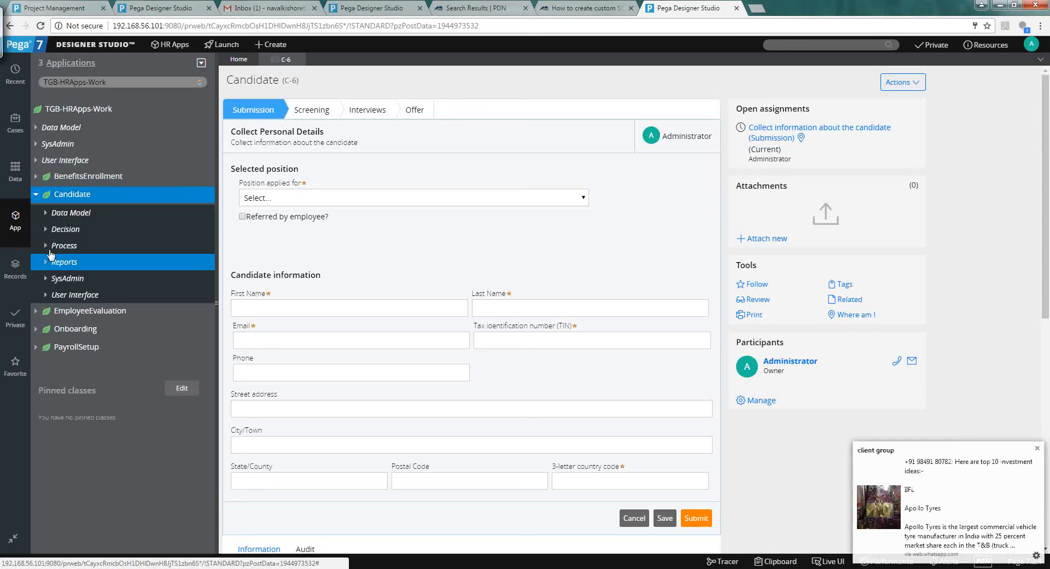
Open Candidate's pyStartCase flow from Process > Flow in the App Explorer.
left_click(46, 246)
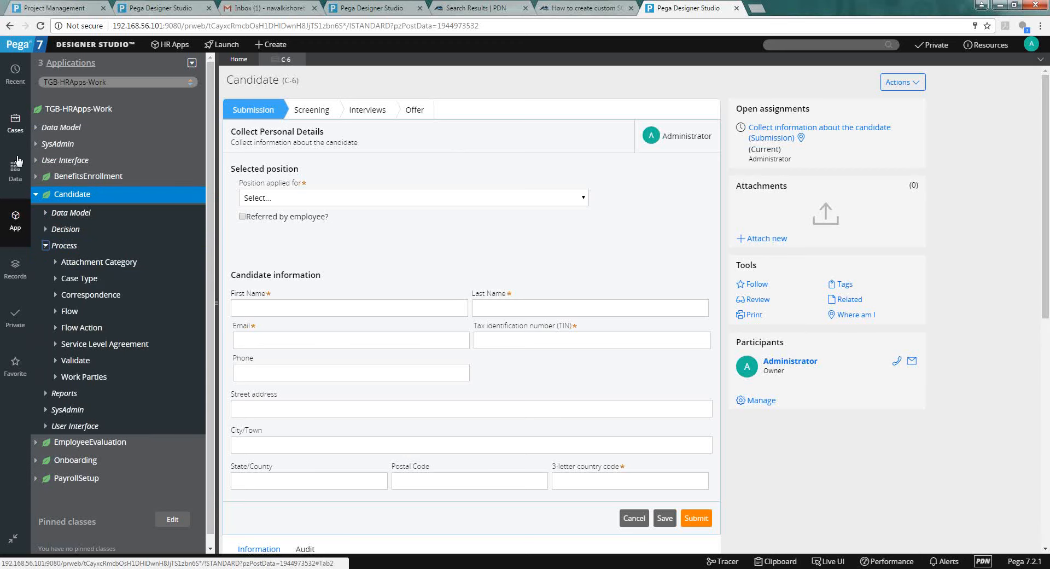
left_click(56, 311)
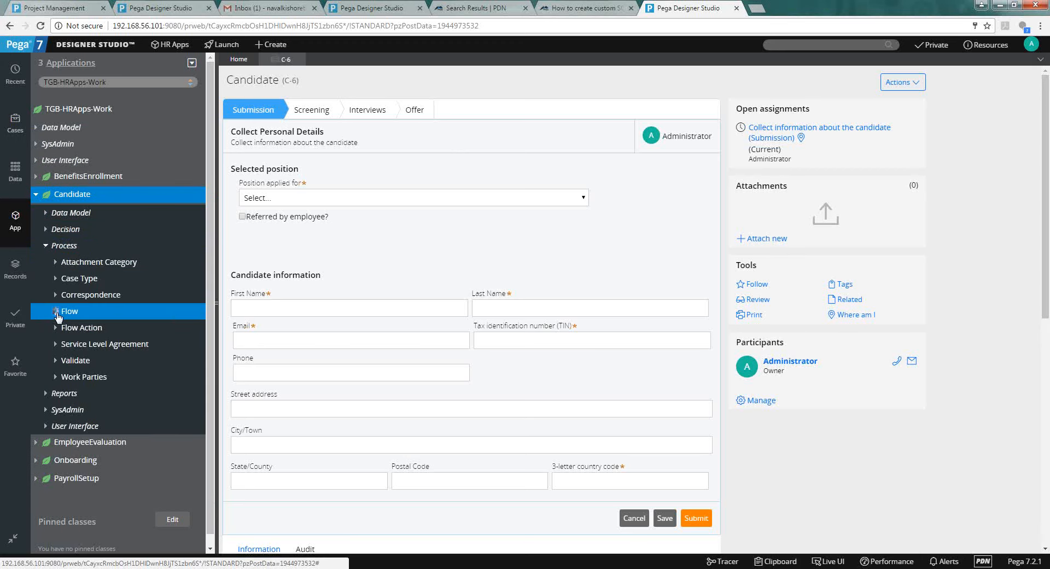
left_click(103, 459)
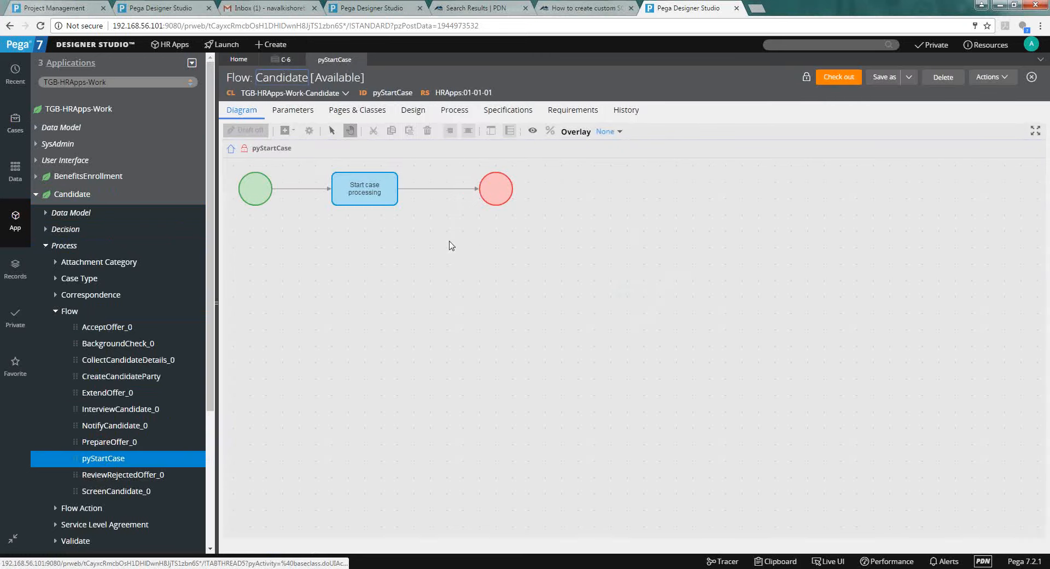
Check out the pyStartCase flow after confirming Temporary object is enabled in its process settings.
left_click(445, 111)
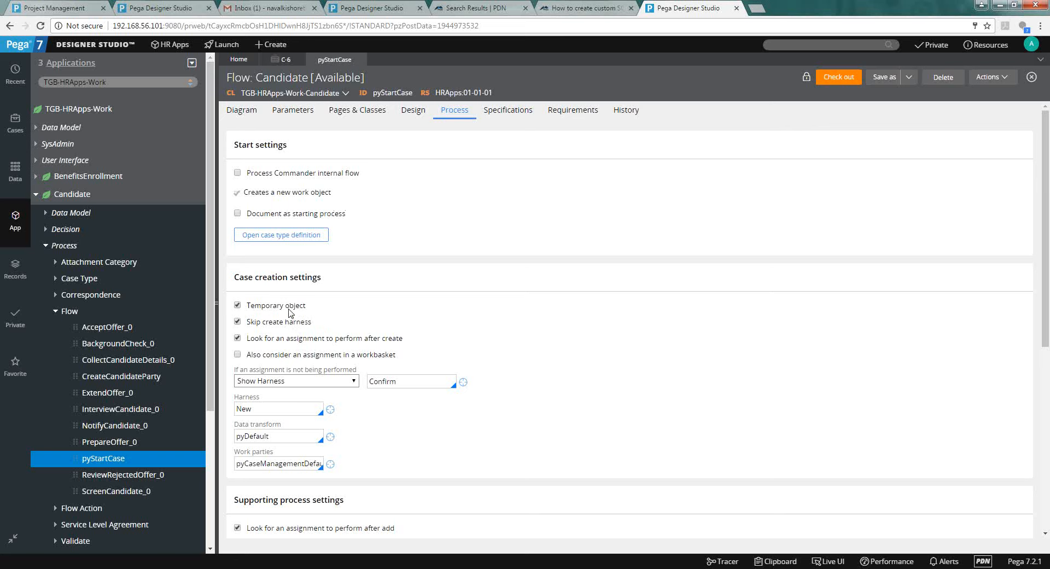
left_click(840, 79)
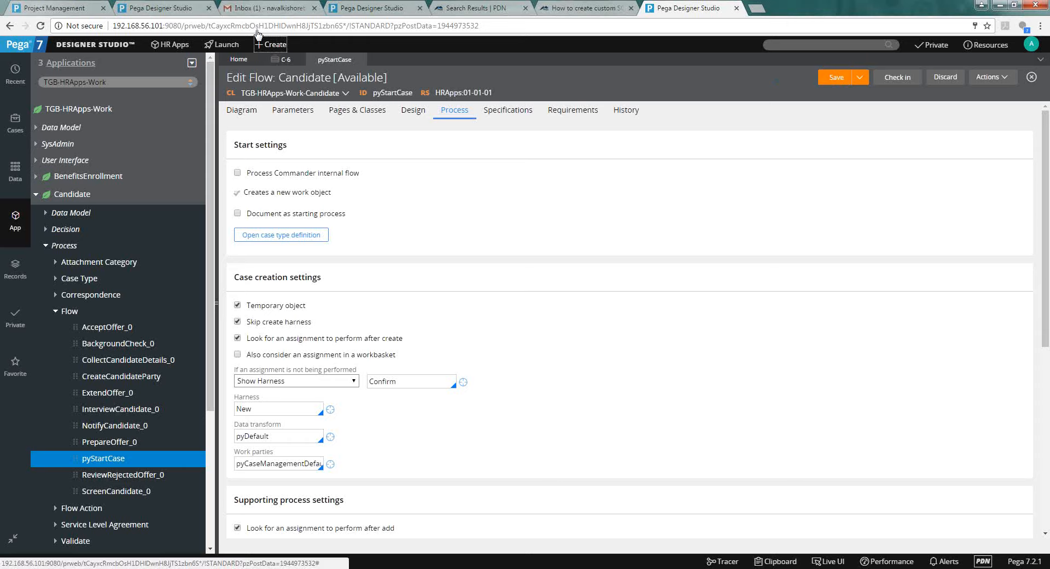
left_click(270, 44)
Create another Candidate case, now without a case ID, and show the case types list.
left_click(365, 61)
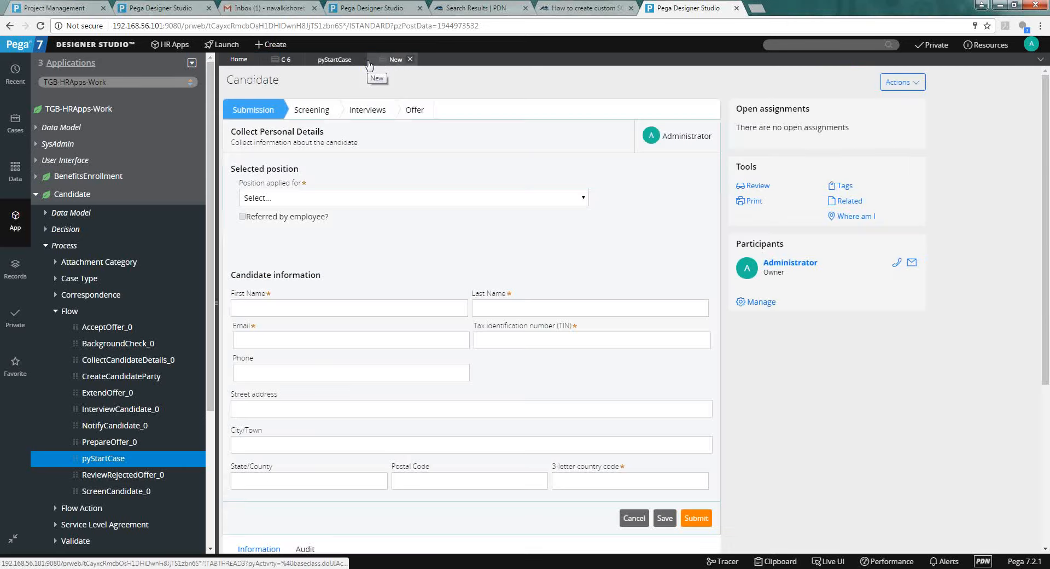
left_click_drag(276, 81, 280, 82)
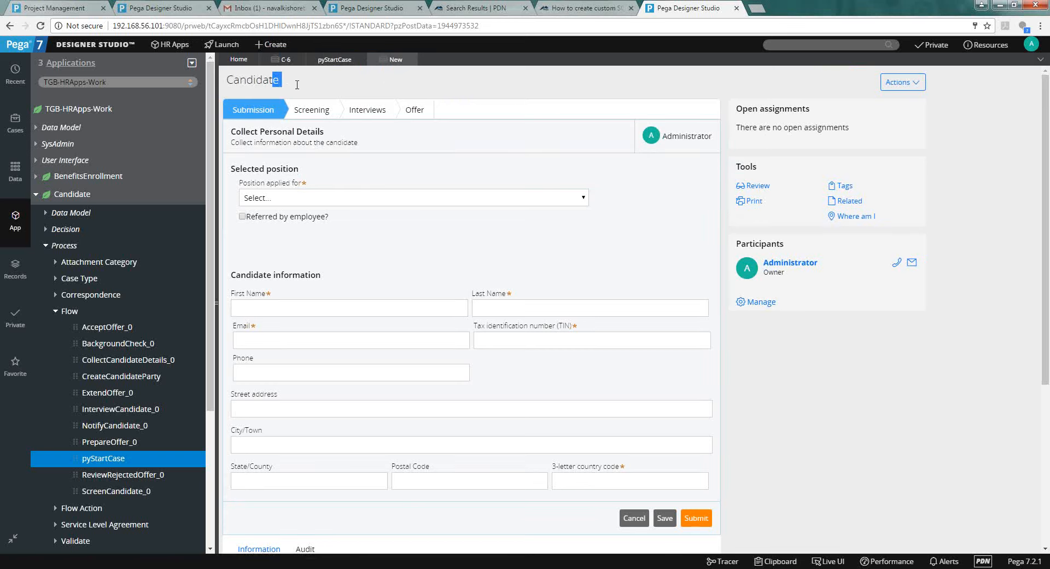
left_click(300, 91)
left_click(19, 124)
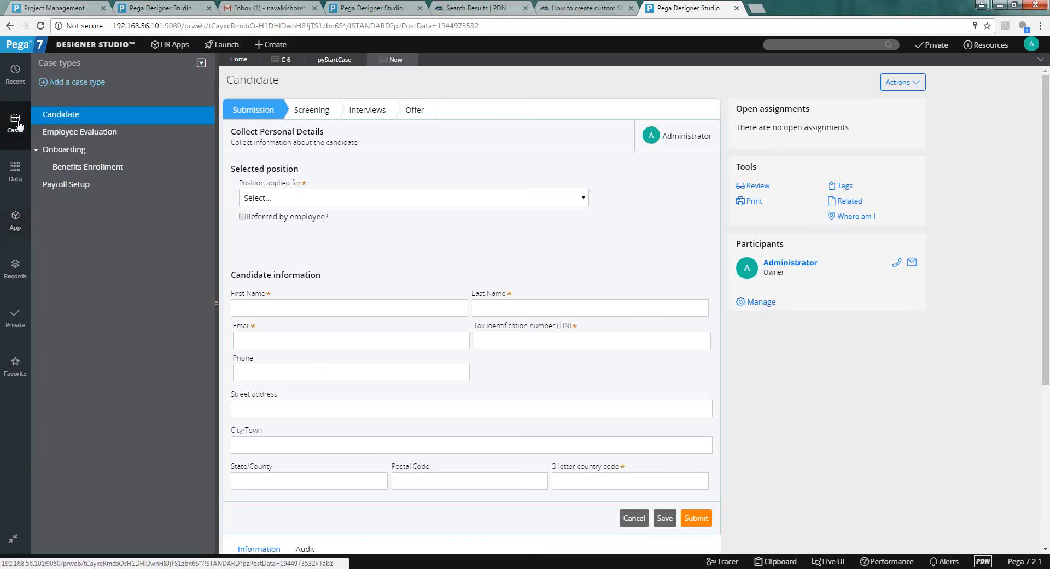
Open the Candidate case type's life cycle from the Case types explorer.
left_click(72, 114)
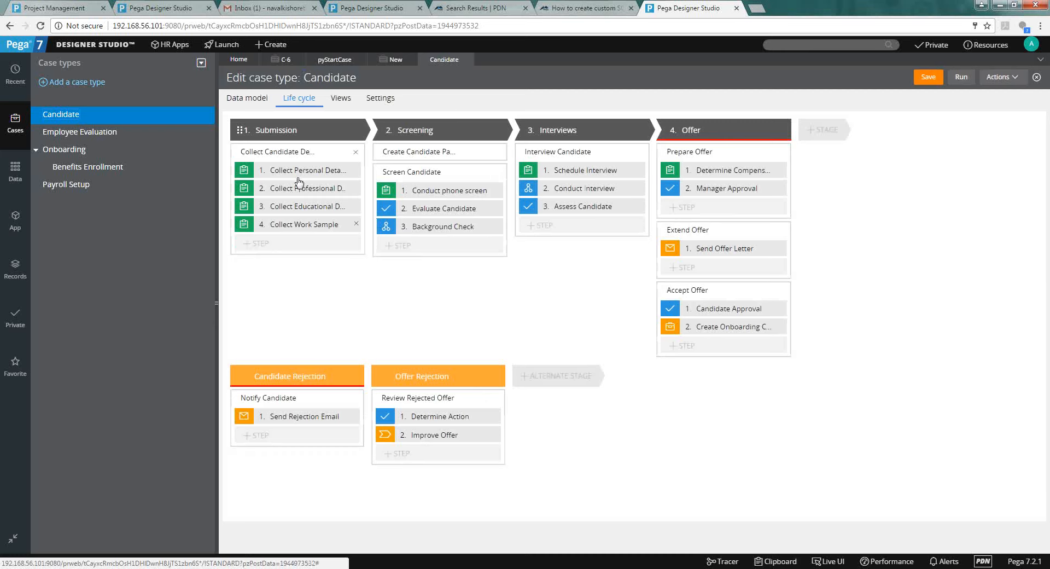
Browse step types for Collect Candidate Details and find the Persist Case utility.
left_click(277, 248)
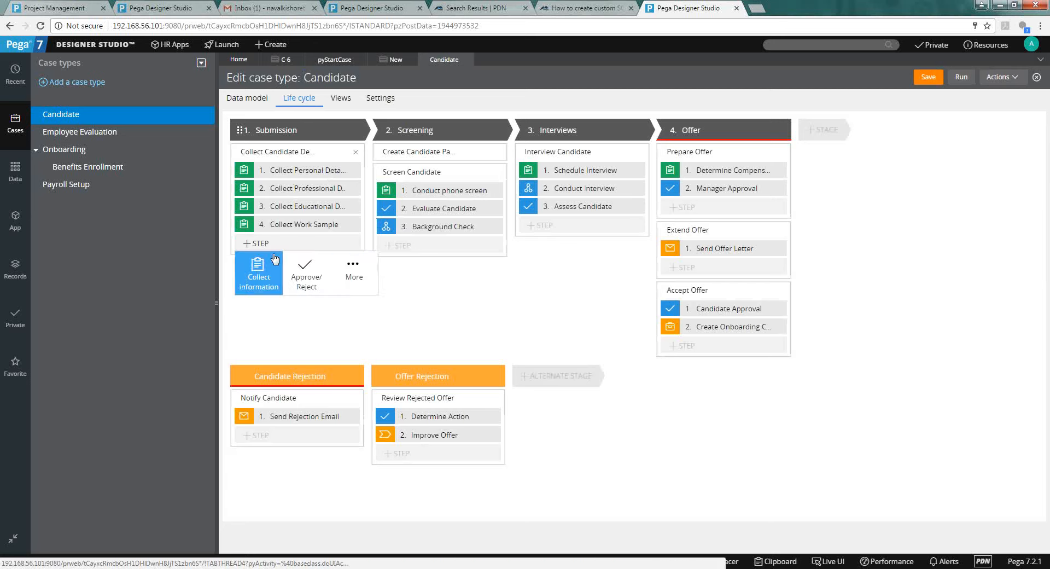
left_click(355, 274)
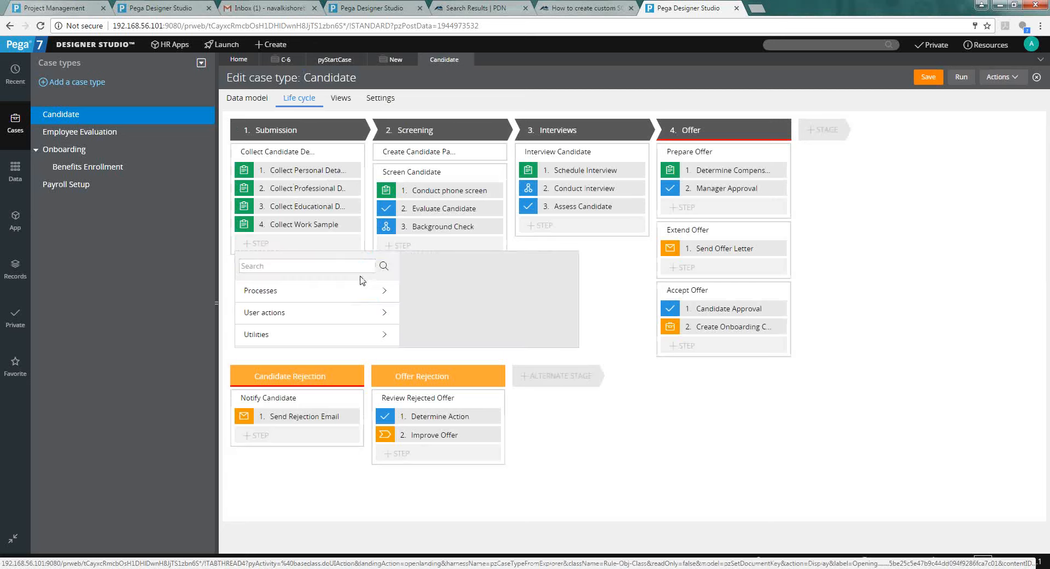
left_click(337, 320)
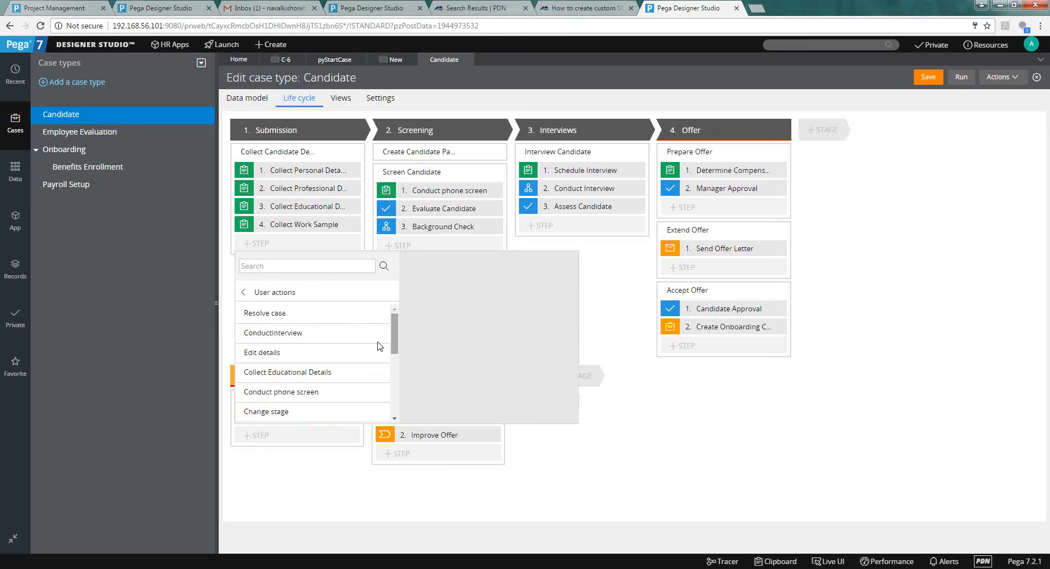
left_click_drag(395, 343, 272, 293)
left_click(271, 292)
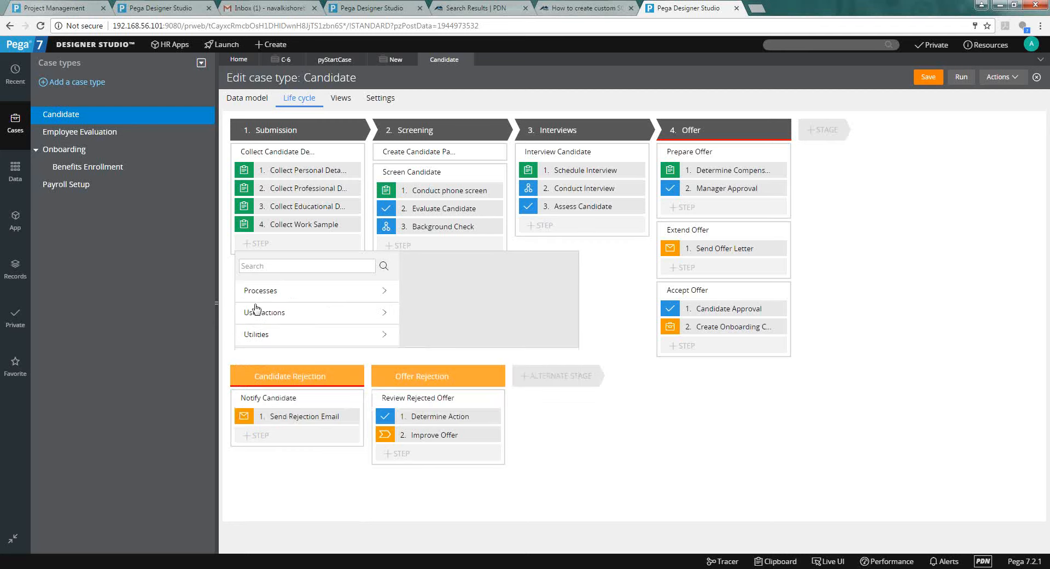
left_click(252, 334)
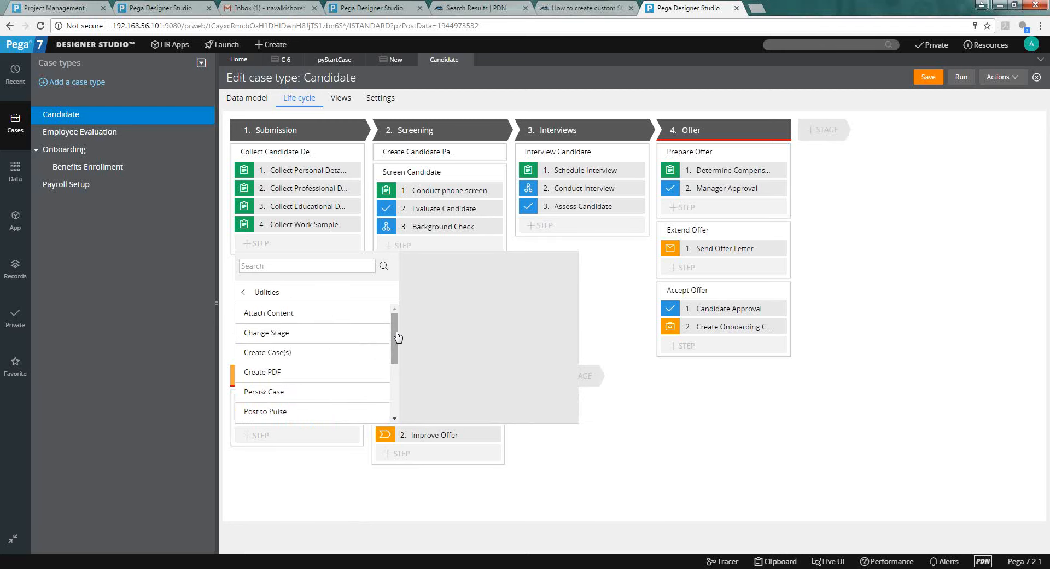
left_click(266, 398)
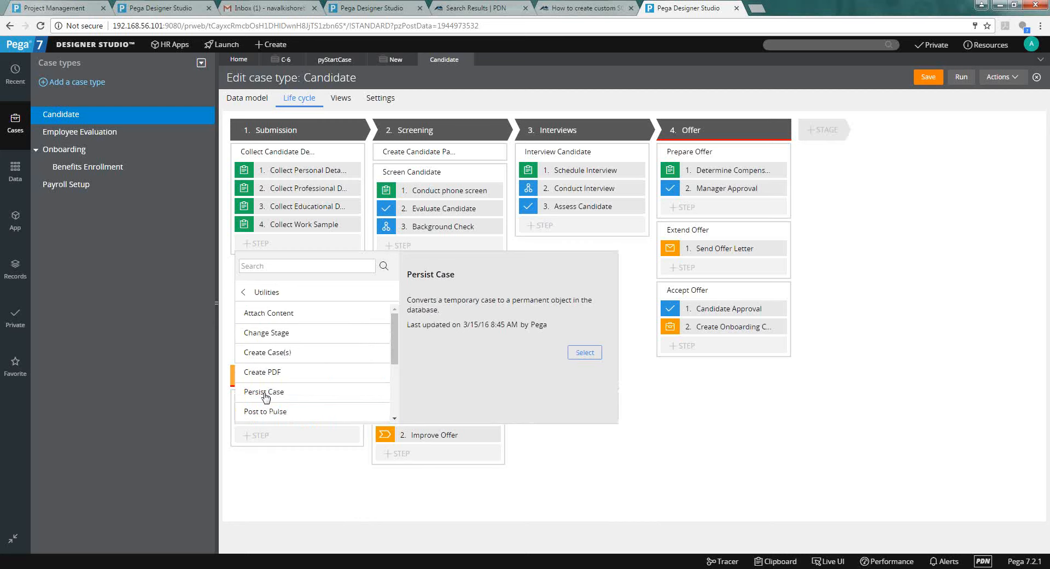
Add Persist Case as the fifth step and save the Candidate case type.
double_click(266, 393)
left_click(266, 394)
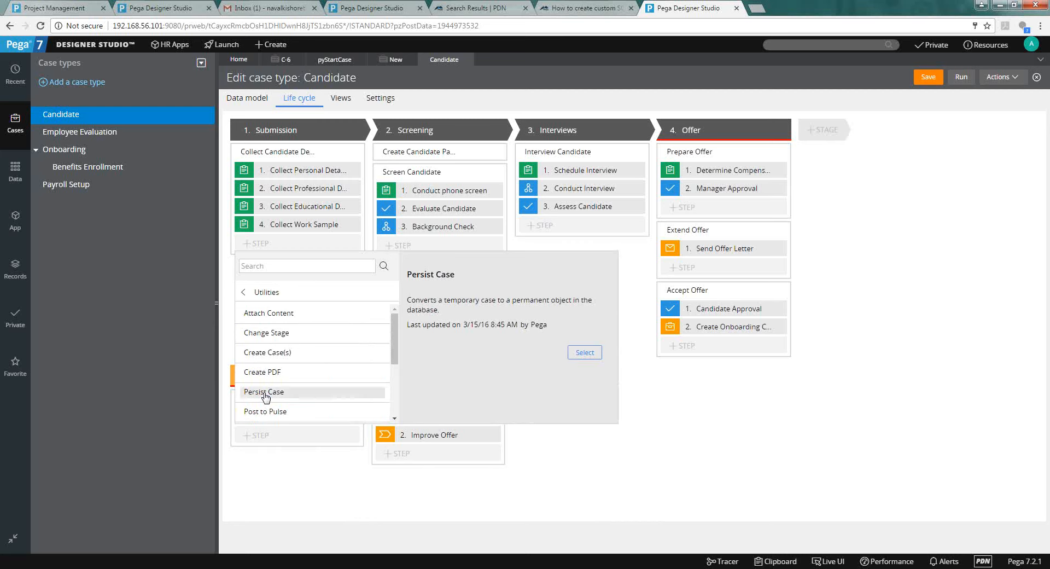
left_click(596, 353)
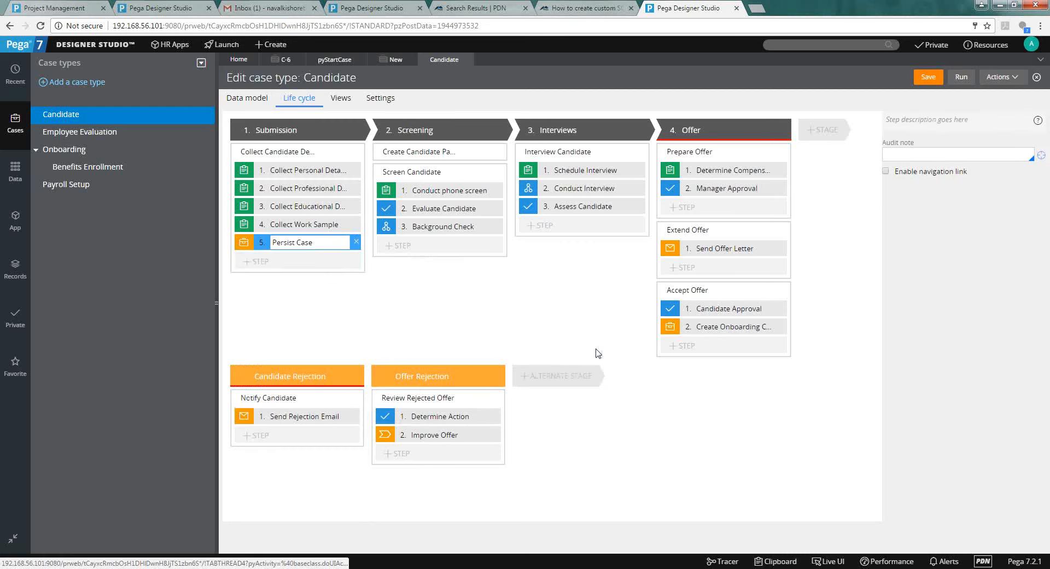
left_click(934, 82)
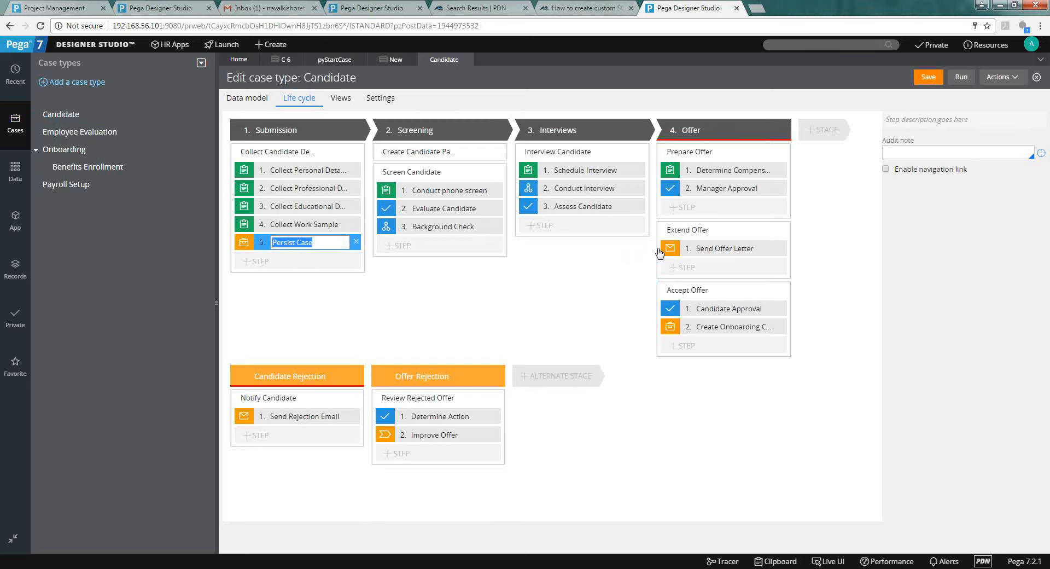
left_click(584, 277)
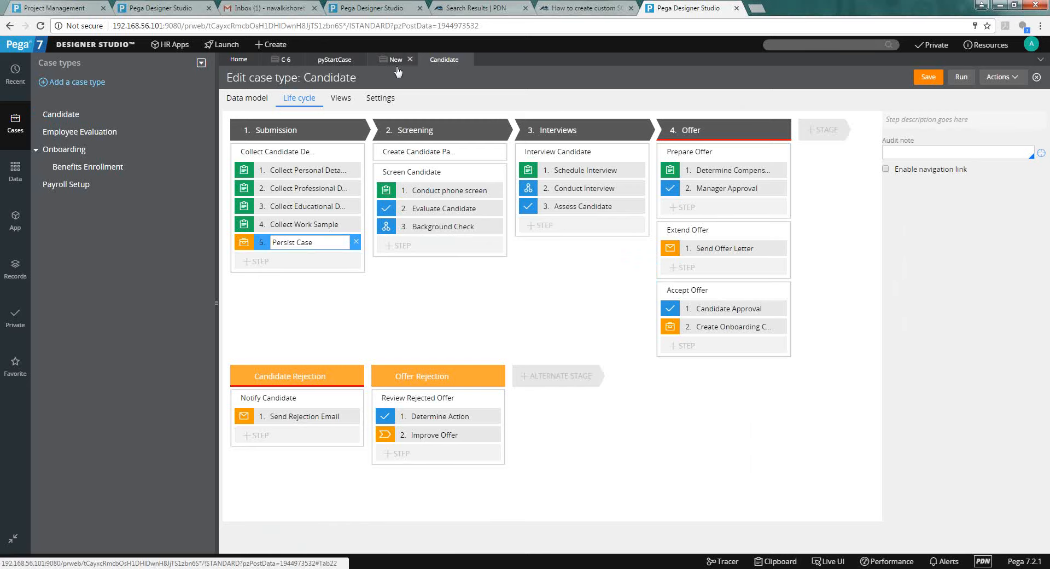
Close the leftover new-case tab and start a Candidate case for Sr Software Engineer.
left_click(395, 60)
left_click(409, 59)
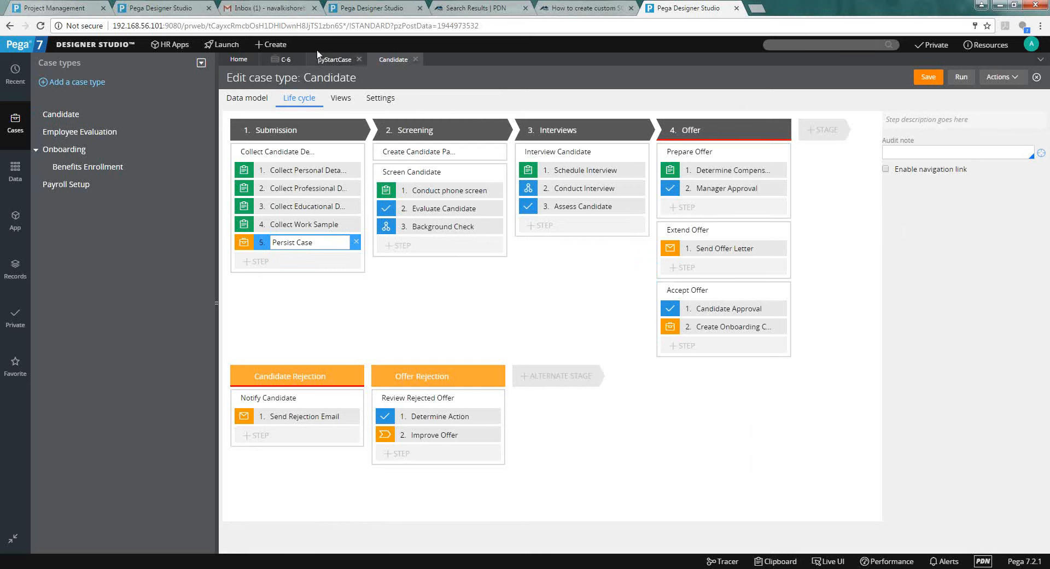
left_click(274, 45)
mouse_move(280, 60)
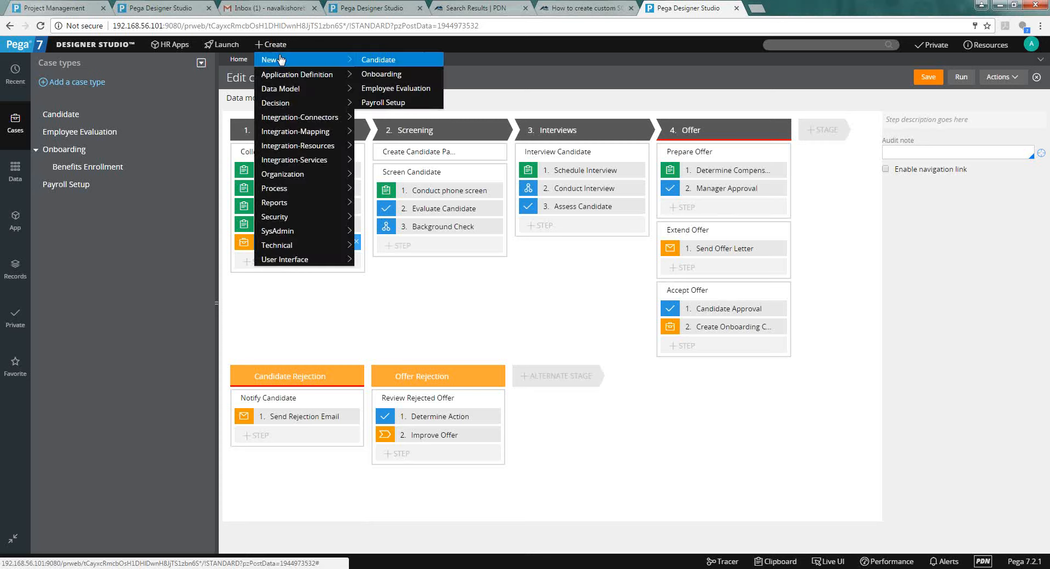
left_click(382, 61)
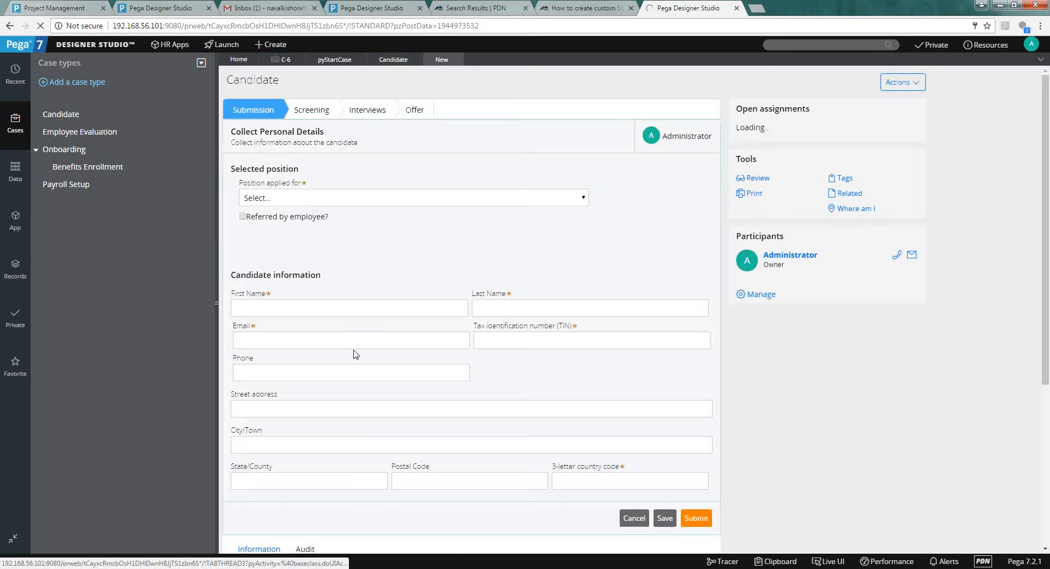
left_click(315, 198)
left_click(315, 245)
Fill in the candidate's first name, last name, email and TIN.
left_click(302, 311)
key("Tab")
key("Tab")
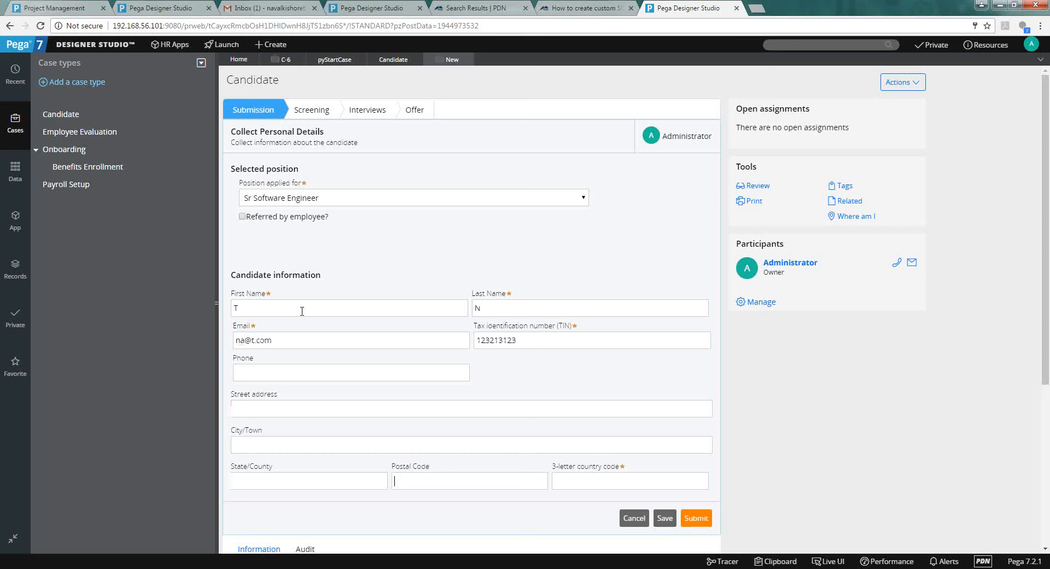
Submit all four Submission forms, moving case C-7 into Screening.
left_click(691, 524)
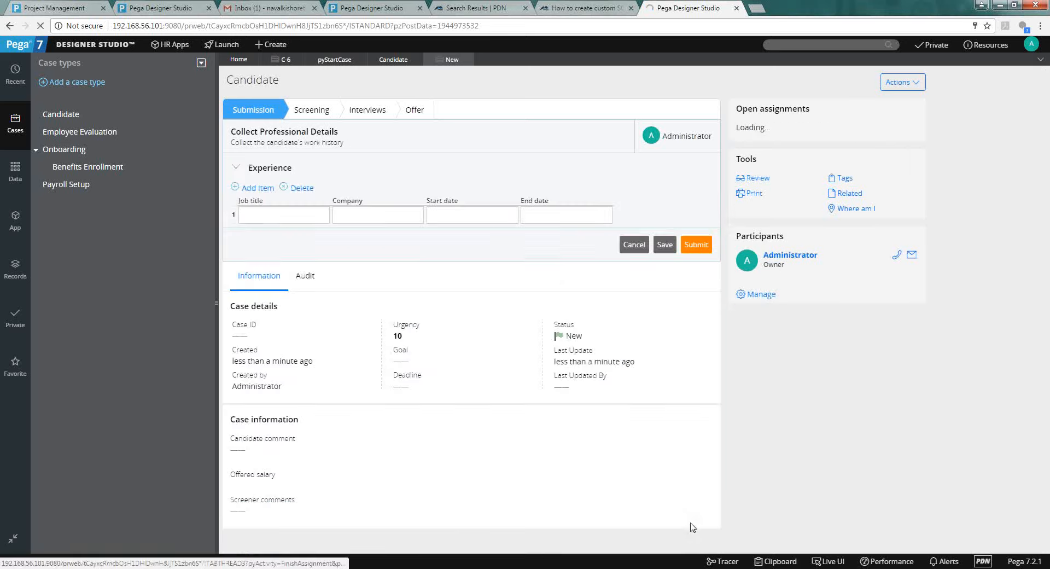
left_click(693, 249)
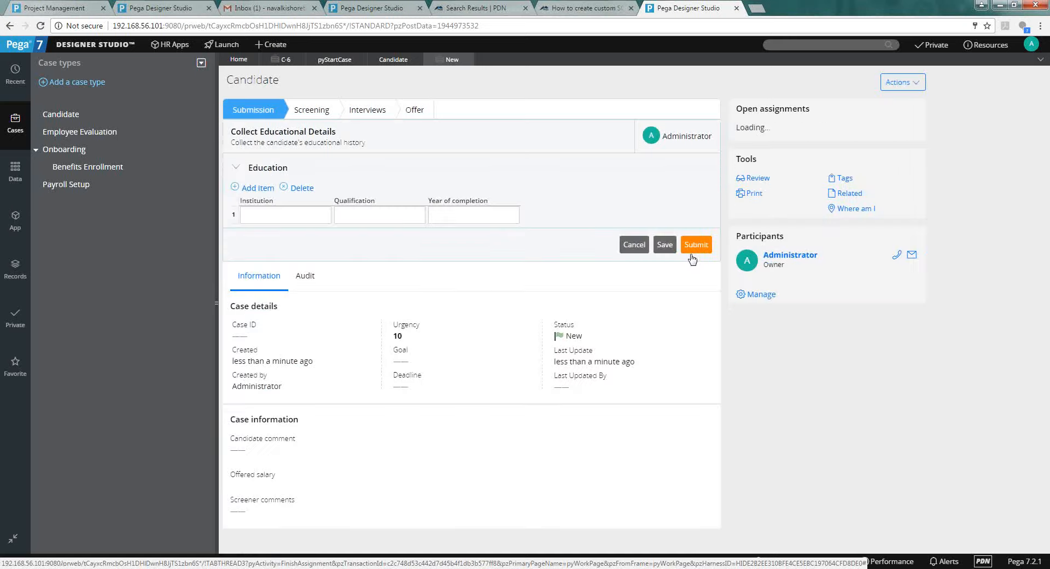
left_click(690, 253)
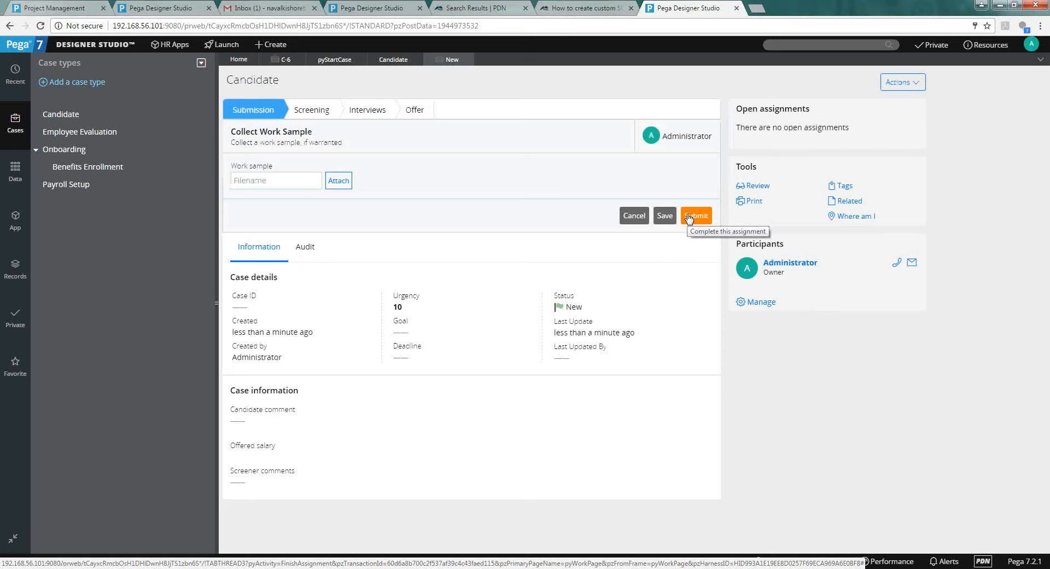
left_click(689, 216)
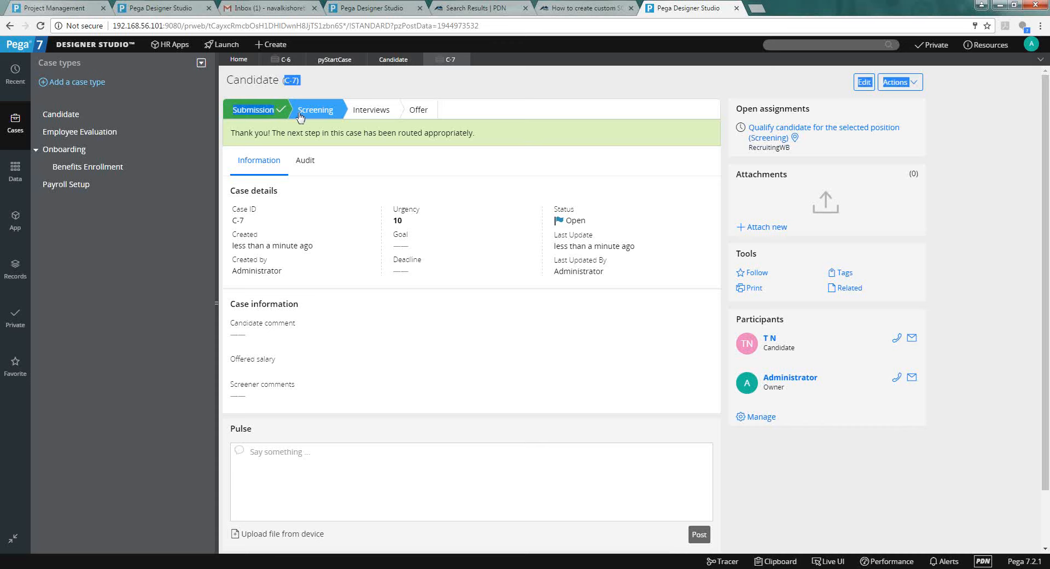
double_click(298, 82)
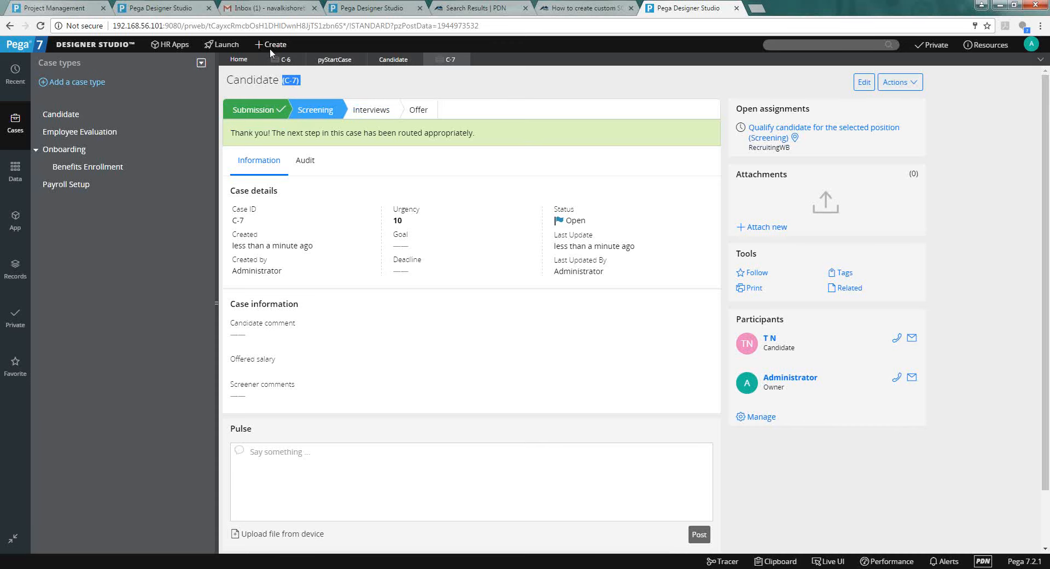
left_click(373, 62)
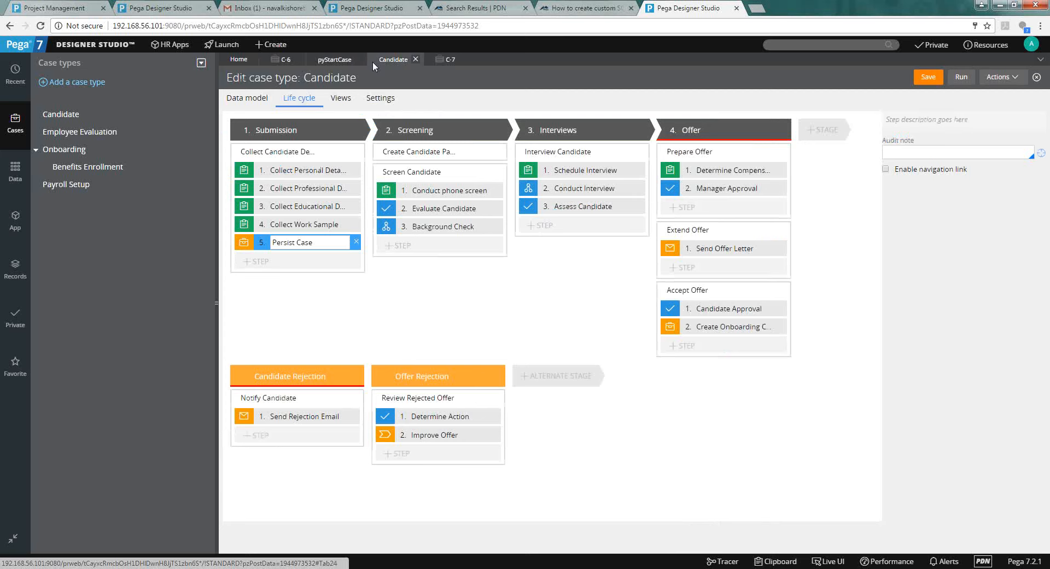
Leave the audit note blank, close all open work tabs, and open the Employee Evaluation case type.
left_click(953, 147)
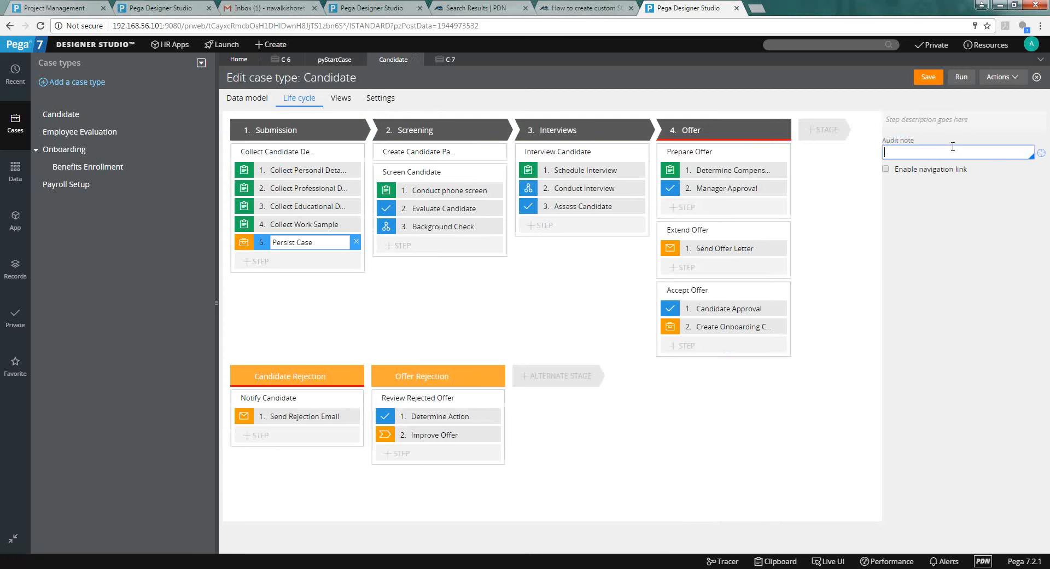
left_click(983, 259)
left_click(1042, 61)
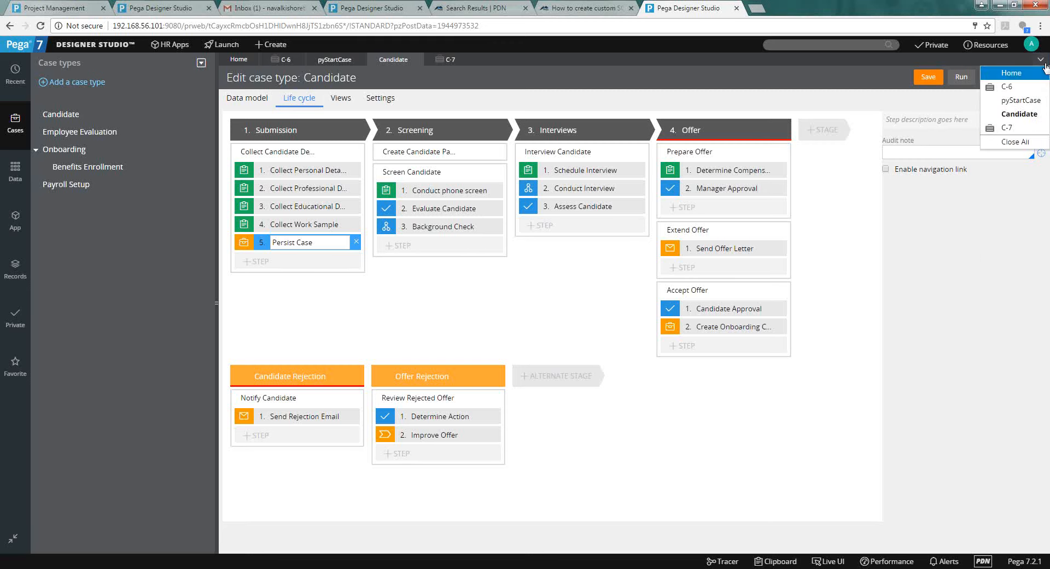
left_click(1035, 143)
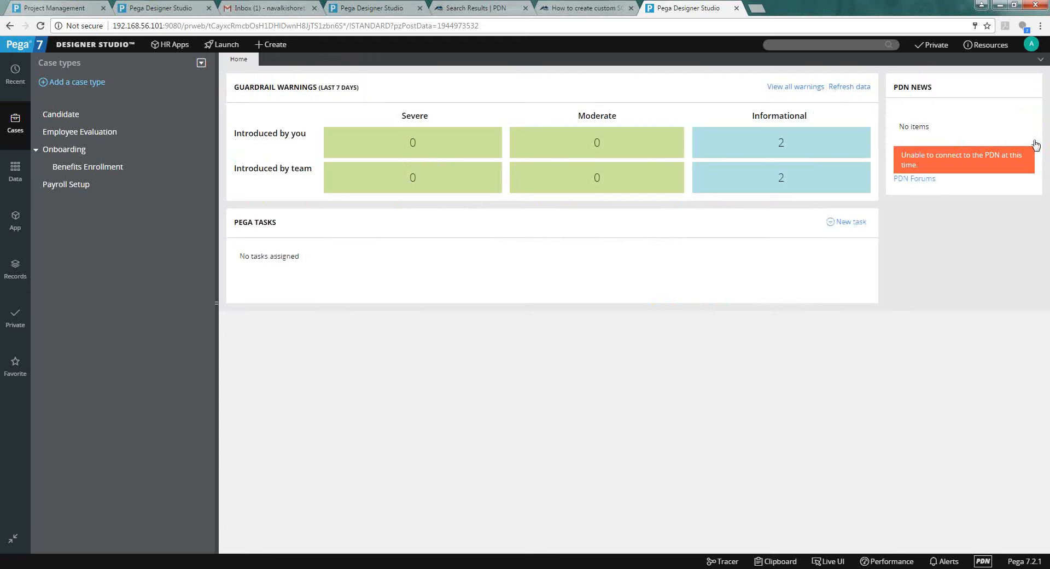
left_click(123, 132)
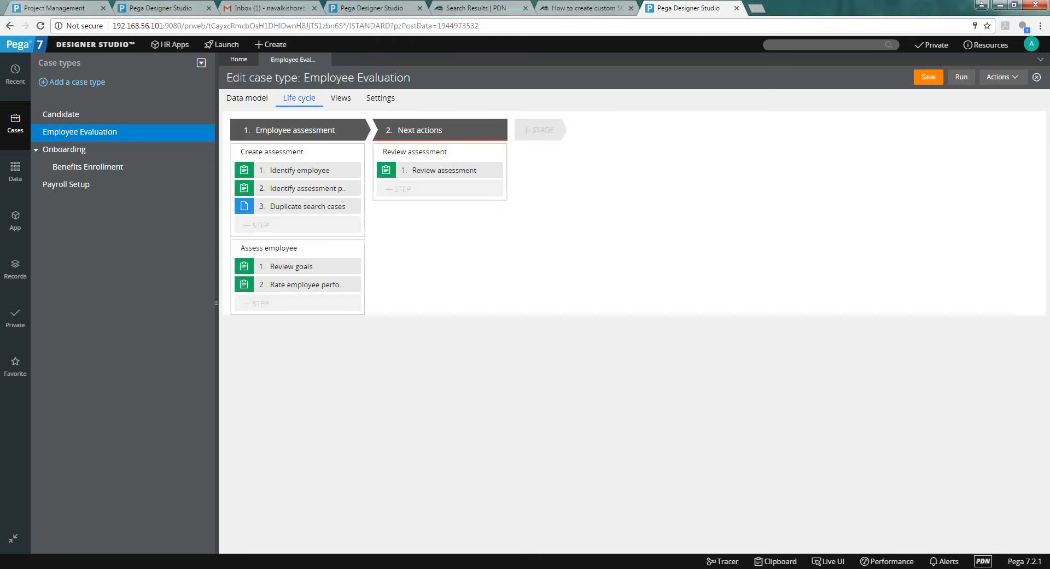
key("alt+Tab")
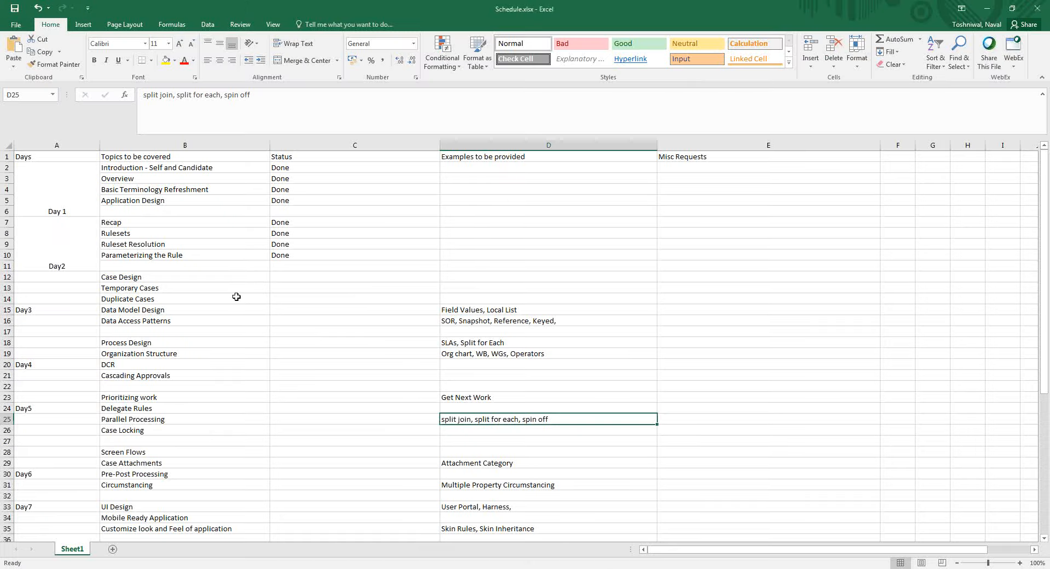
Enter Done as the Status for Case Design and Temporary Cases.
left_click(236, 297)
left_click_drag(246, 288, 283, 281)
left_click(283, 280)
type("Done")
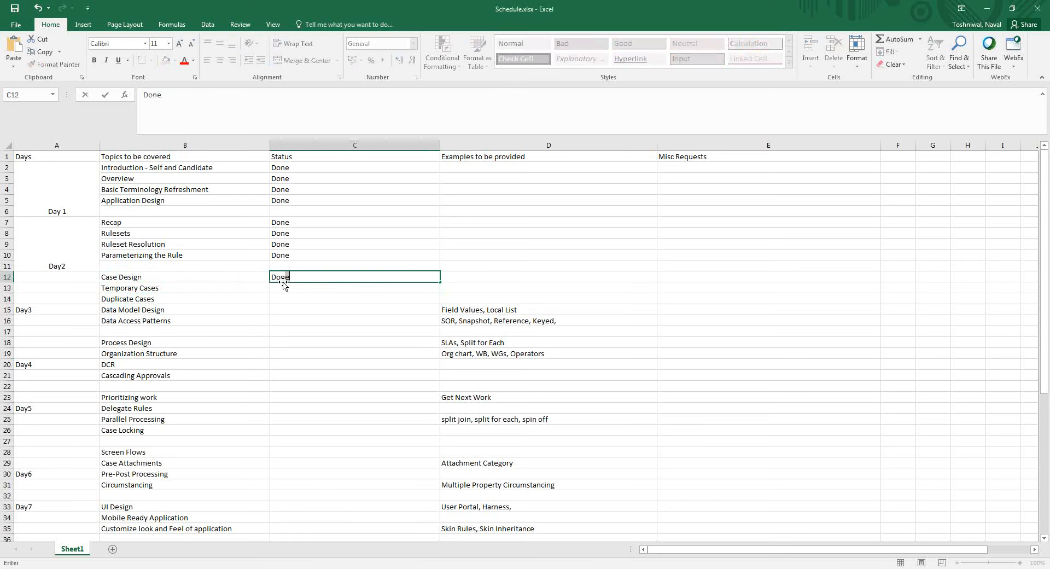
key("Return")
type("Do")
key("Return")
Clear the stray entry from the Duplicate Cases status so it stays blank.
type("DOne")
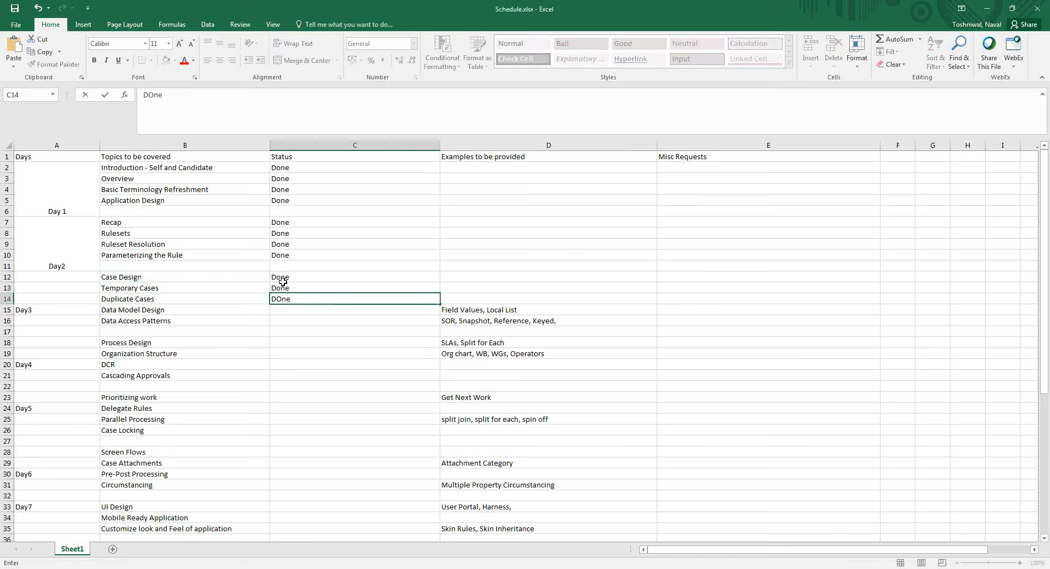
key("Return")
key("Up")
key("shift+Up")
key("ctrl+c")
key("shift+Down")
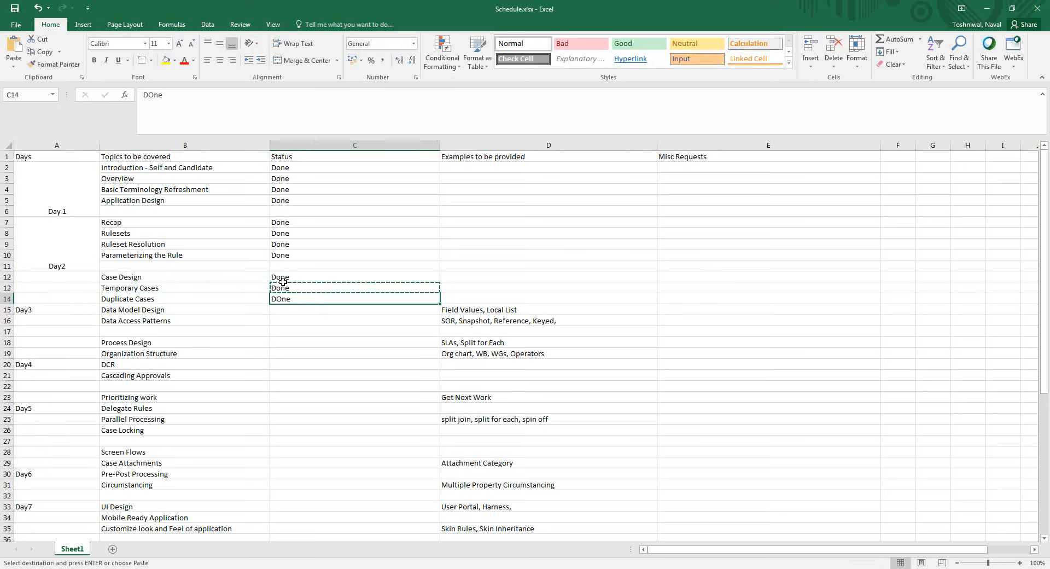
key("Delete")
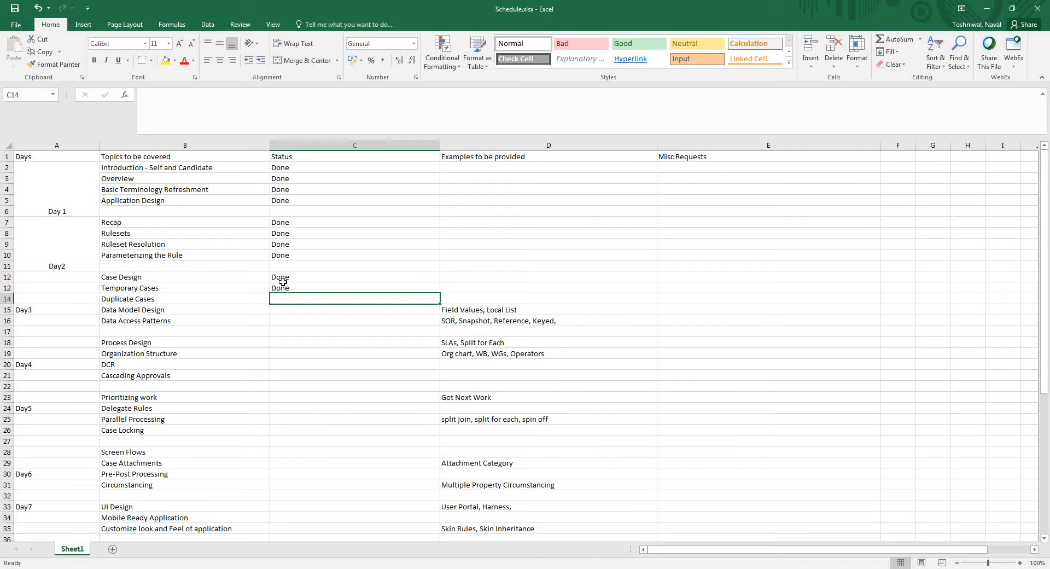
key("alt+Tab")
View the Duplicate search cases step's Track duplicates conditions (four 25-weight, threshold 50), then show the Records explorer.
left_click(323, 207)
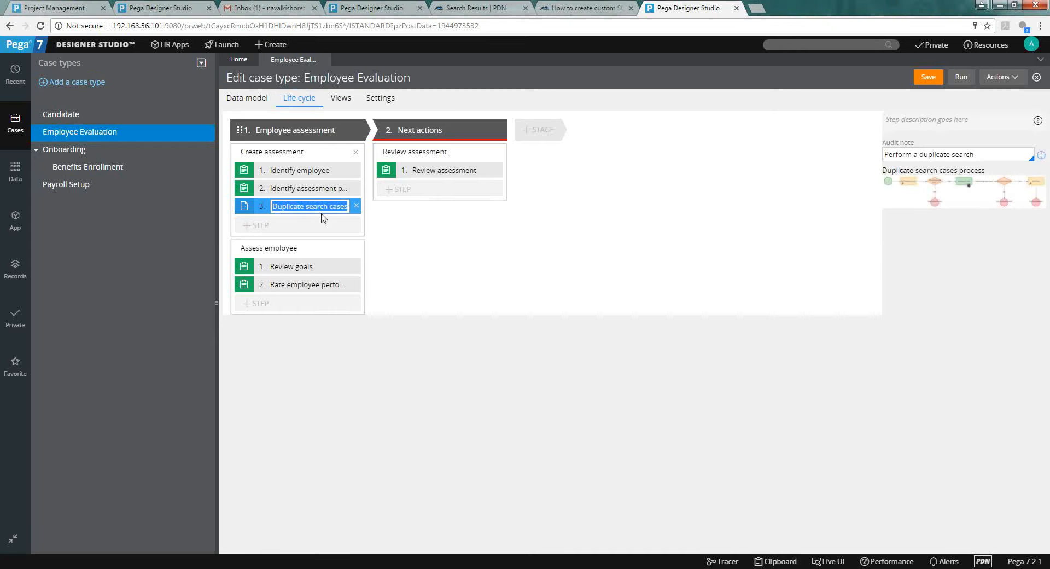
left_click(377, 99)
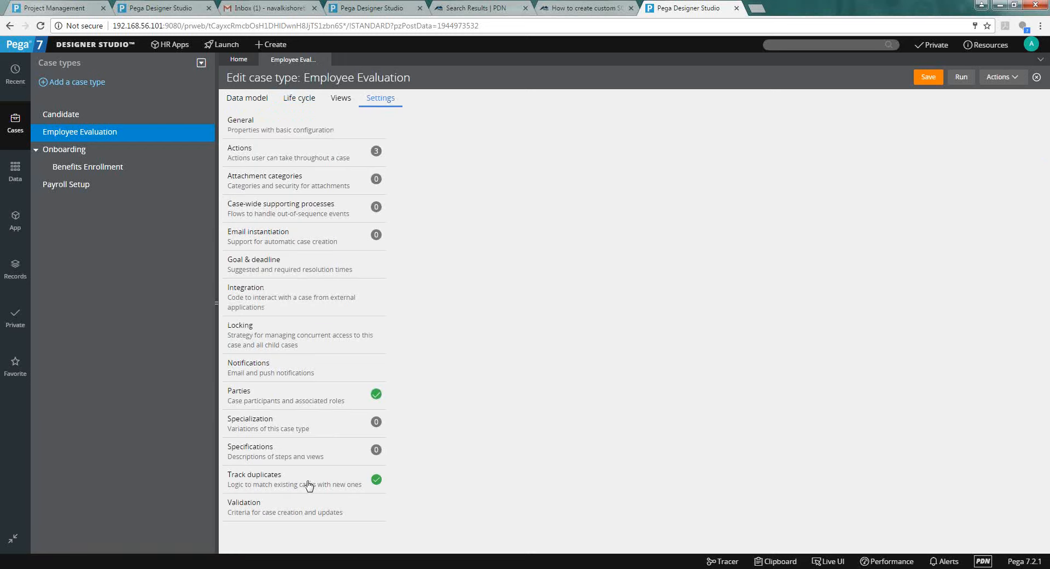
left_click(309, 486)
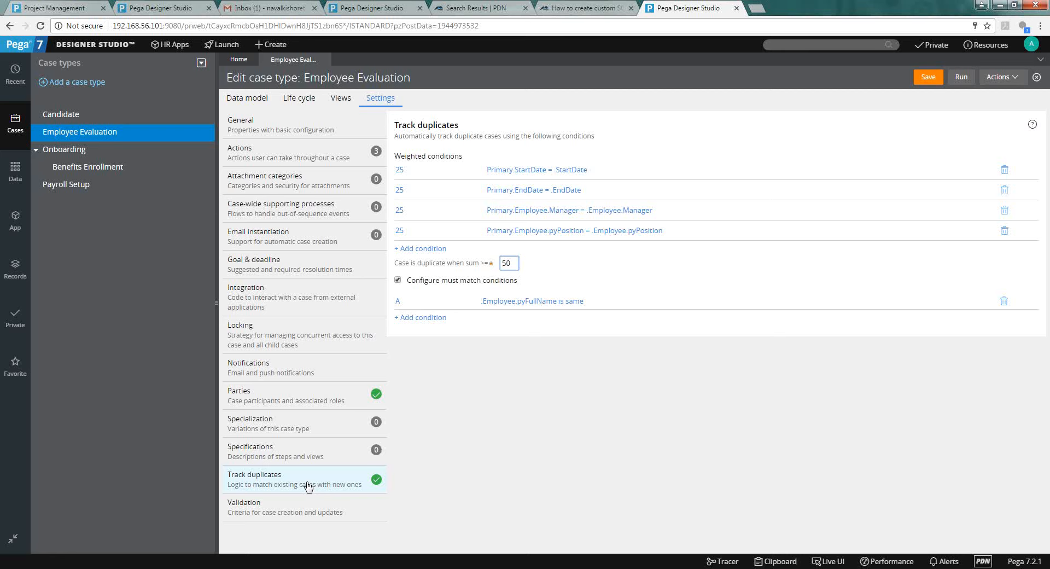
left_click(11, 270)
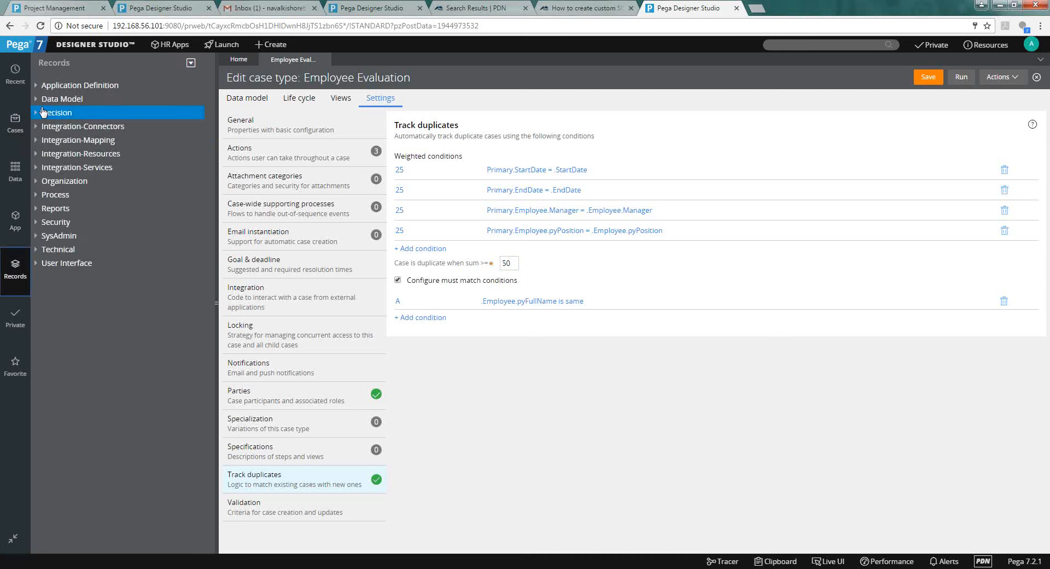
Expand Decision in Records to reveal Case Match, and highlight the Track duplicates description and threshold label.
left_click(38, 114)
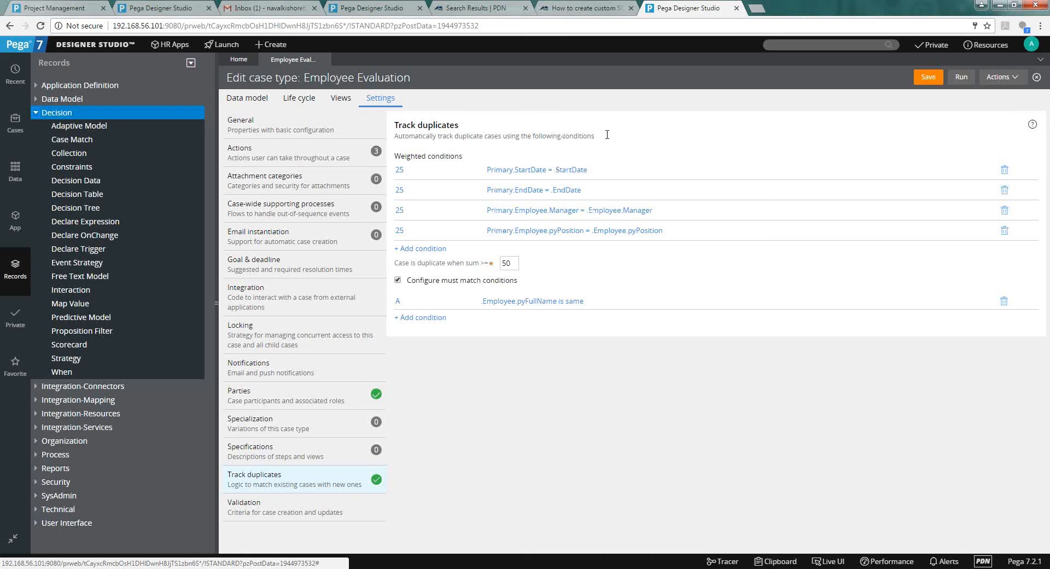
triple_click(483, 139)
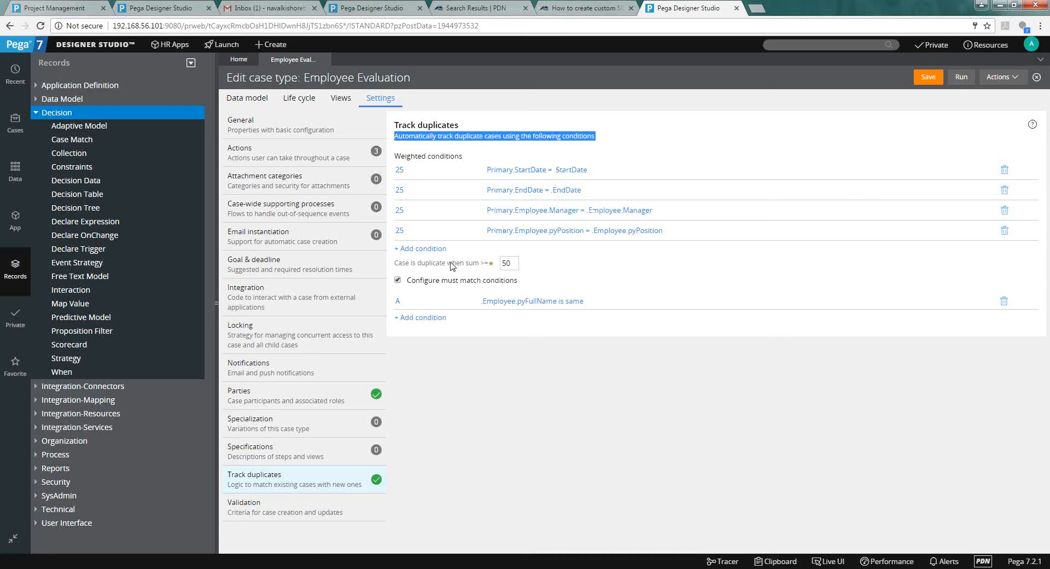
triple_click(447, 264)
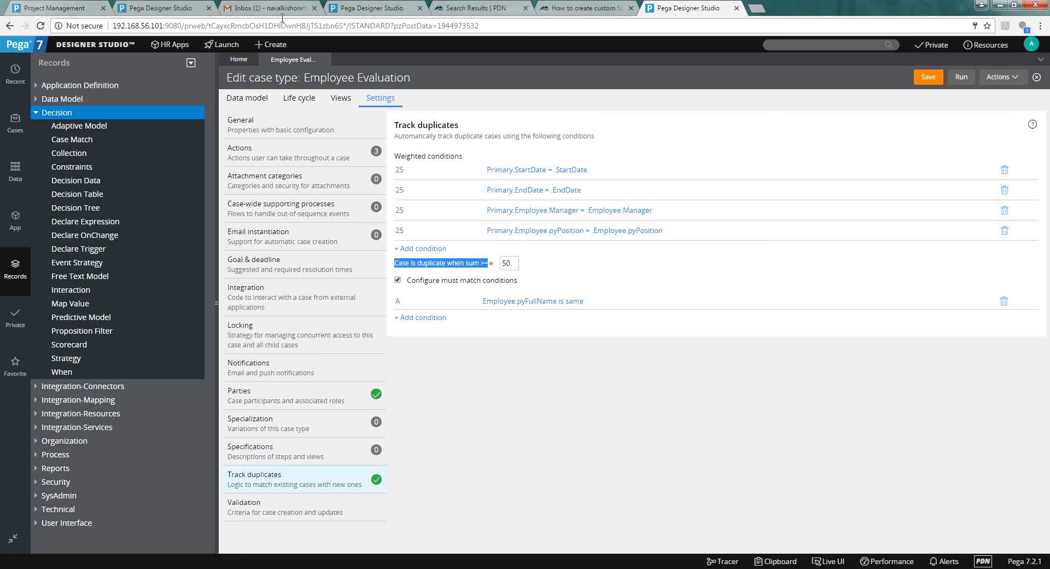
left_click(272, 60)
left_click_drag(273, 48, 254, 59)
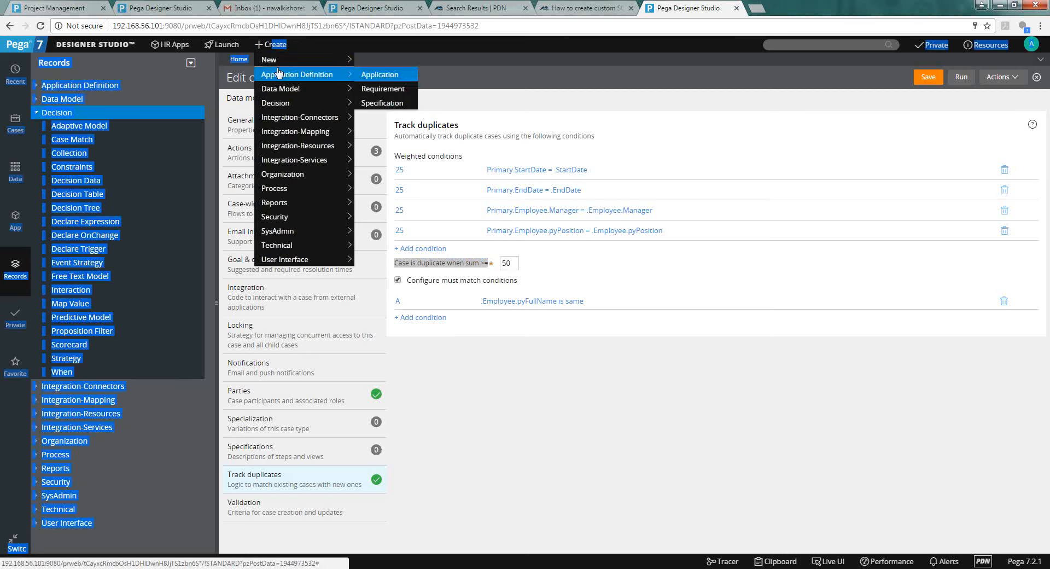
Start a new Employee Evaluation case and submit the employee's first and last name.
mouse_move(344, 59)
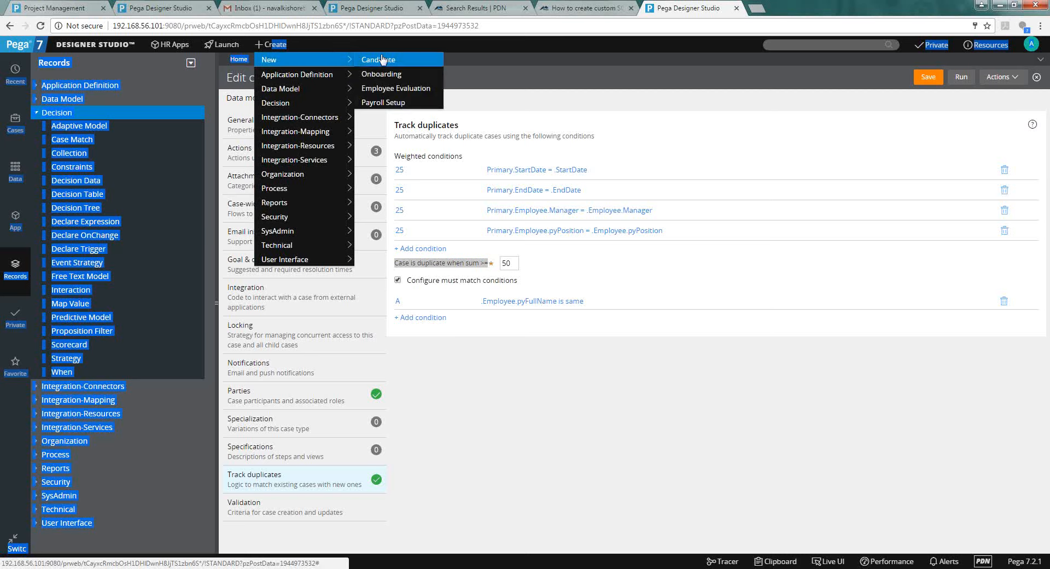
left_click(389, 89)
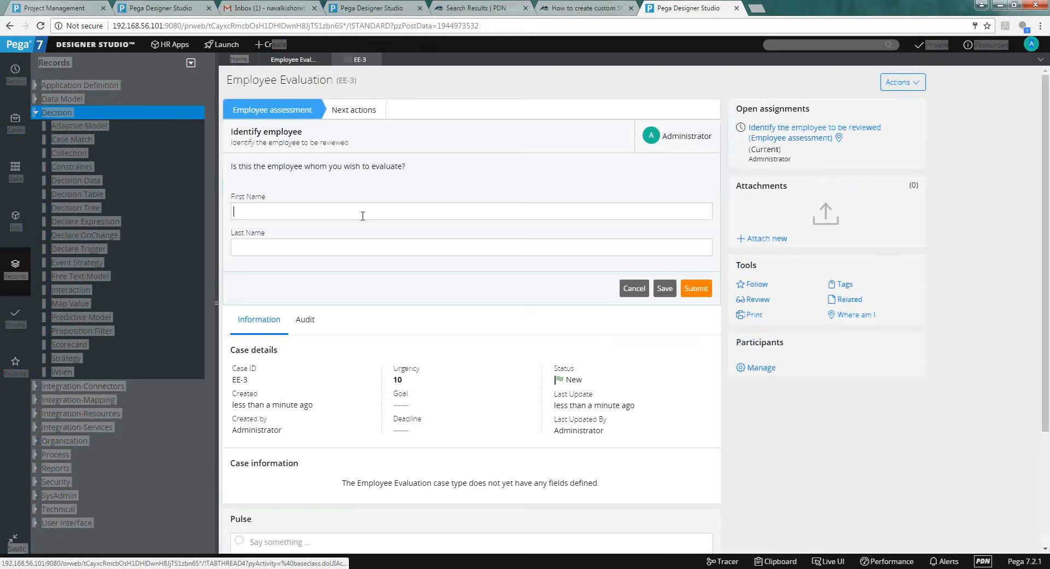
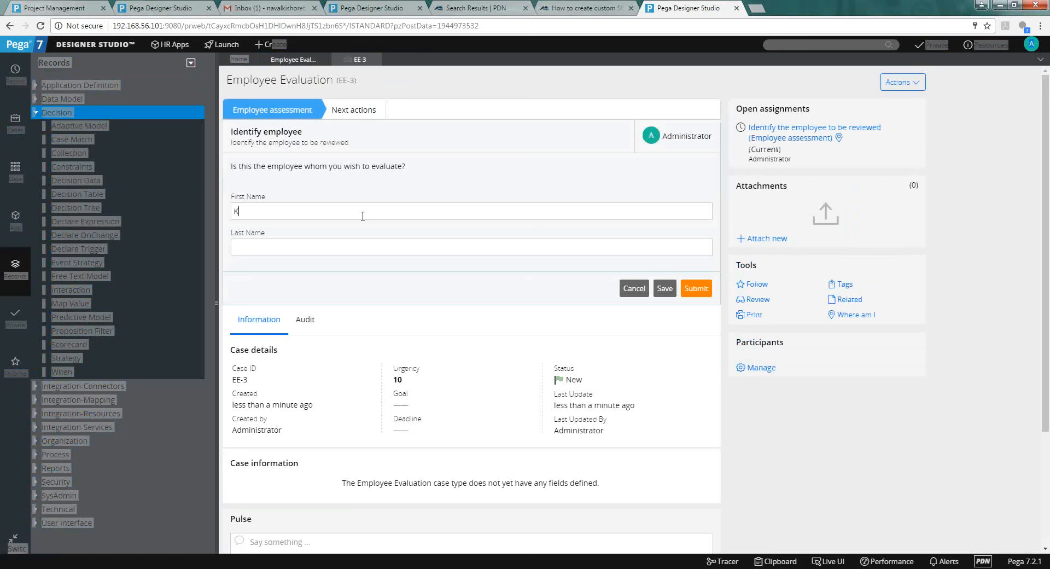
left_click(695, 288)
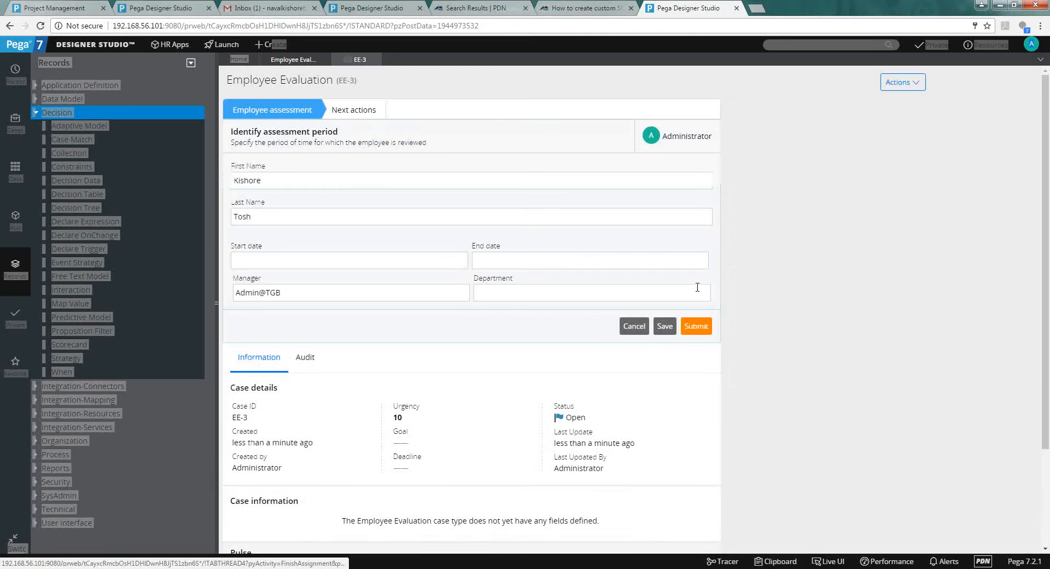
Set EE-3's assessment period from 4/10/2017 to 4/17/2017 and submit it.
left_click(460, 266)
left_click(263, 351)
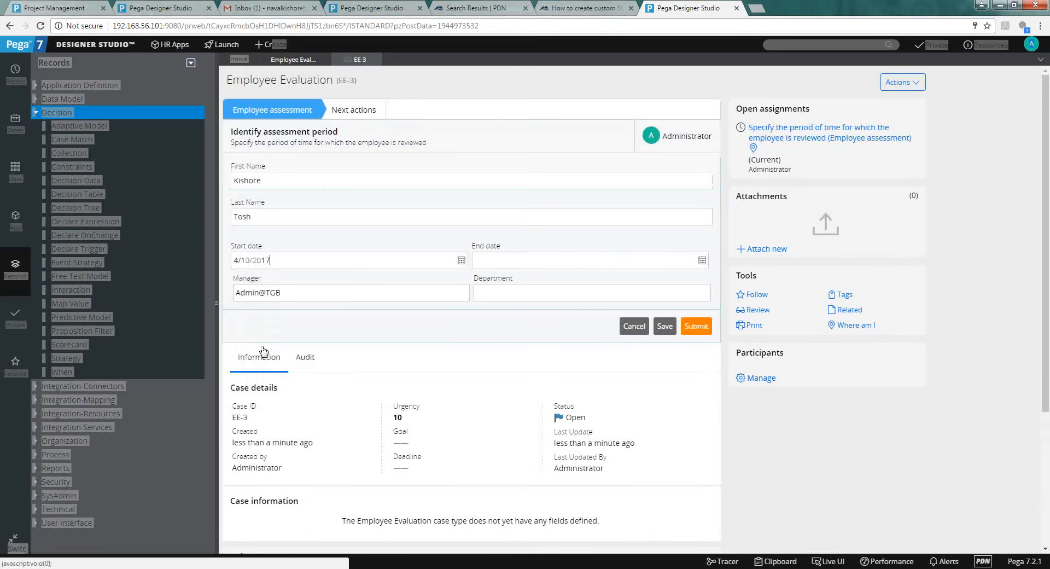
left_click(706, 265)
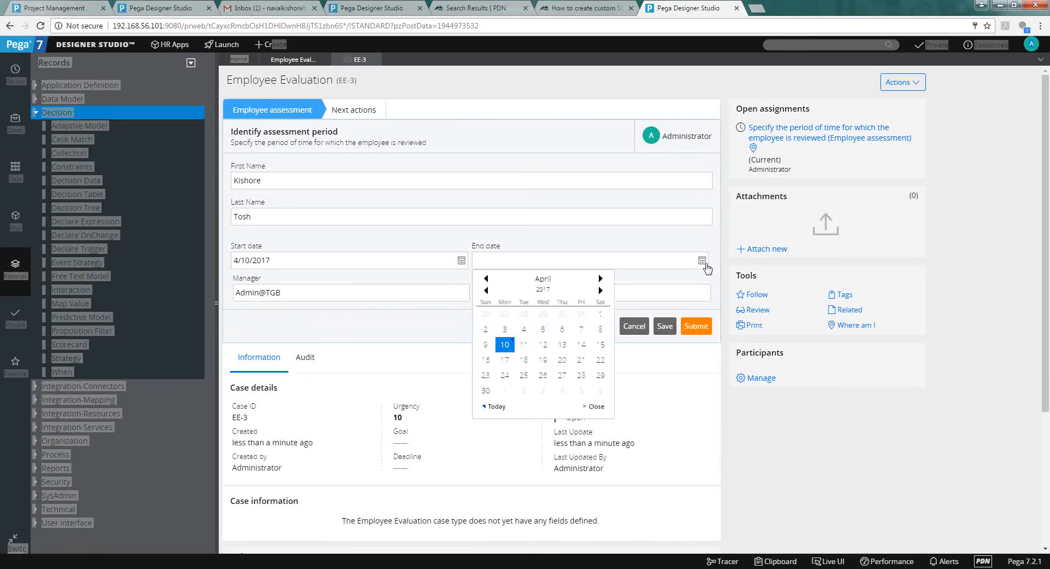
left_click(505, 360)
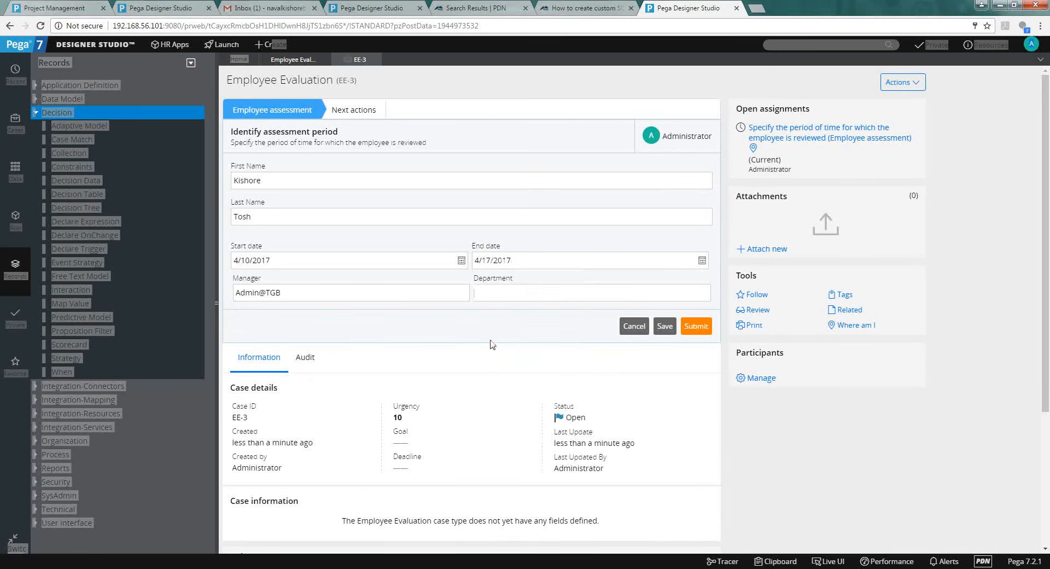
triple_click(347, 292)
left_click(392, 334)
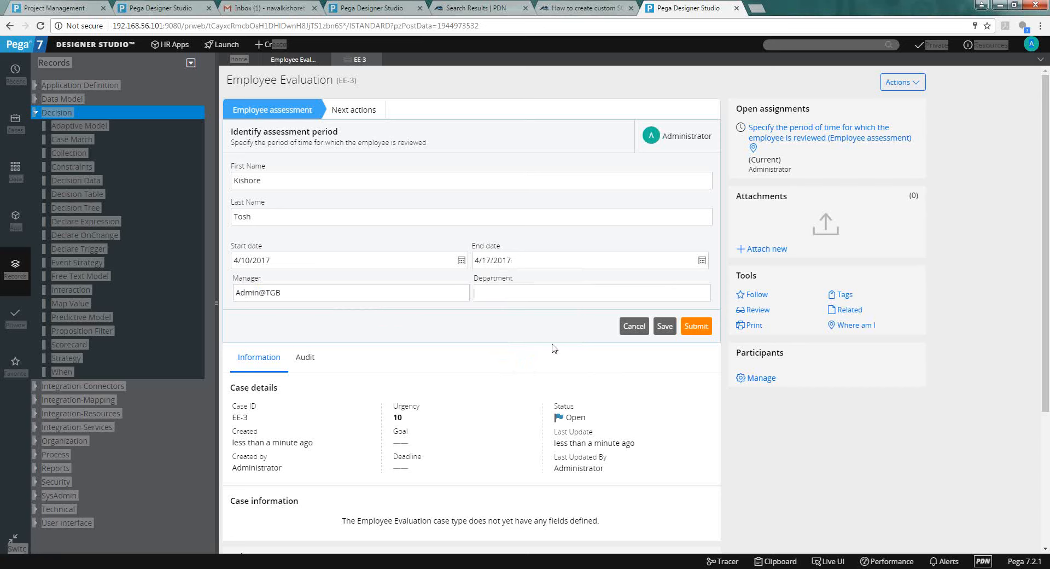
left_click(705, 328)
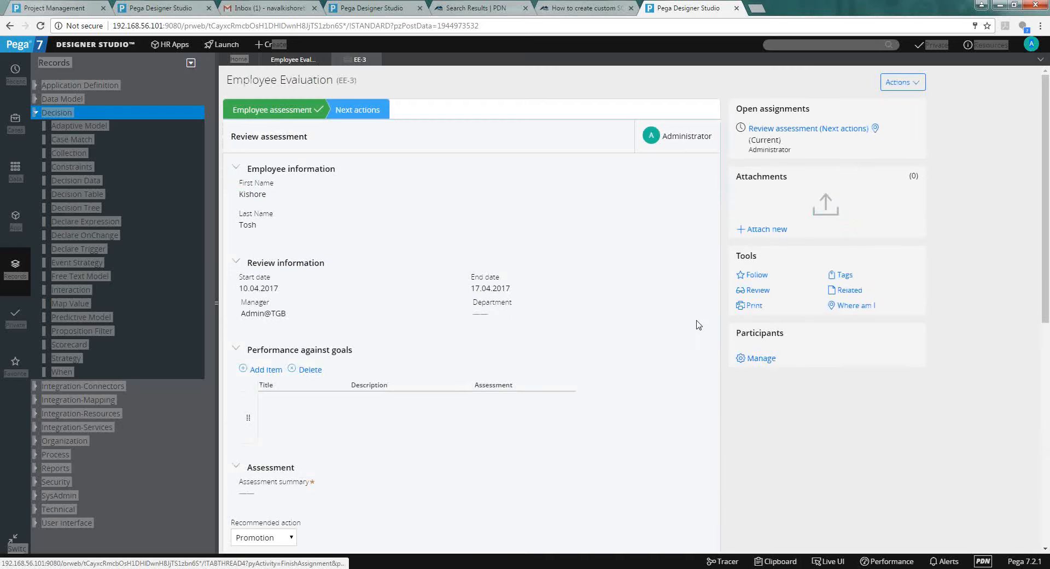
Open EE-3's Review assessment assignment, close EE-3, and start another Employee Evaluation case.
left_click(784, 131)
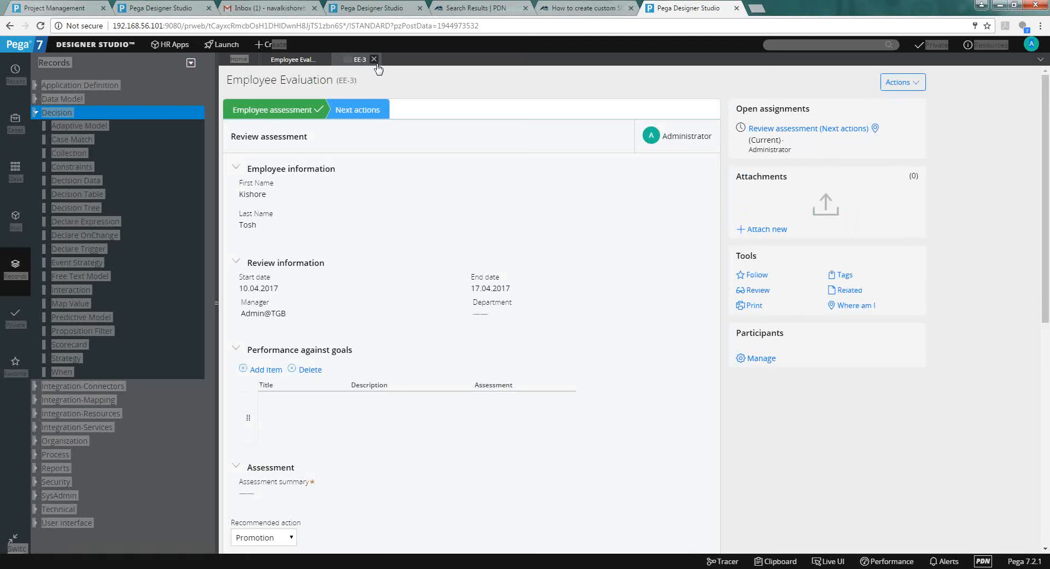
left_click(375, 59)
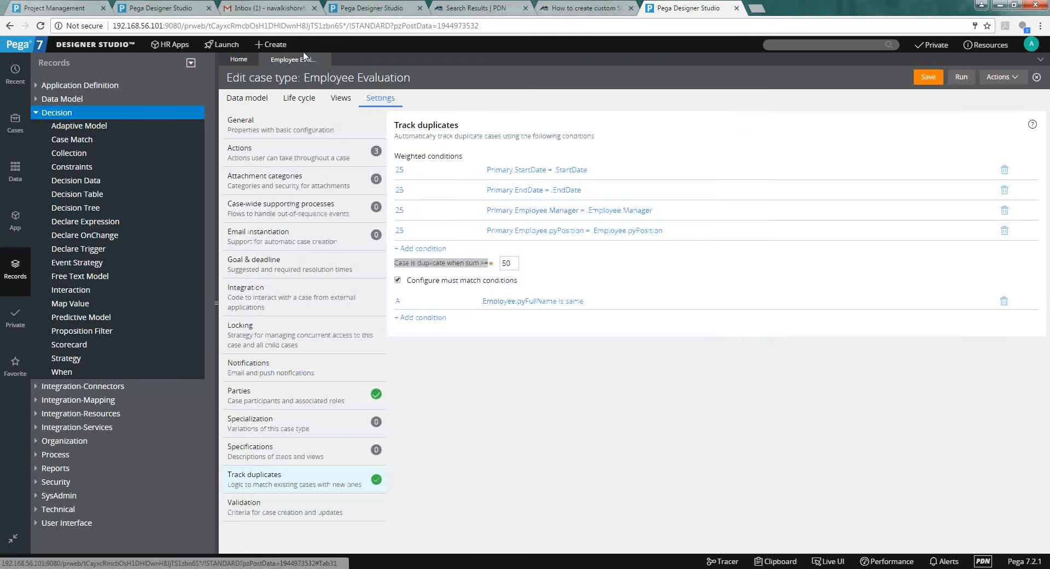
left_click(278, 46)
mouse_move(283, 62)
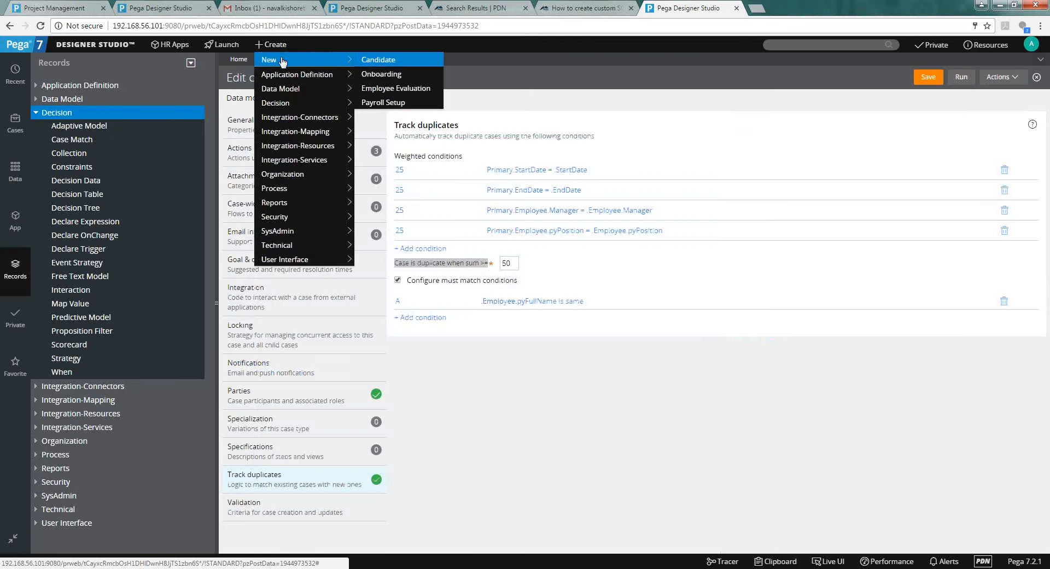
left_click(368, 91)
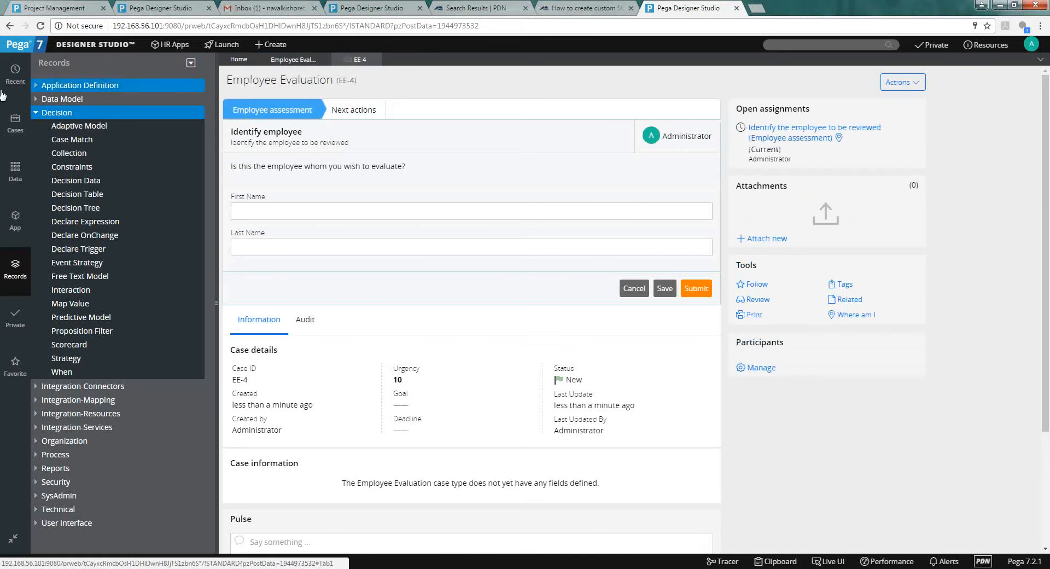
Reopen EE-3 from recent items to check its Review assessment, then return to EE-4.
left_click(3, 87)
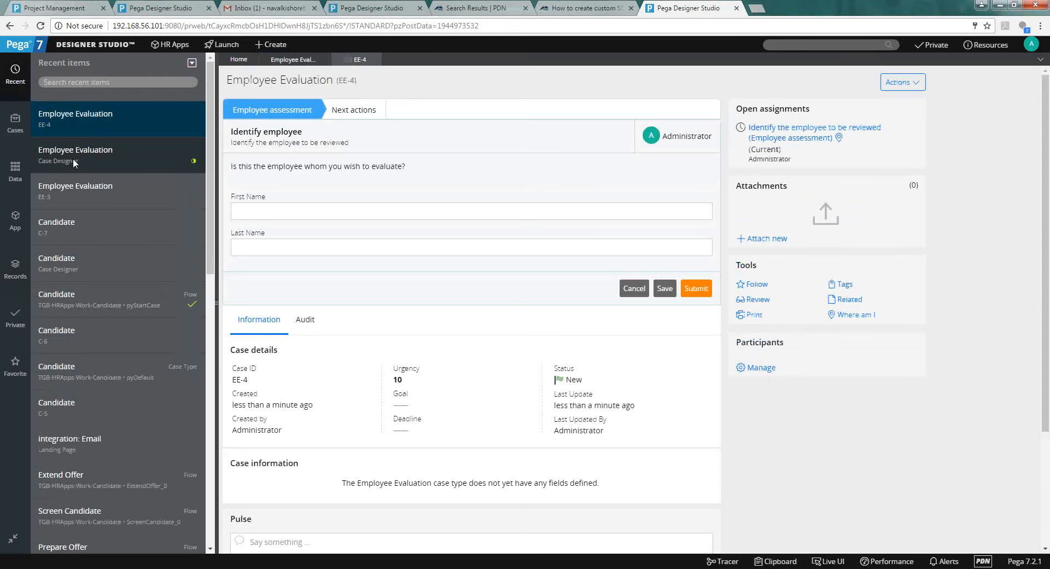
left_click(68, 187)
left_click(828, 130)
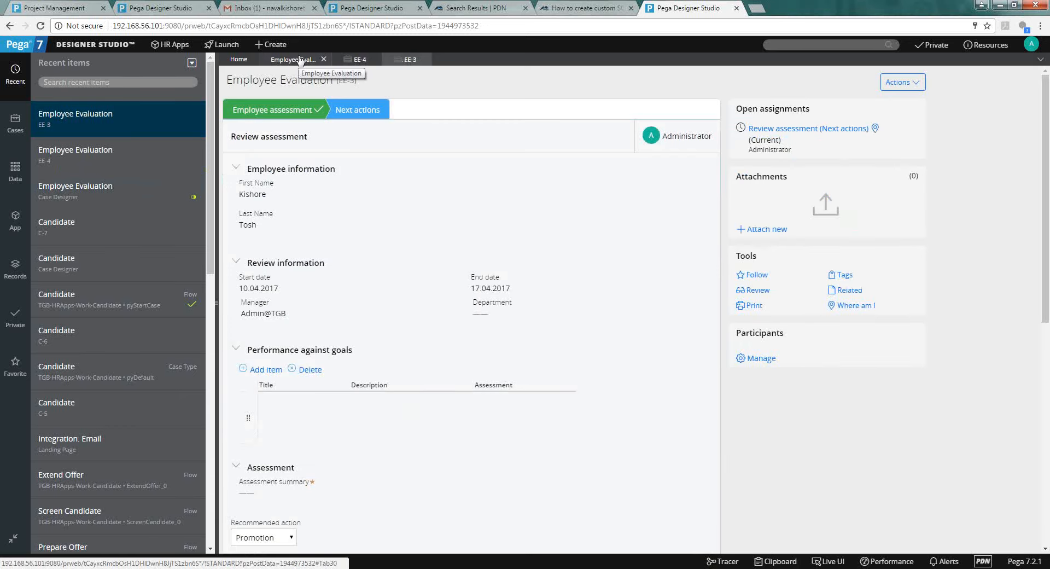
left_click(359, 61)
Enter the same employee's first and last name in EE-4 and submit.
left_click(312, 212)
key("Tab")
left_click(699, 290)
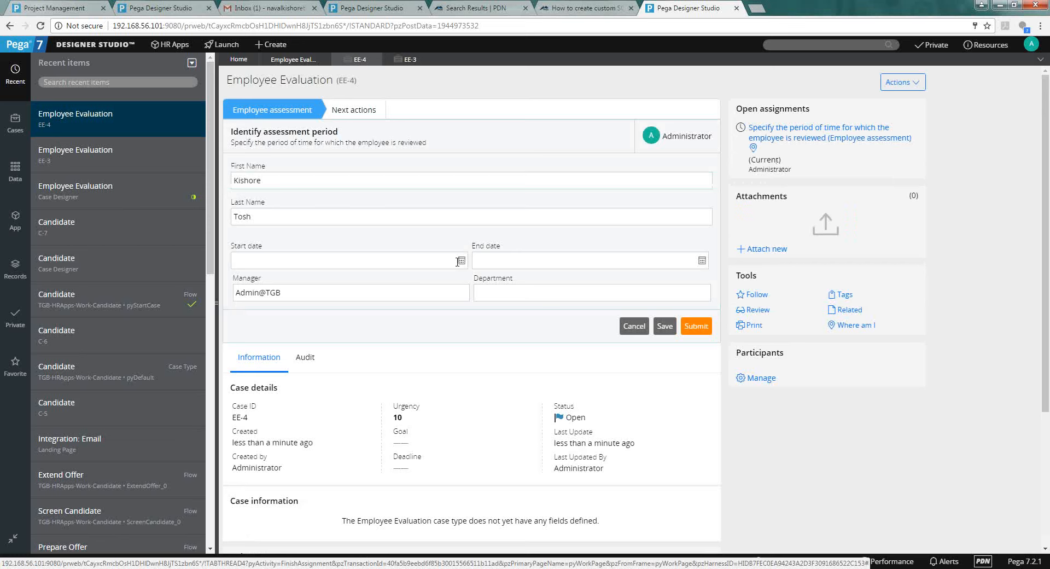
Set EE-4's period from 4/10/2017 to 4/18/2017 and submit, flagging EE-3 as a duplicate.
left_click(461, 261)
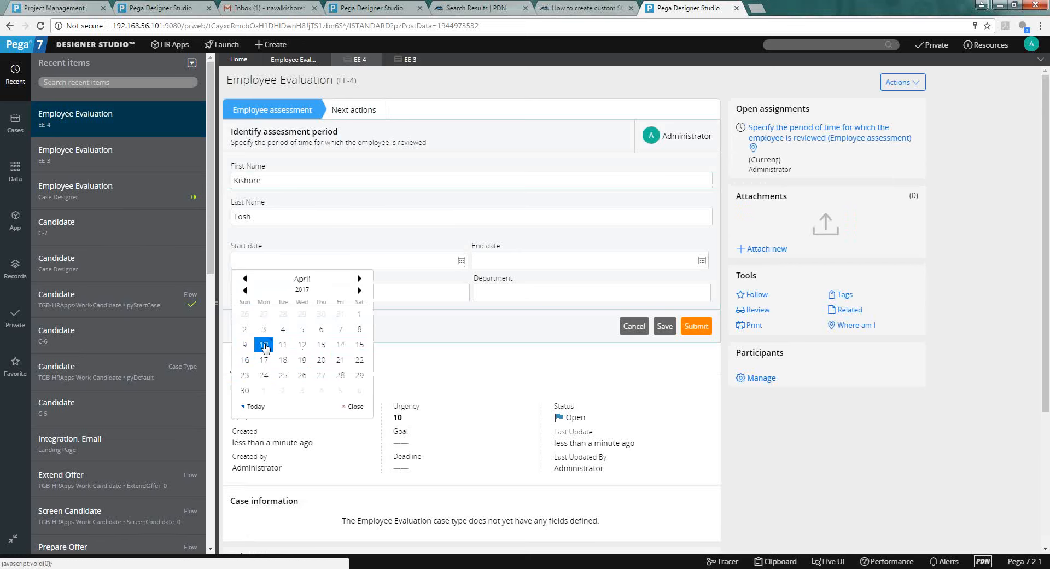
left_click(263, 344)
left_click(702, 260)
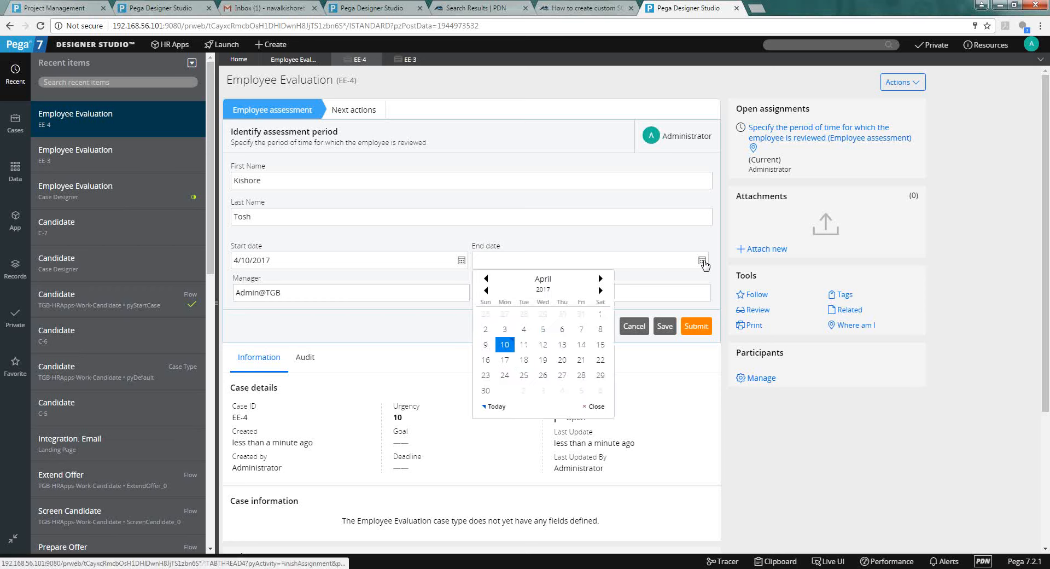
left_click(520, 362)
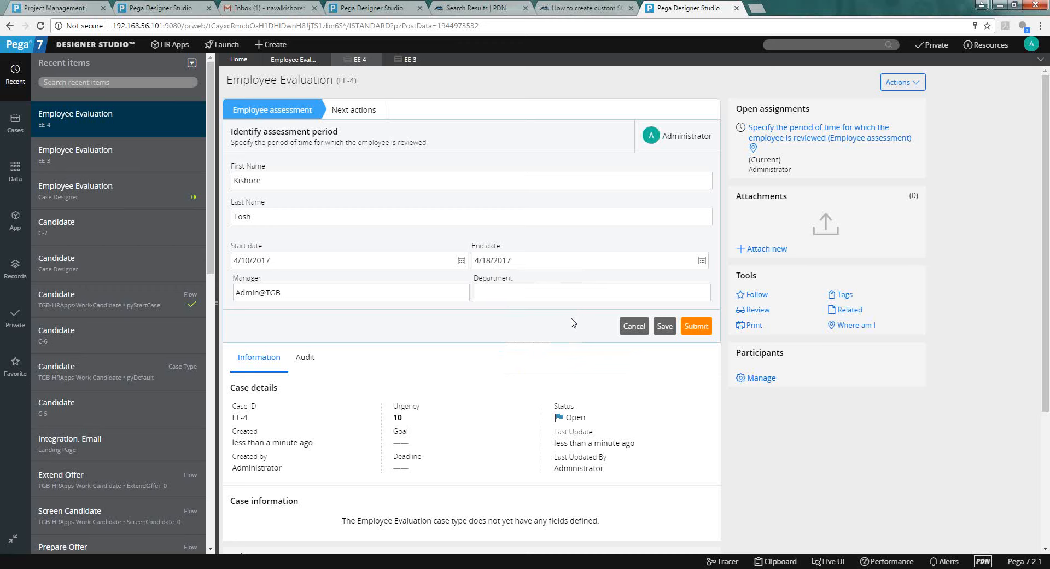
left_click(701, 337)
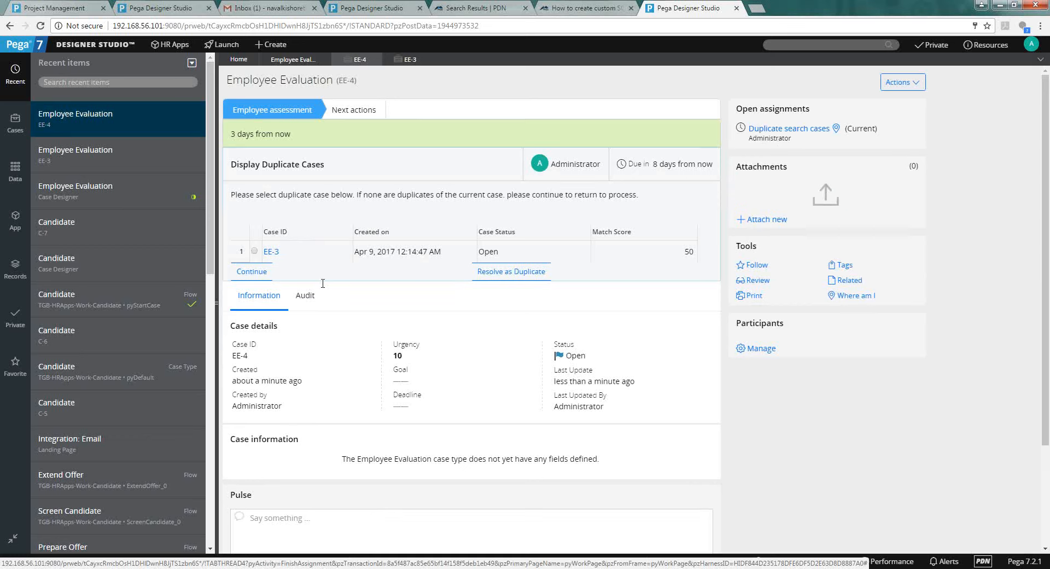
Show Employee Evaluation's Track duplicates: four 25-weight conditions, threshold 50, must-match full name.
left_click(284, 62)
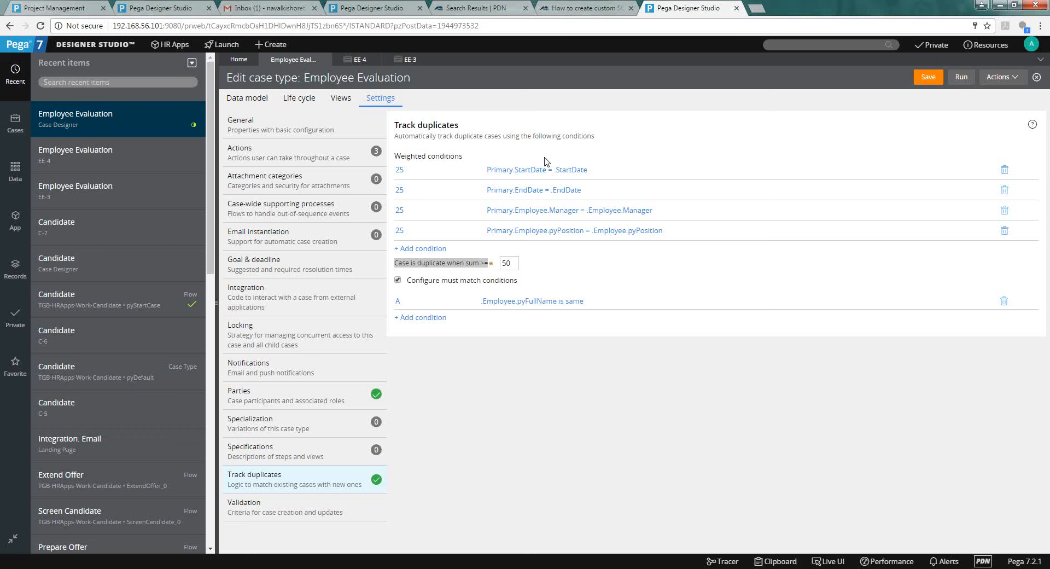
left_click(460, 243)
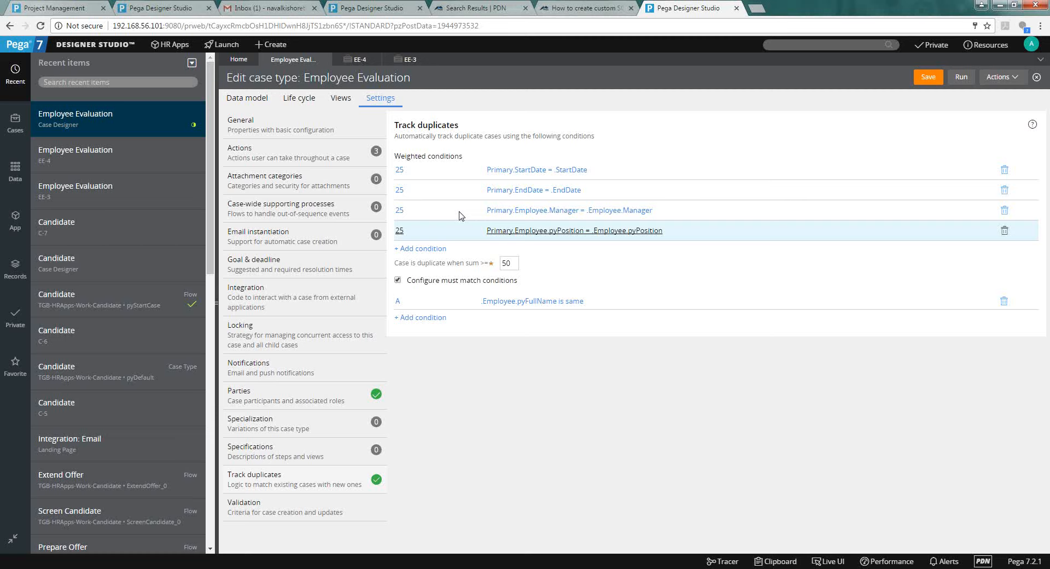
Switch to case EE-4's Display Duplicate Cases list showing EE-3 with match score 50.
left_click(368, 59)
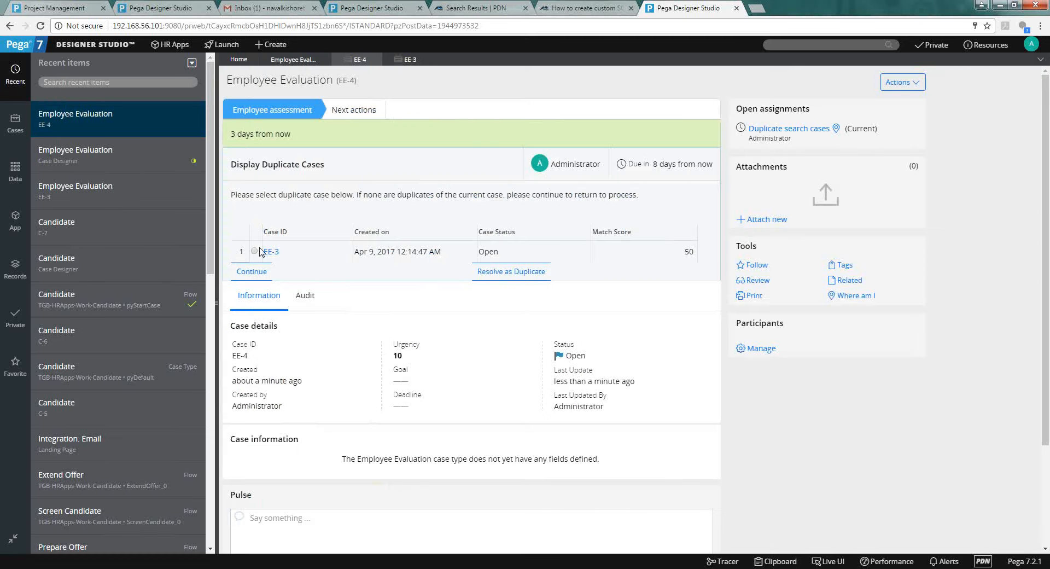
Select EE-3 and resolve EE-4 as Resolved-Duplicate, then return to the Employee Evaluation case type.
left_click(255, 251)
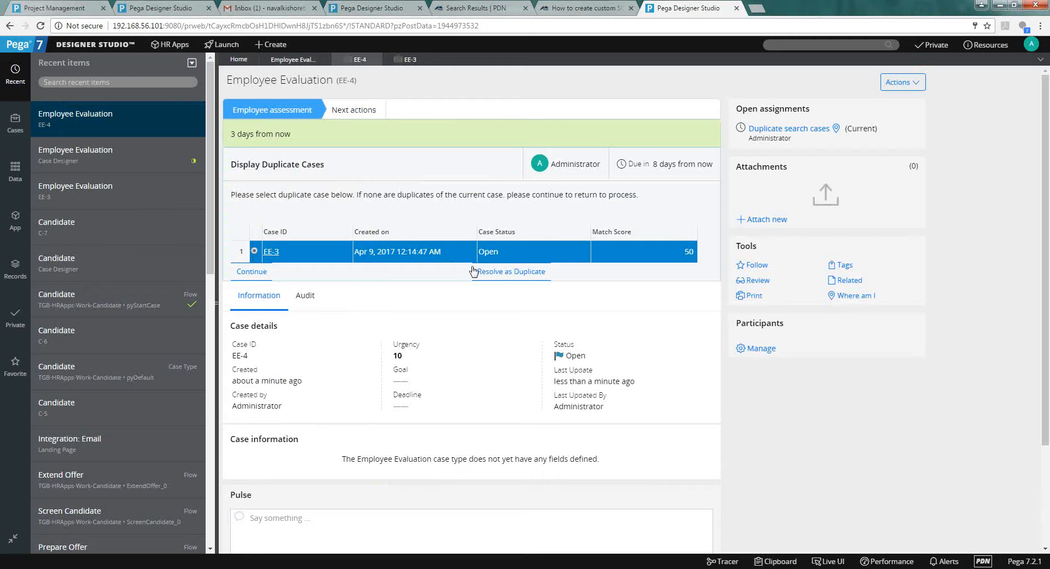
left_click(493, 271)
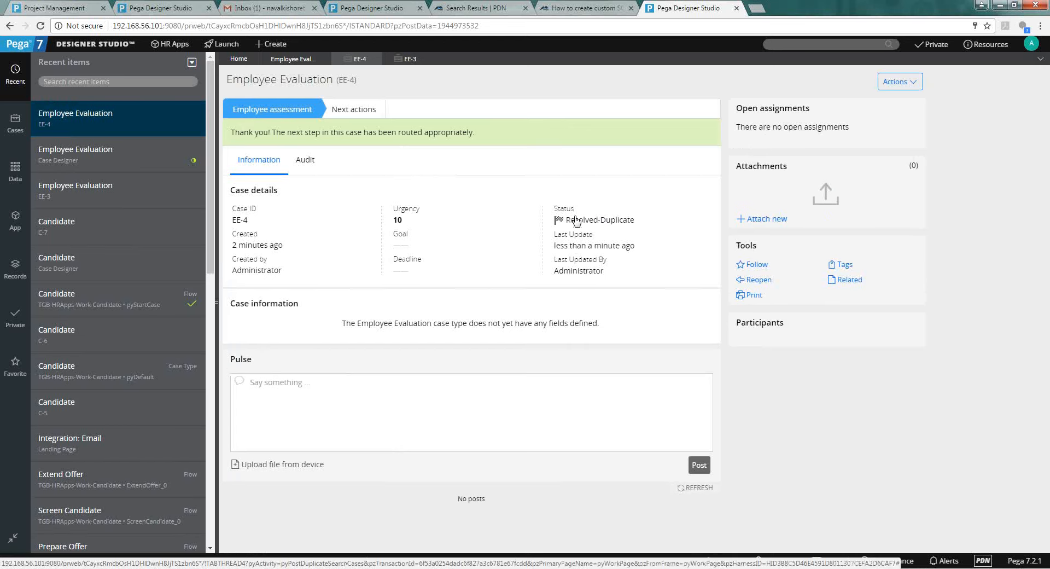
mouse_move(575, 217)
left_mouse_down()
mouse_move(634, 222)
mouse_move(564, 221)
left_mouse_up()
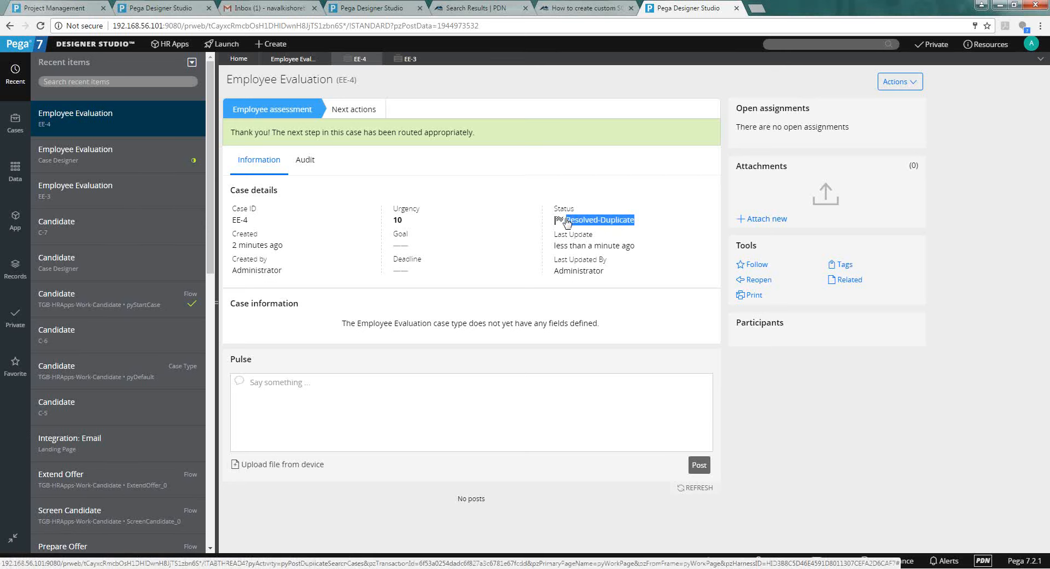
left_click(301, 63)
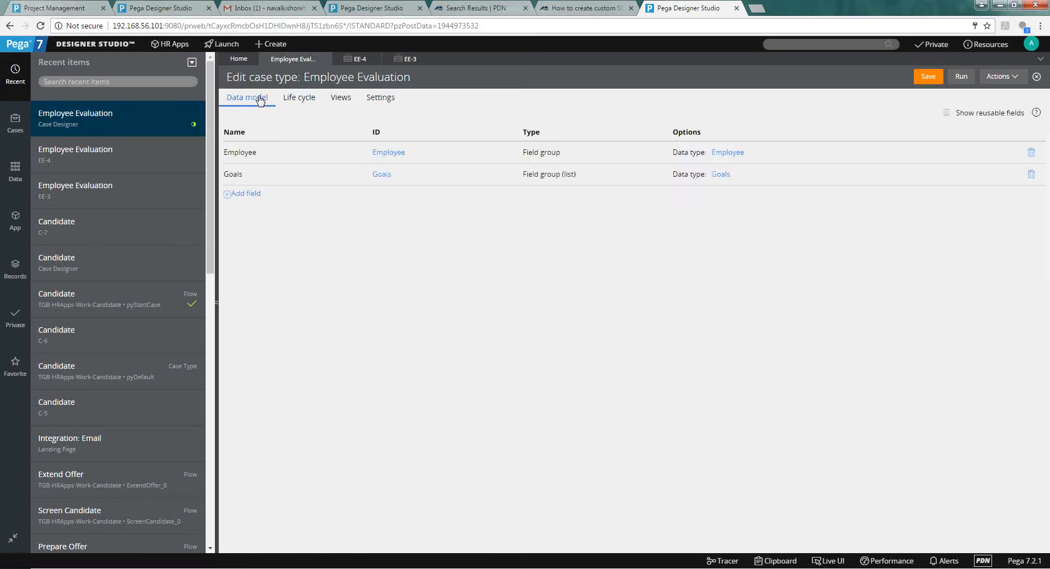
Add a Duplicate Search utility step to the Create assessment stage.
left_click(300, 97)
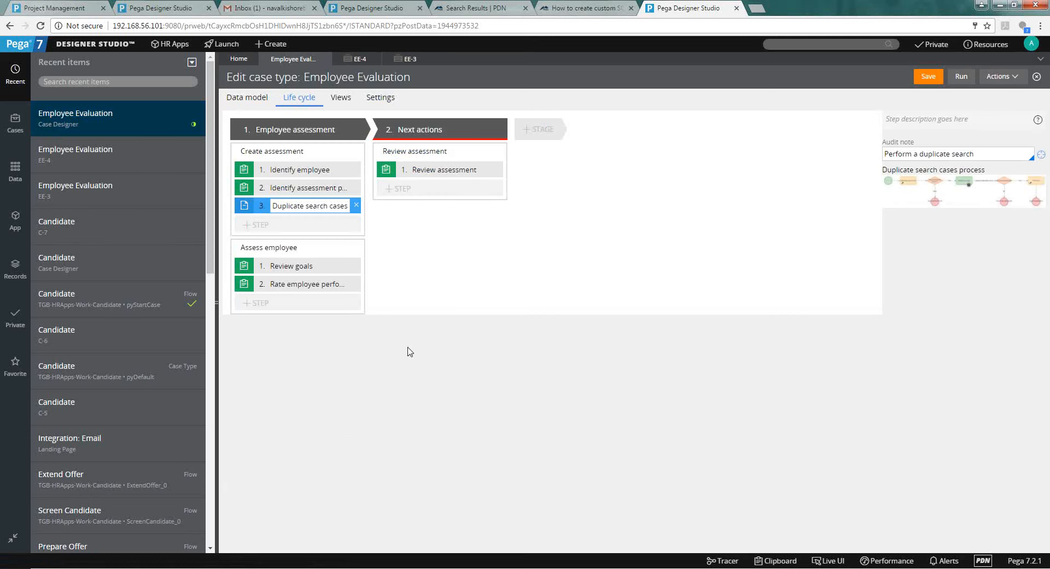
left_click(264, 225)
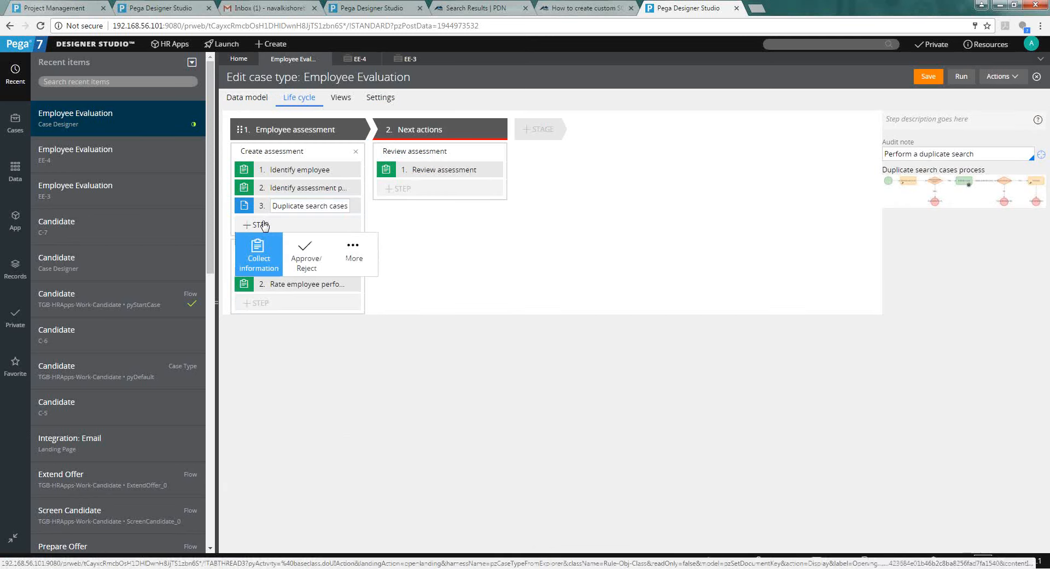
left_click(355, 249)
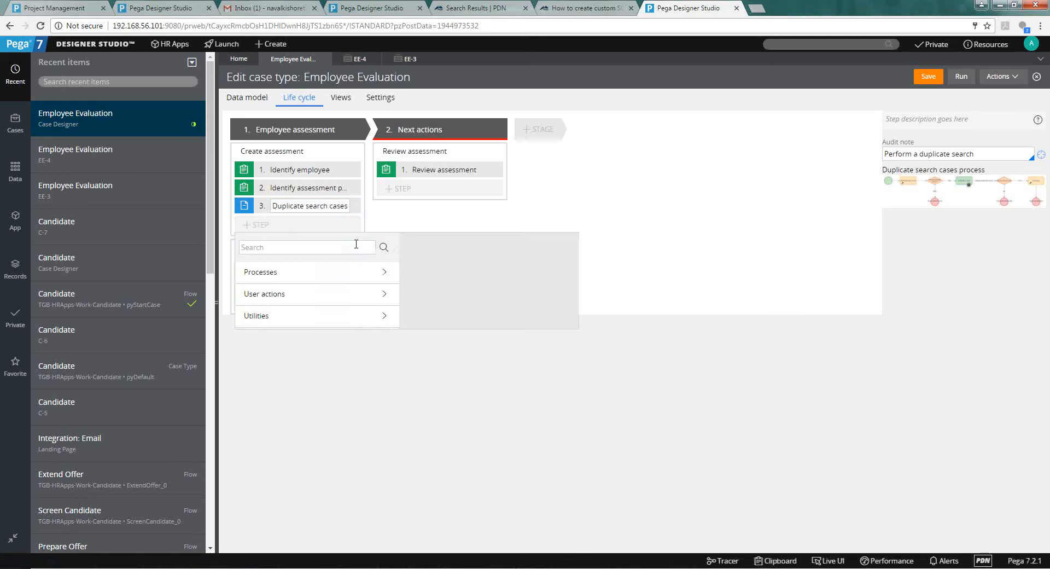
left_click(334, 321)
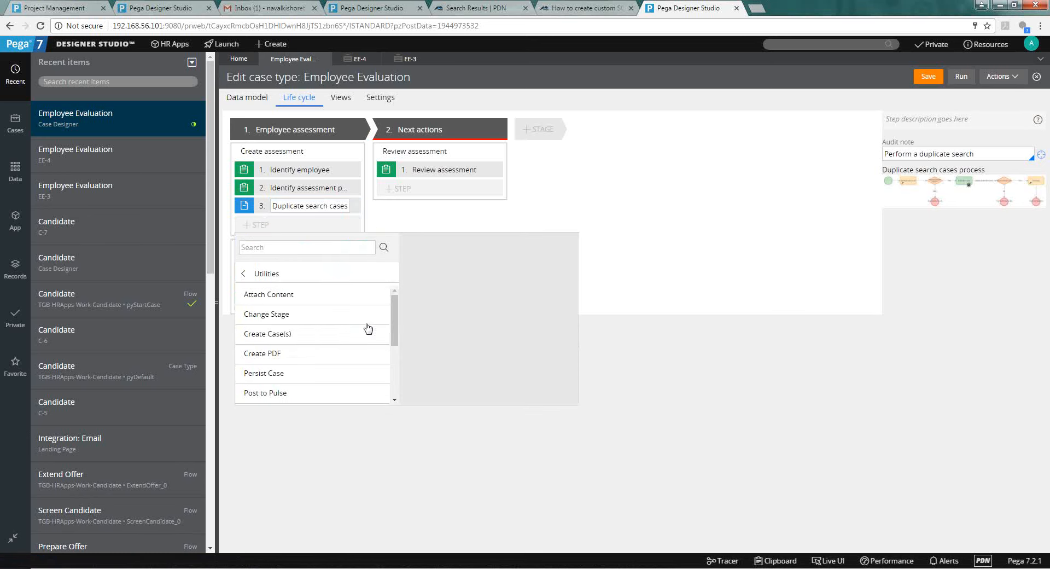
left_click_drag(394, 330, 394, 379)
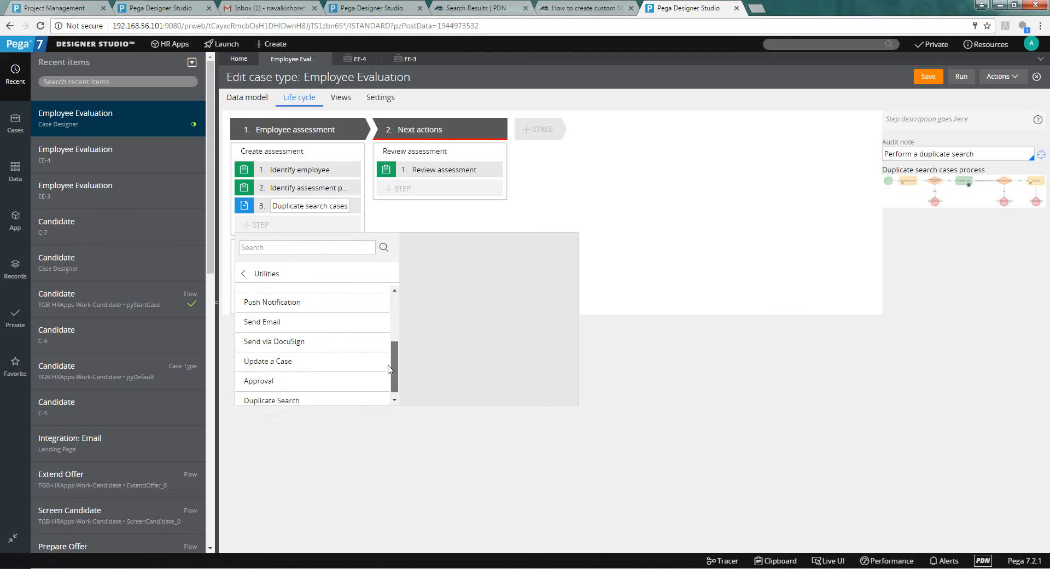
left_click(316, 397)
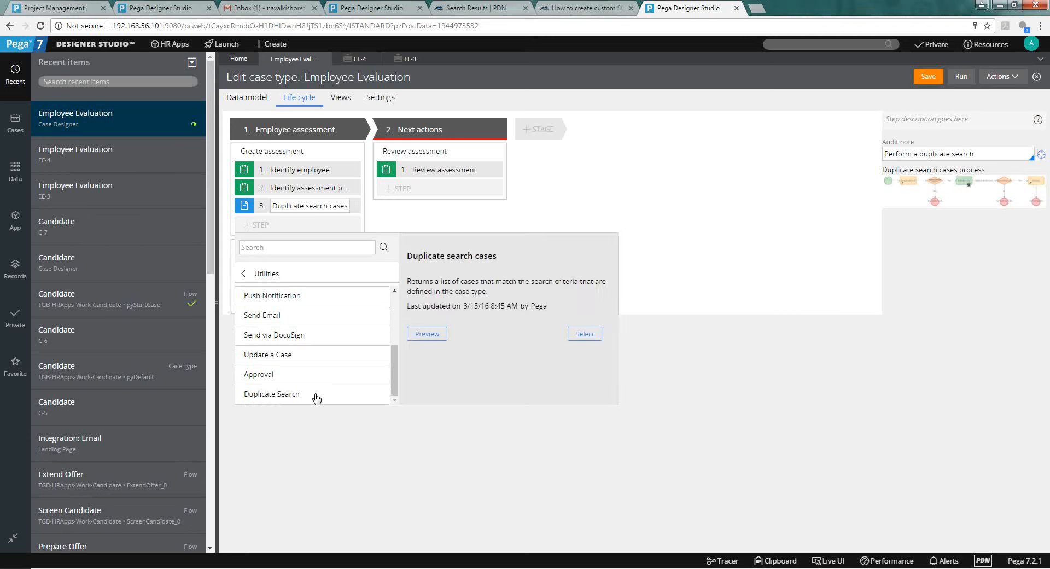
left_click(576, 331)
Select the Duplicate search cases step, save the case type, and open its duplicate-tracking settings.
left_click(340, 208)
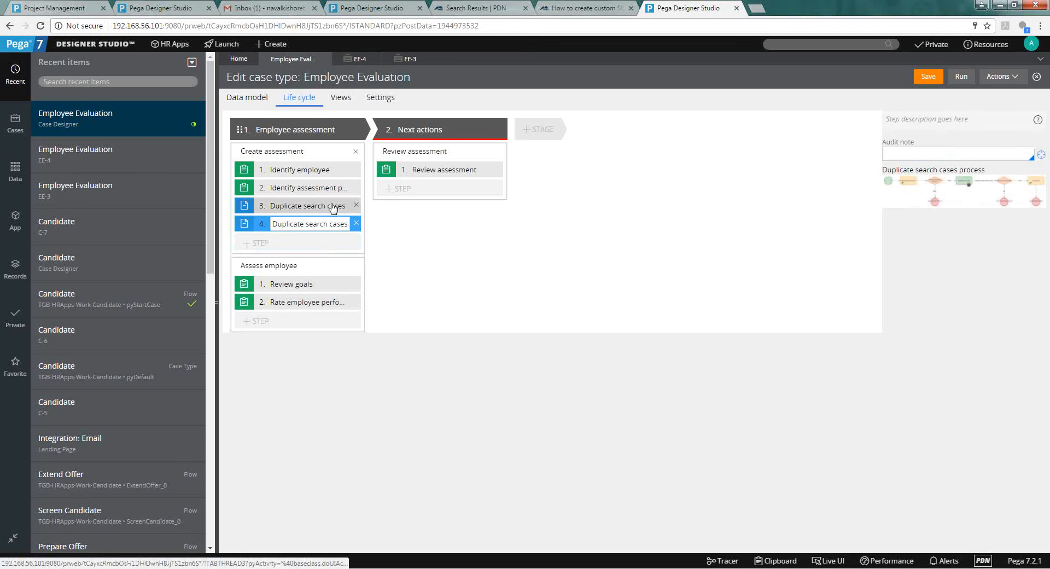
left_click(357, 205)
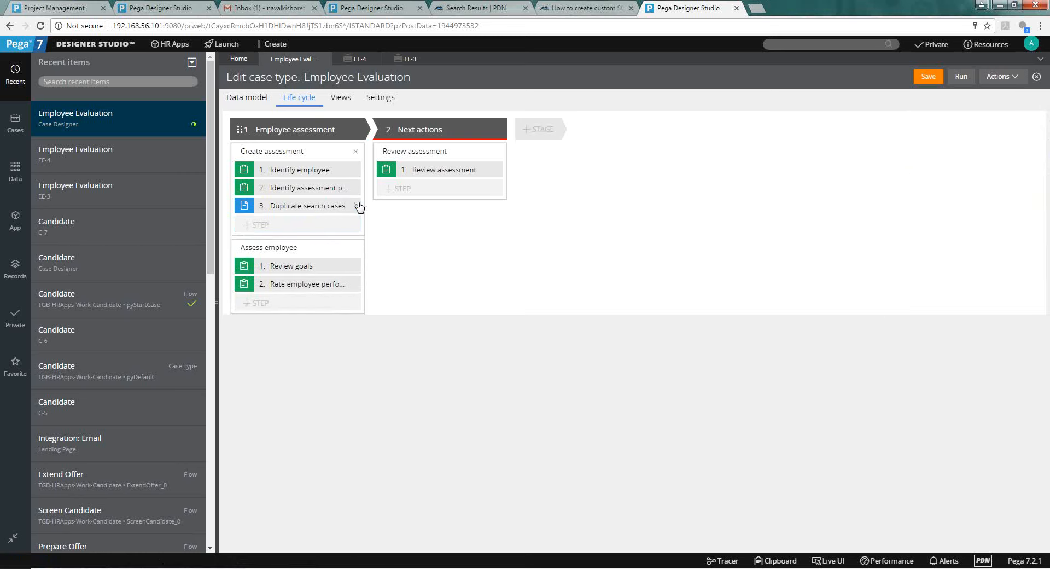
left_click(315, 205)
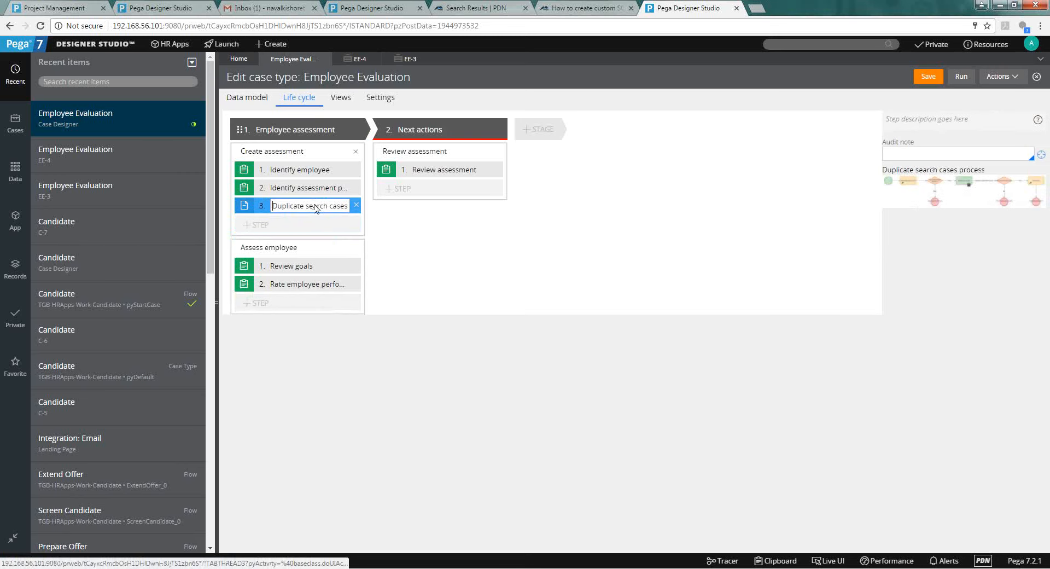
left_click(928, 77)
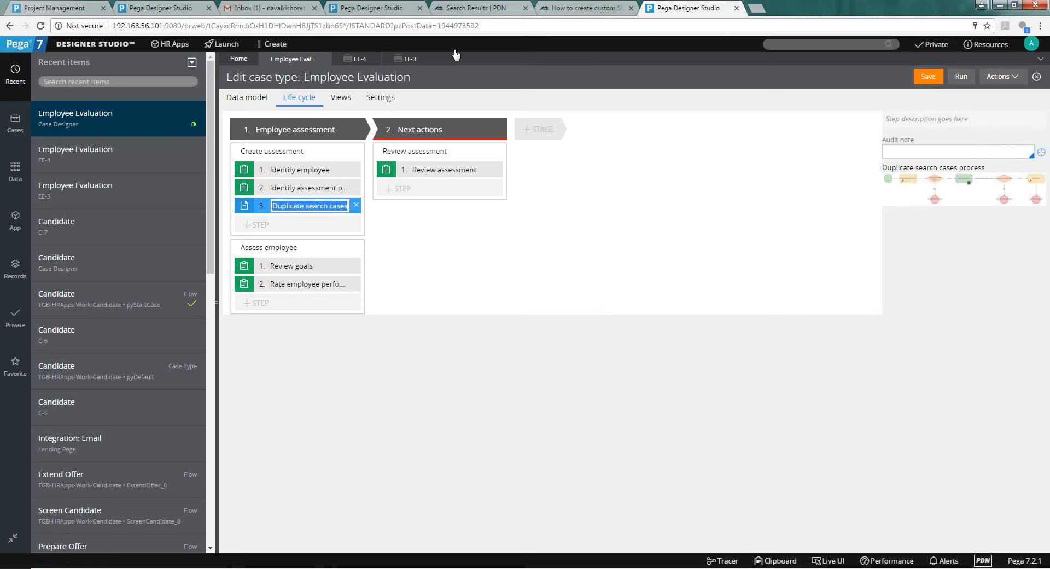
left_click(378, 99)
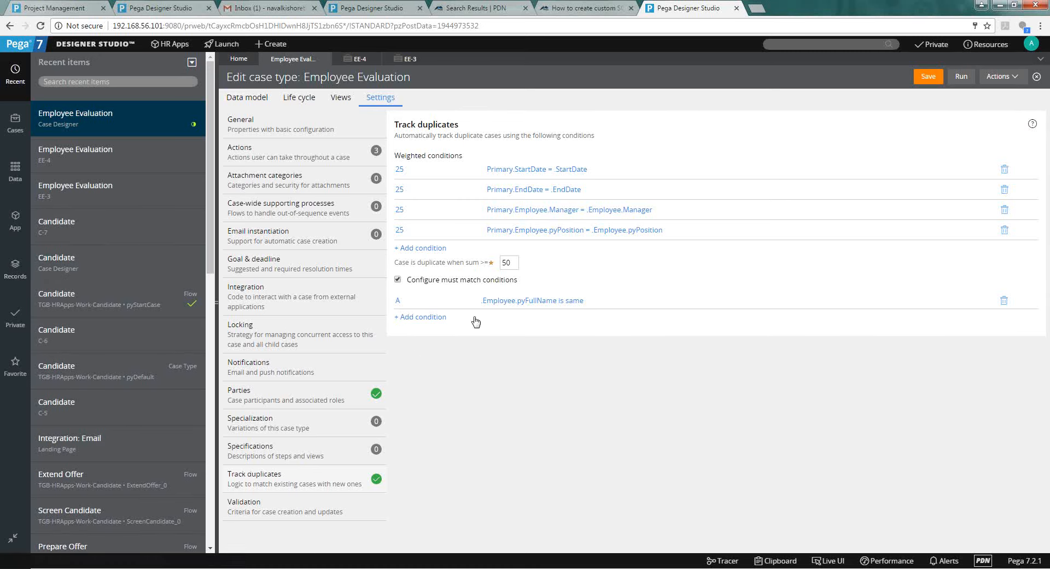
List Case Match rules in the Records explorer and open pyDefaultCaseMatch for Employee Evaluation.
left_click(19, 277)
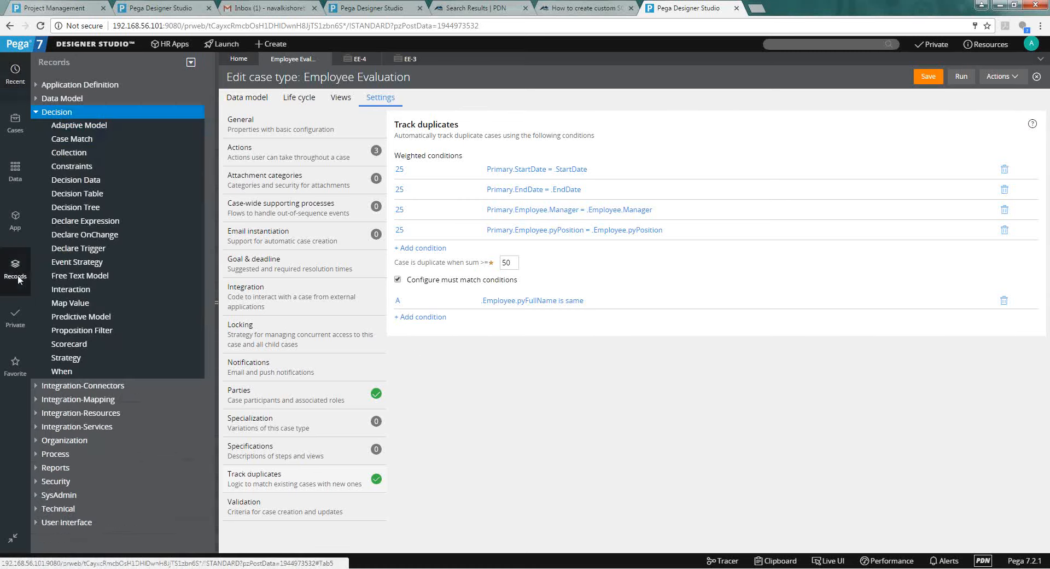
left_click(90, 140)
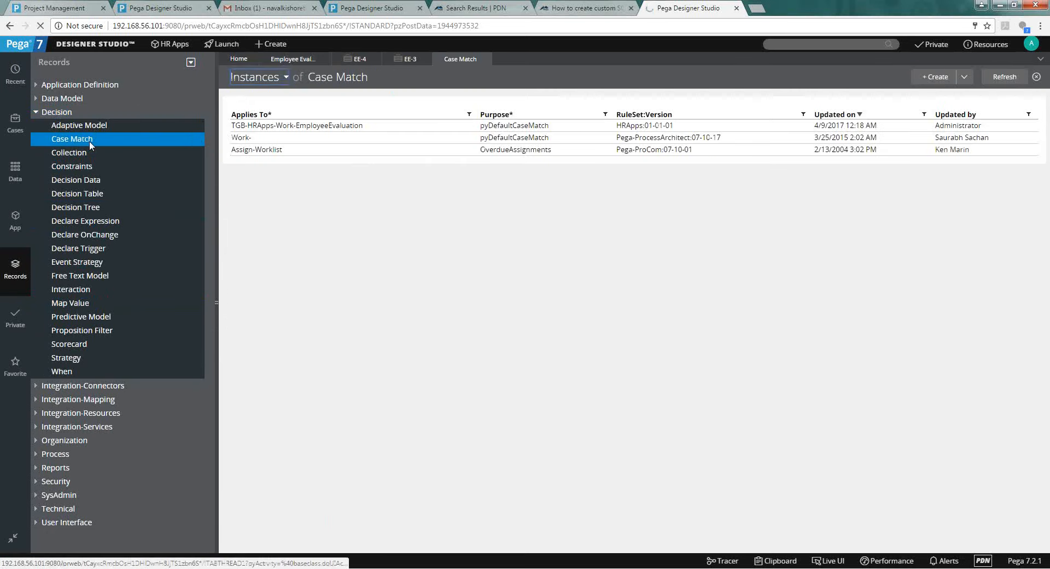
left_click(545, 127)
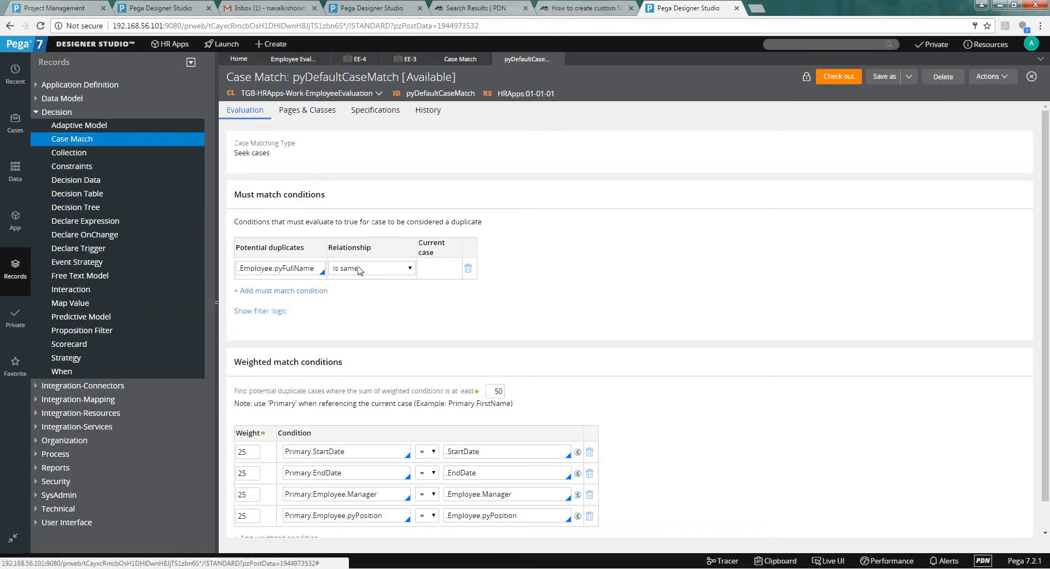
Review the must-match relationship operators without changing them and show the filter logic.
triple_click(274, 221)
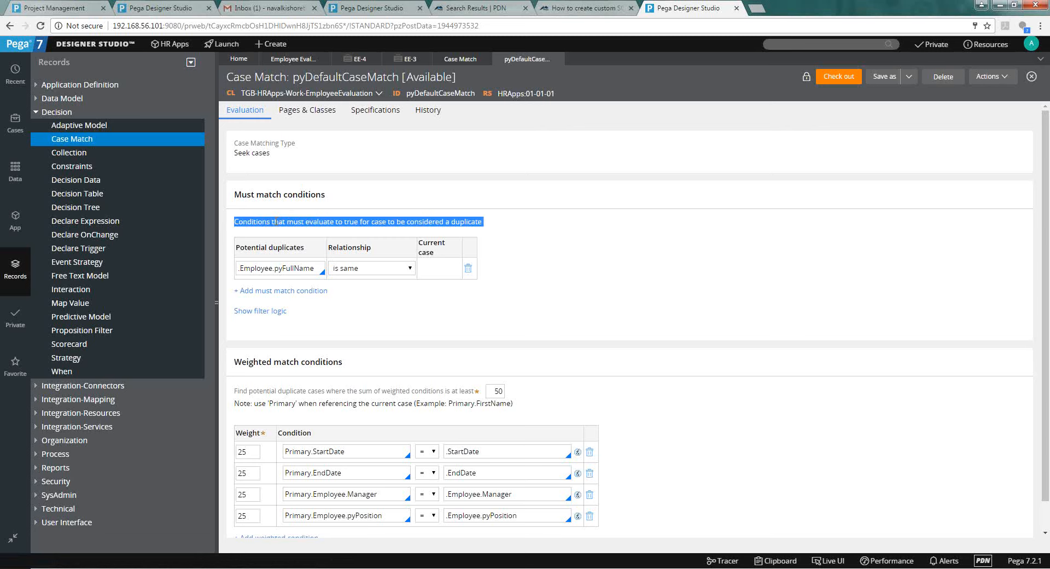
left_click(387, 268)
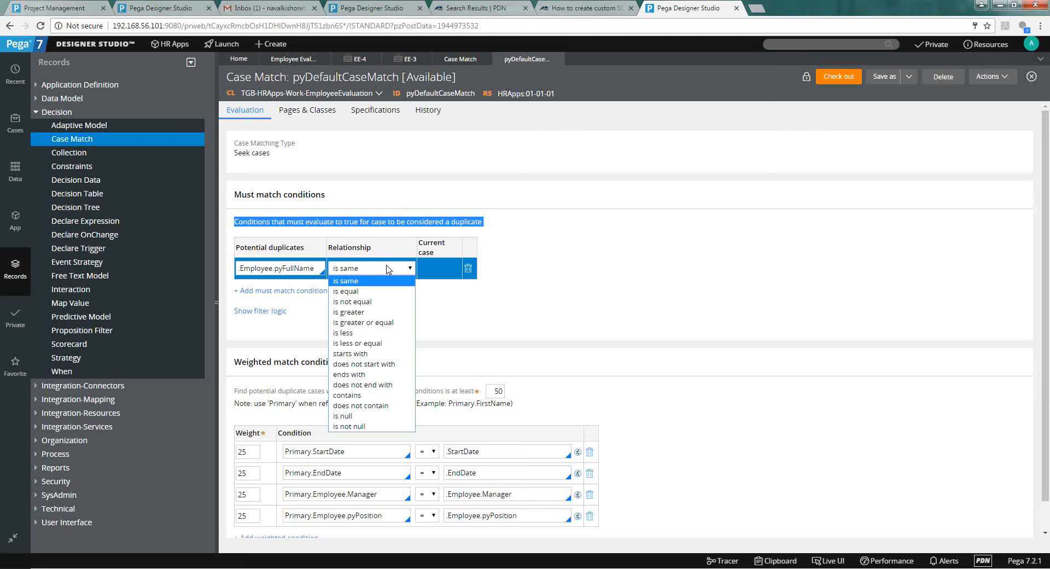
left_click(581, 236)
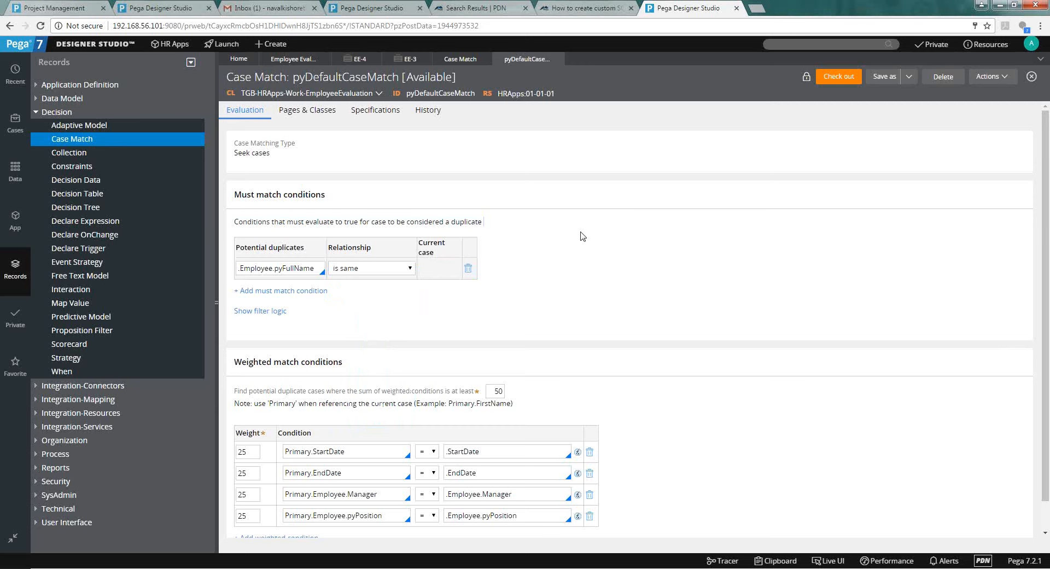
left_click(263, 312)
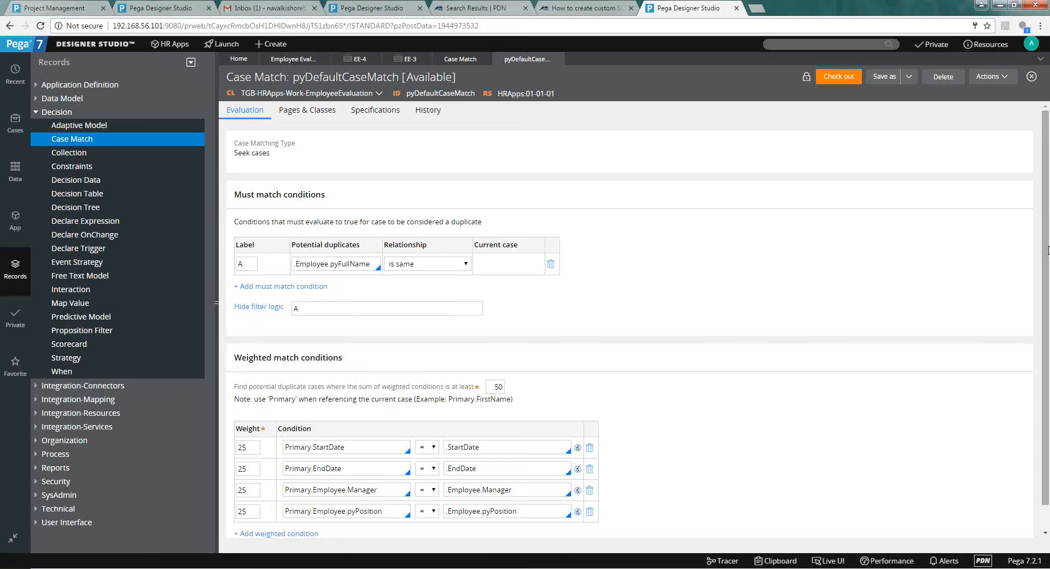
left_click_drag(1047, 261, 1048, 283)
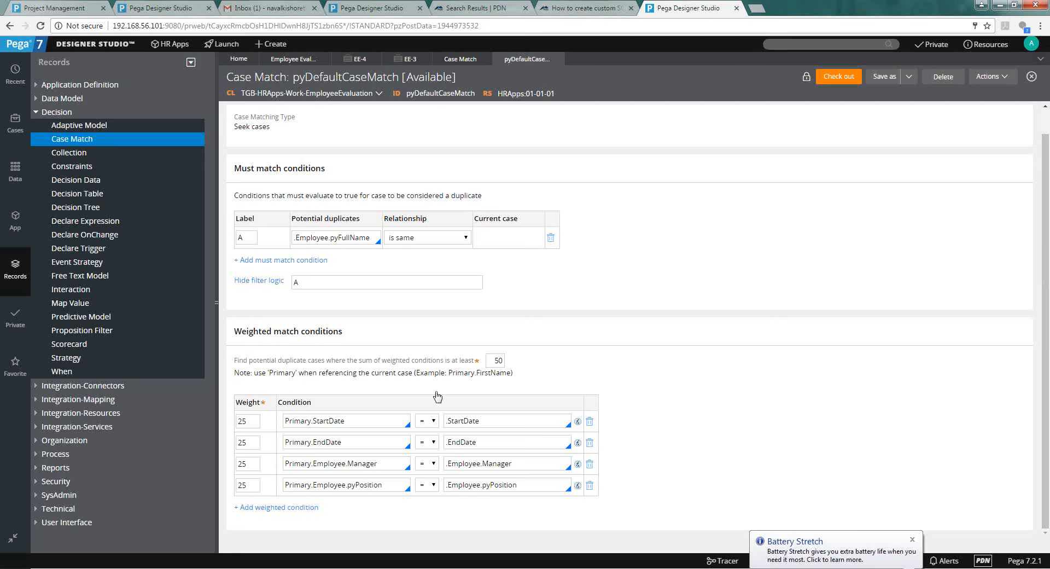
left_click(439, 567)
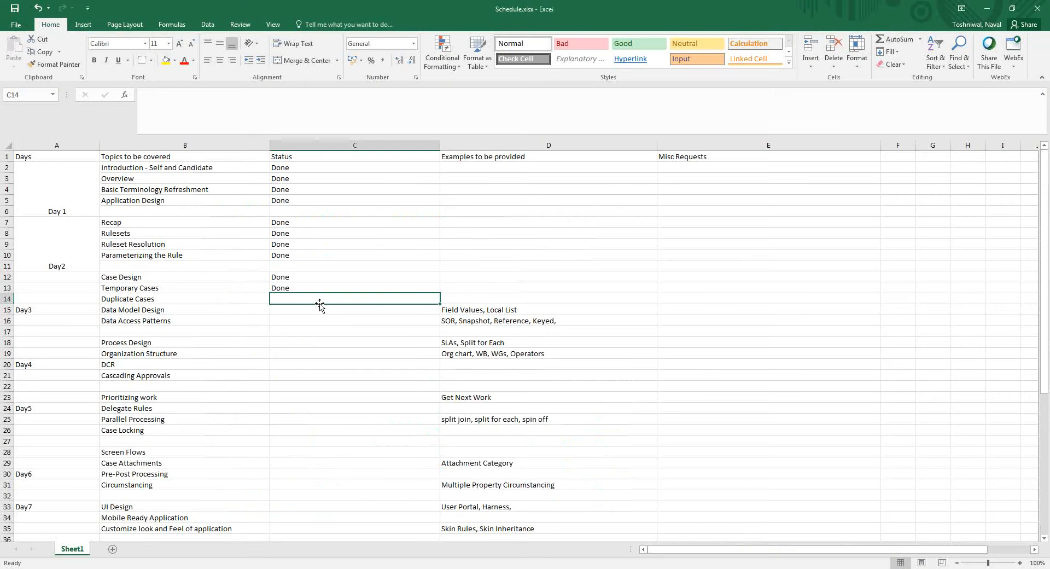
Enter Done as the Duplicate Cases status in Schedule.xlsx, then return to Word.
type("Done")
key("Return")
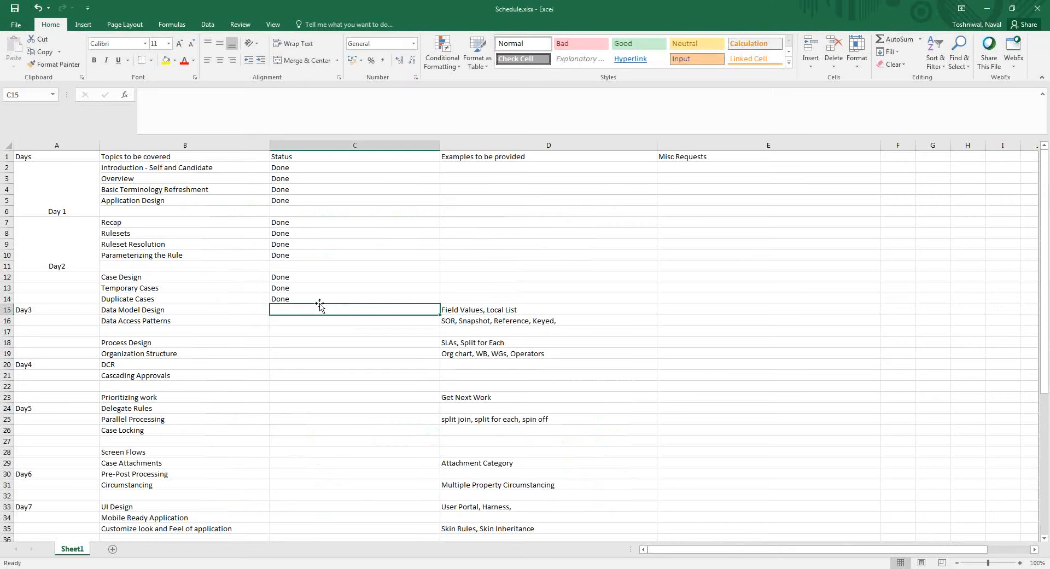
key("Left")
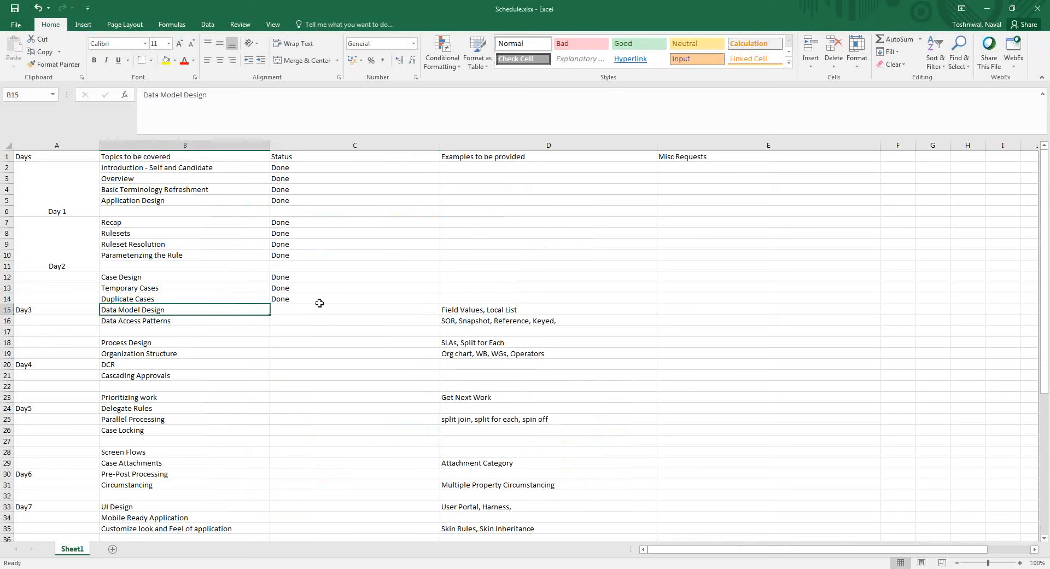
key("Right")
key("alt+Tab")
key("alt+Tab")
key("alt+Tab")
key("alt+Tab")
key("alt+Tab")
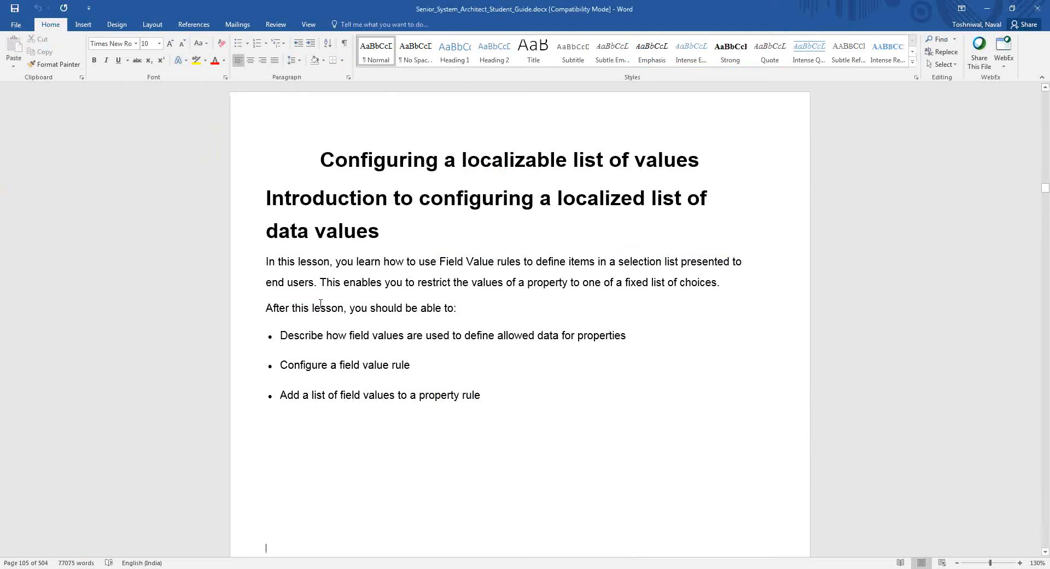
Scroll up to the Track duplicates example: four conditions weighted 25, threshold 50.
scroll(321, 304, "up", 20)
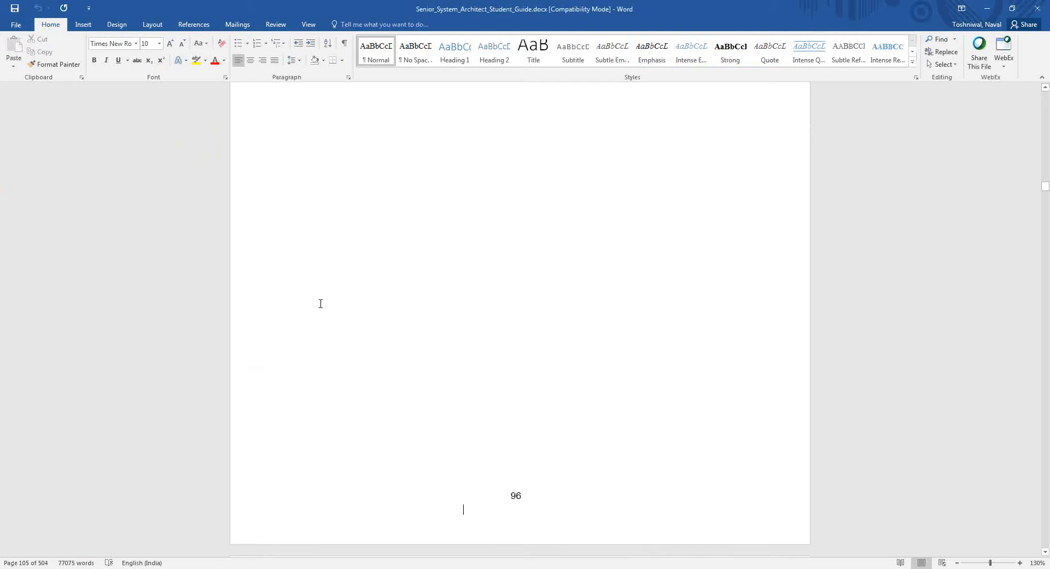
scroll(321, 304, "up", 6)
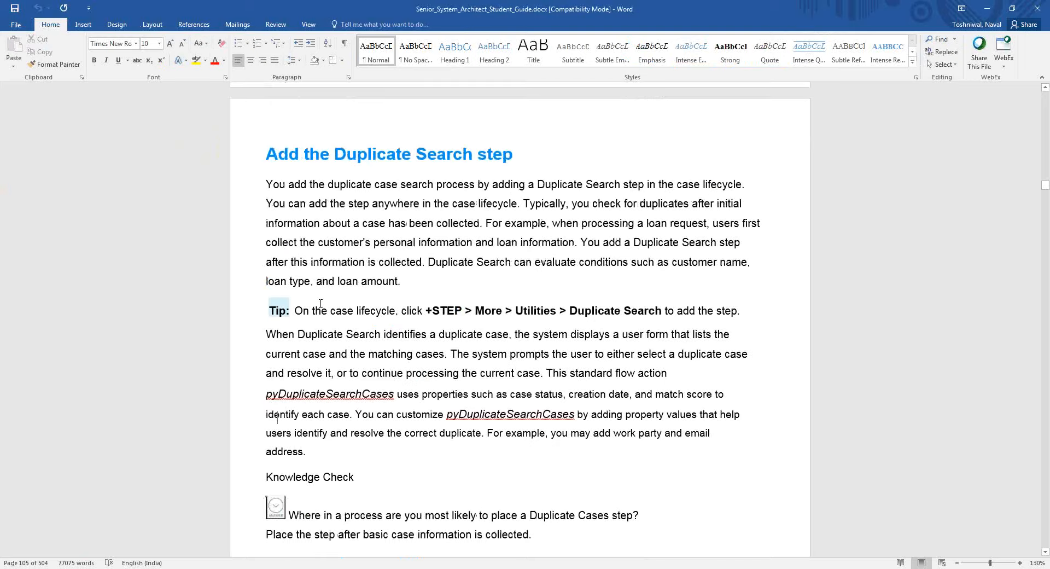
scroll(320, 303, "up", 7)
scroll(320, 304, "up", 14)
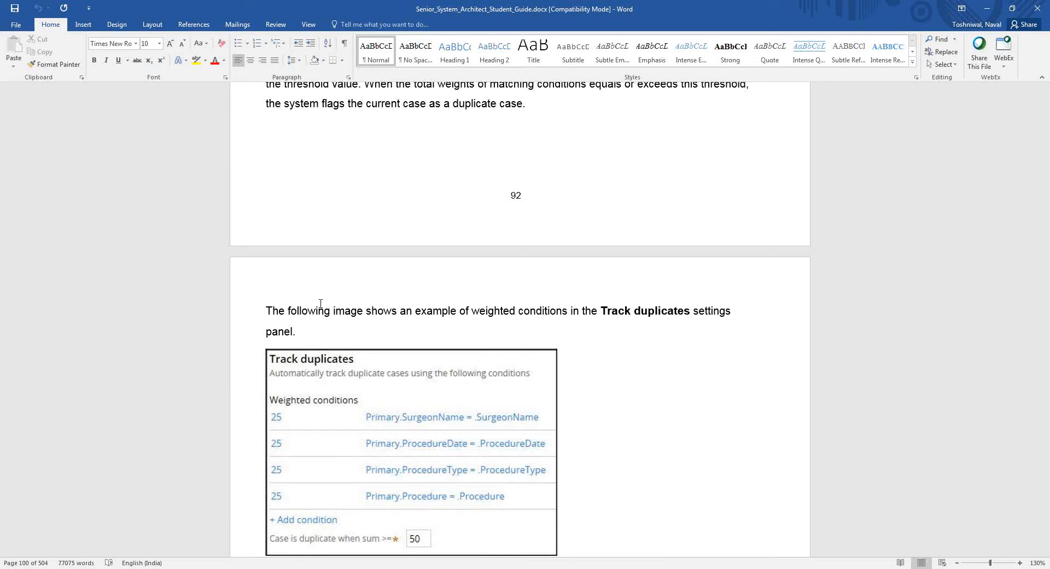
key("alt+Tab")
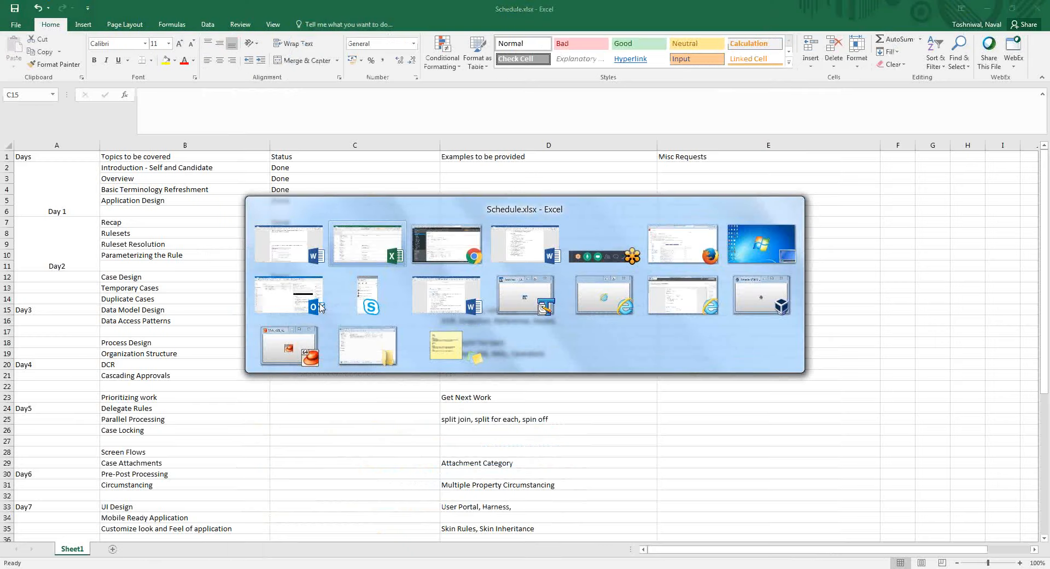
Cycle windows back to the Senior System Architect Word guide and focus its text.
key("alt+shift+Tab")
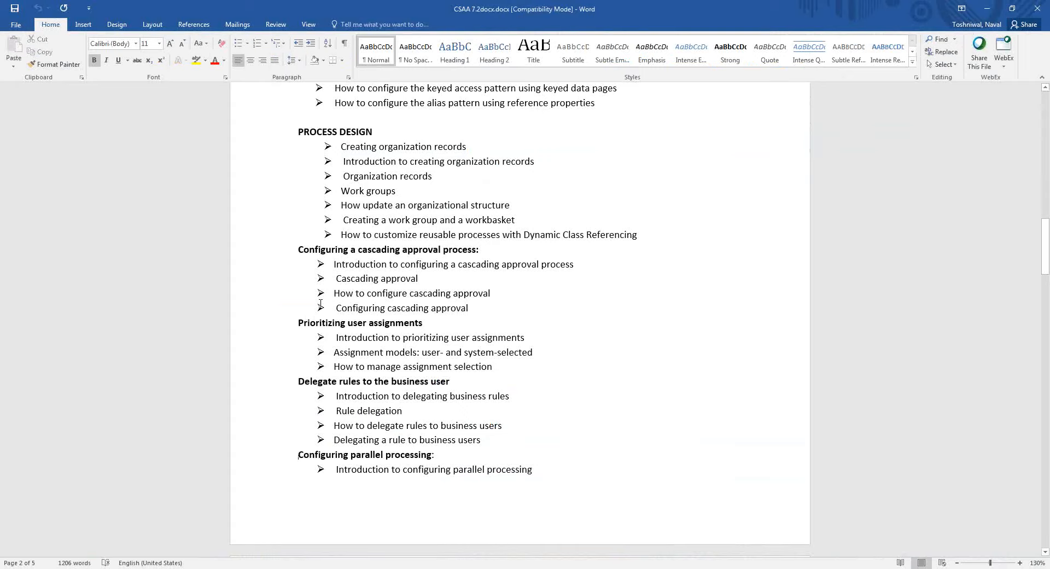
key("alt+Tab")
key("Tab")
key("Tab")
key("alt+Tab")
key("Tab")
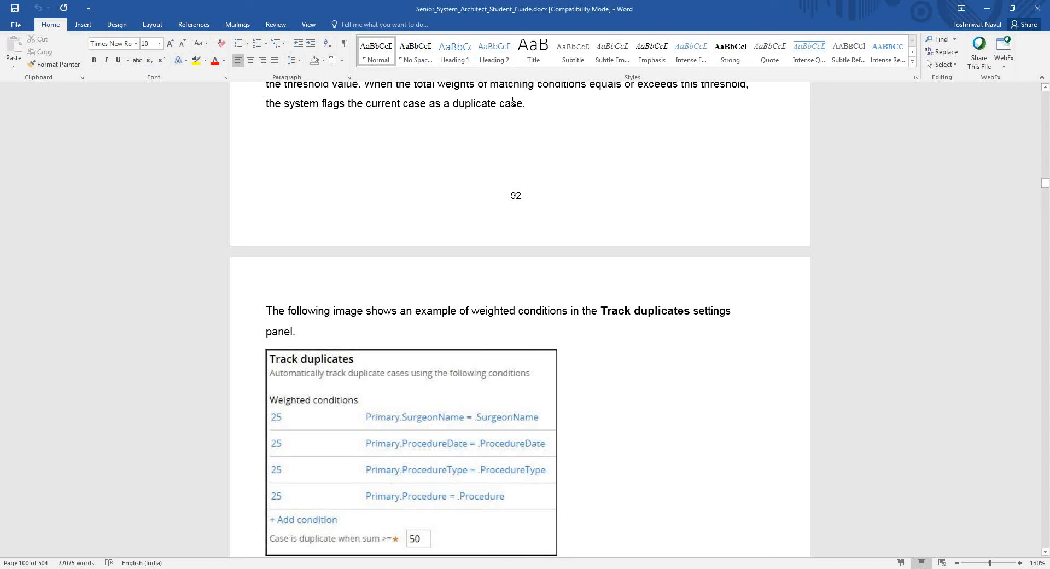
left_click(580, 331)
Page through the Field values lesson up to the Field Value record screenshot, then return to Pega.
scroll(579, 331, "down", 20)
key("Page_Down")
key("Page_Down")
key("Page_Down")
key("Page_Down")
key("Page_Down")
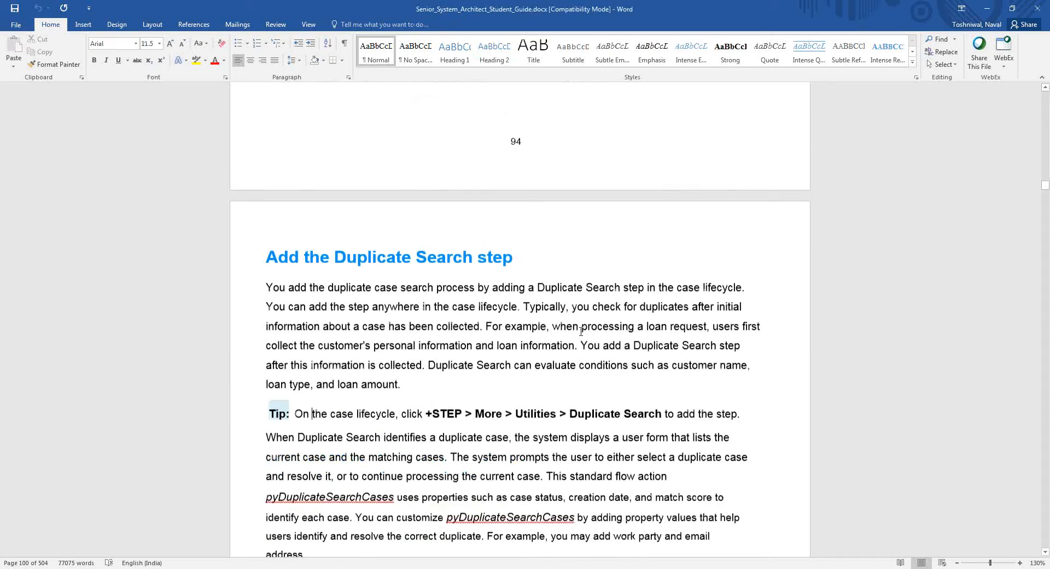
key("Page_Down")
key("Page_Down")
key("Page_Down")
key("Page_Down")
key("Page_Down")
key("Page_Down")
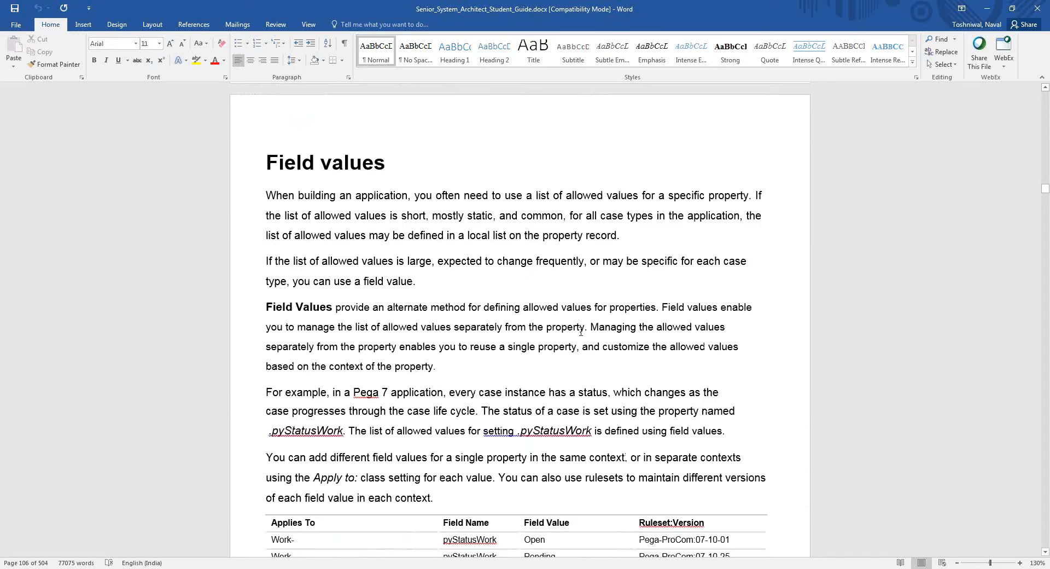
key("Page_Down")
key("Page_Down")
key("Page_Down")
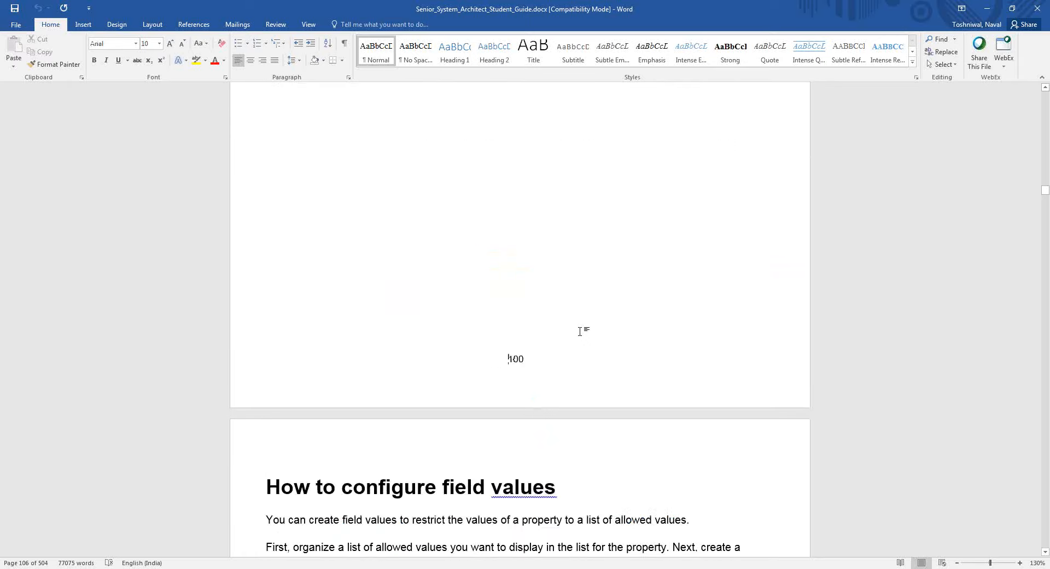
key("Page_Down")
key("Page_Down")
key("Page_Up")
key("Page_Up")
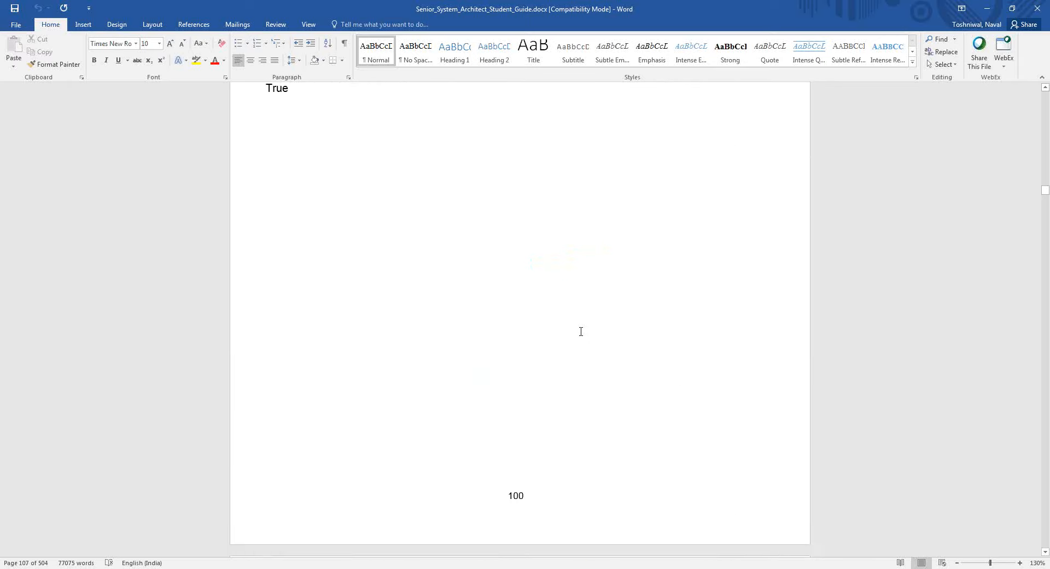
scroll(580, 330, "down", 4)
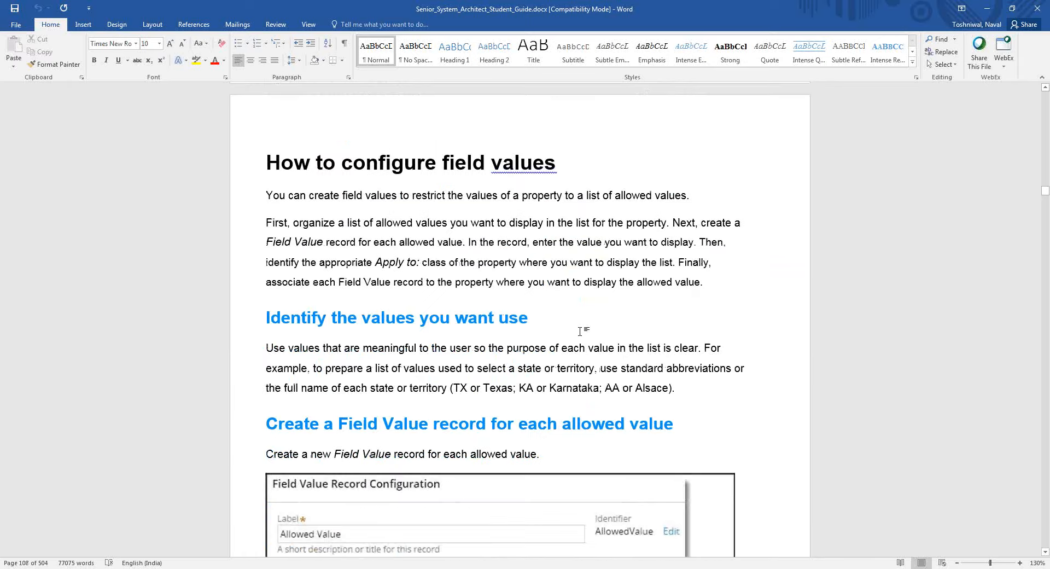
key("Page_Down")
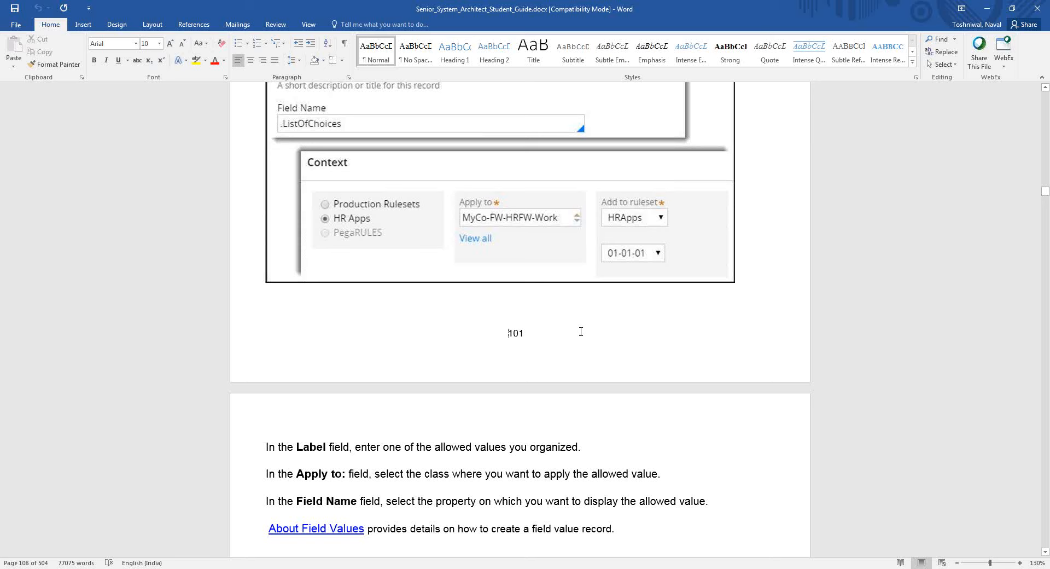
key("Page_Down")
key("Page_Down")
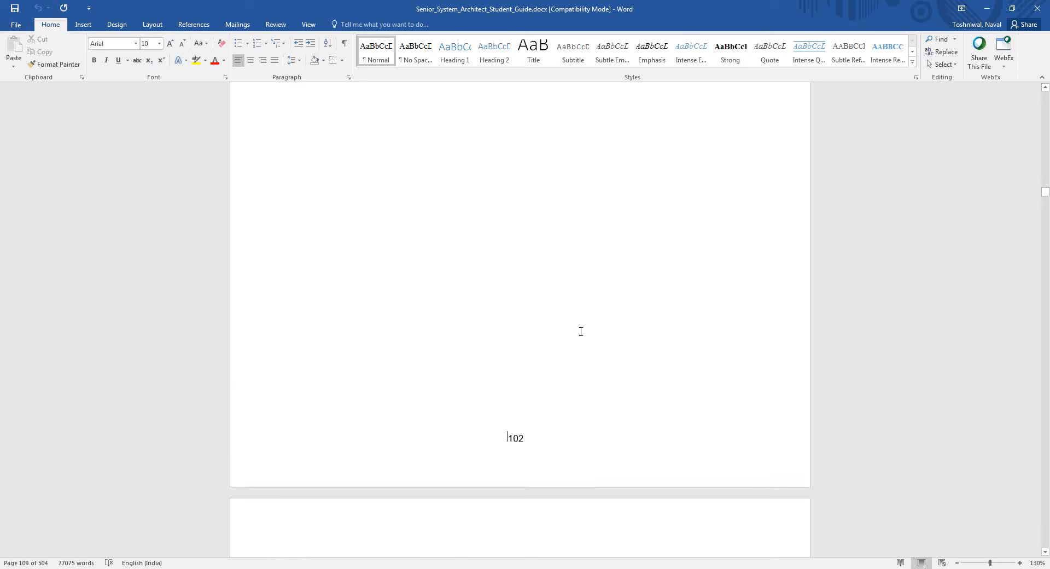
scroll(581, 331, "down", 7)
key("alt+Tab")
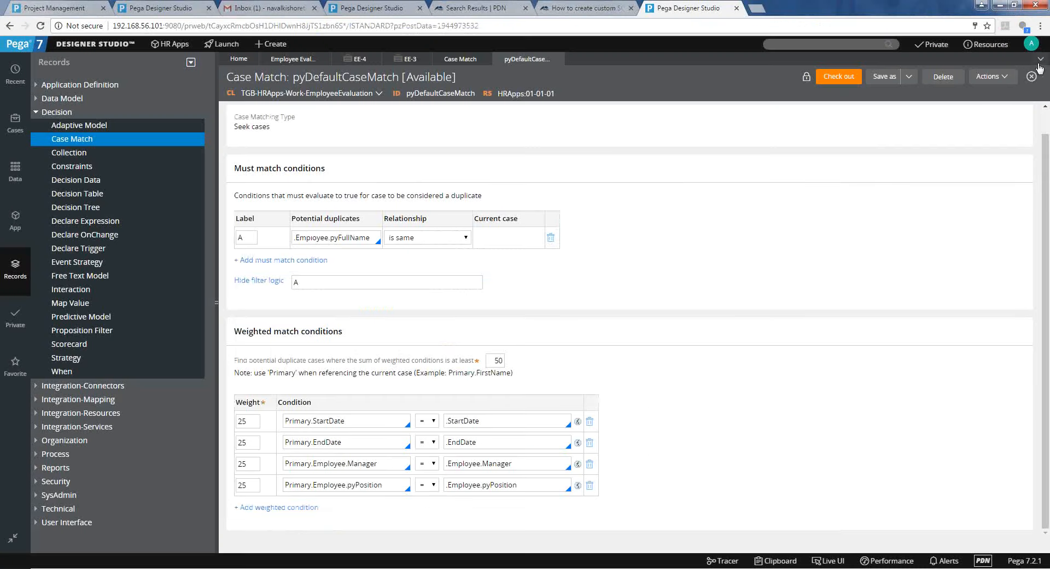
Close the open rule tabs, discarding unsaved changes to pyDefaultCaseMatch.
left_click(1040, 60)
left_click(1019, 159)
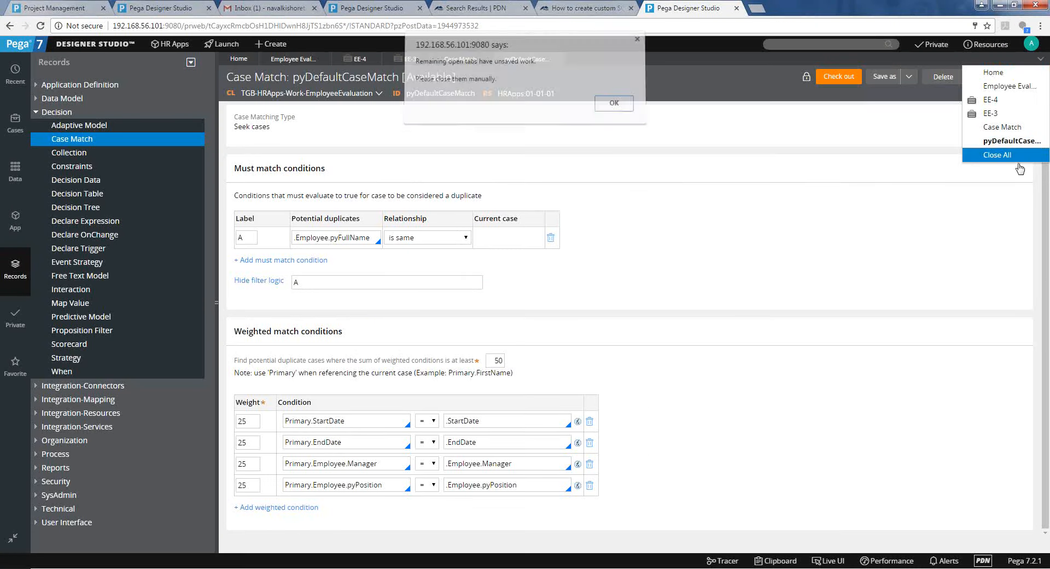
left_click(613, 106)
left_click(325, 59)
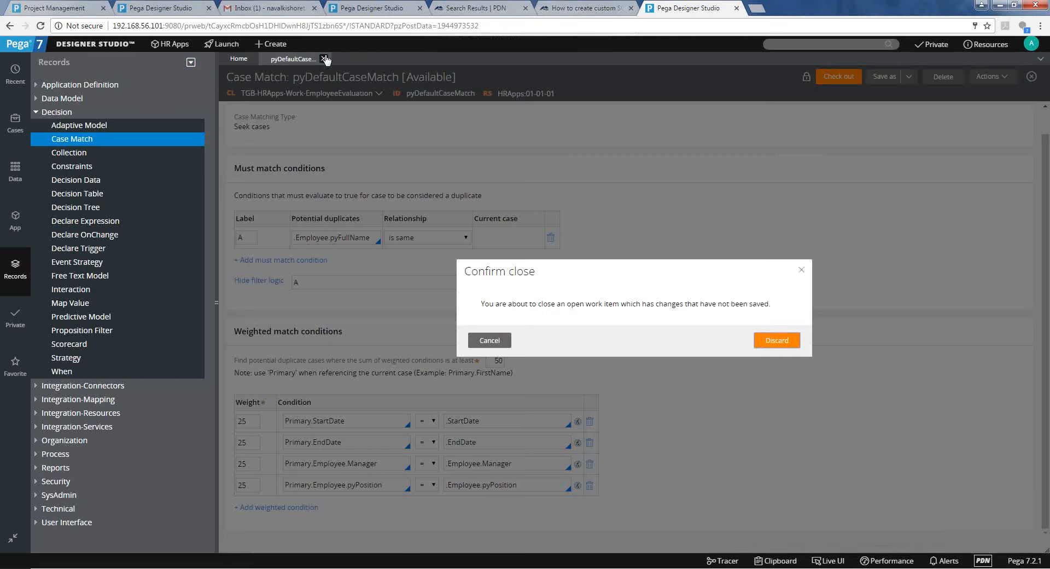
left_click(793, 343)
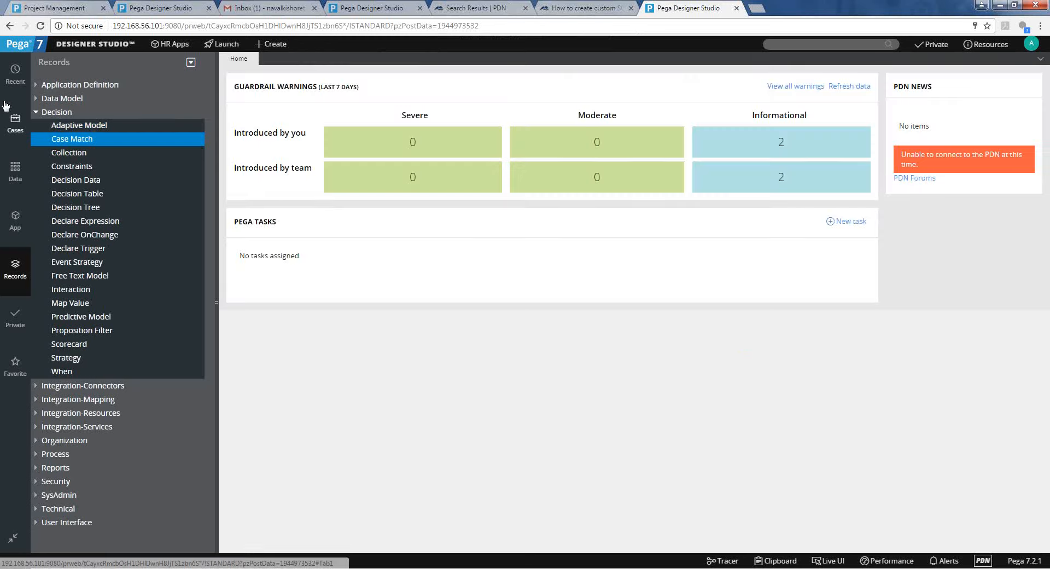
Search for 'oid: .pyStatusWork' in the header search and dismiss the empty results.
left_click(5, 82)
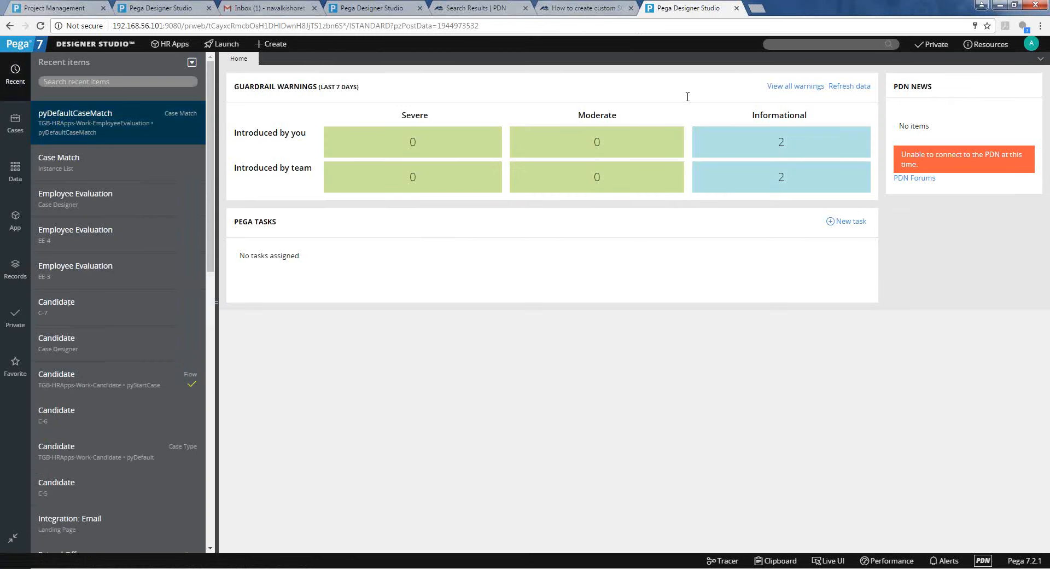
left_click(787, 38)
type(".py")
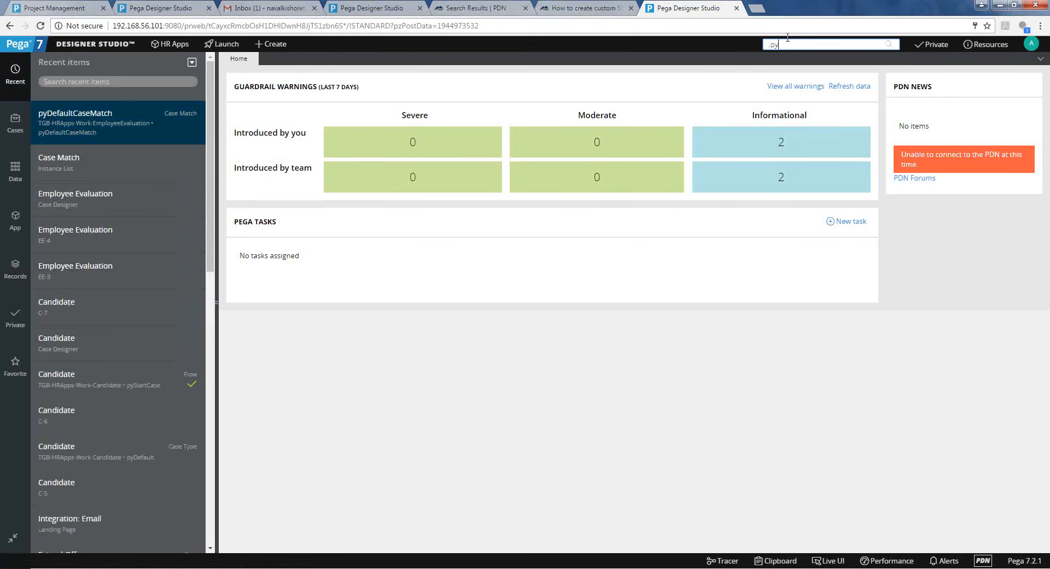
type("StatusWork")
key("Return")
key("Home")
type("oid:")
key("Return")
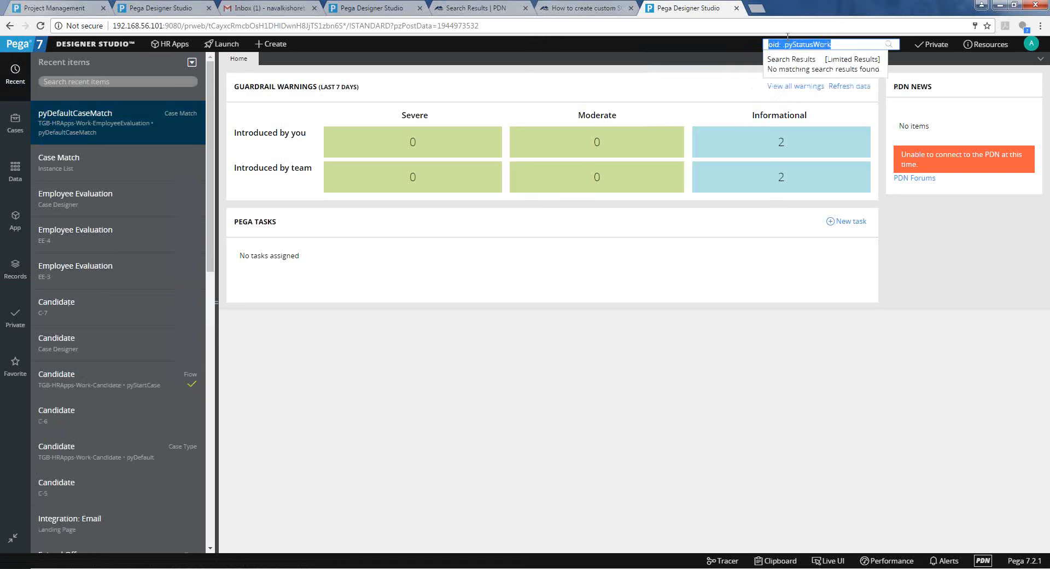
key("alt+Tab")
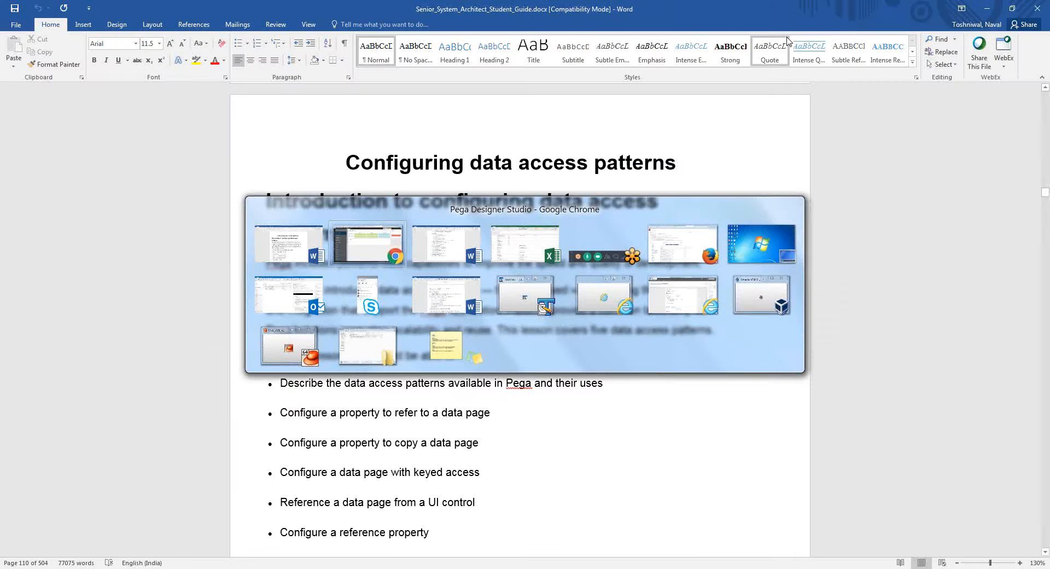
key("alt+Tab")
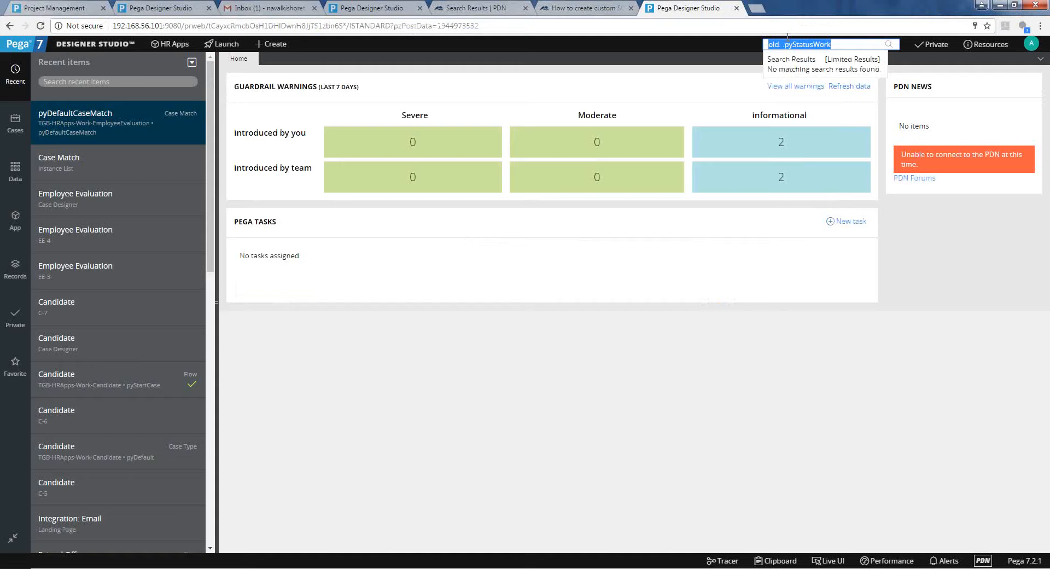
left_click(742, 222)
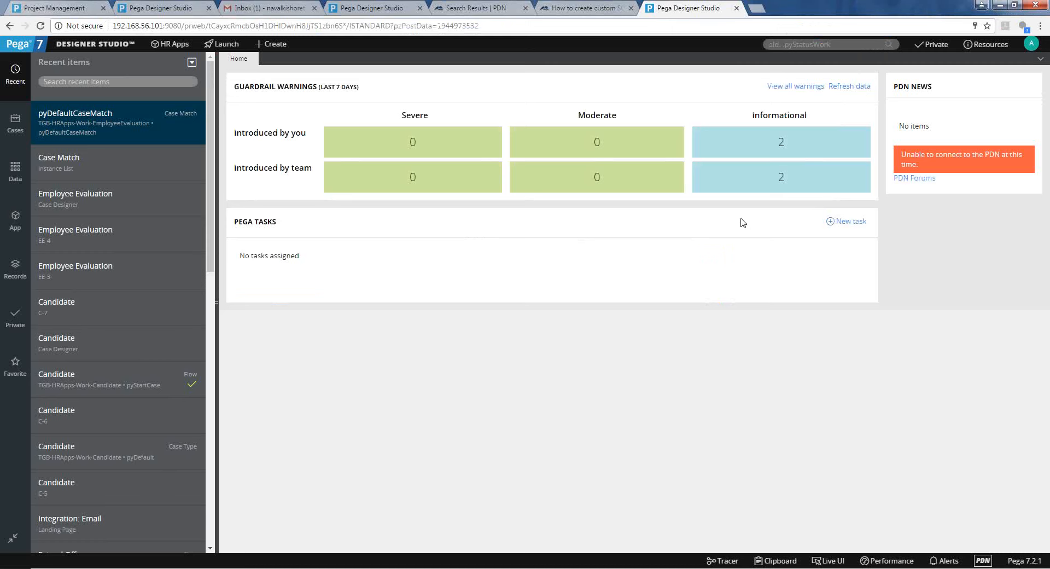
Choose System > Settings > Search from the Designer Studio menu.
left_click(113, 50)
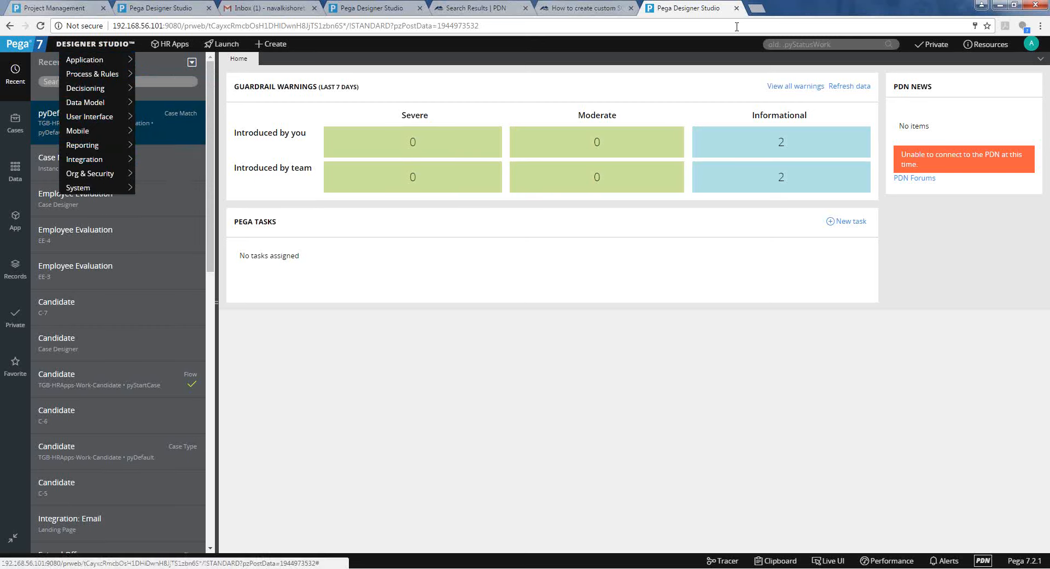
left_click(785, 47)
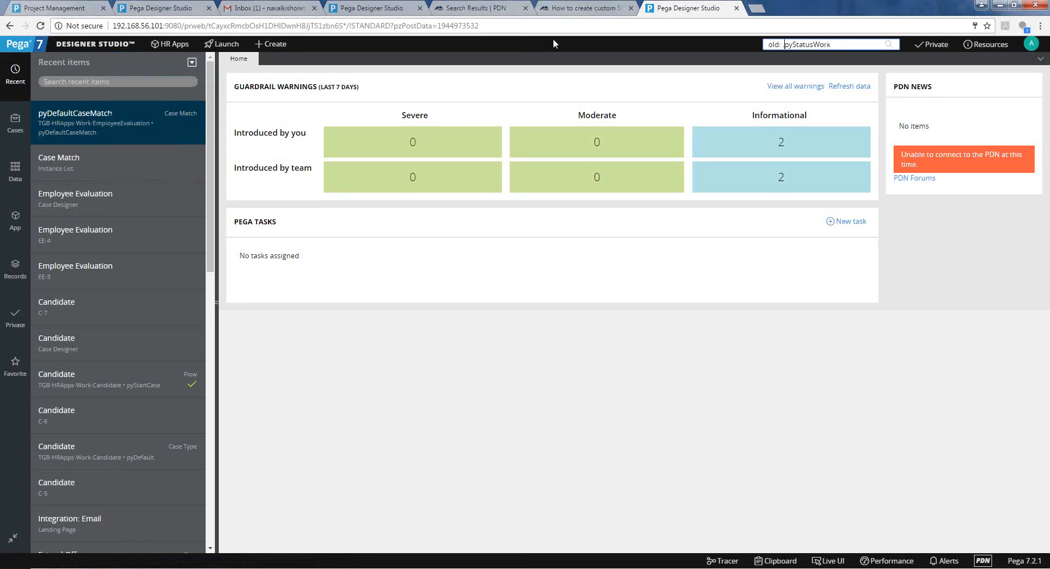
left_click(107, 48)
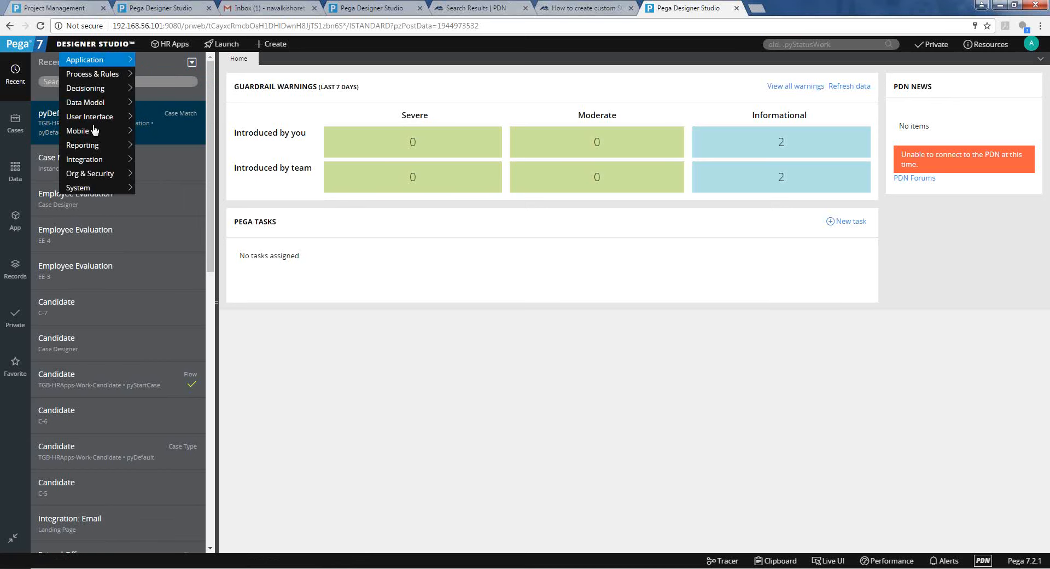
mouse_move(96, 178)
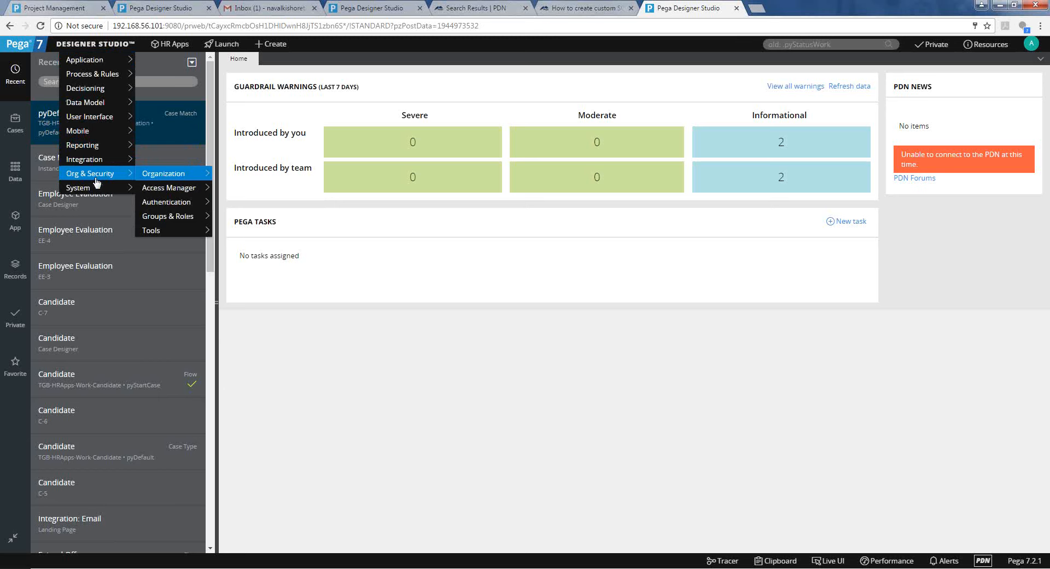
mouse_move(172, 206)
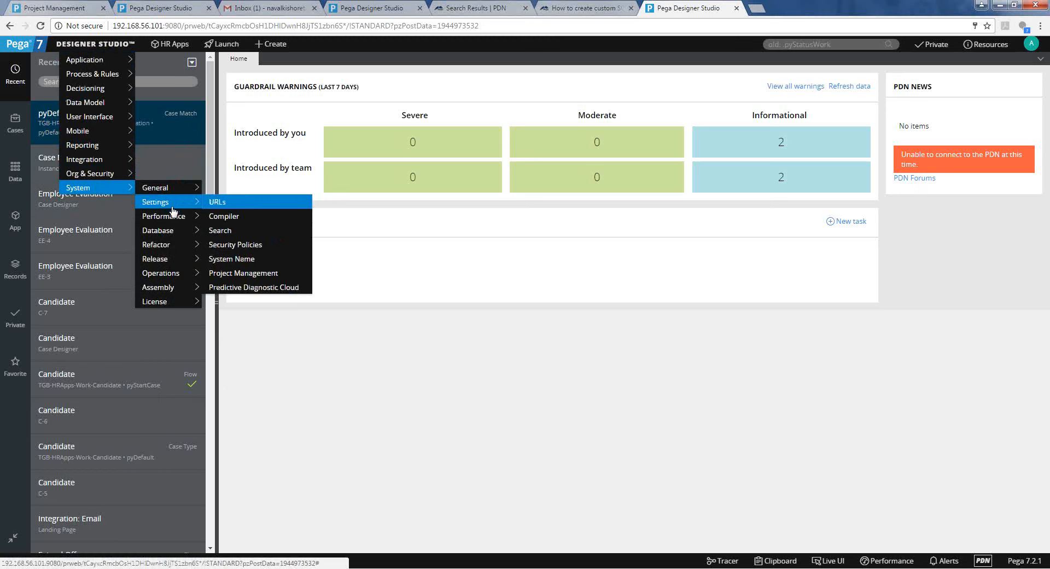
left_click(227, 232)
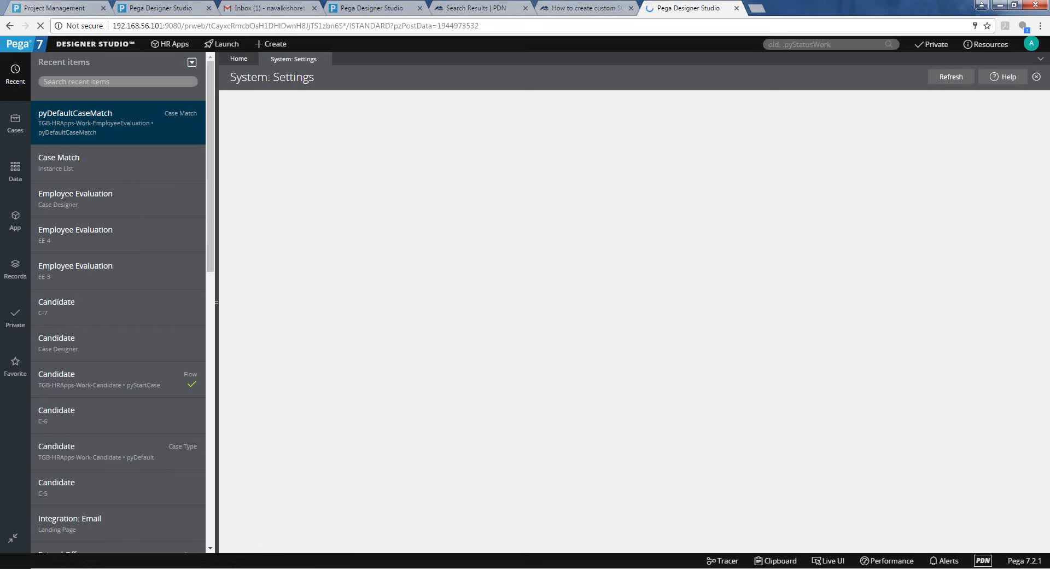
Read the Exercise Guide's Creating work status values exercise and its detailed steps.
mouse_move(354, 567)
mouse_move(405, 520)
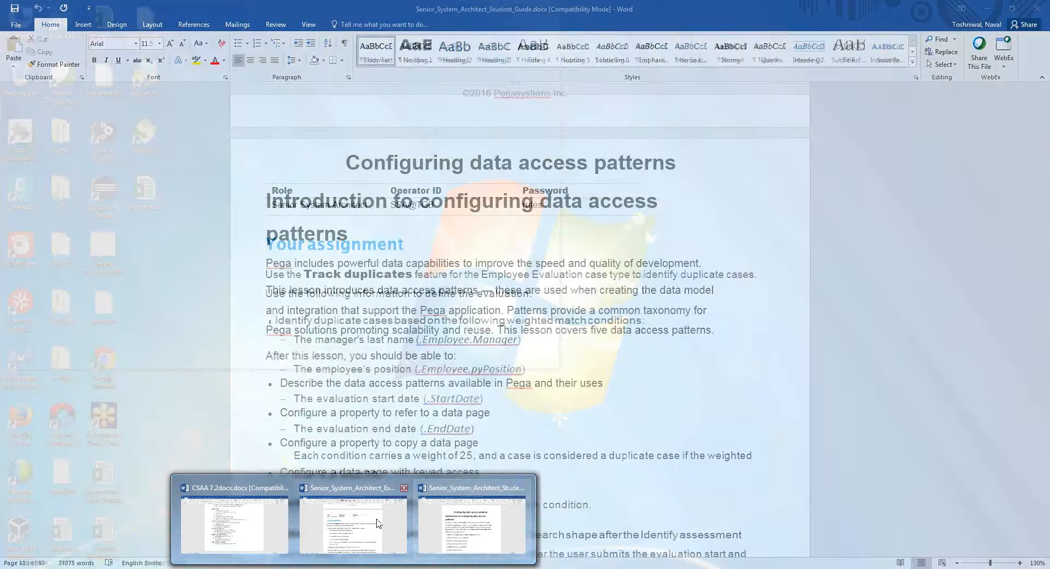
left_click(406, 521)
scroll(425, 495, "down", 20)
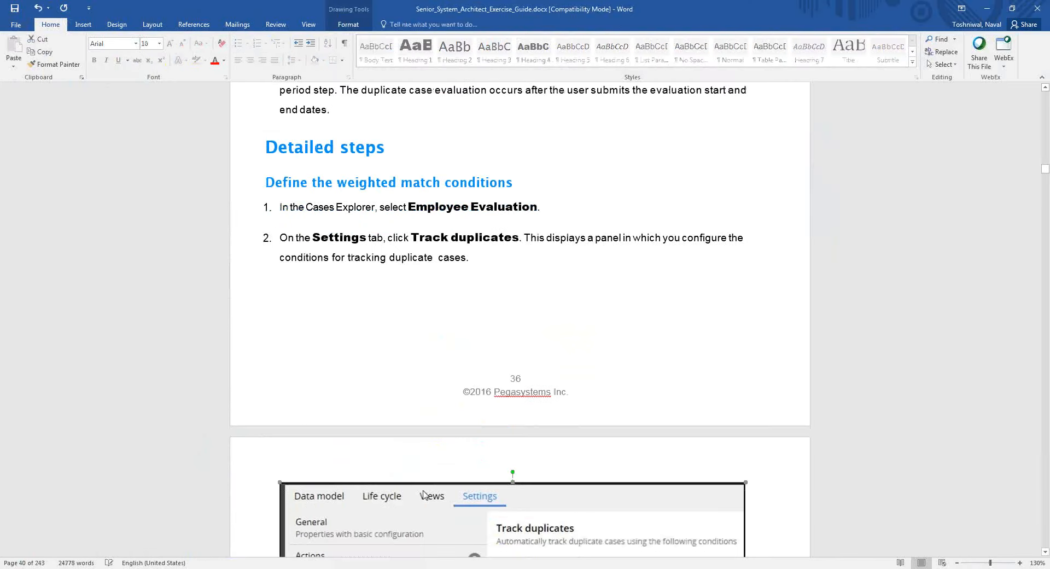
scroll(424, 492, "down", 12)
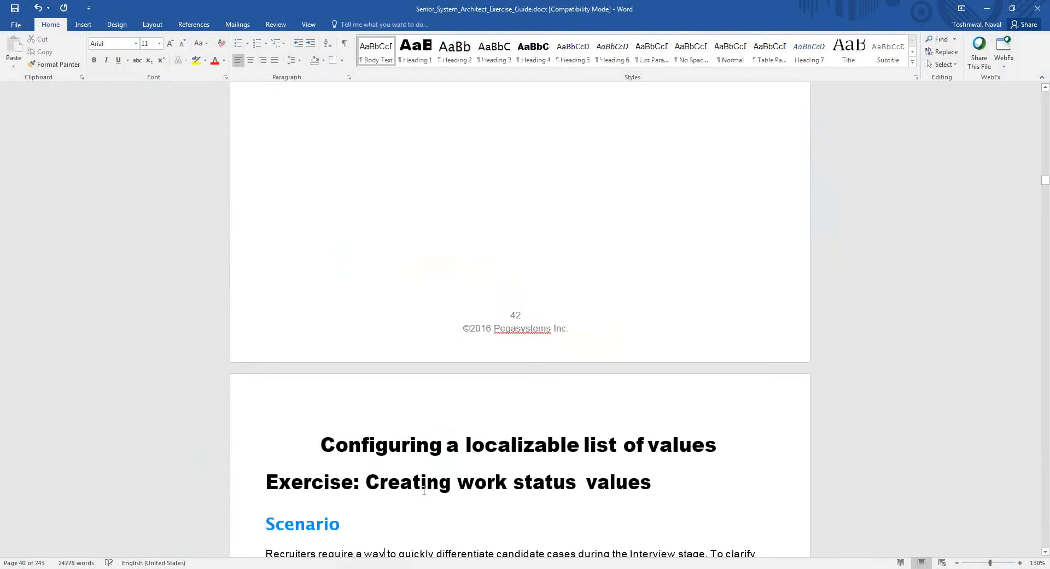
left_click(424, 490)
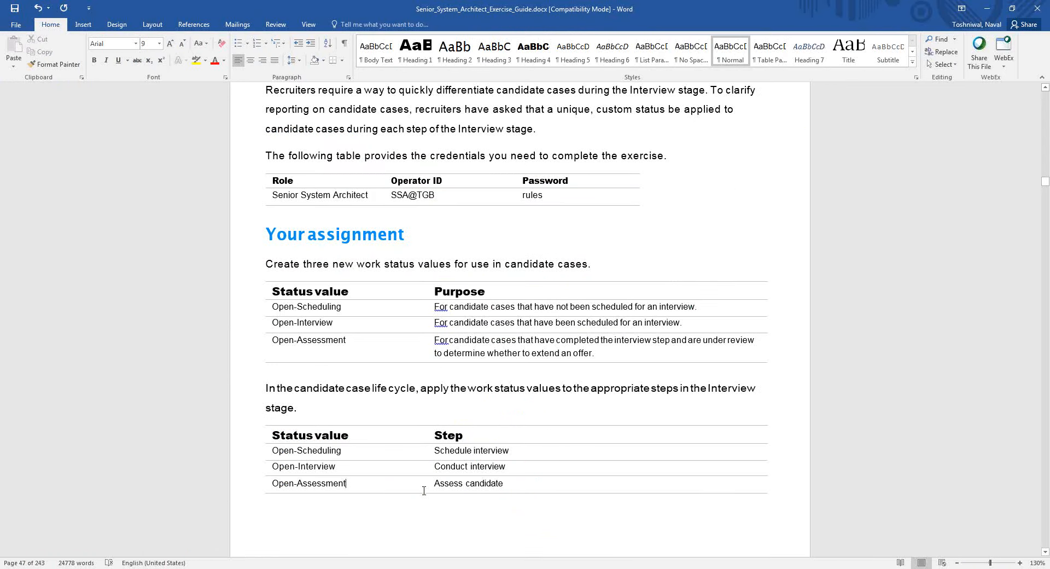
key("Page_Down")
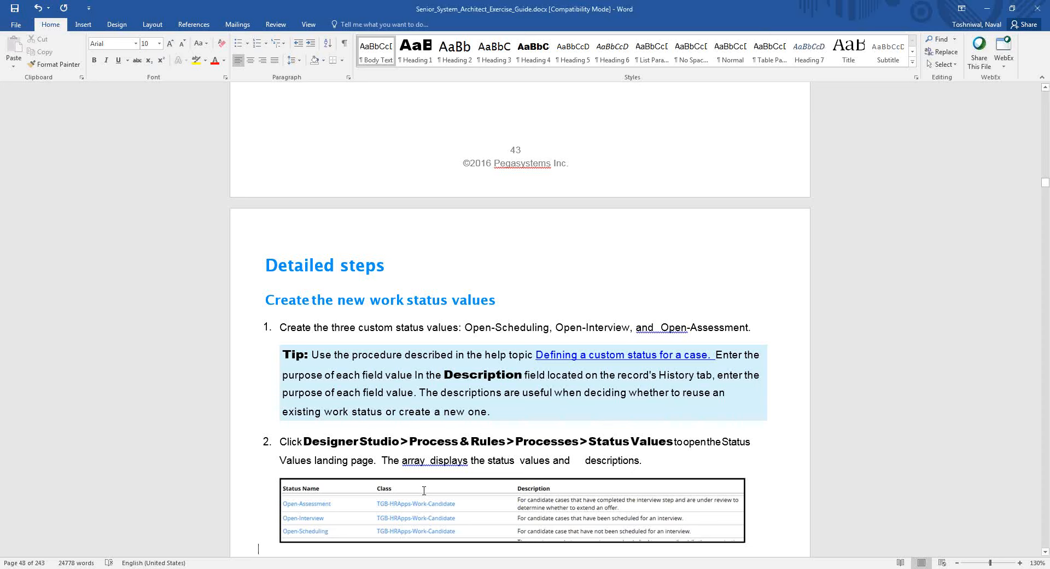
scroll(423, 491, "down", 10)
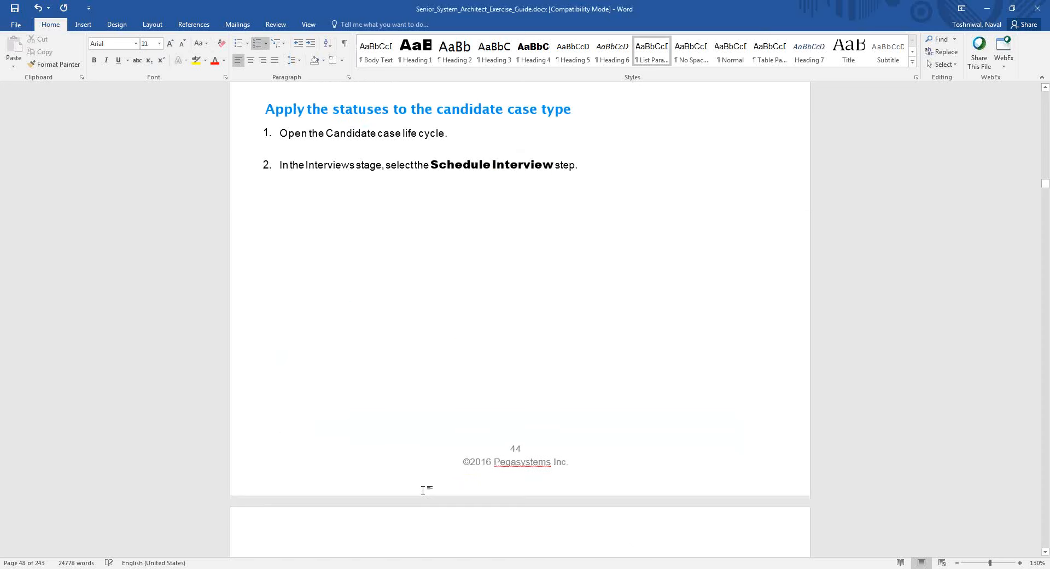
key("alt+Tab")
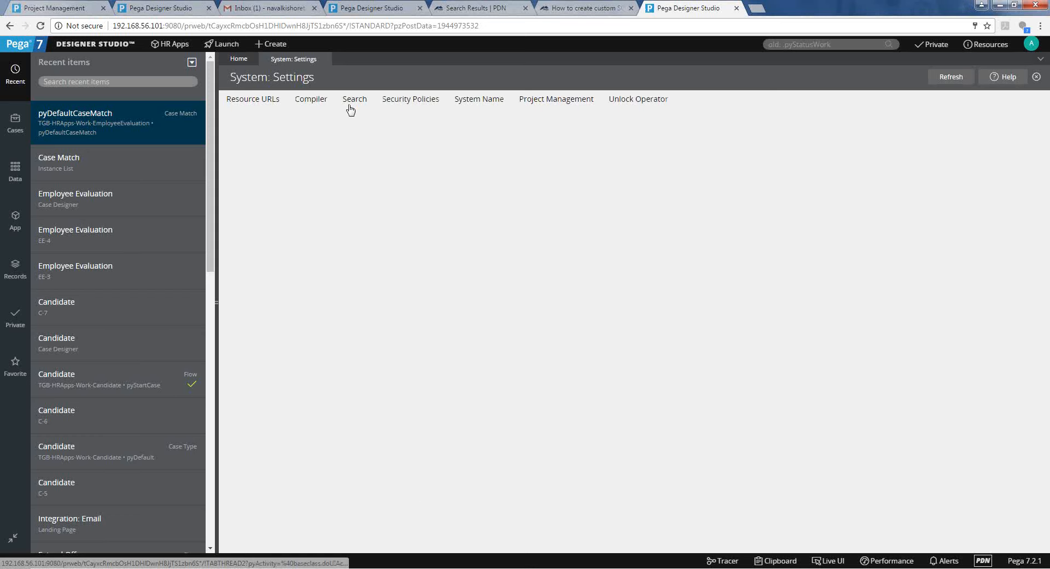
View the Search index settings, rerun the pyStatusWork search, and collapse Decision in Records.
left_click(350, 107)
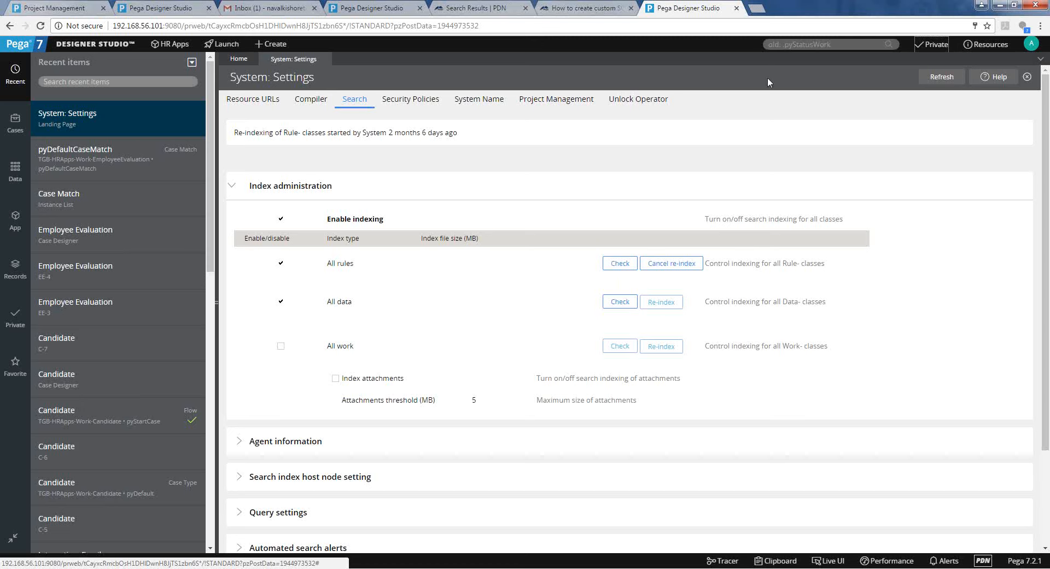
left_click(783, 45)
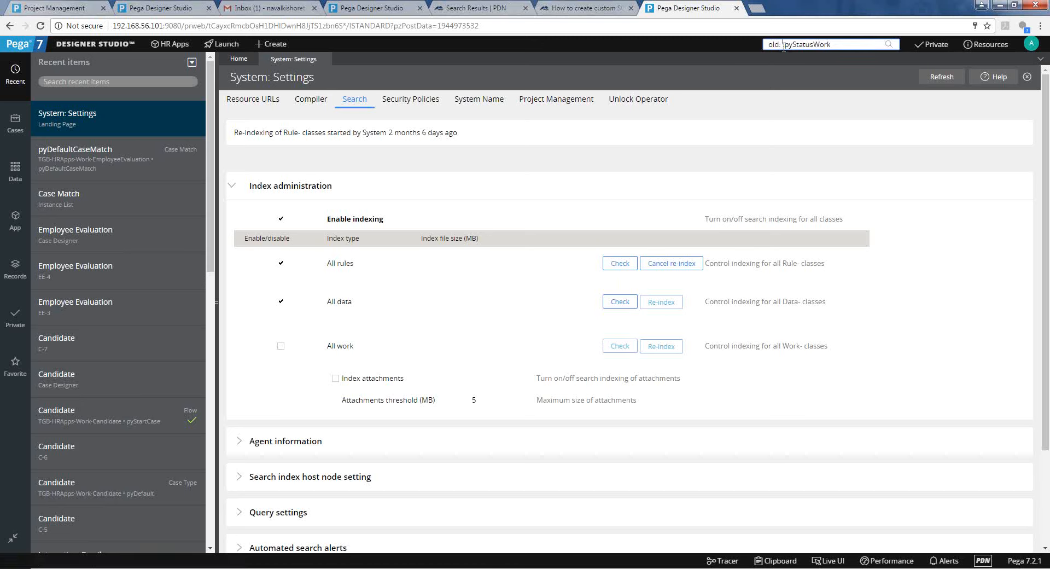
key("Return")
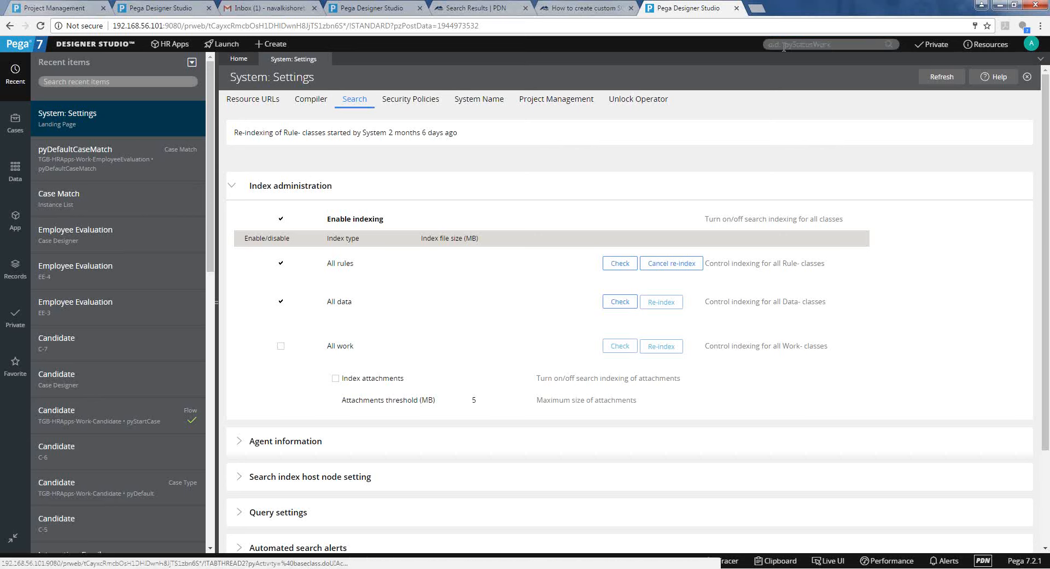
left_click(14, 281)
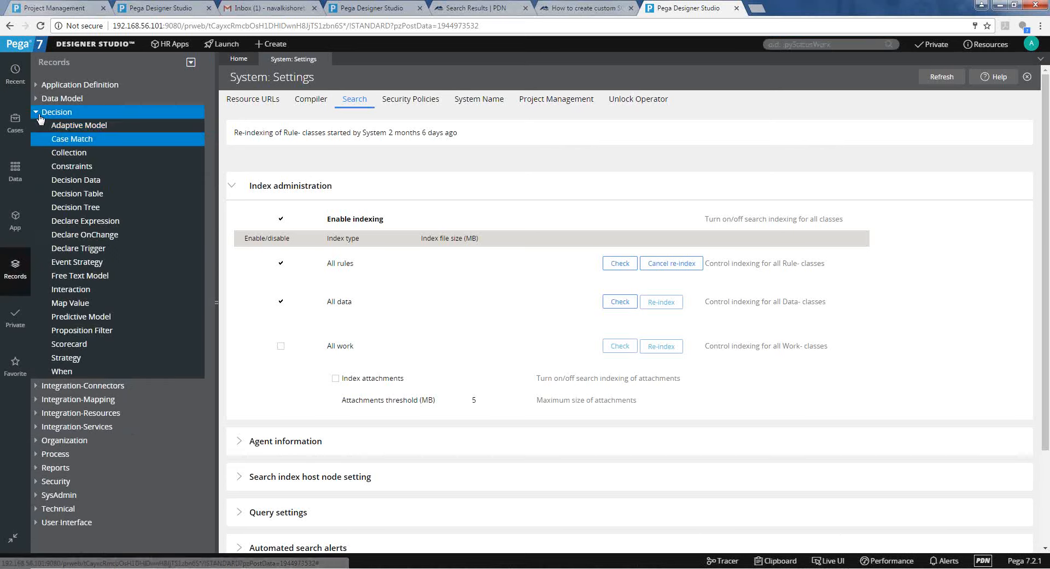
left_click(36, 111)
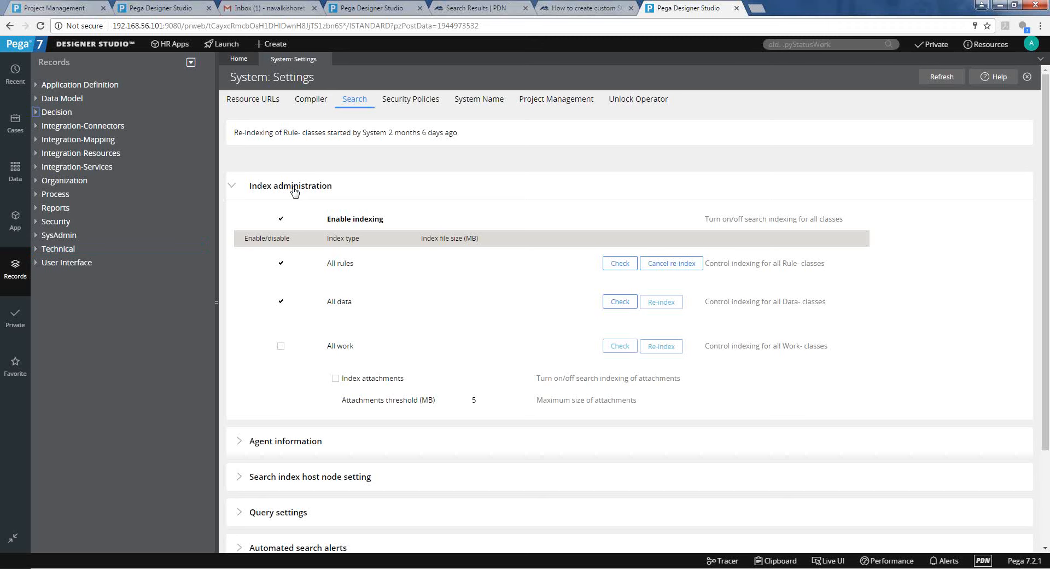
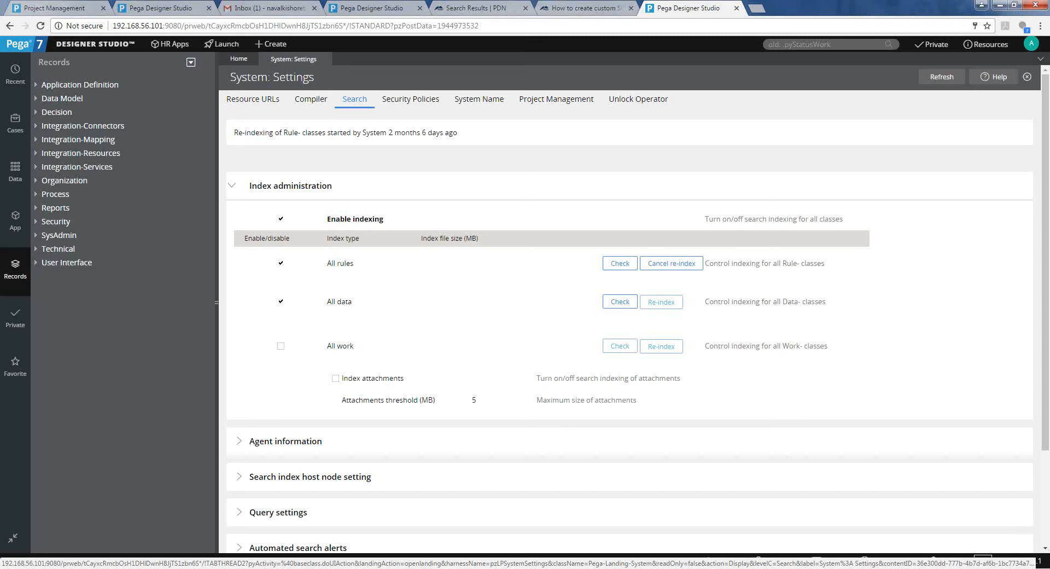
Expand and collapse Technical, Security and SysAdmin in Records, leaving Data Model expanded.
mouse_move(364, 563)
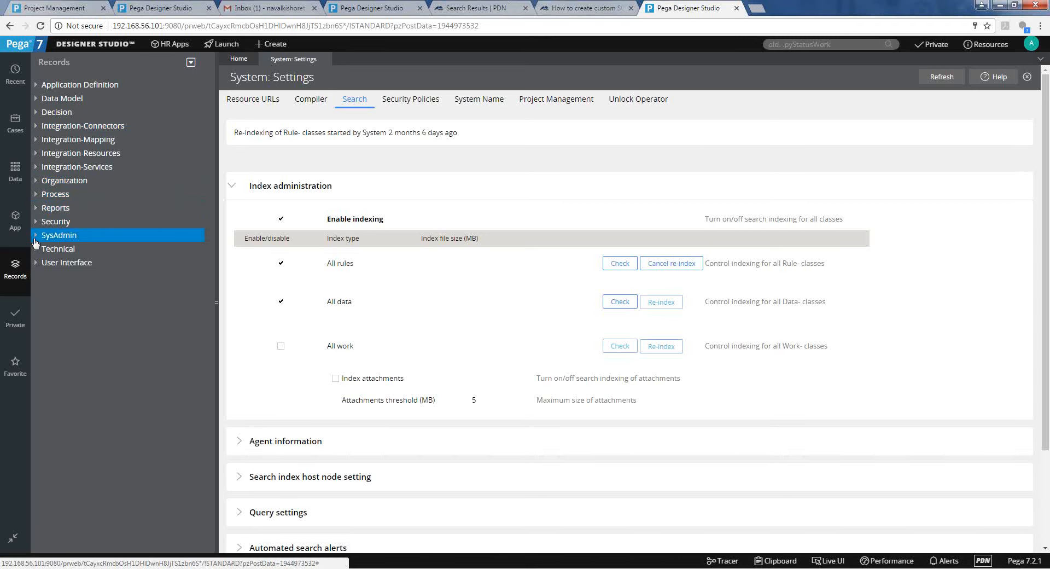
left_click(35, 249)
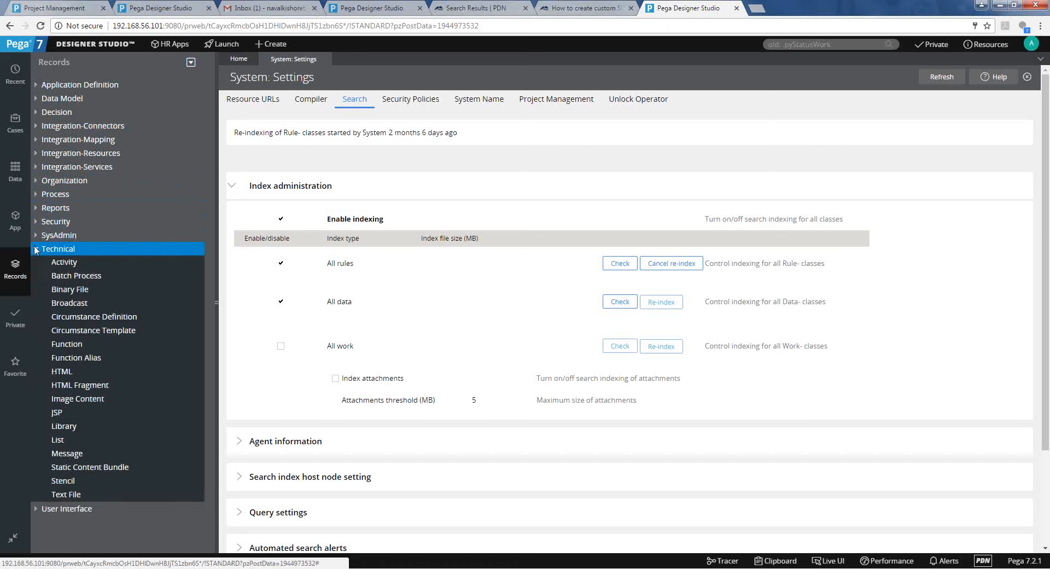
left_click(34, 250)
left_click(35, 223)
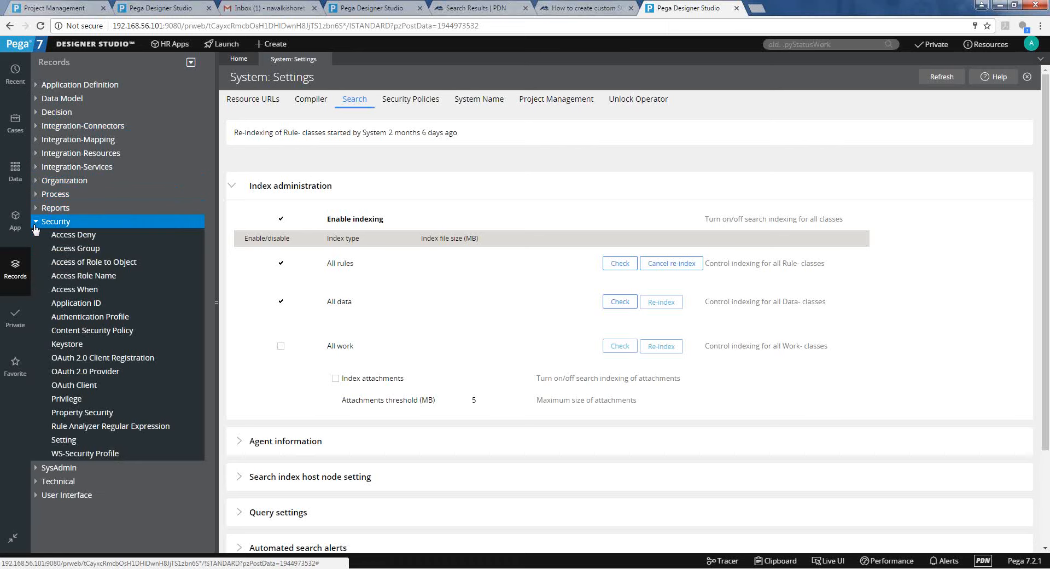
left_click(34, 224)
left_click(35, 236)
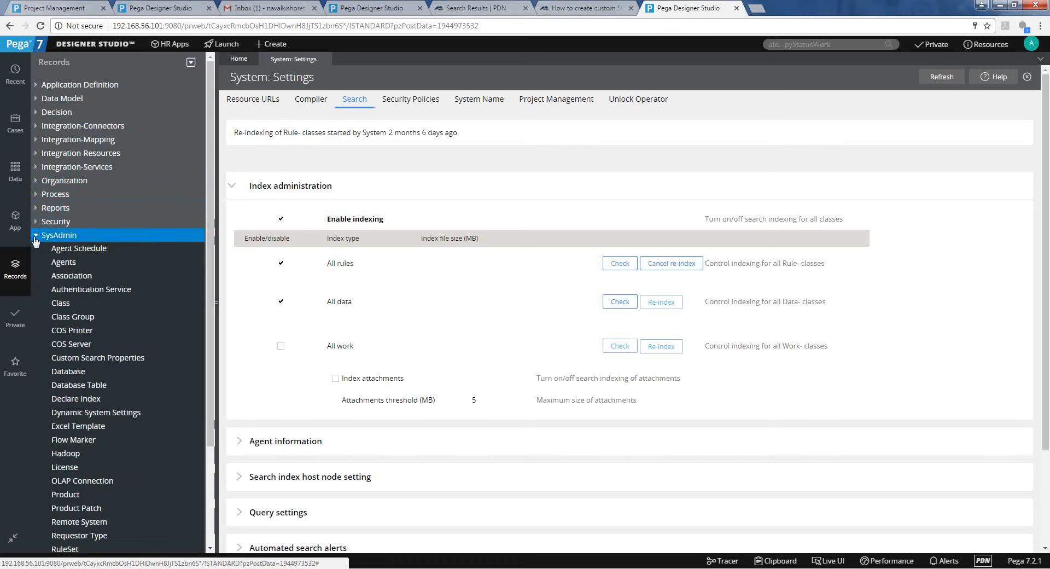
left_click(35, 236)
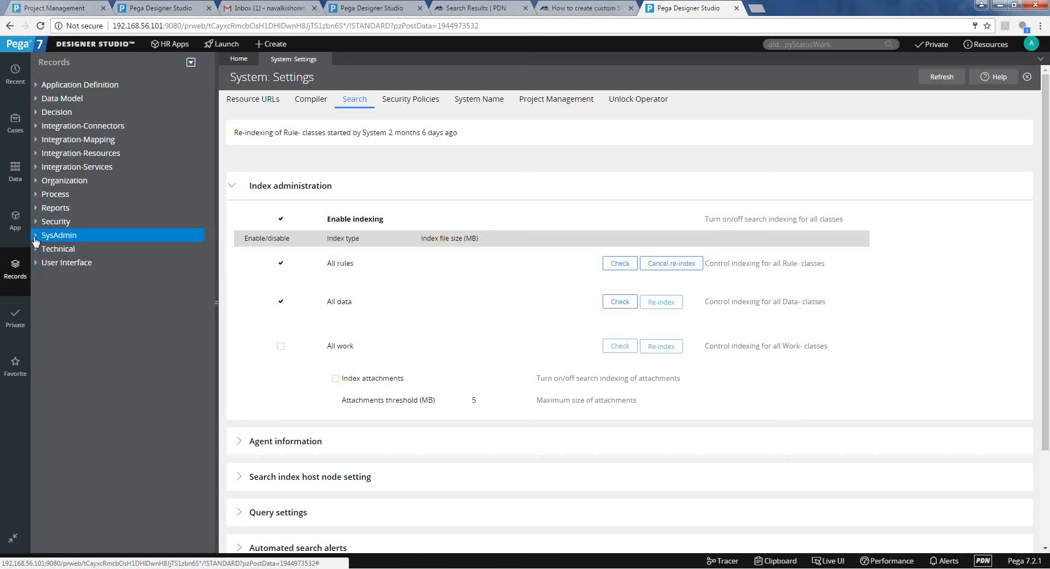
left_click(36, 99)
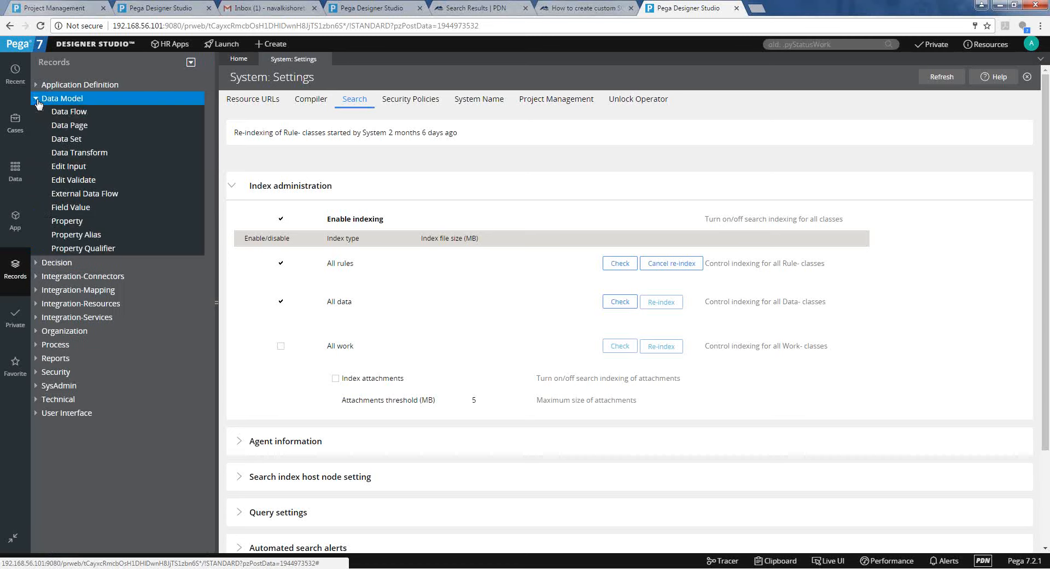
List Field Value records, close System Settings, and open the pyStatusWork Pending-Review value.
left_click(74, 207)
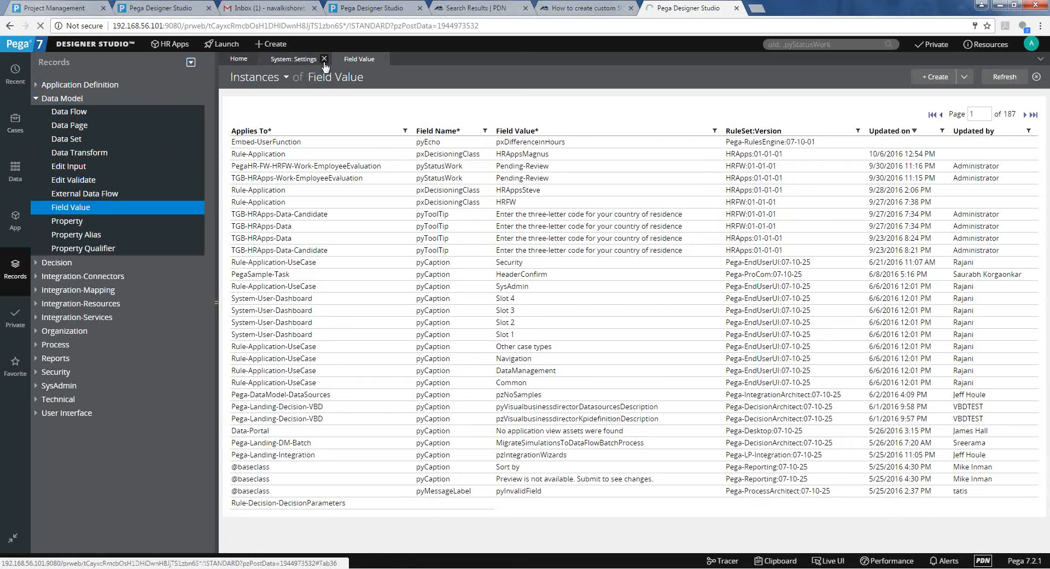
left_click(324, 59)
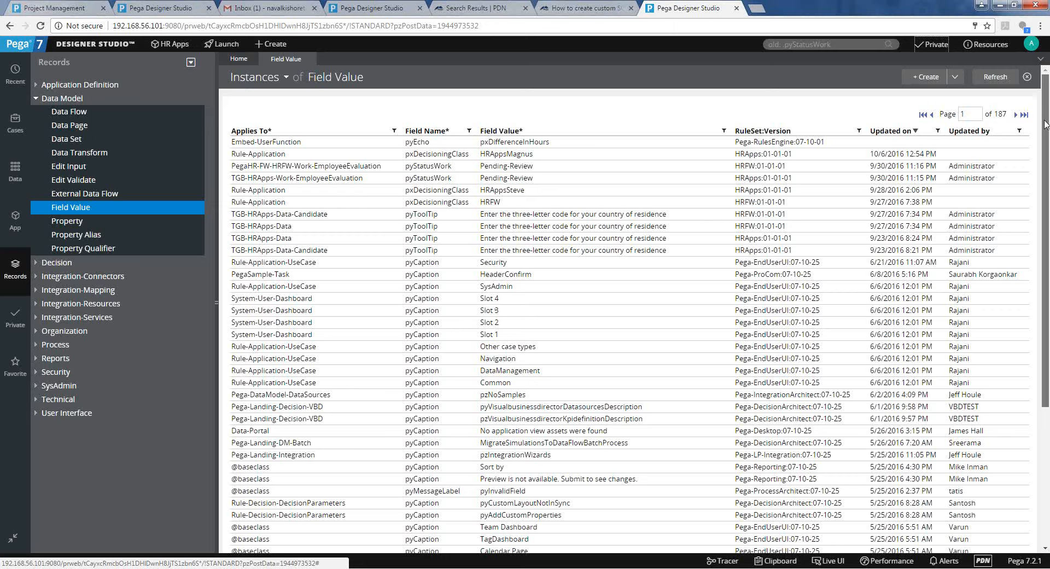
scroll(1045, 124, "down", 1)
scroll(1045, 124, "down", 1)
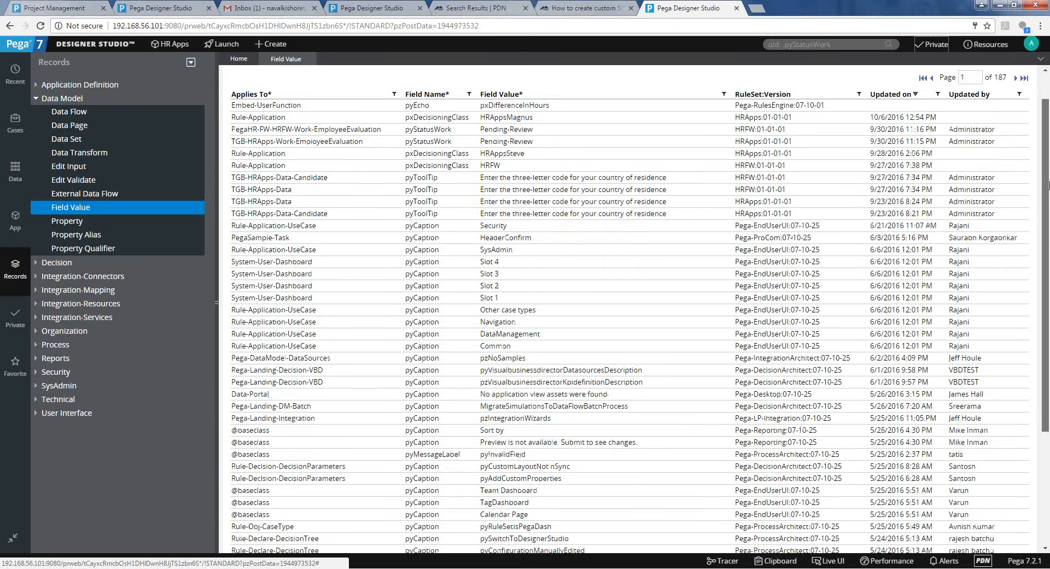
scroll(1047, 185, "down", 1)
scroll(1047, 185, "down", 2)
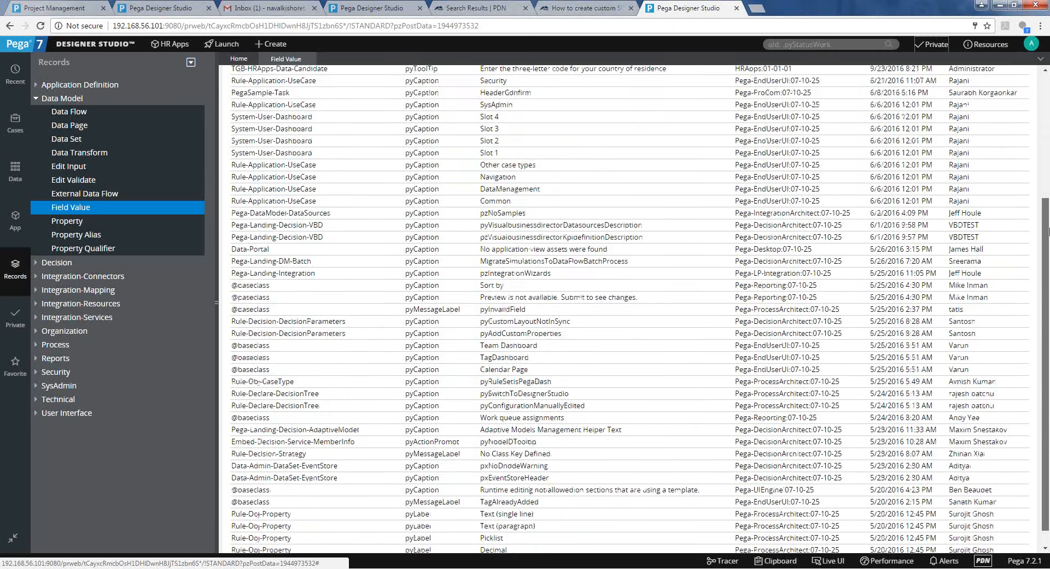
scroll(442, 137, "up", 3)
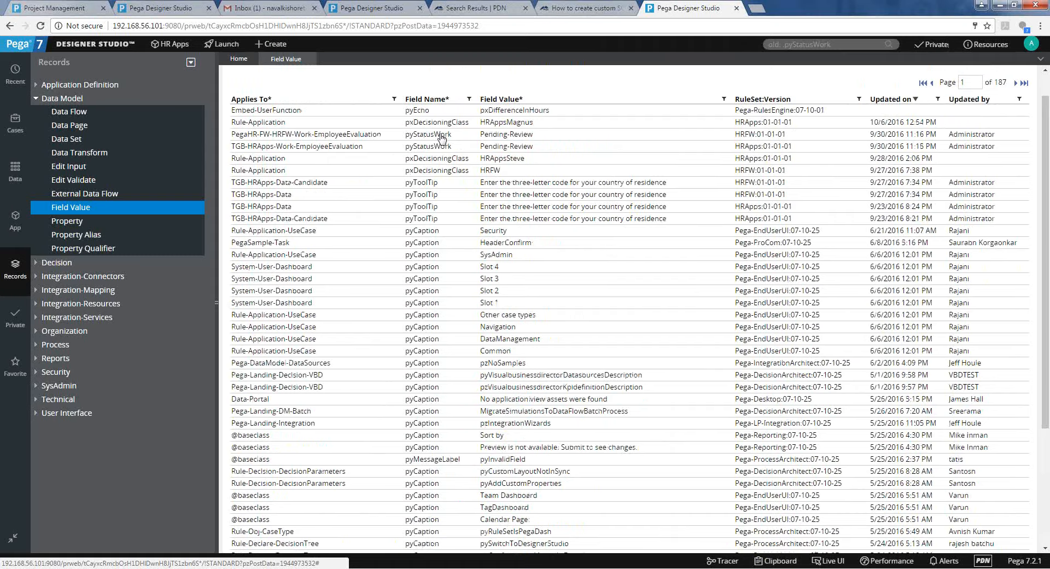
left_click(442, 137)
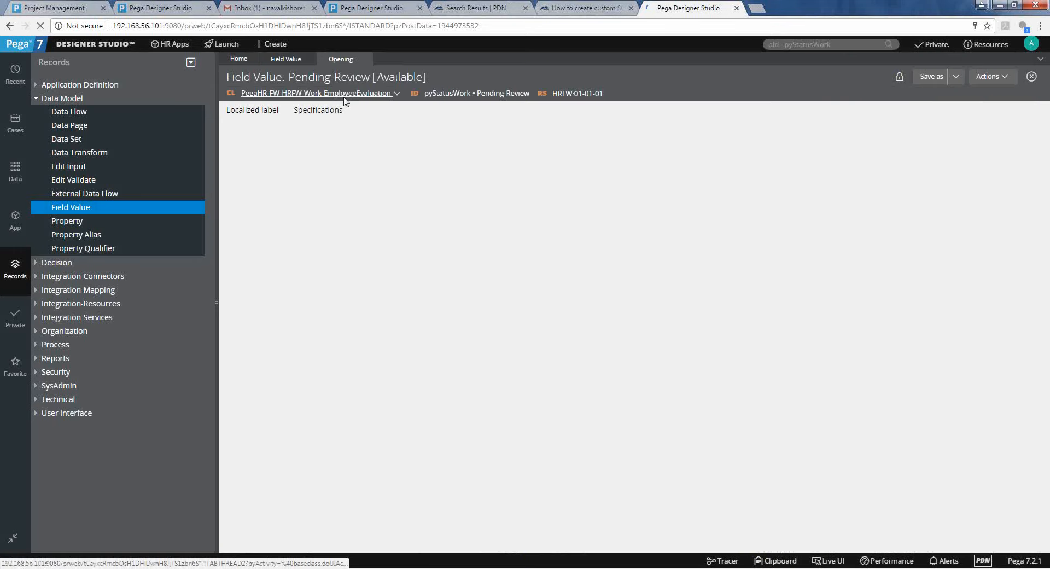
Search for pyStatusWork without its leading dot and open its Work Status property rule.
double_click(448, 93)
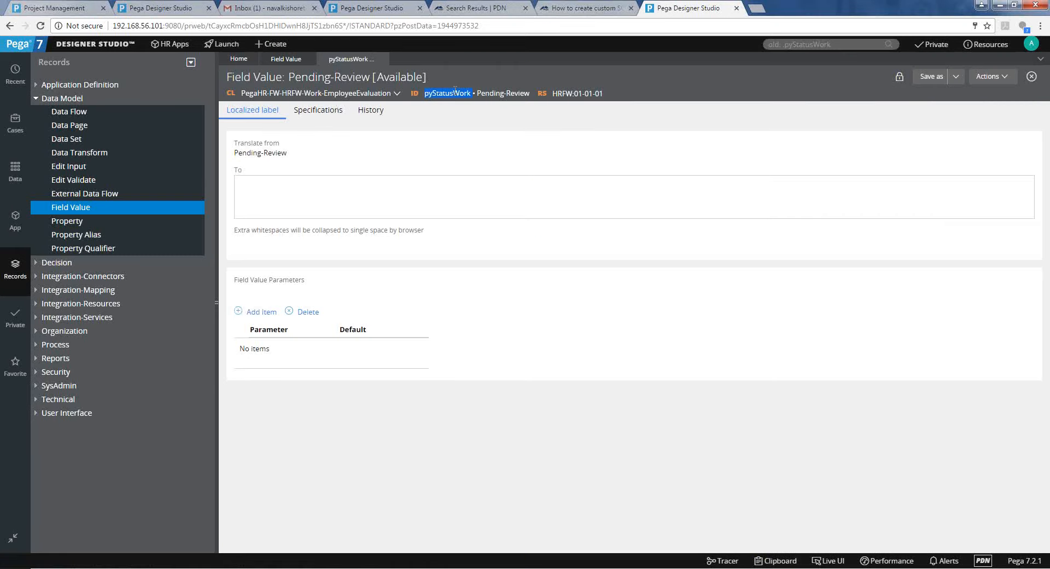
left_click(817, 45)
triple_click(818, 45)
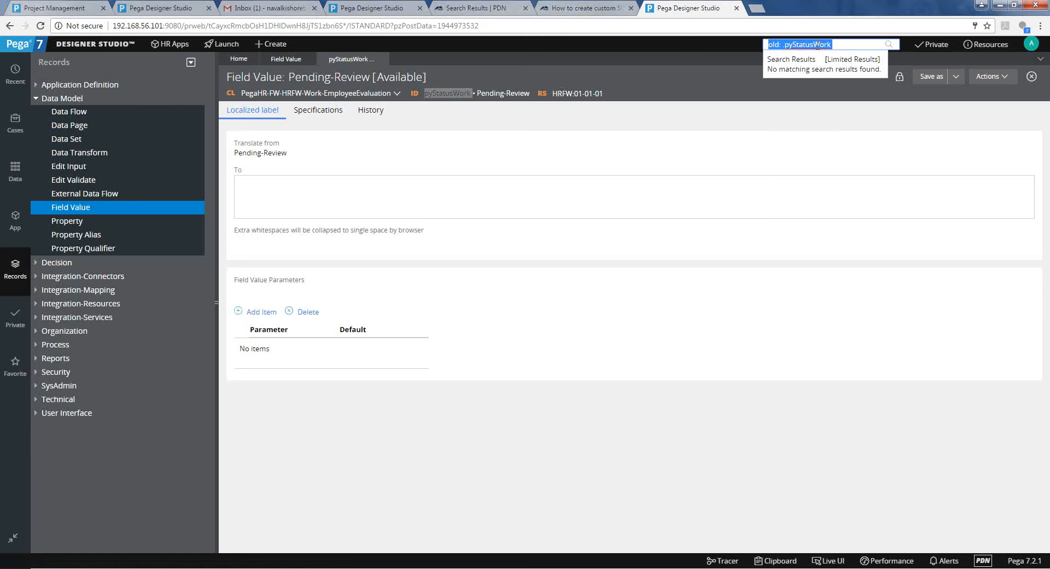
key("End")
key("BackSpace")
key("Return")
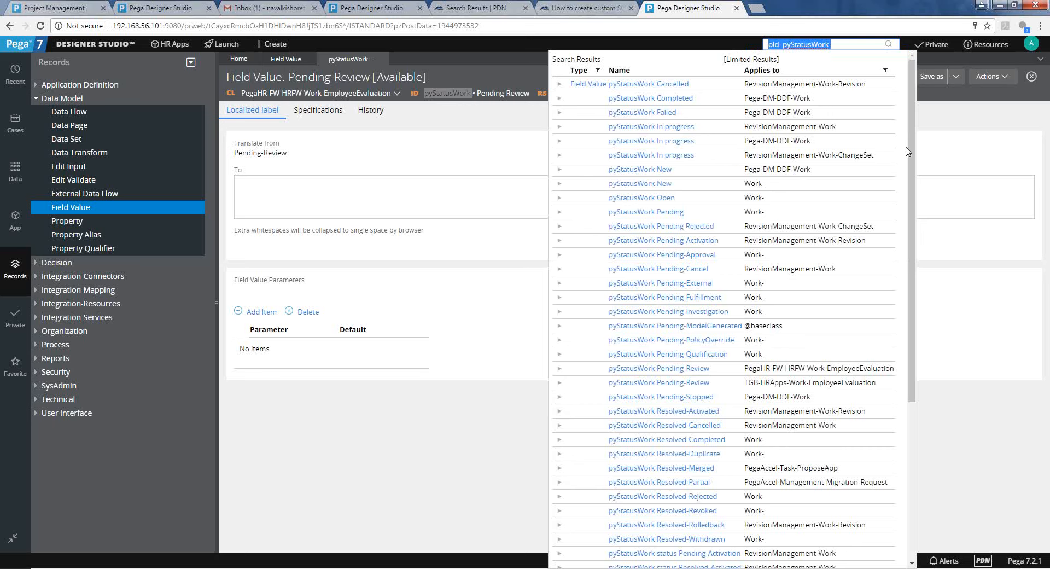
left_click_drag(911, 152, 913, 217)
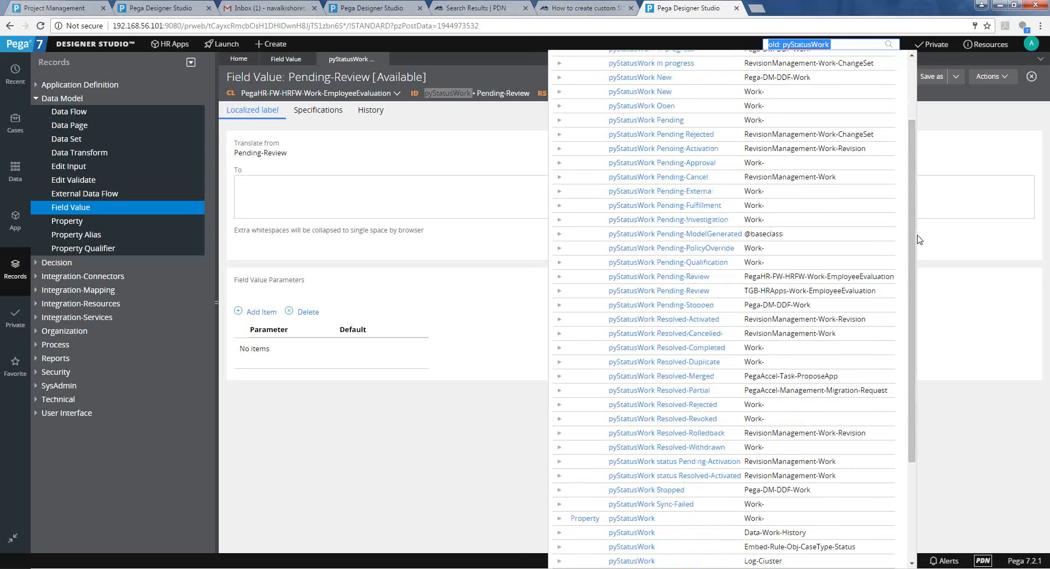
left_click_drag(918, 239, 919, 285)
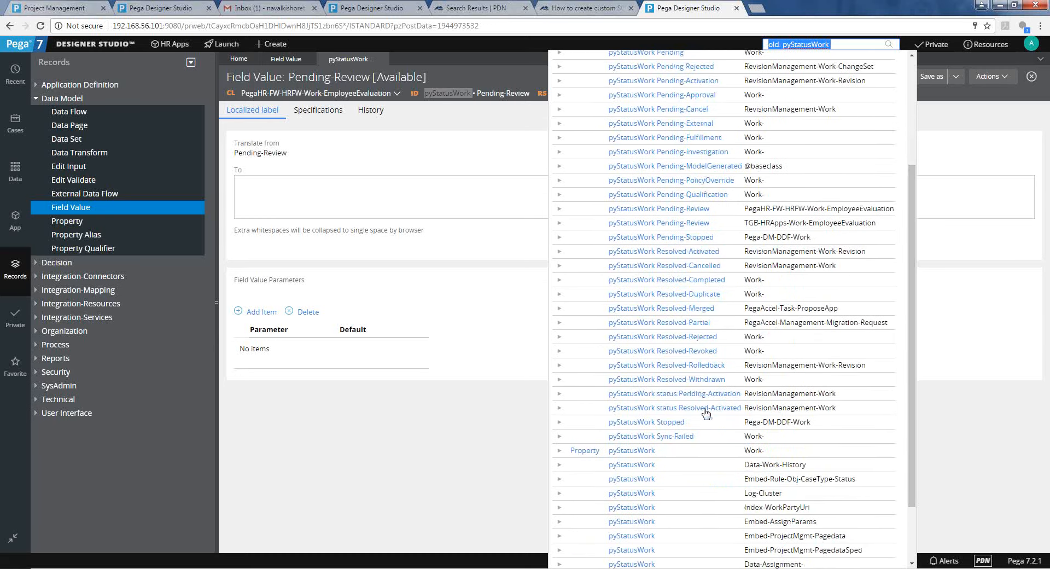
left_click(636, 451)
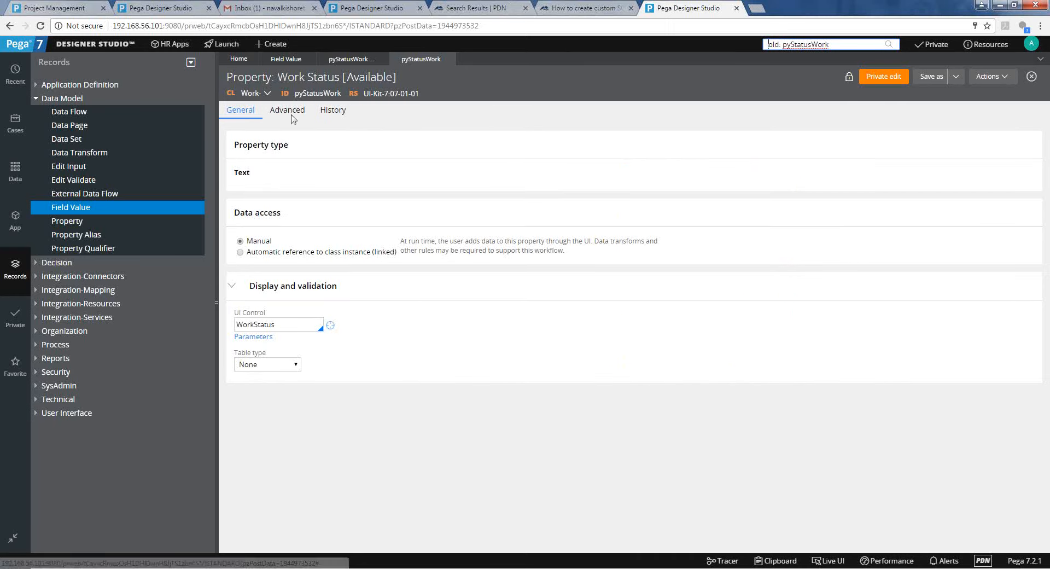
Start a new property labelled 'Credit Card'.
left_click(270, 45)
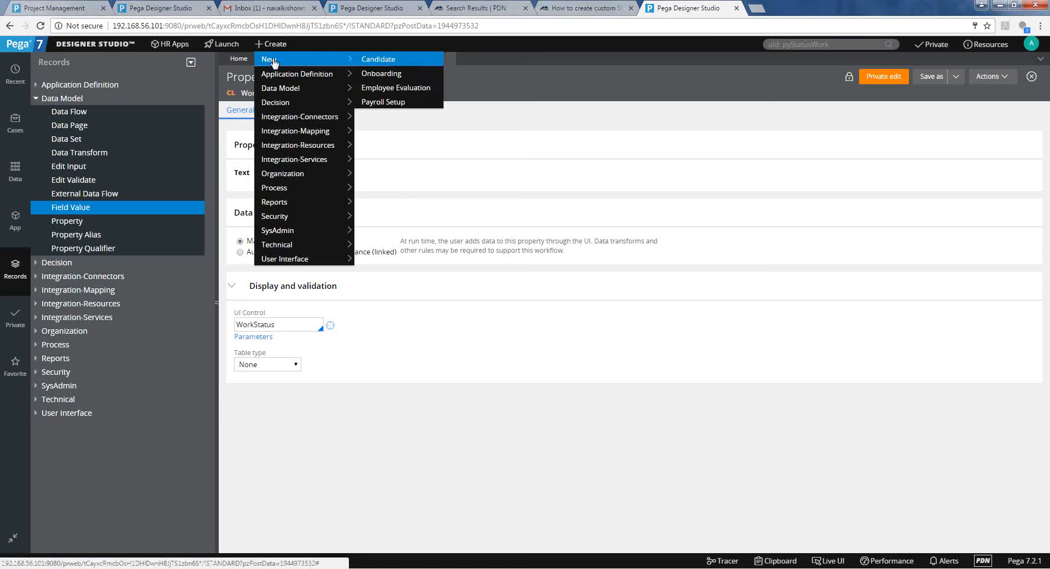
mouse_move(310, 202)
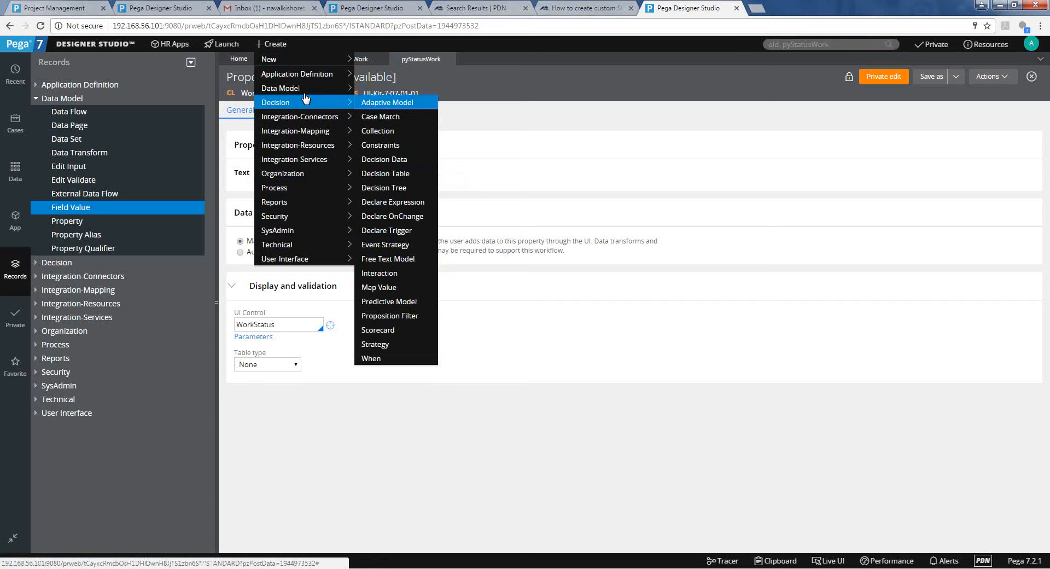
mouse_move(306, 92)
left_click(379, 203)
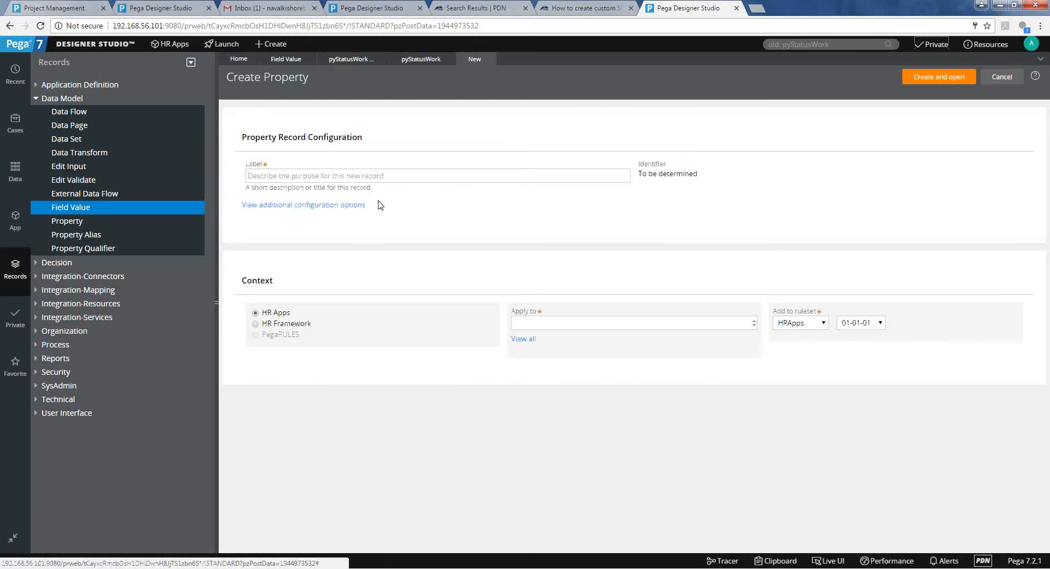
left_click(387, 180)
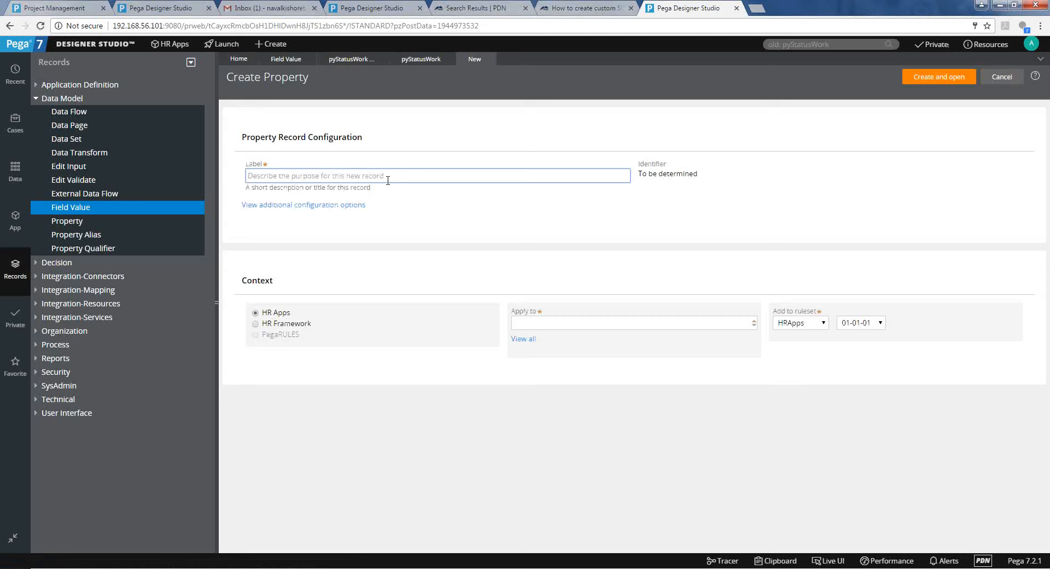
type("Credit Card")
left_click(586, 320)
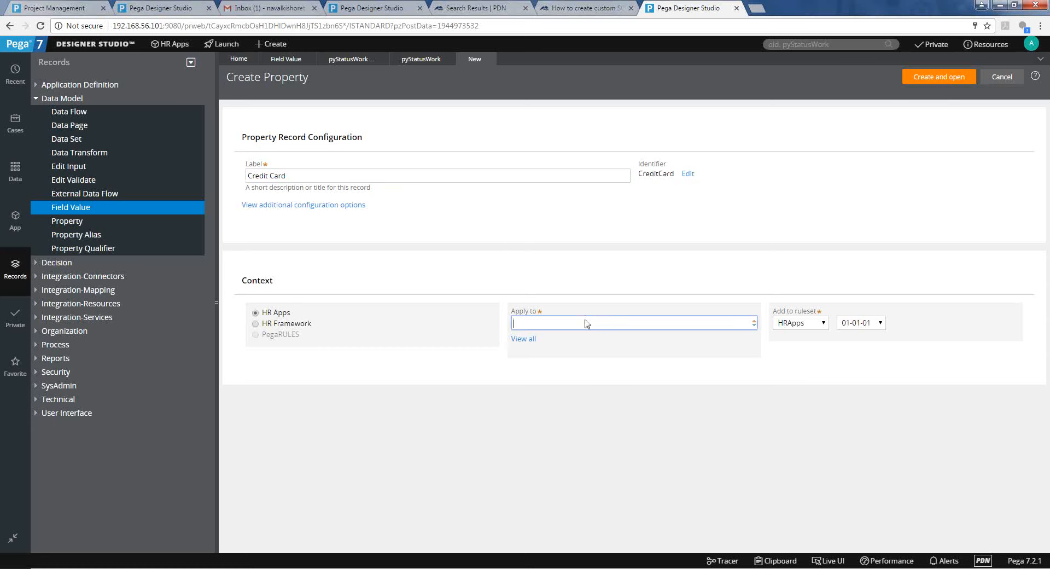
left_click(526, 228)
Check the application's classes, then apply the property to TGB-HRApps-Work and create it.
left_click(360, 69)
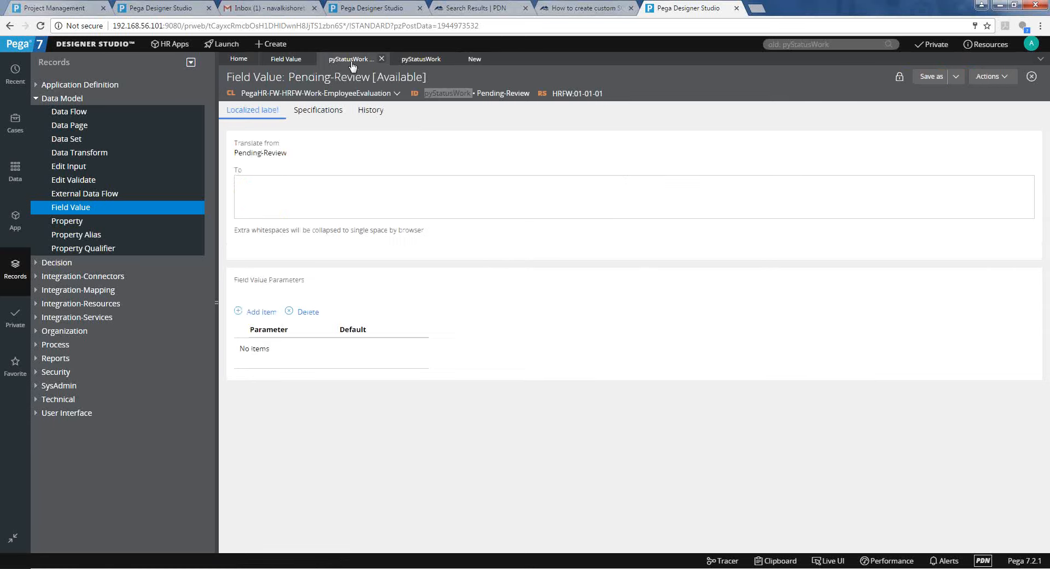
left_click(9, 130)
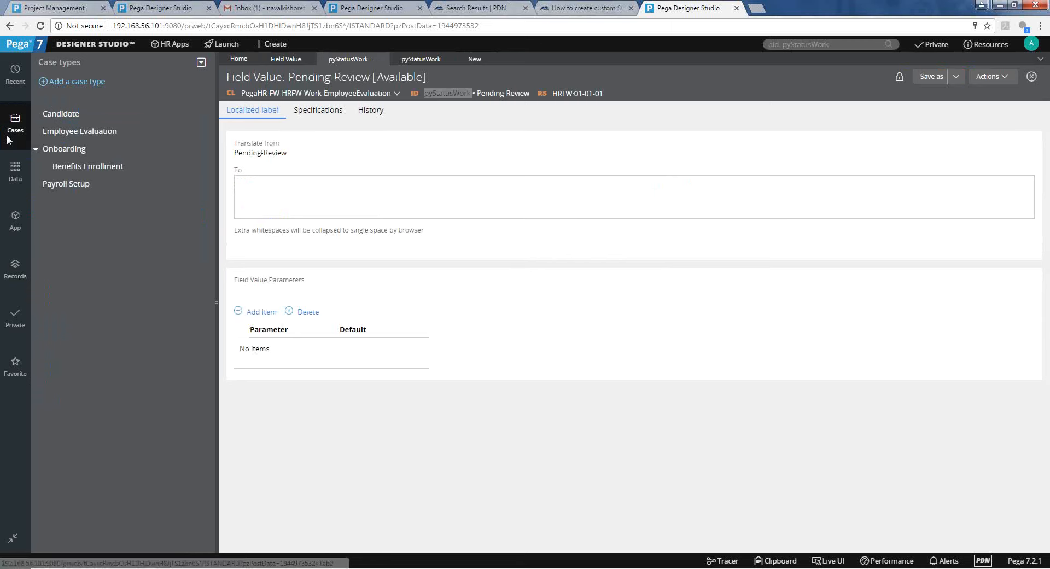
left_click(8, 223)
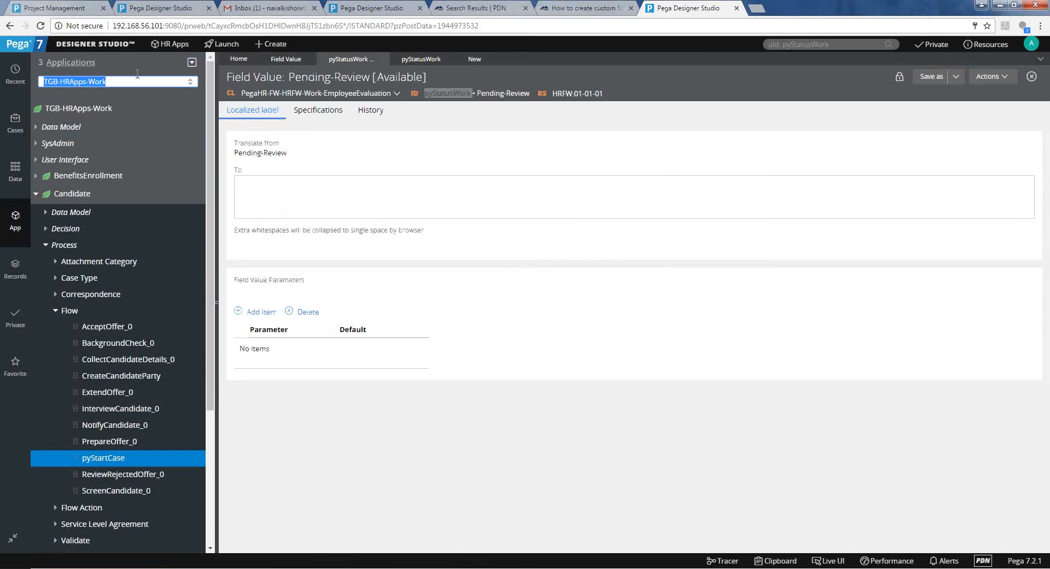
left_click(529, 289)
left_click(473, 59)
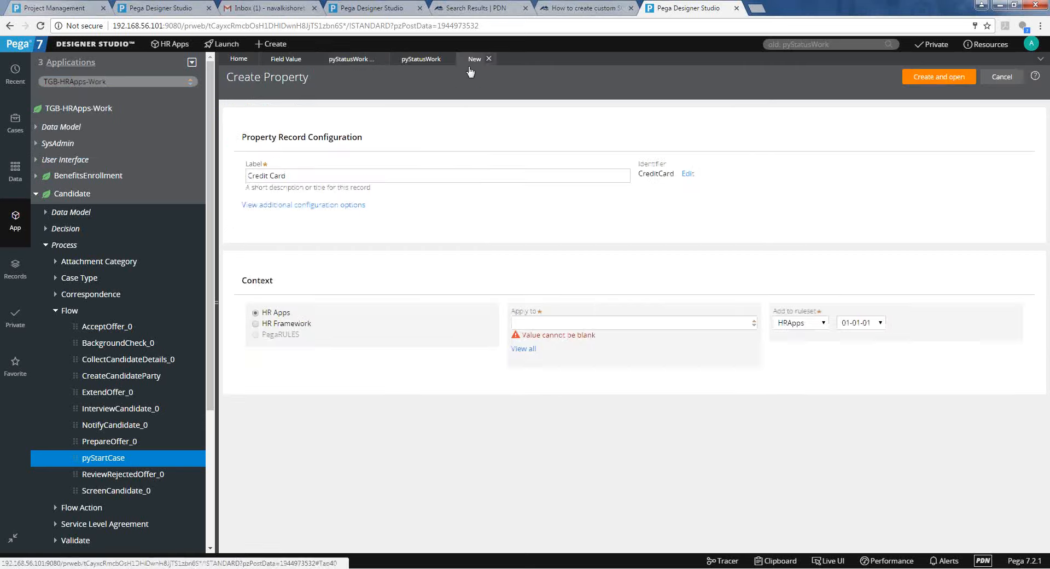
left_click(599, 319)
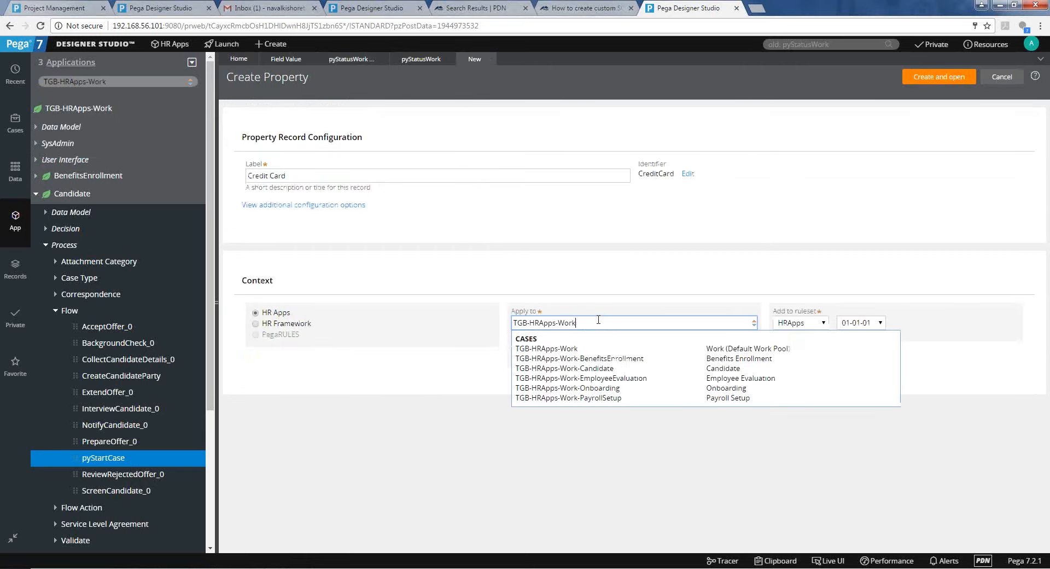
left_click(745, 216)
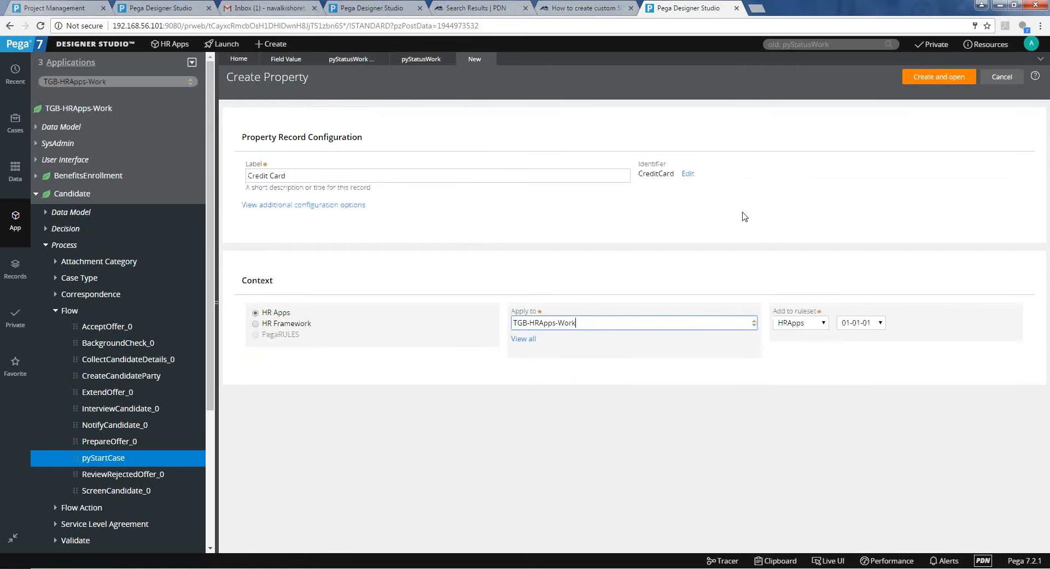
left_click(923, 81)
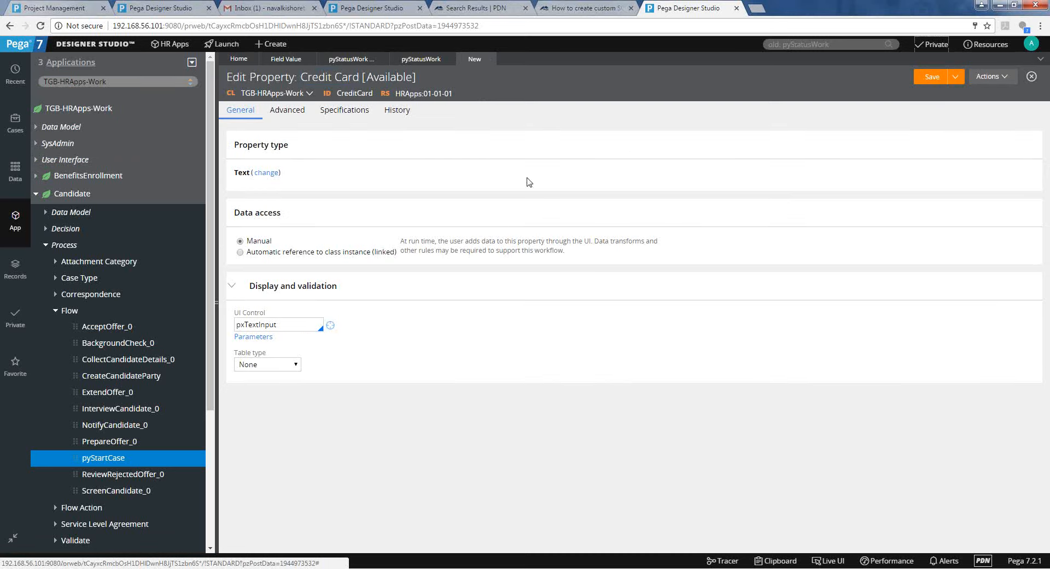
Save and check out Credit Card; set Table type Field Value, class TGB-HRApps-Work, field CreditCard.
left_click(913, 81)
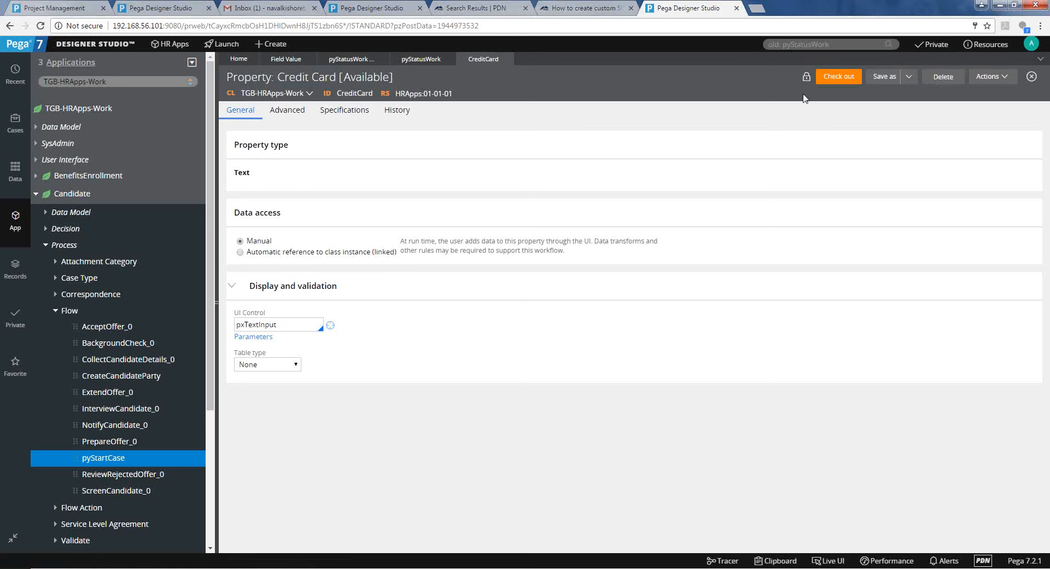
left_click(838, 77)
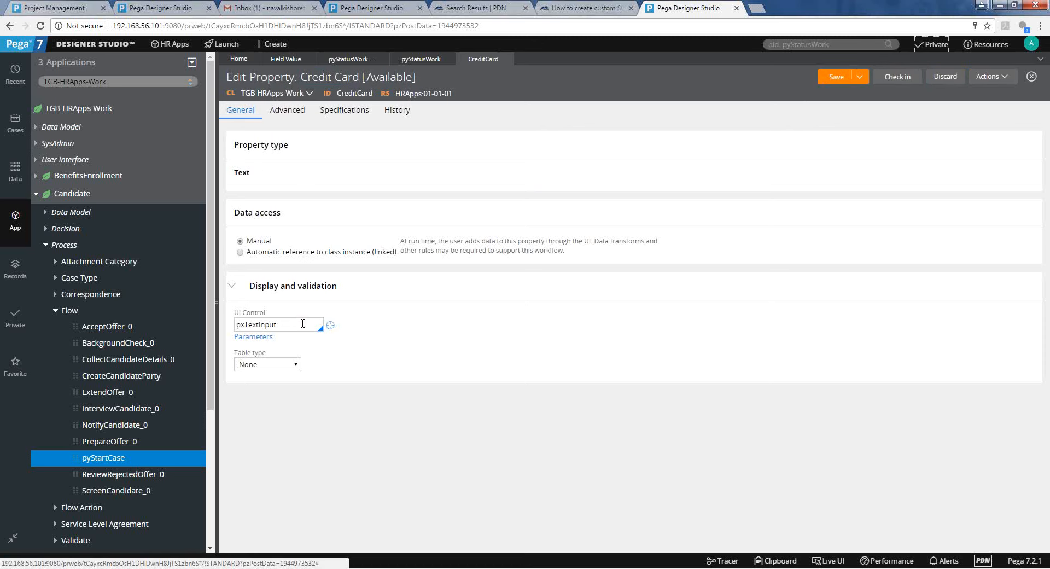
left_click(283, 365)
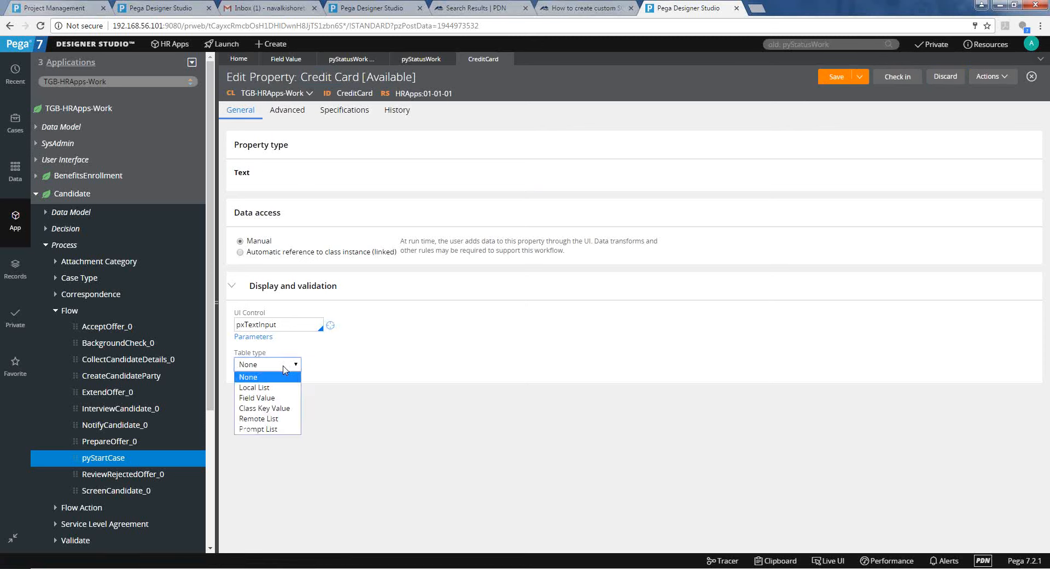
left_click(280, 398)
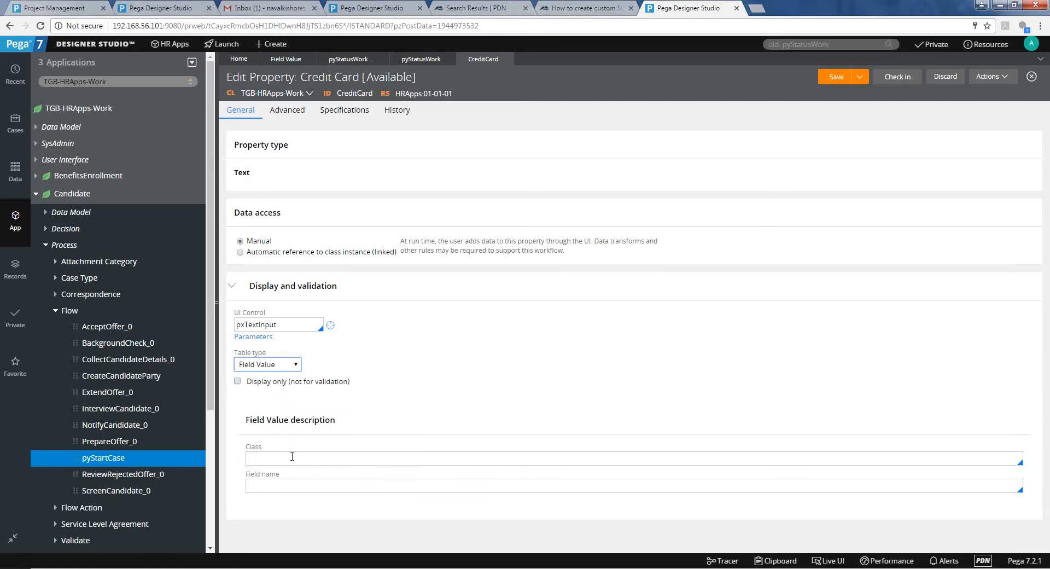
left_click(292, 457)
type("TGB-HRApps-Work")
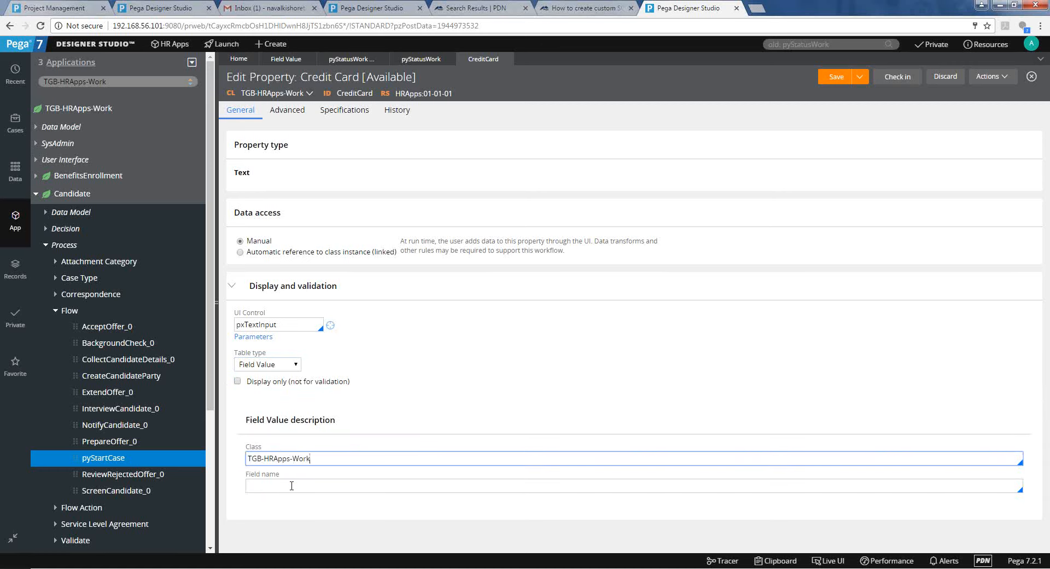
left_click(292, 485)
type("Cred")
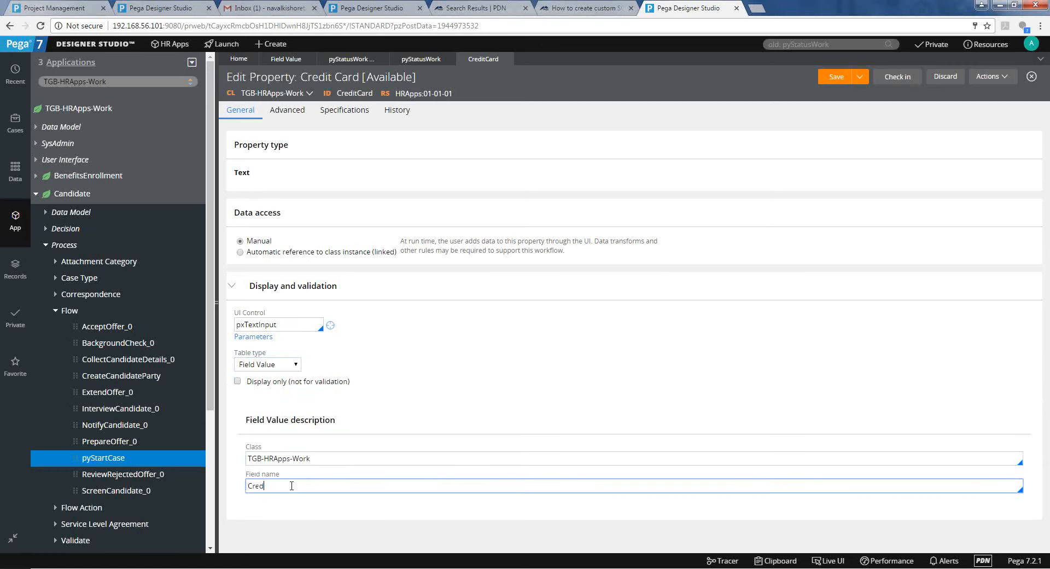
type("itCard")
left_click(458, 384)
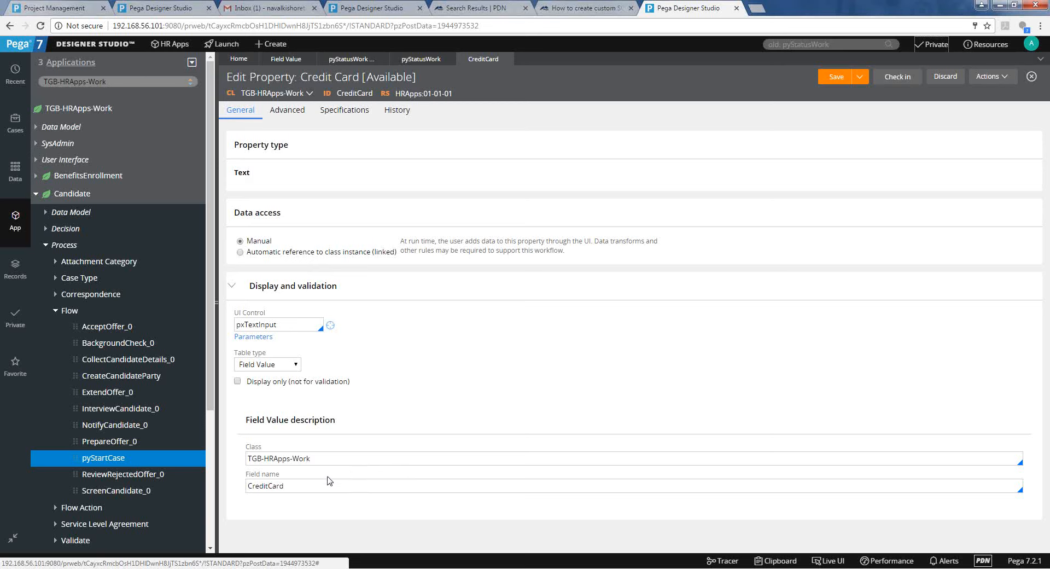
double_click(359, 94)
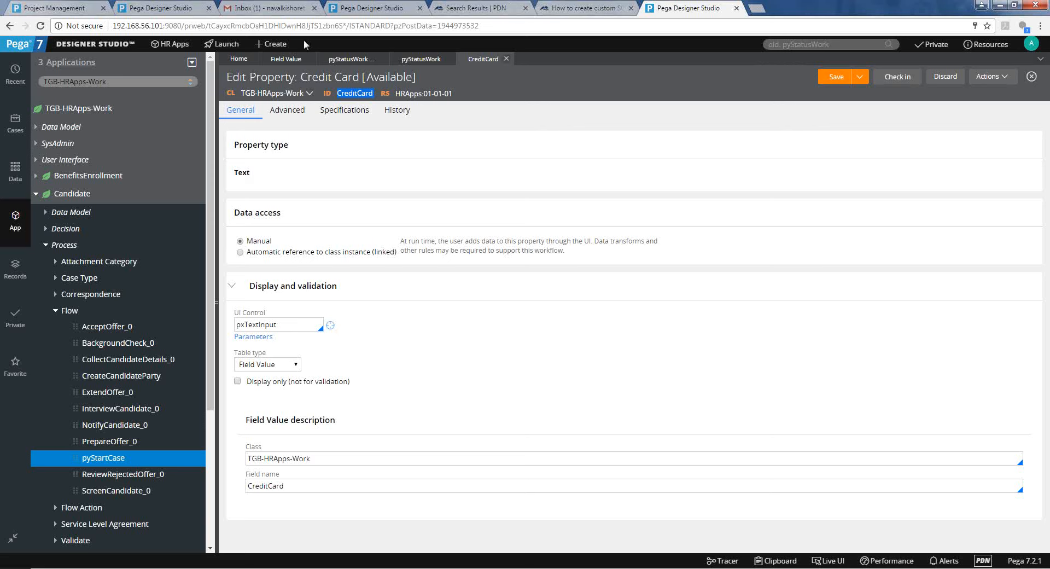
left_click(978, 85)
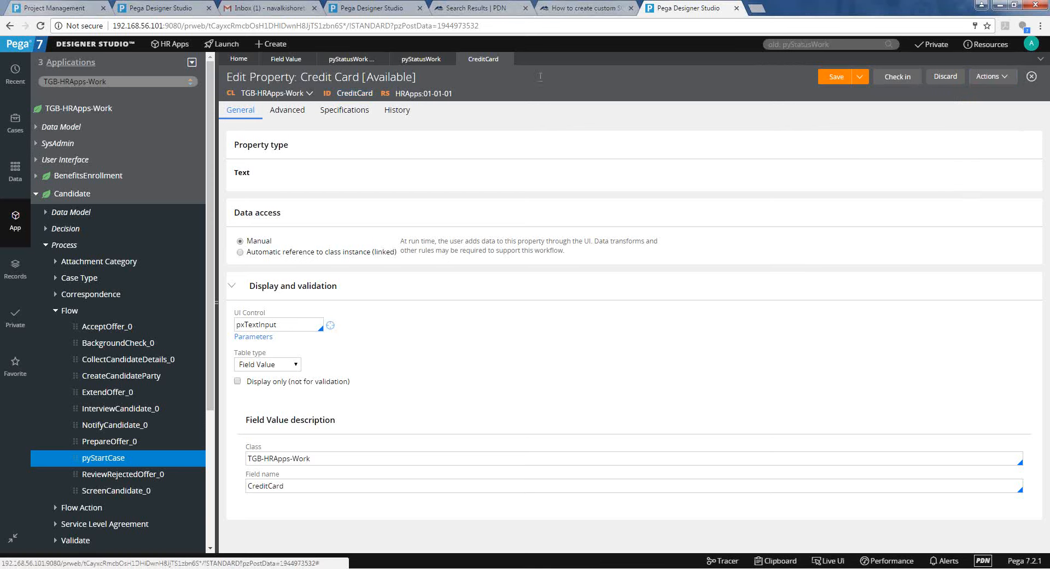
left_click(271, 44)
Create a Field Value labelled Visa for field CreditCard in TGB-HRApps-Work.
mouse_move(283, 88)
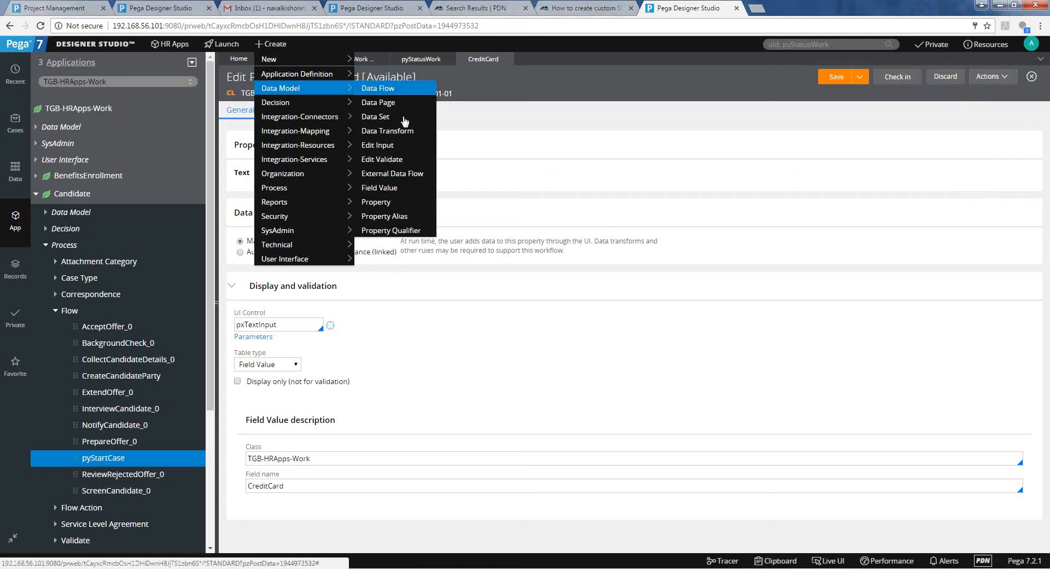
left_click(405, 198)
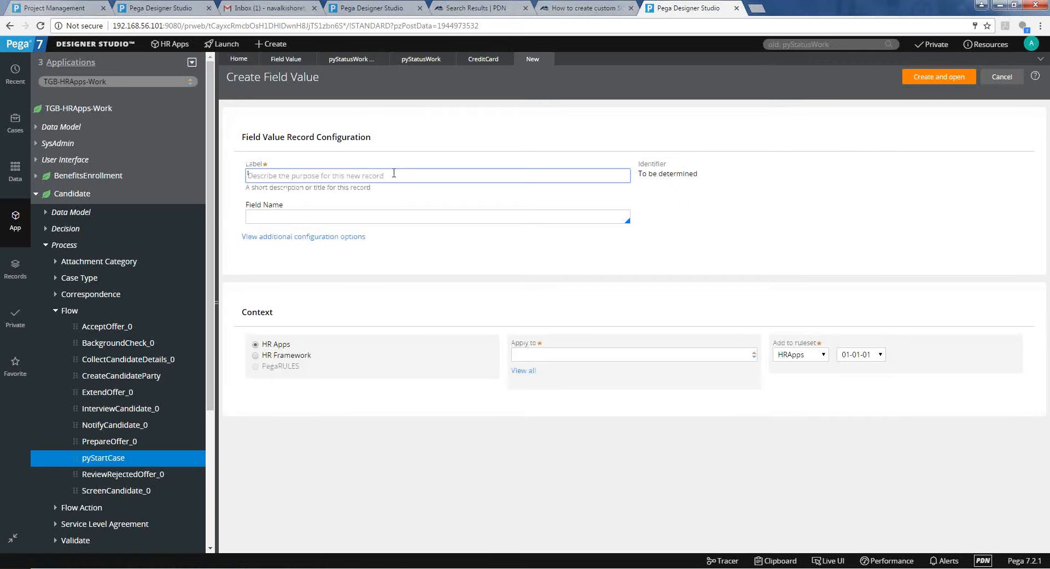
type("Debit C")
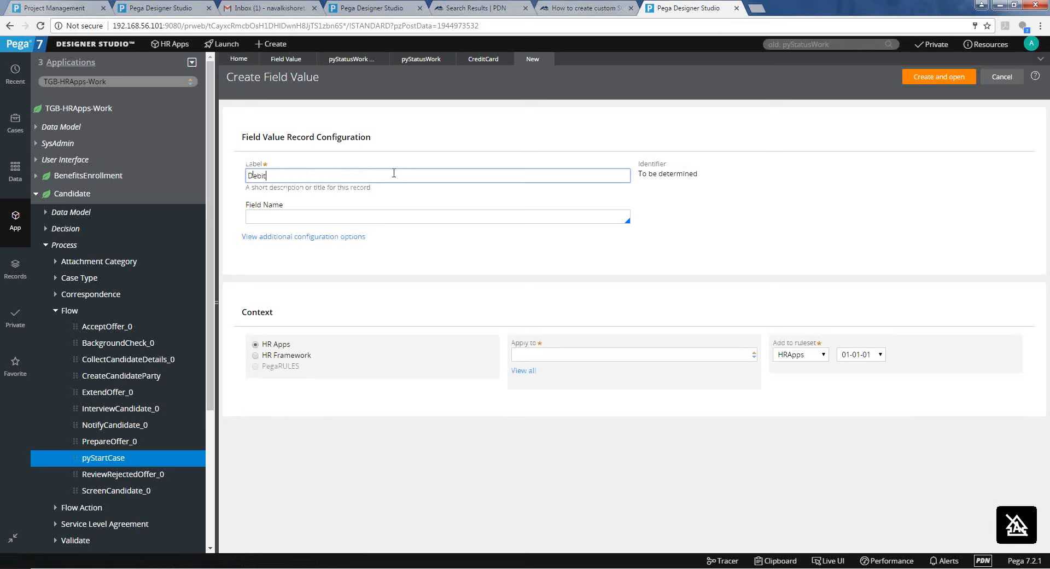
key("BackSpace")
key("BackSpace")
key("BackSpace")
key("BackSpace")
type("Visa")
key("Tab")
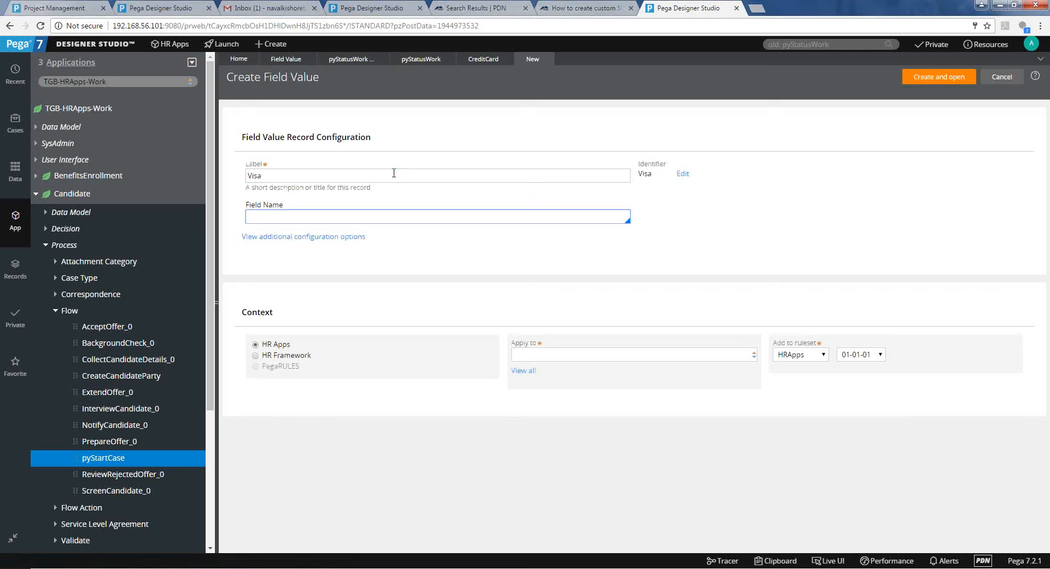
type("CreditCare")
left_click(583, 360)
key("Down")
key("Tab")
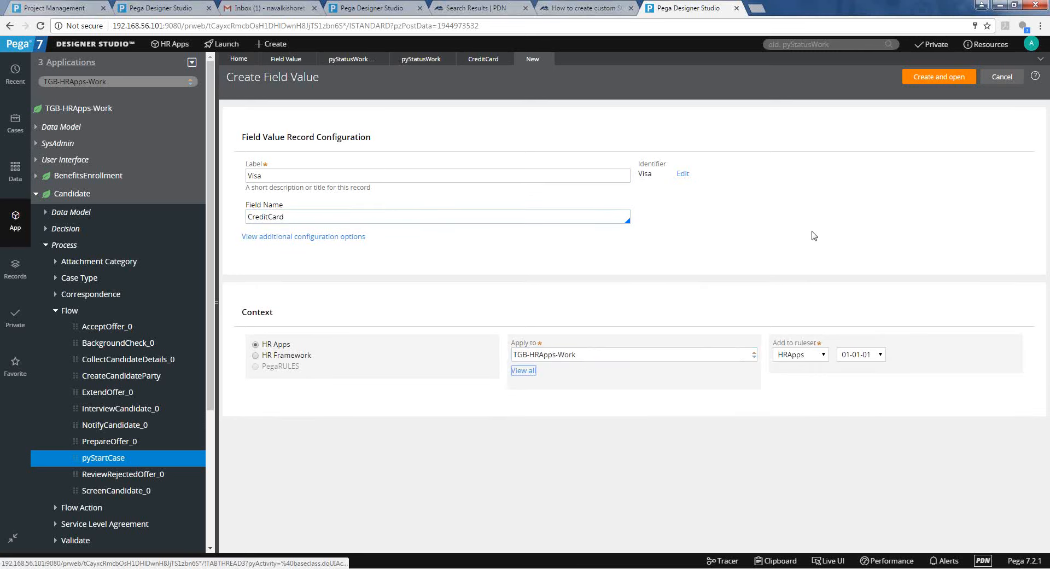
left_click(840, 187)
left_click(917, 78)
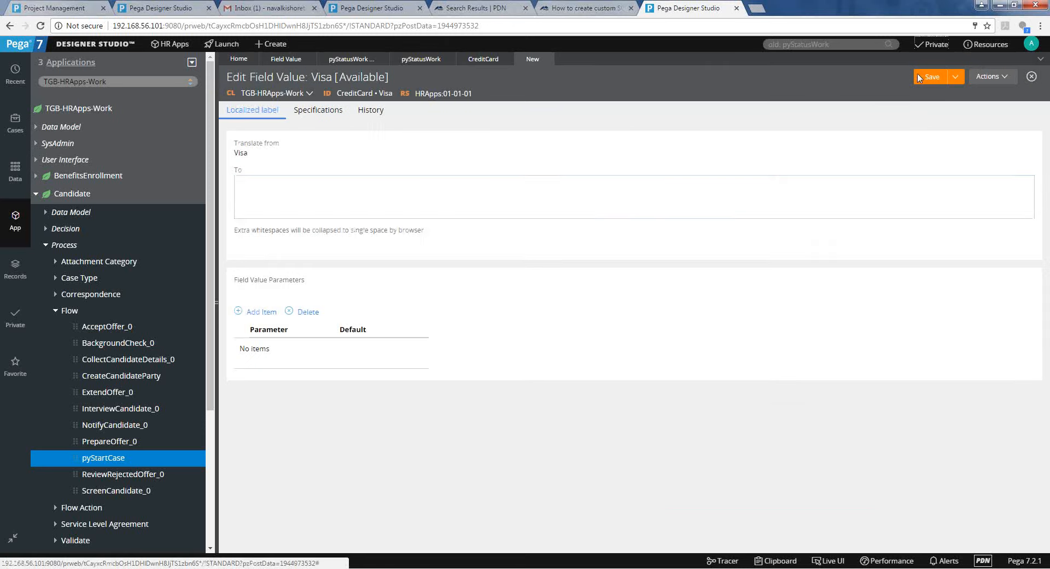
Set the Visa translated label to 'Visa', save it, and start a Save As copy.
left_click(544, 212)
type("Visa")
key("Tab")
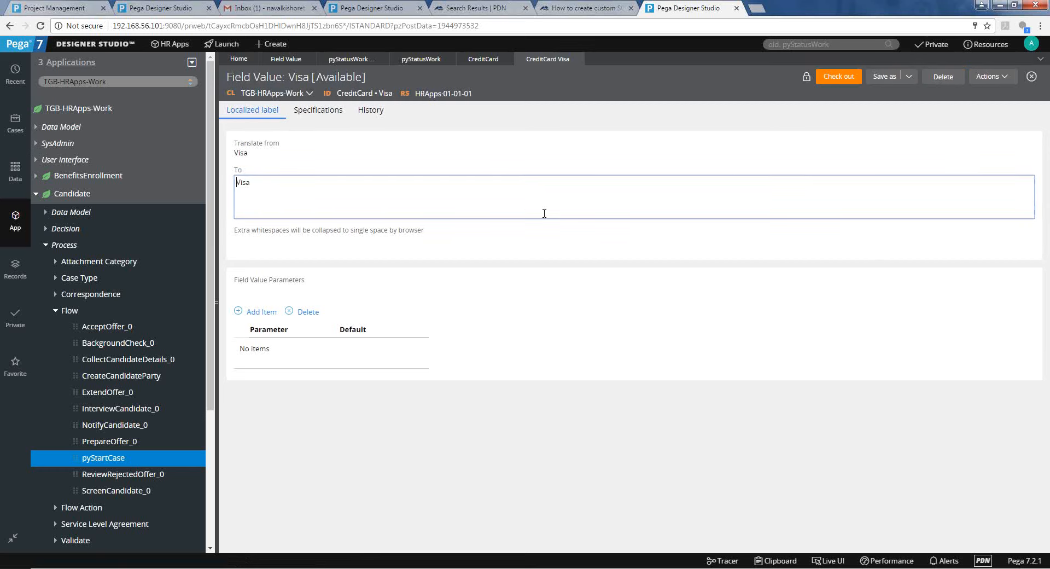
left_click(878, 93)
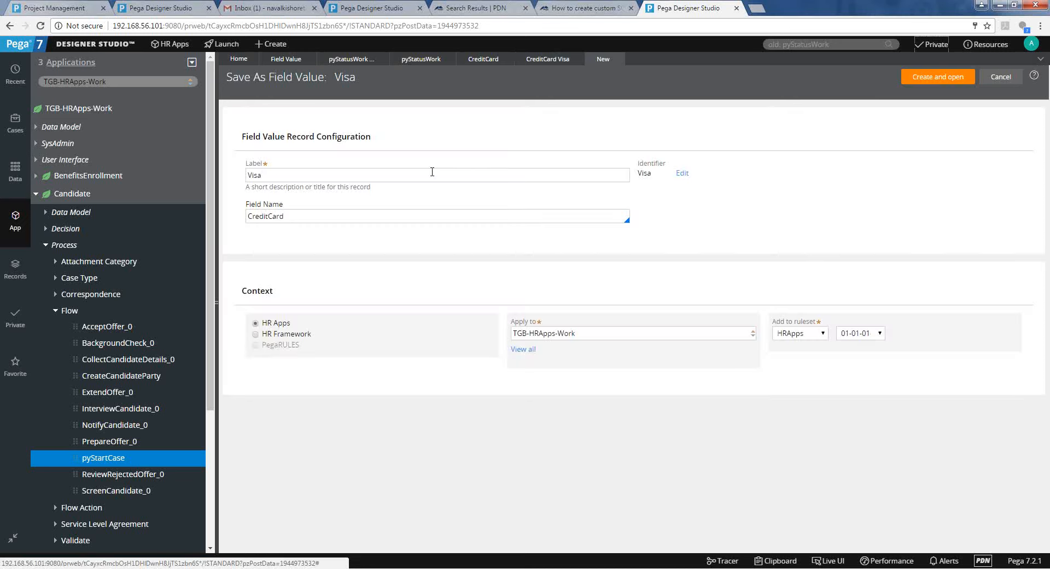
Relabel the copied field value 'MasterCard'.
double_click(432, 171)
type("Master")
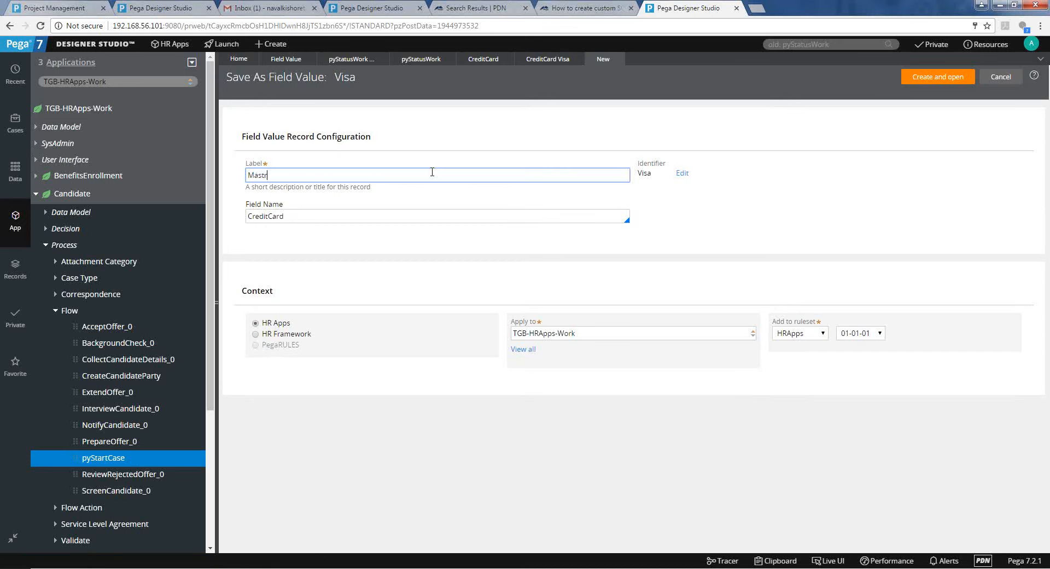
type("Card")
left_click(286, 188)
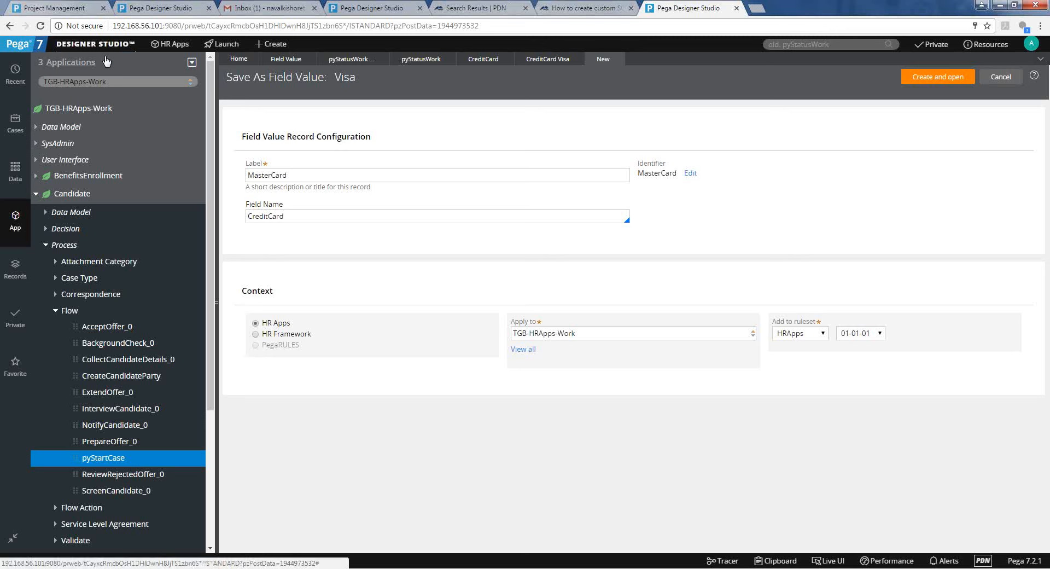
Browse the Designer Studio menu, then create and open the MasterCard field value.
left_click(120, 44)
mouse_move(104, 122)
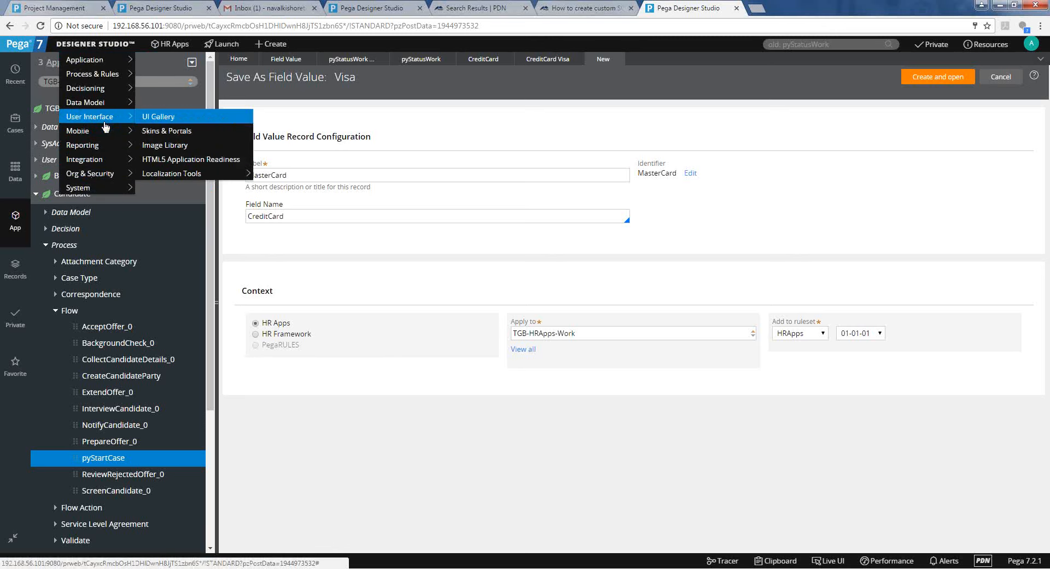
mouse_move(121, 102)
mouse_move(107, 189)
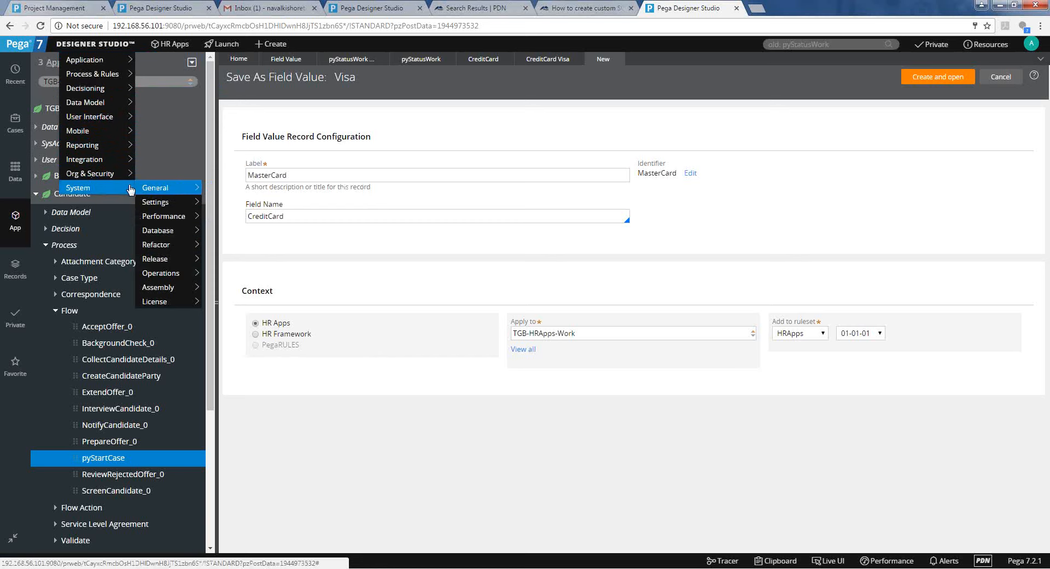
mouse_move(161, 192)
mouse_move(167, 231)
mouse_move(94, 75)
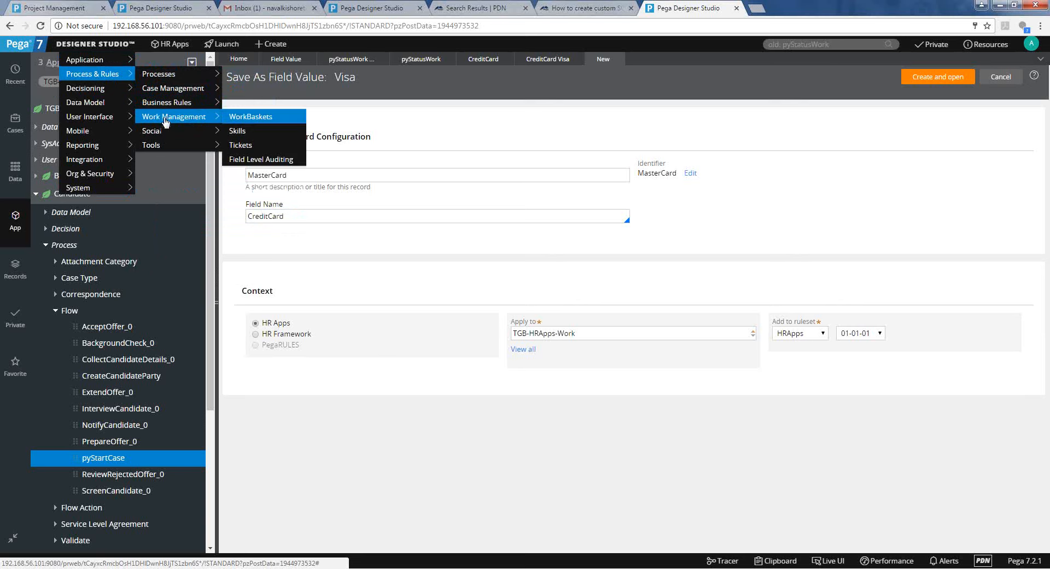
mouse_move(173, 151)
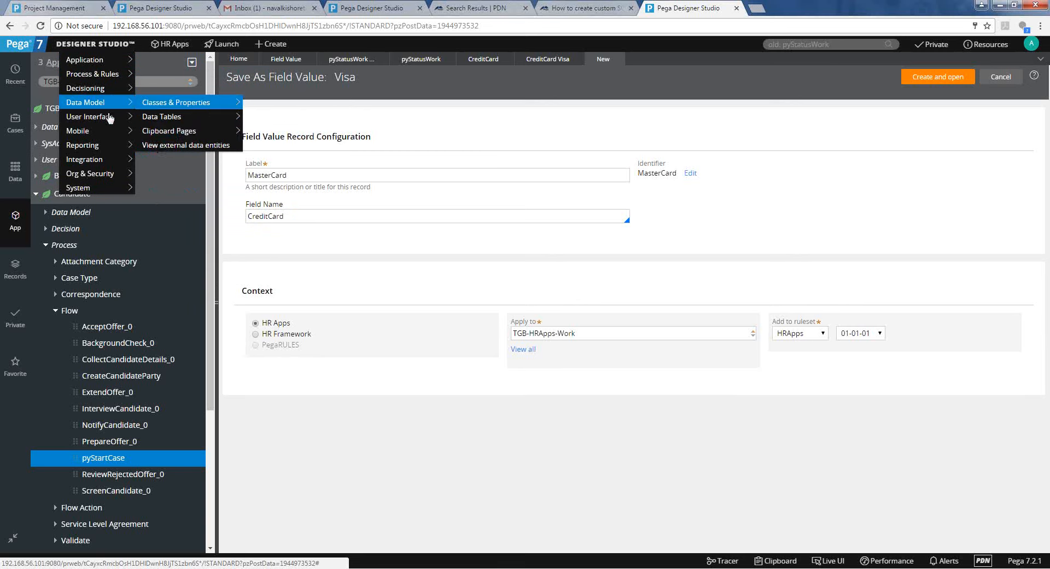
mouse_move(180, 174)
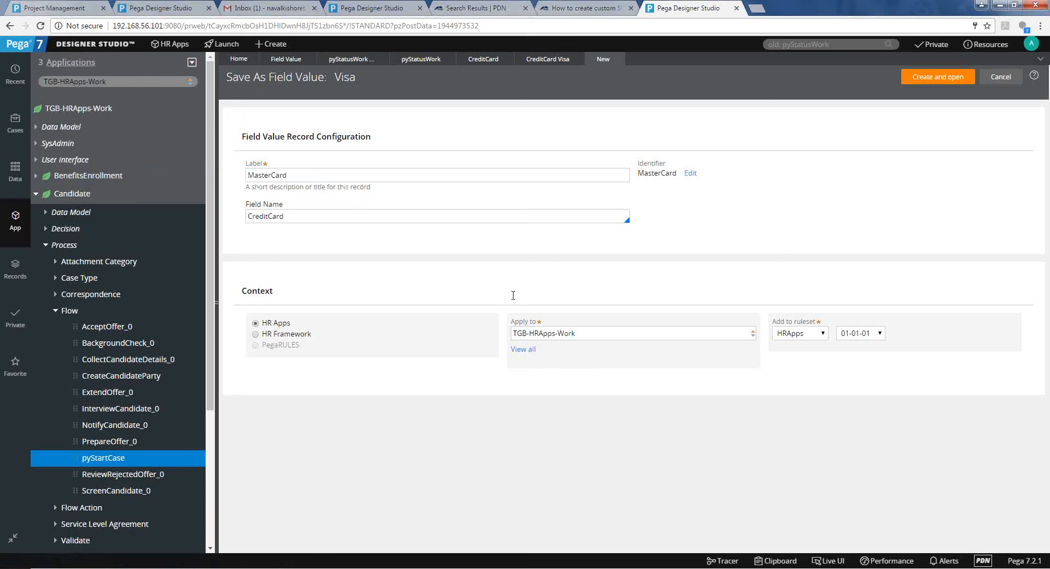
left_click(922, 76)
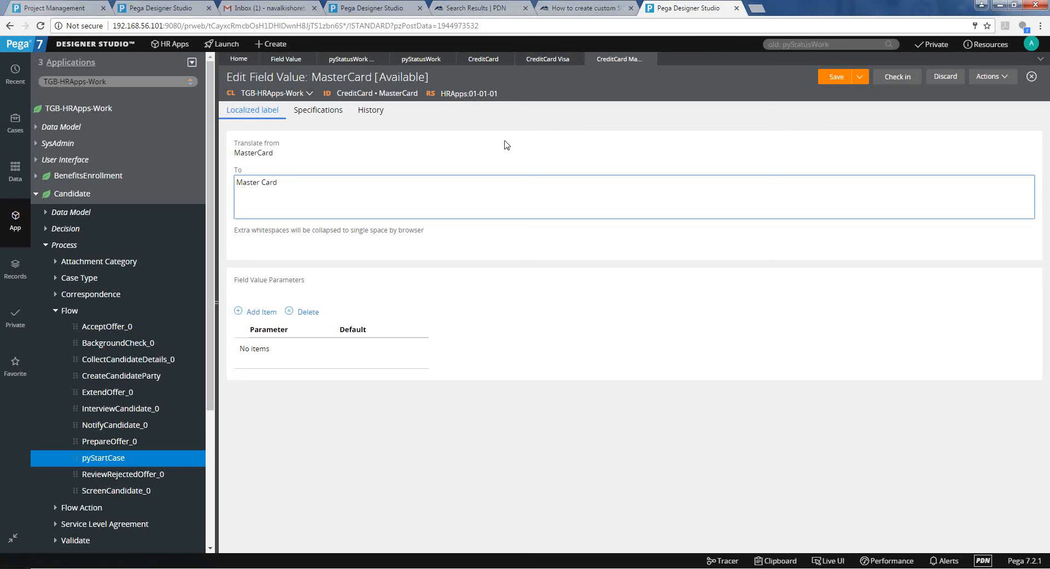
Select the 'Master Card' translated label, start a new Candidate case, and return to the rule.
double_click(283, 183)
key("ctrl+a")
left_click(275, 44)
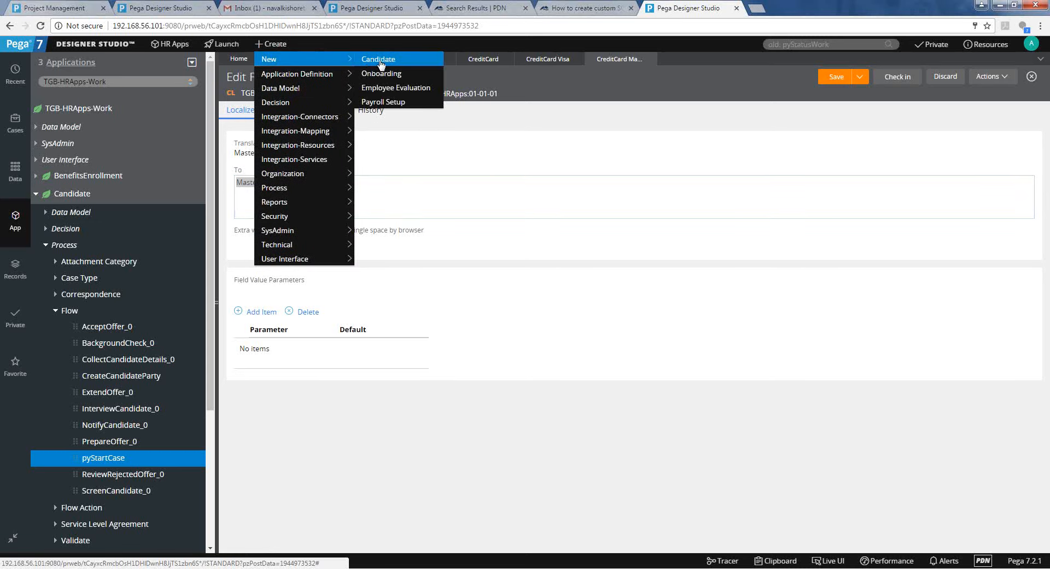
left_click(379, 60)
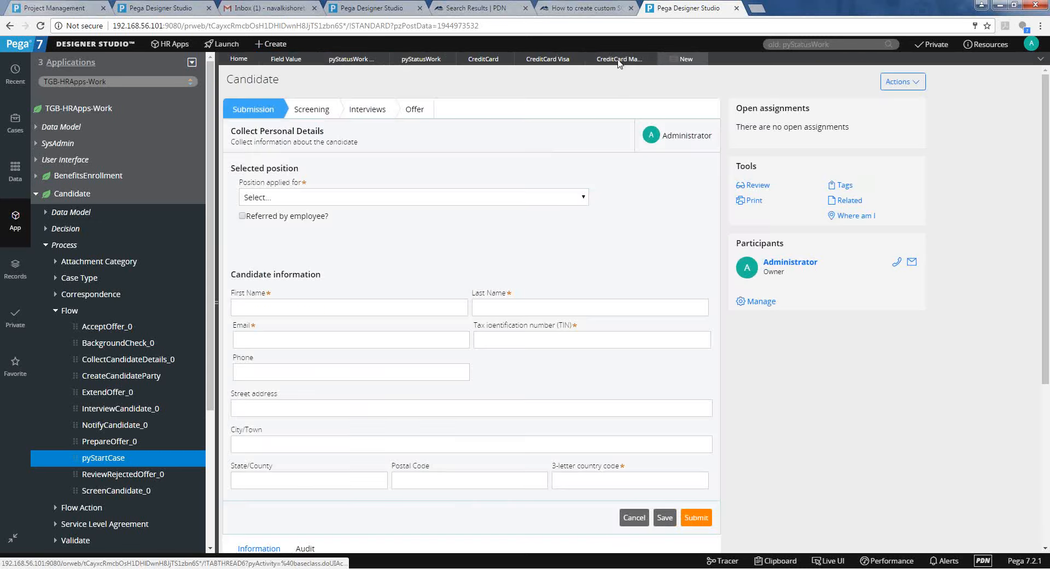
left_click(618, 59)
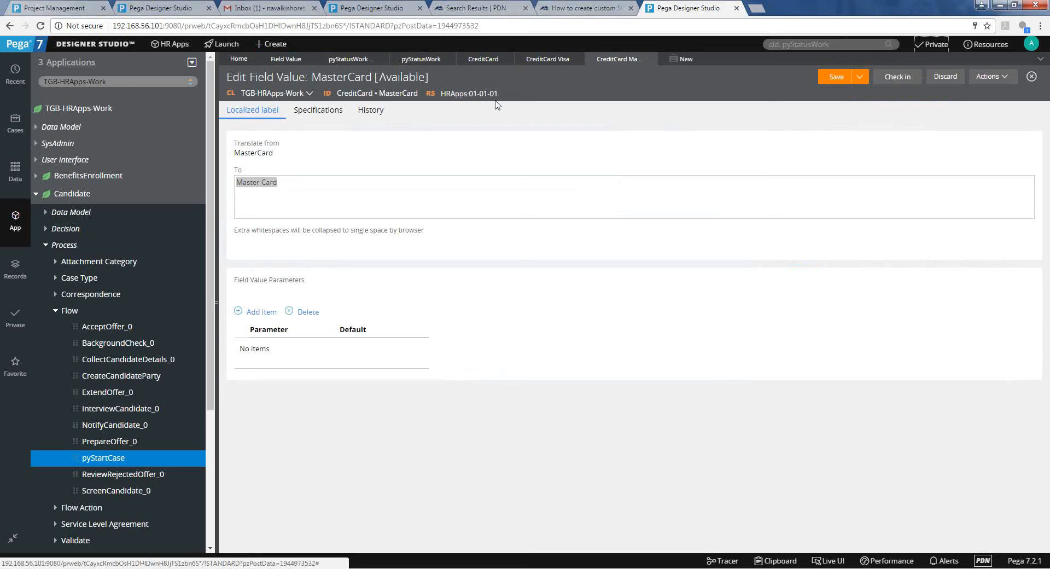
Browse the Designer Studio menu toward User Interface > Localization Tools.
left_click(503, 134)
left_click(80, 45)
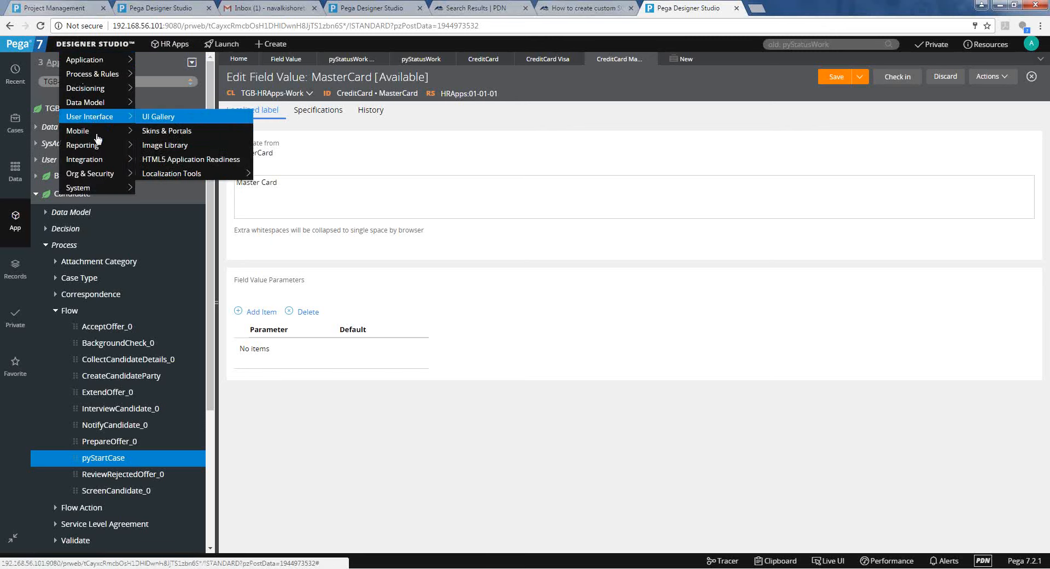
mouse_move(96, 117)
mouse_move(195, 174)
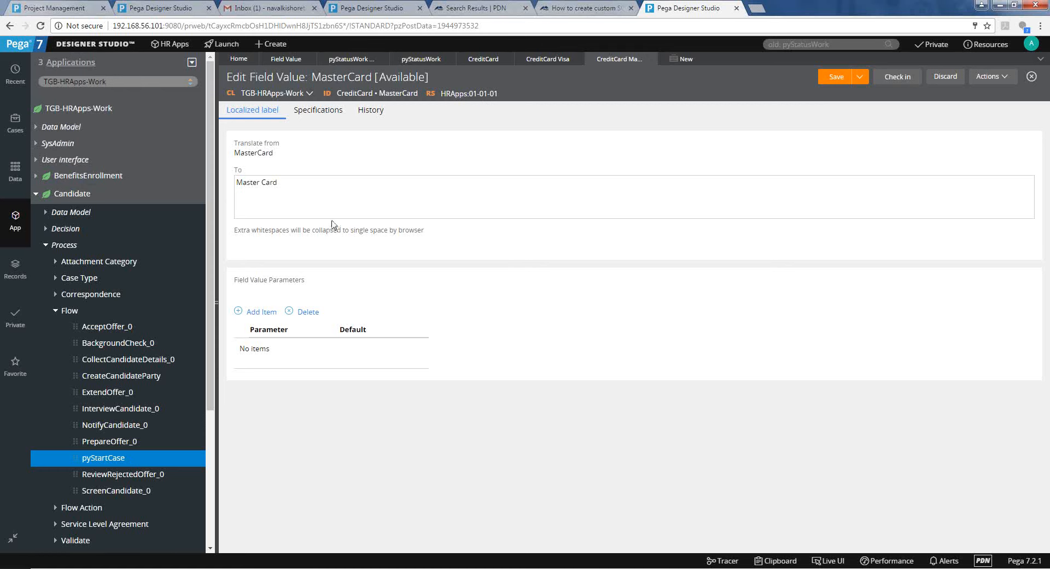
Change the translated label to 'Mastere card', then turn on Live UI on the Candidate form.
triple_click(330, 198)
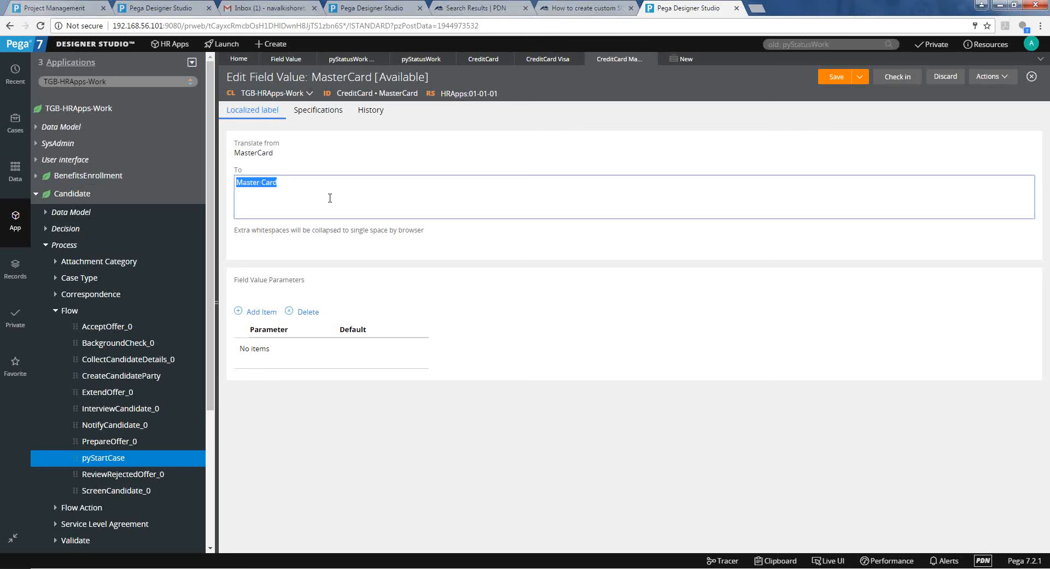
type("Mastere card")
left_click(361, 266)
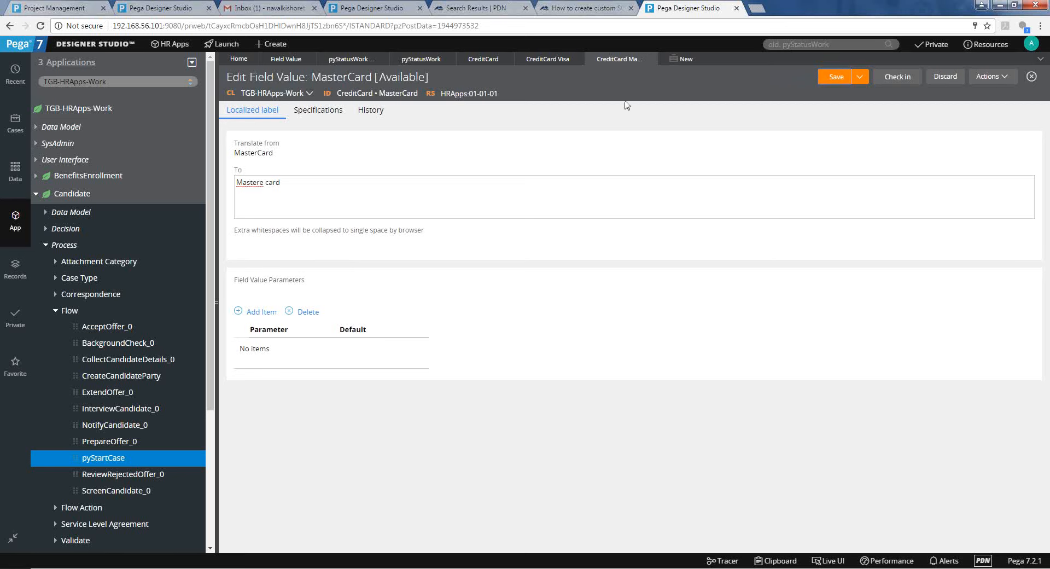
left_click(680, 59)
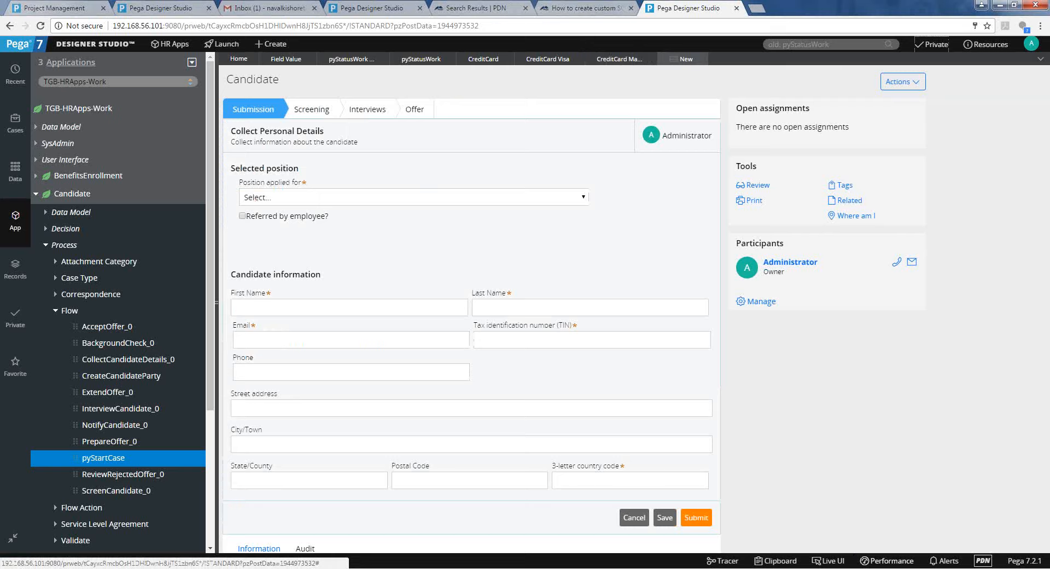
left_click(838, 567)
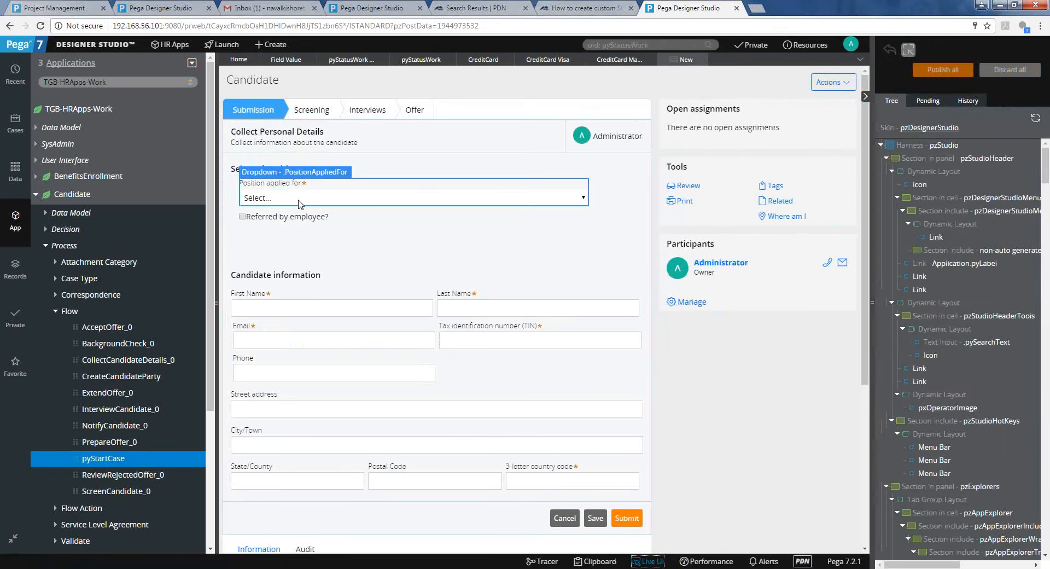
Open Collect Personal Details via the Position dropdown, check it out, and add a Dropdown below Referring employee.
left_click(299, 203)
mouse_move(356, 168)
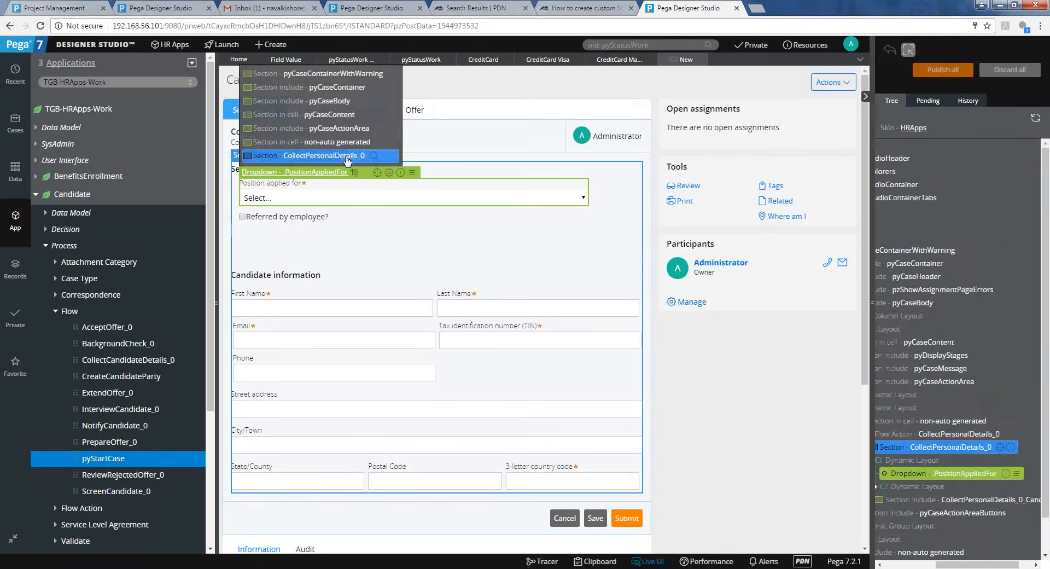
left_click(376, 172)
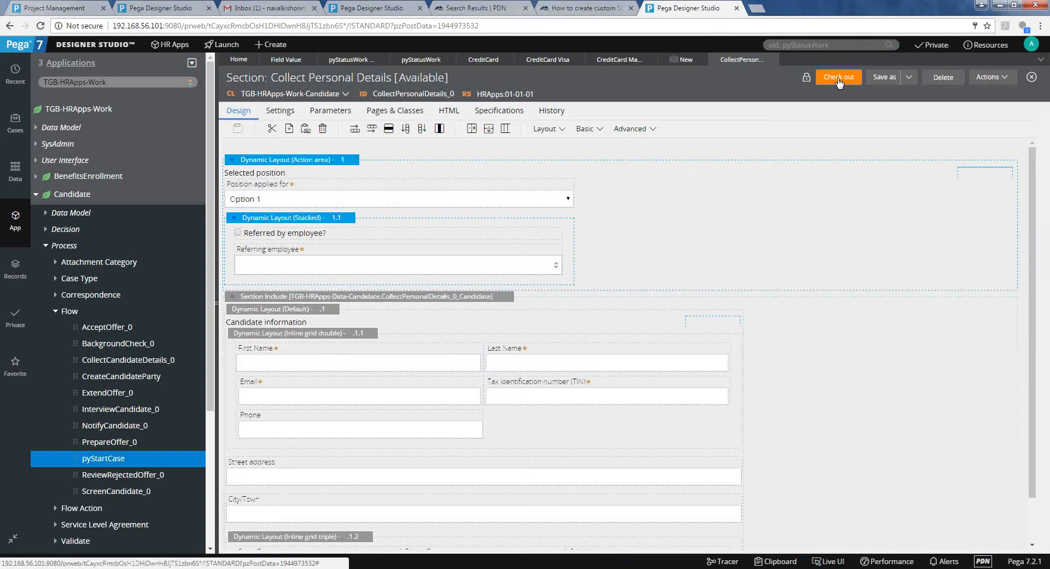
left_click(837, 78)
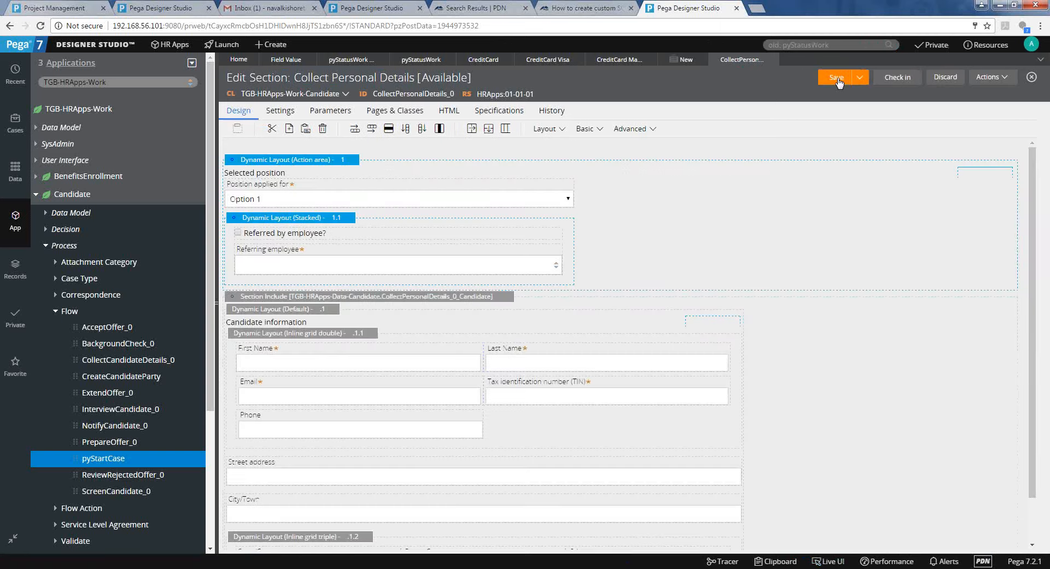
left_click(331, 275)
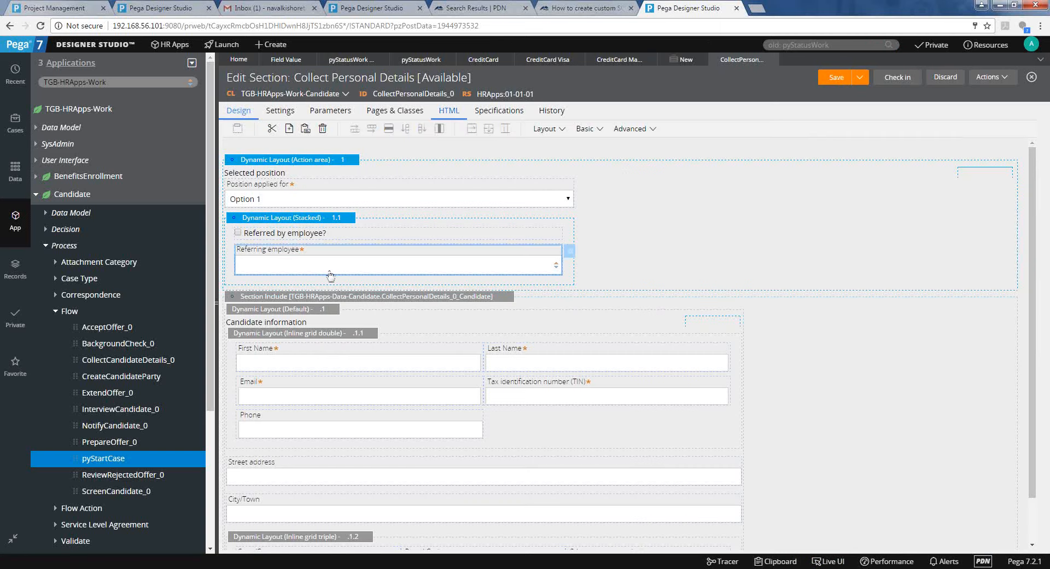
left_click(591, 136)
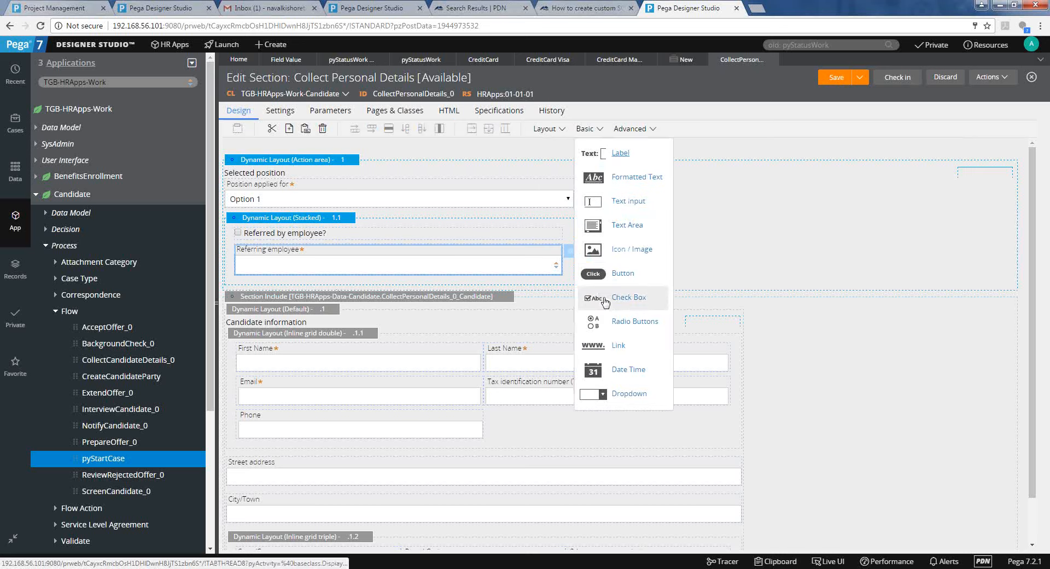
left_click_drag(615, 394, 471, 282)
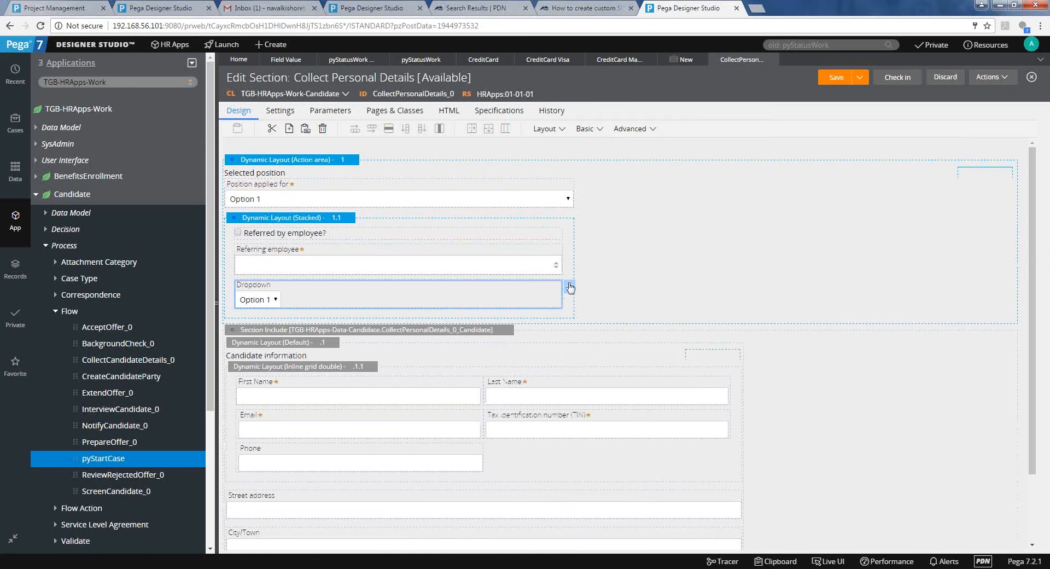
Bind the new dropdown's Property to .CreditCard and save the Collect Personal Details section.
left_click(570, 287)
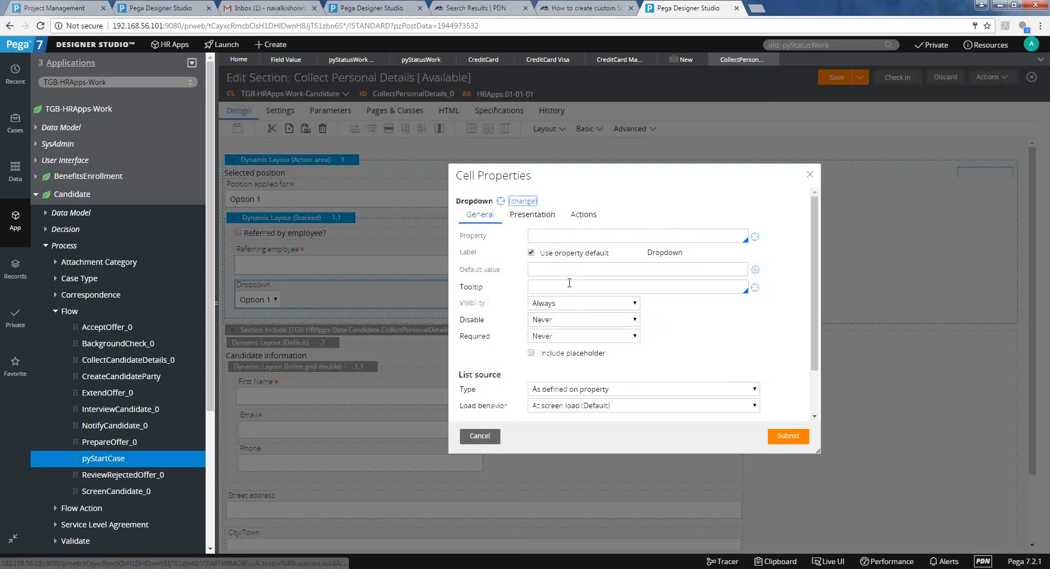
left_click(579, 235)
type(".")
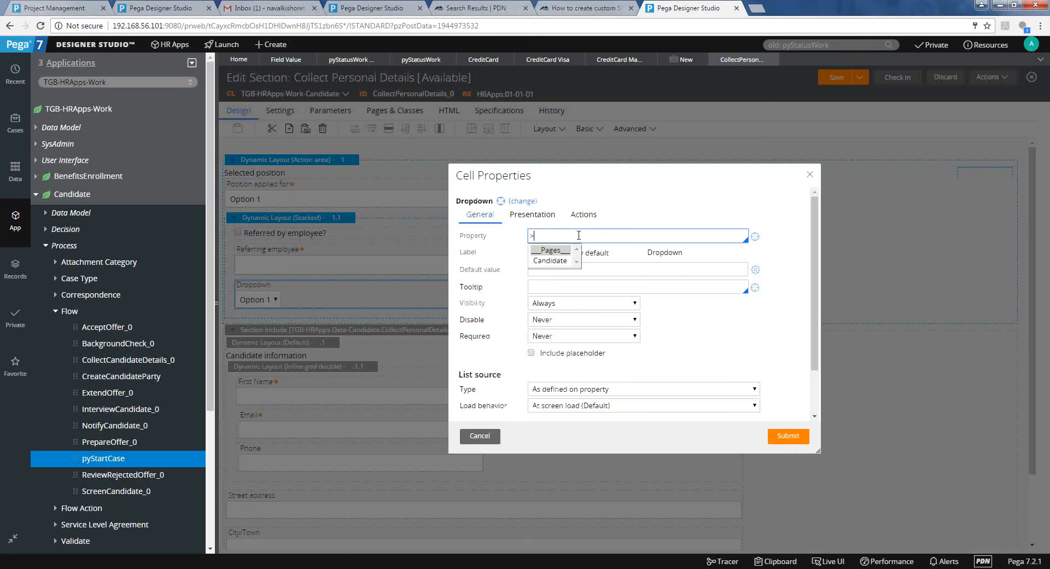
type("CreditC")
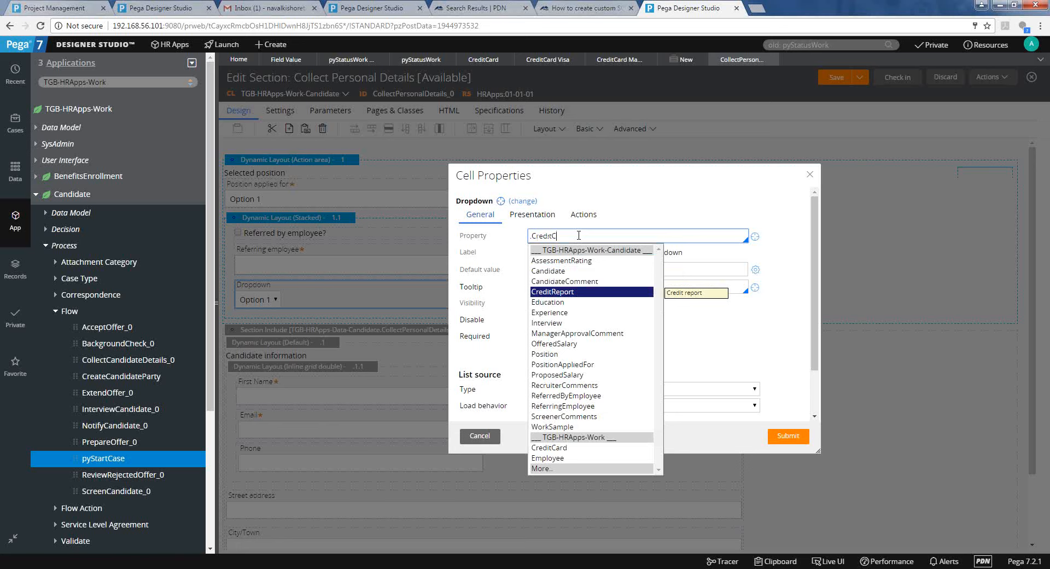
left_click(549, 447)
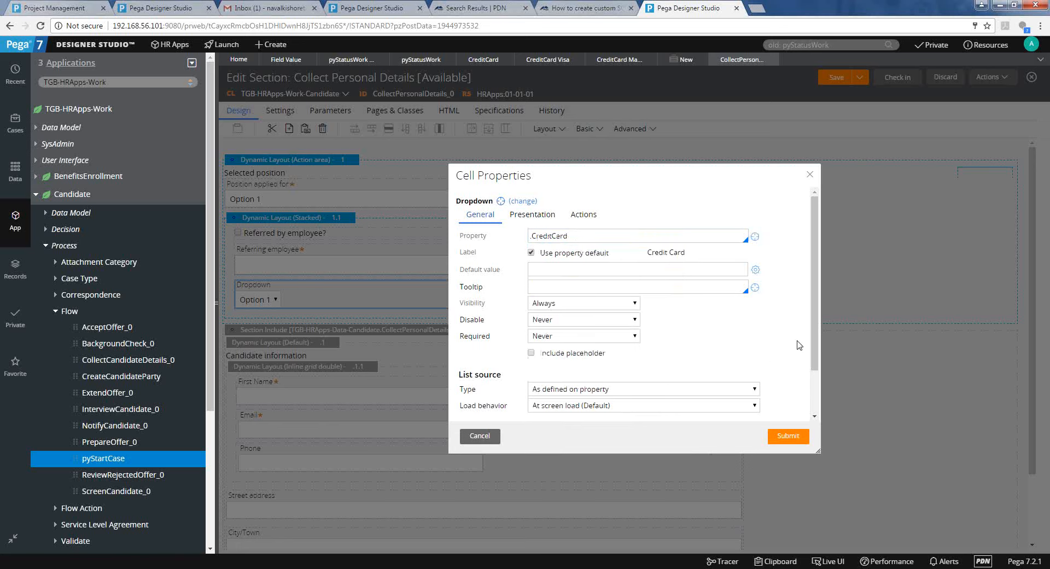
scroll(803, 350, "down", 1)
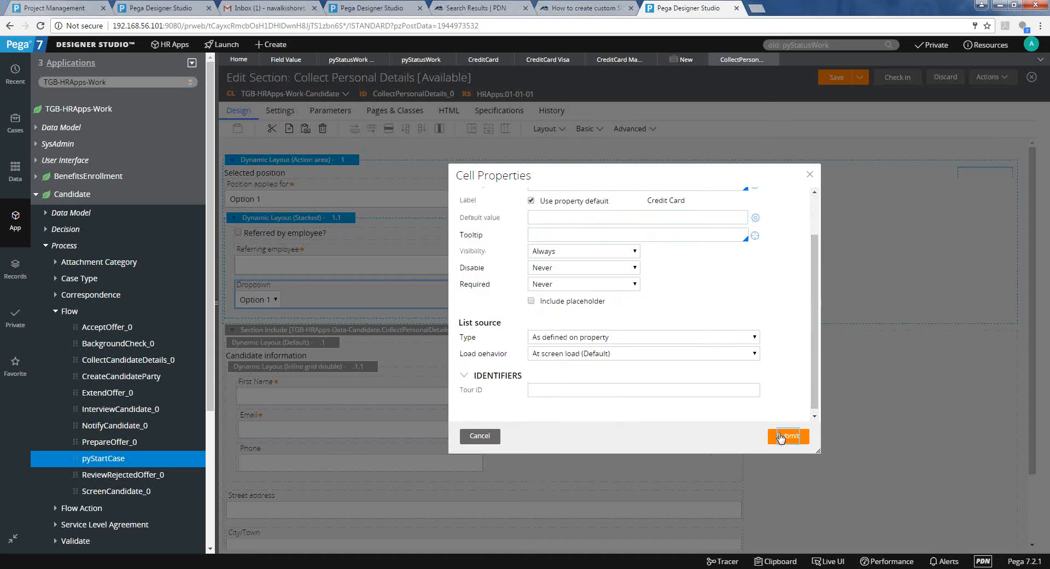
left_click(782, 436)
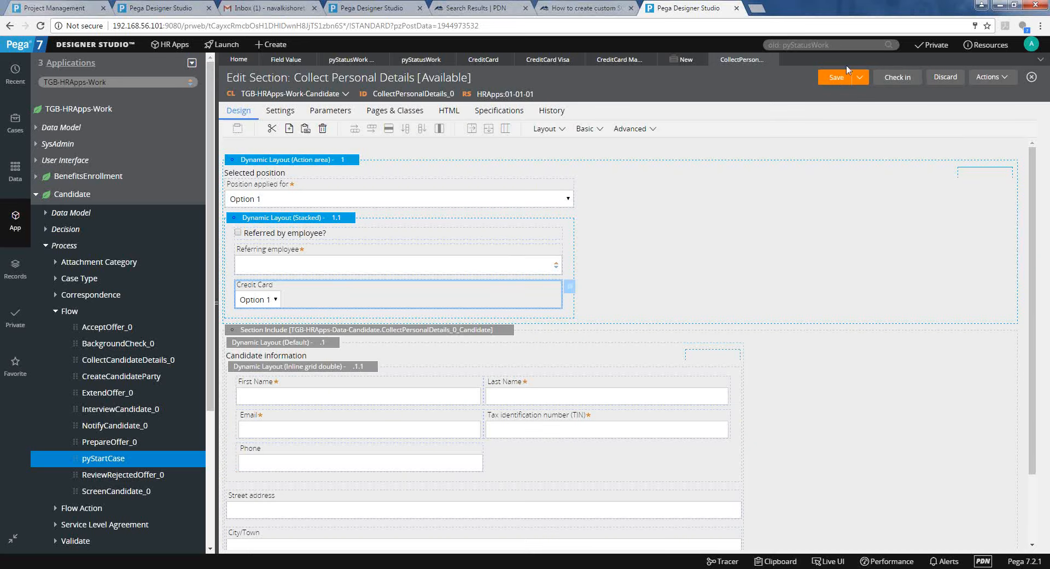
left_click(836, 82)
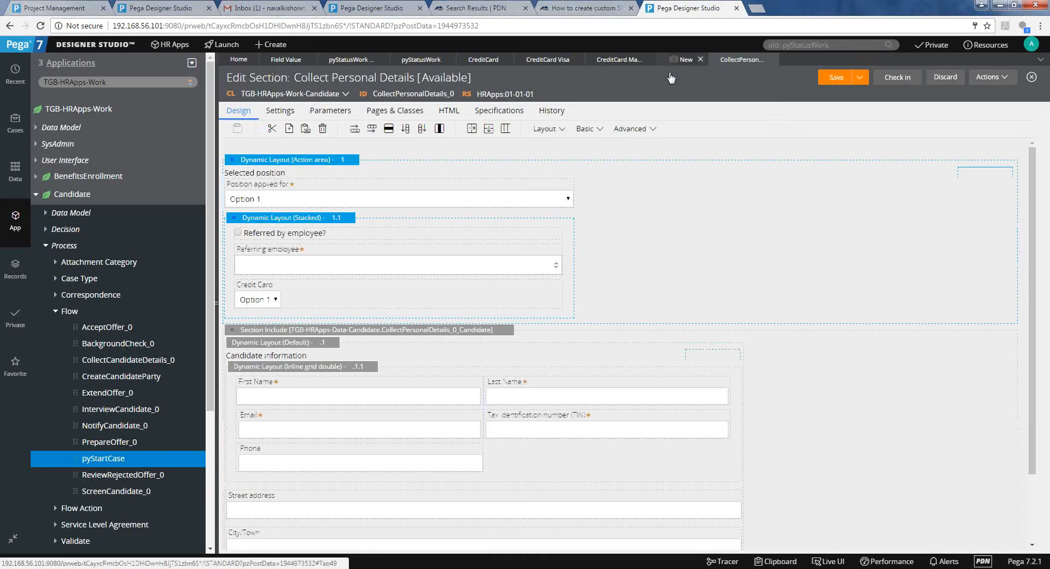
left_click(473, 60)
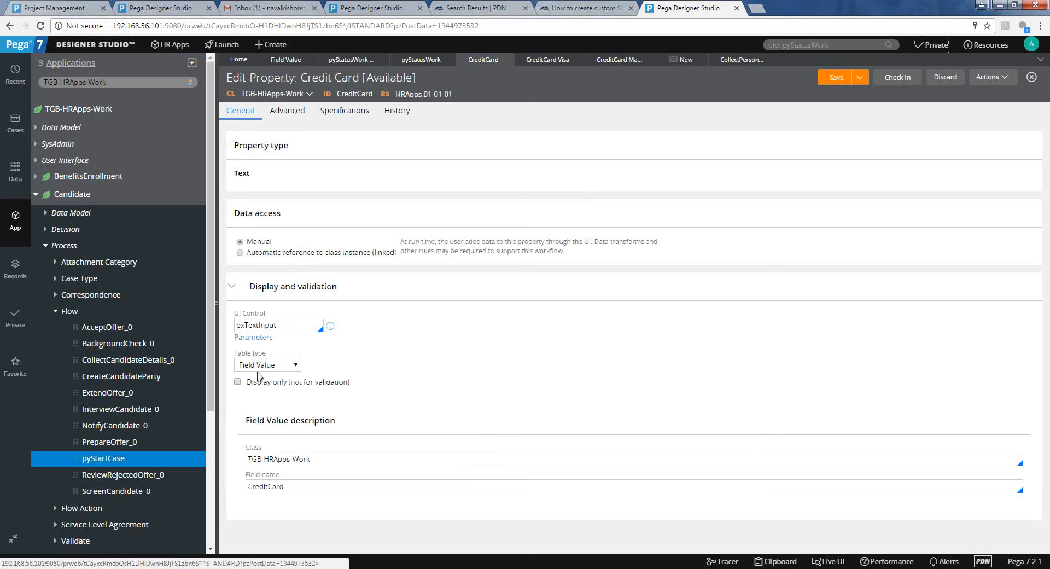
Refresh the Candidate case form and check the Credit Card dropdown's choices.
left_click(667, 64)
left_click(919, 83)
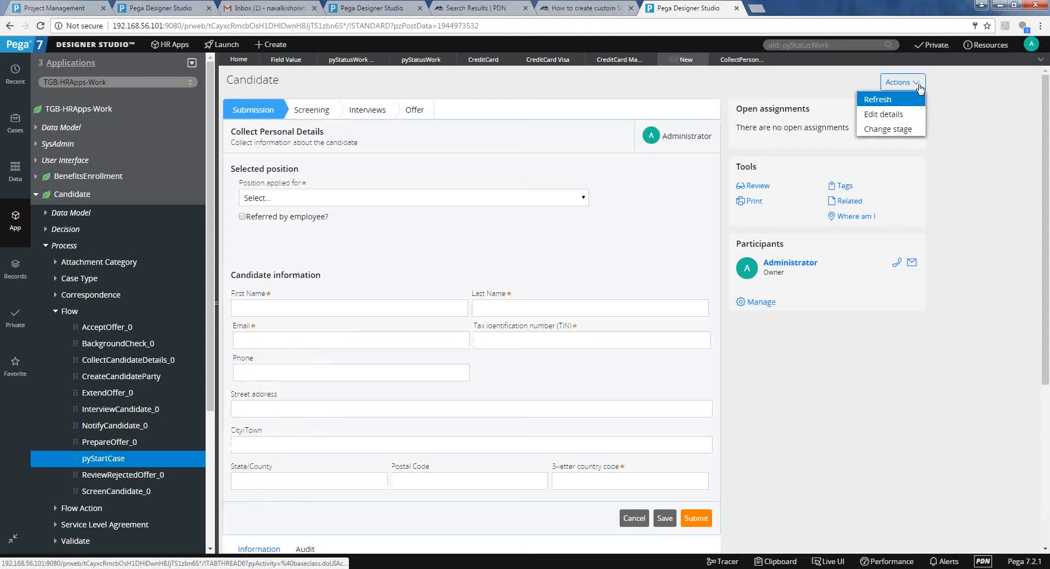
left_click(917, 101)
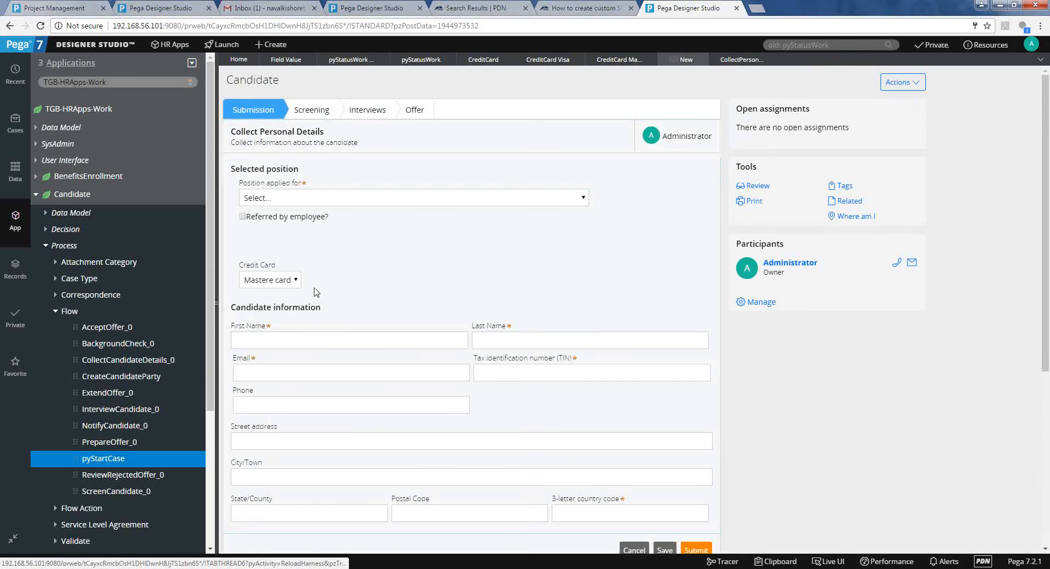
left_click(298, 282)
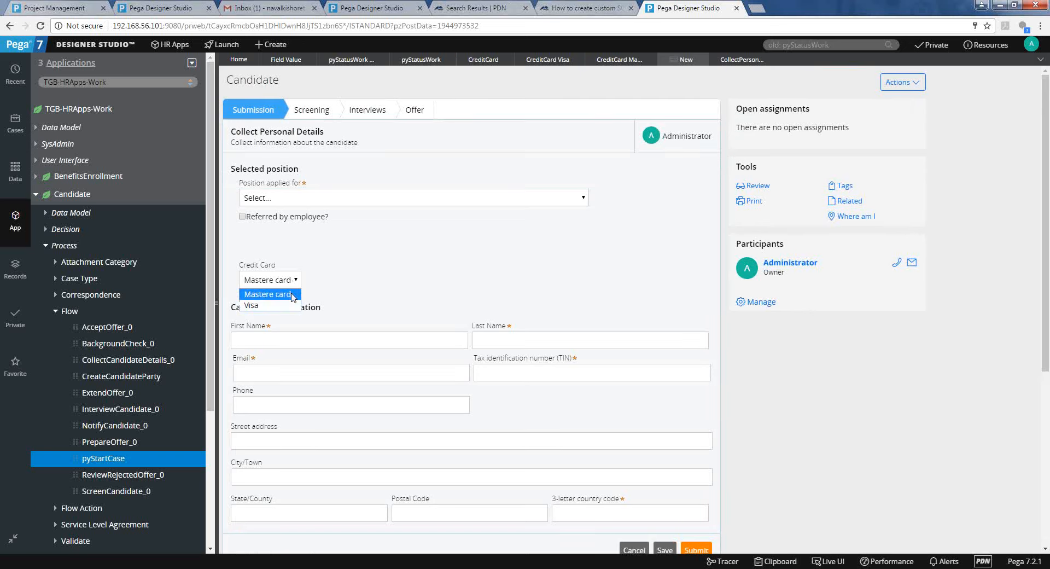
Tick 'Referred by employee?' on the Candidate form.
left_click(265, 218)
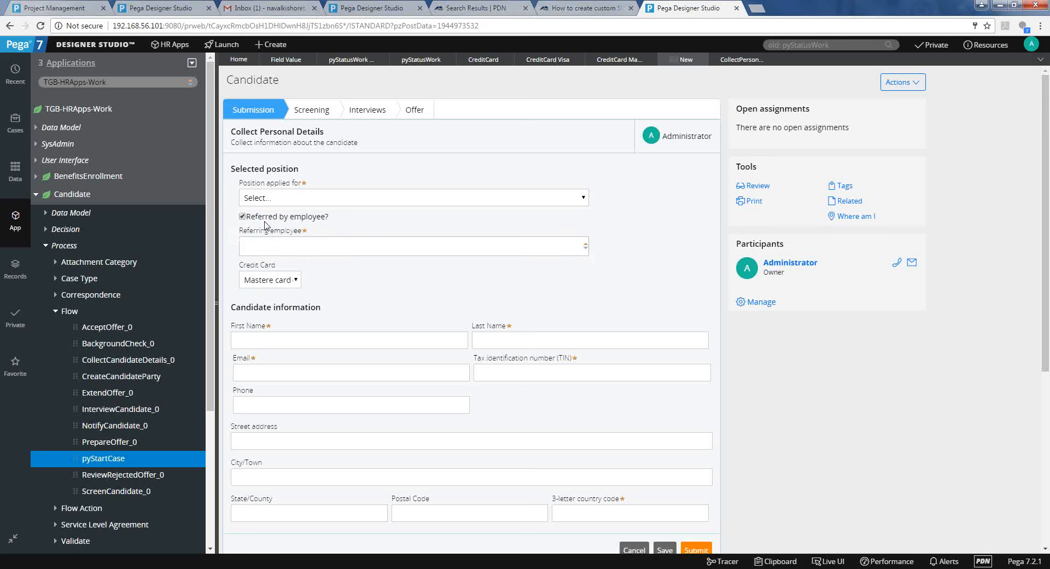
left_click(271, 281)
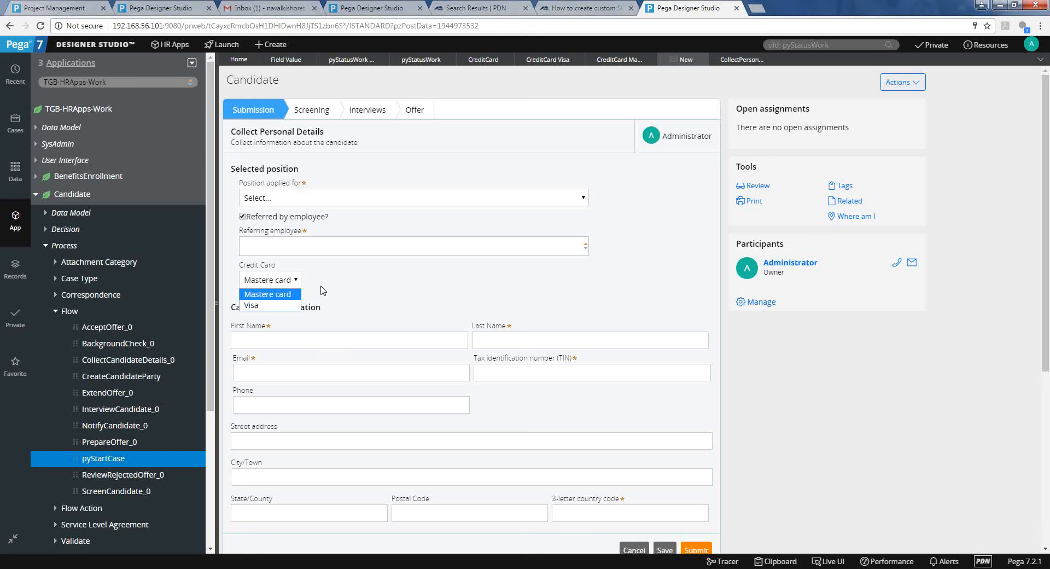
left_click(485, 61)
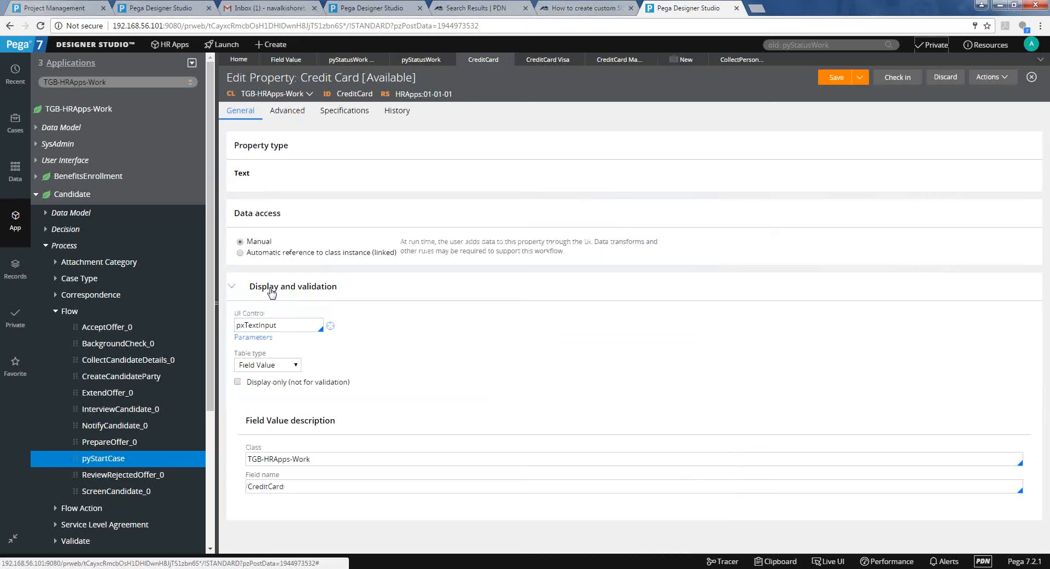
Under Display and validation, switch Table type to Local List, leaving row 1's value empty.
left_click(272, 290)
left_click(271, 290)
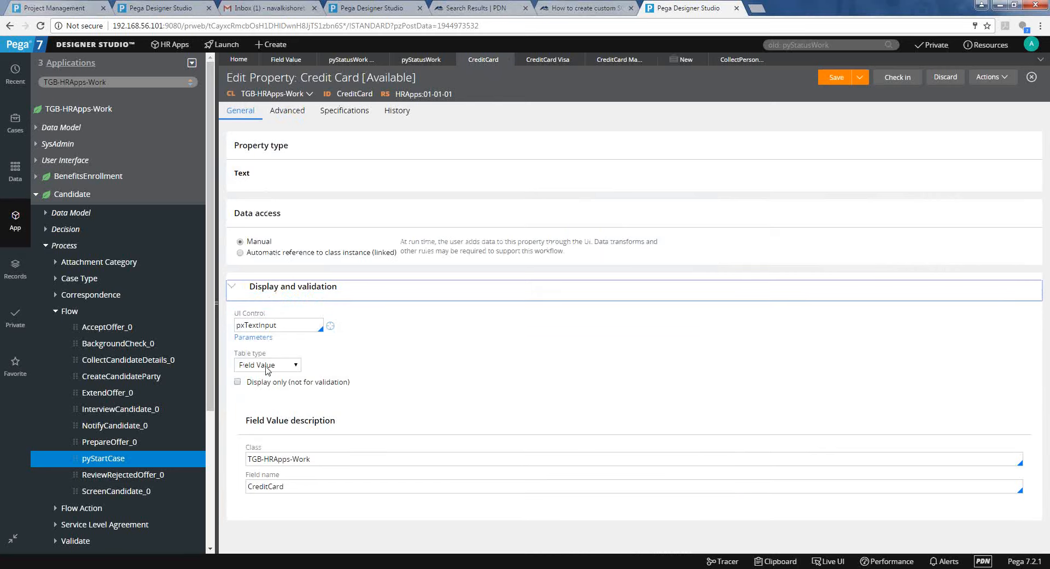
left_click(266, 365)
left_click(266, 365)
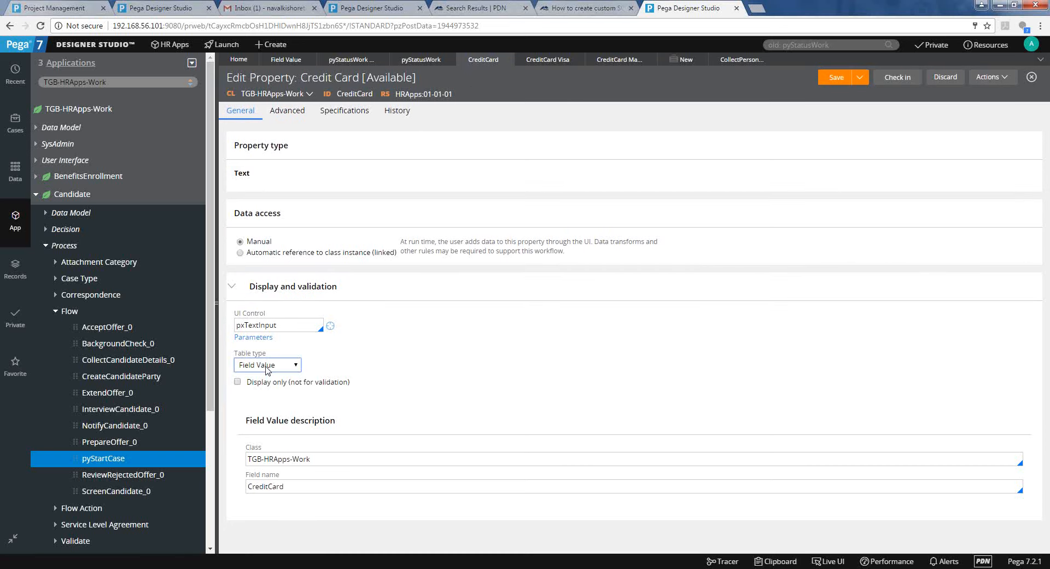
left_click(266, 368)
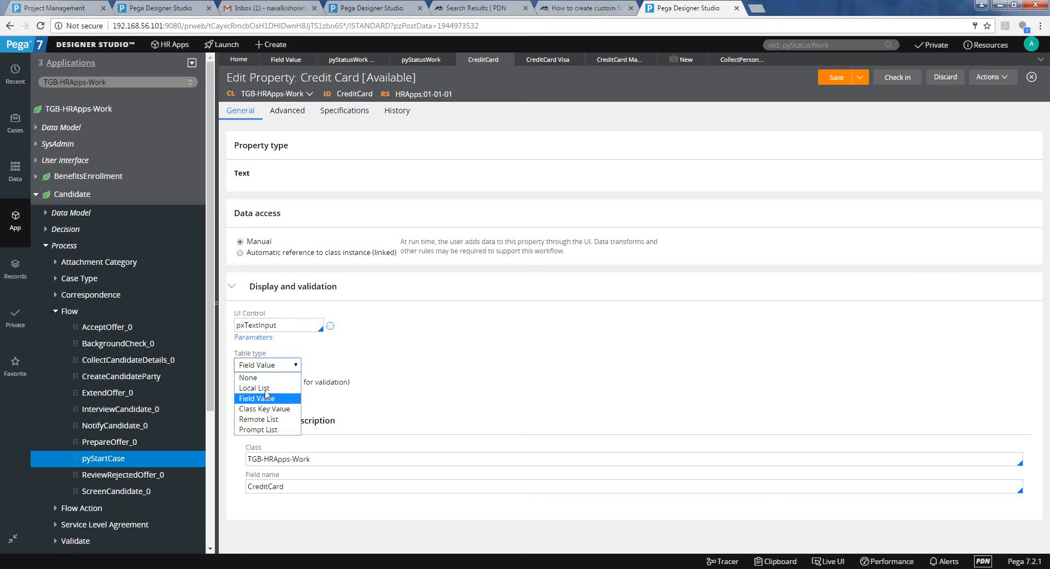
left_click(266, 389)
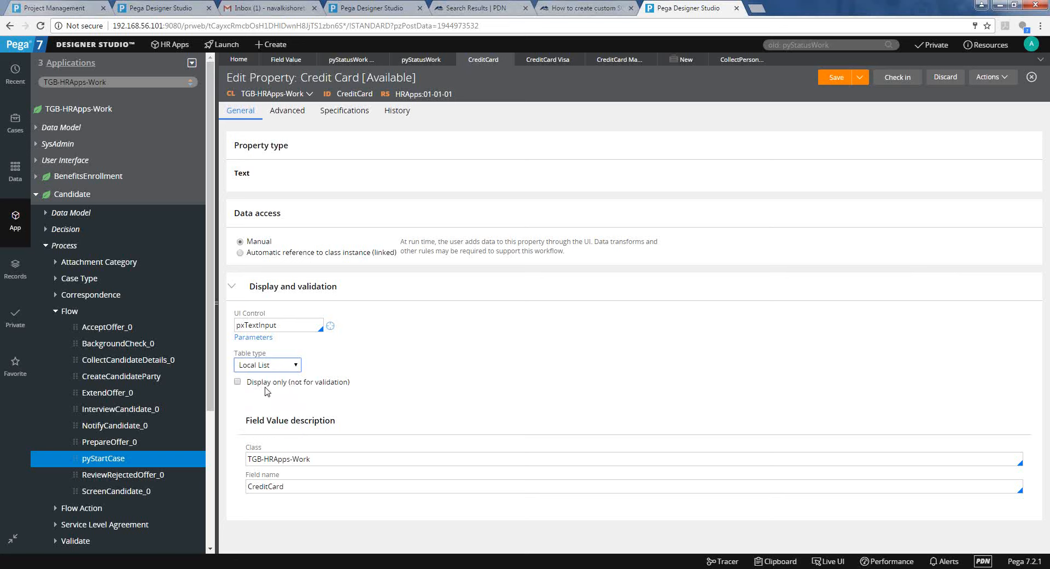
left_click(287, 425)
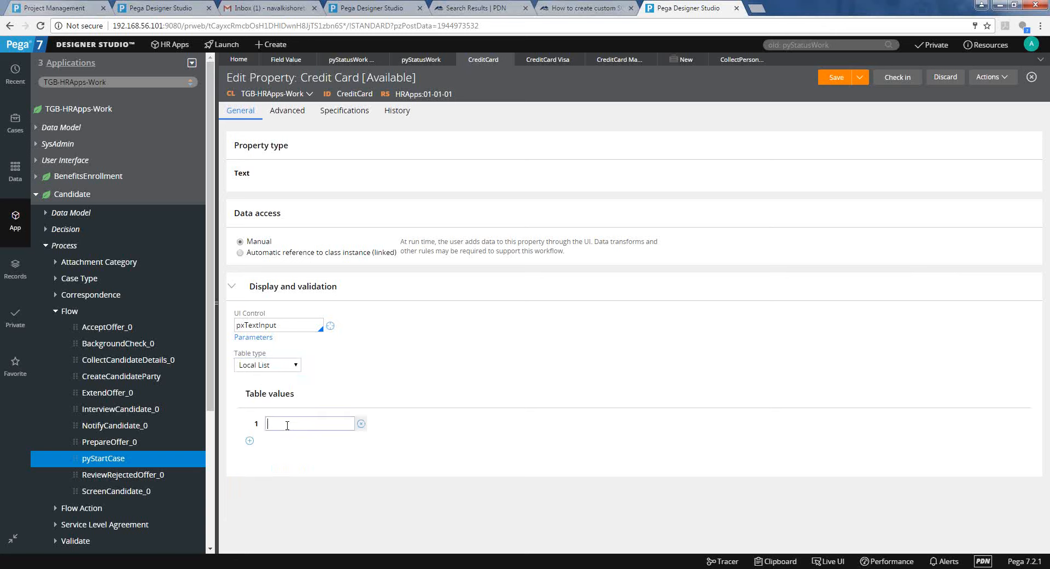
left_click(281, 370)
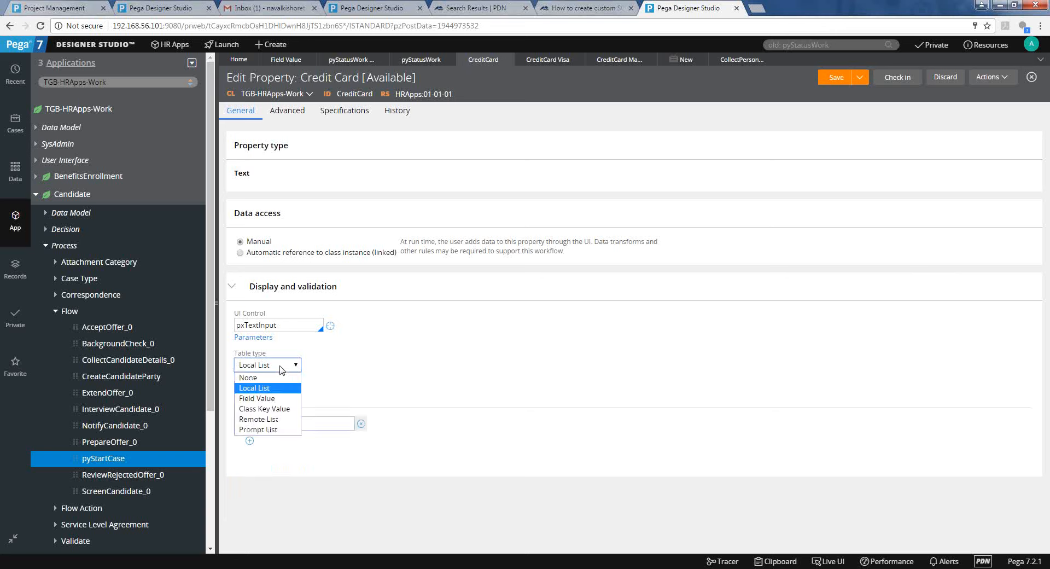
Set the Credit Card property's Table type back to Field Value.
left_click(281, 371)
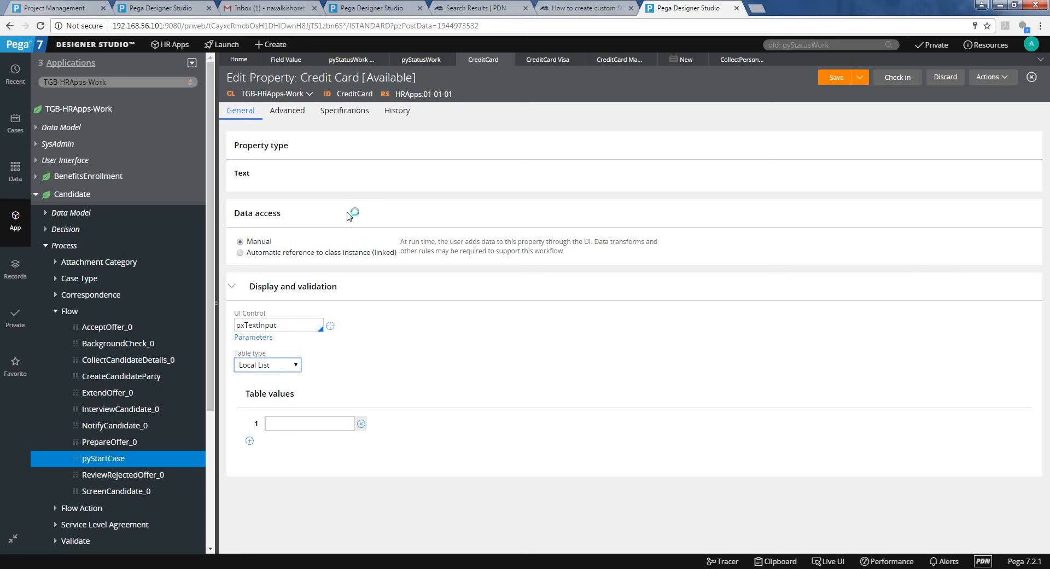
left_click(283, 366)
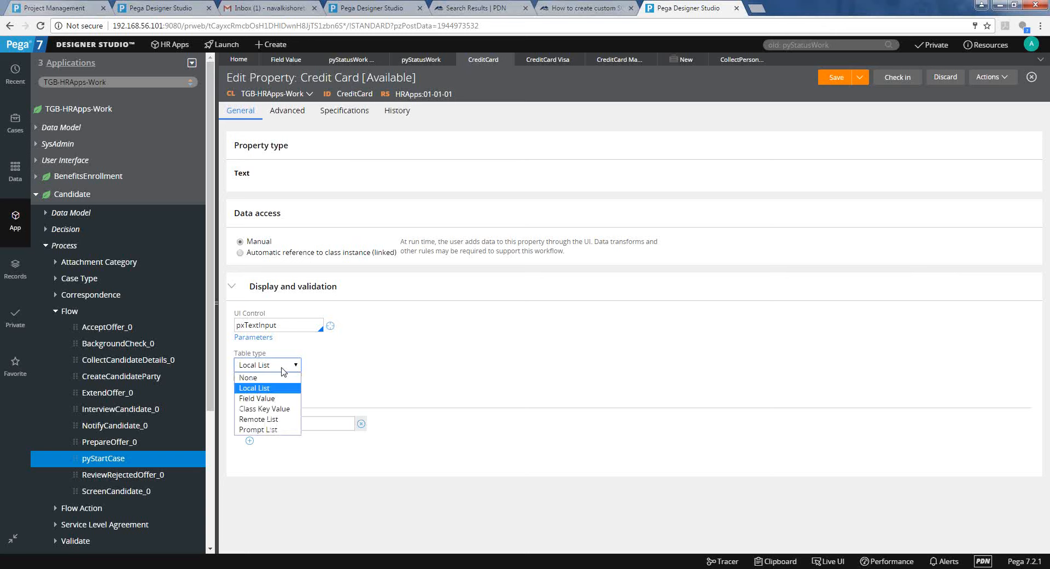
left_click(281, 399)
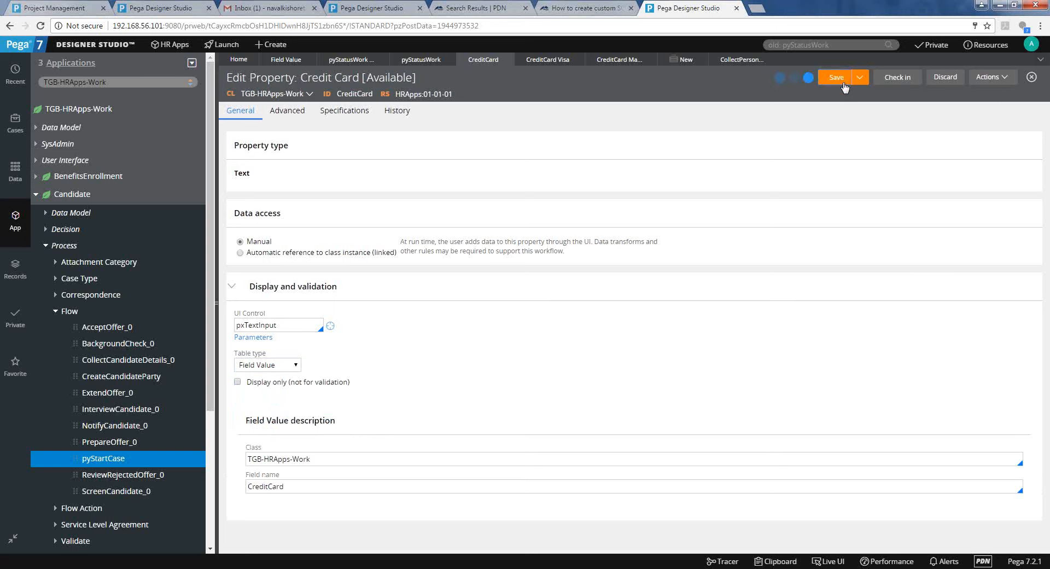
Remove the extra 'e' from the MasterCard field value label and save it.
left_click(556, 58)
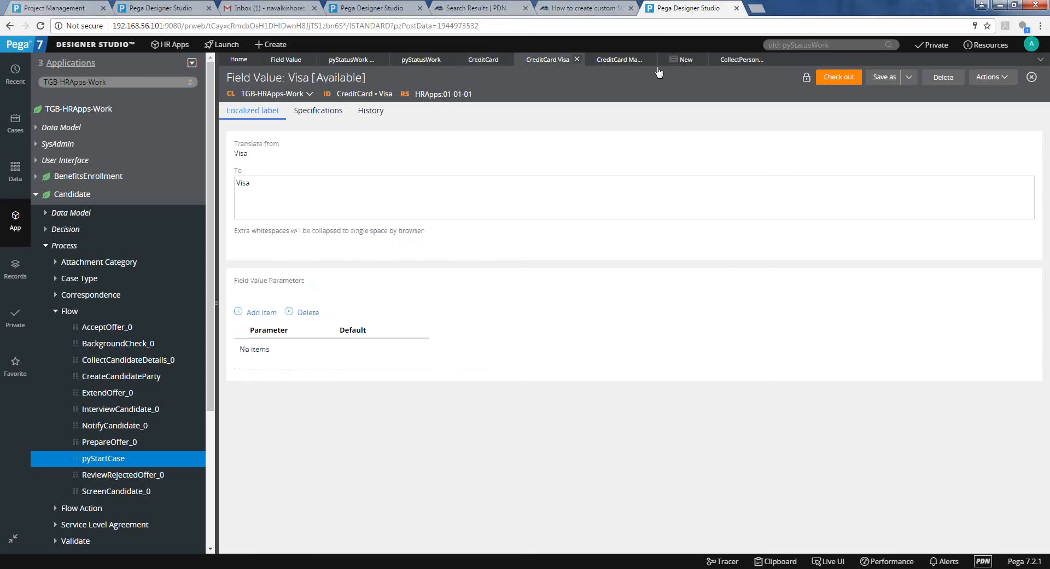
left_click(629, 60)
left_click(266, 186)
key("BackSpace")
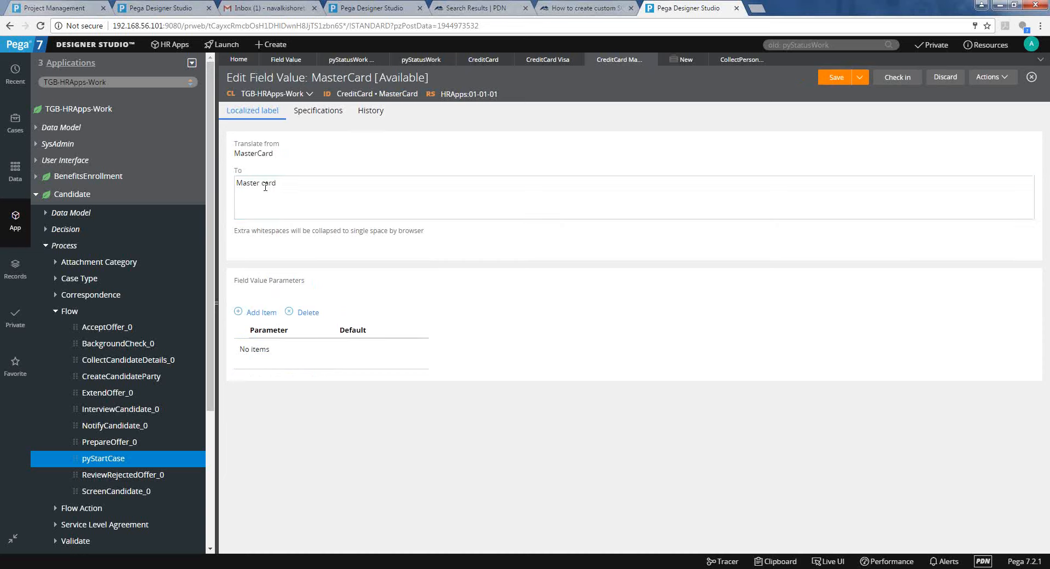
left_click(819, 77)
Refresh the Candidate form and confirm the Credit Card list offers Master card and Visa.
left_click(685, 59)
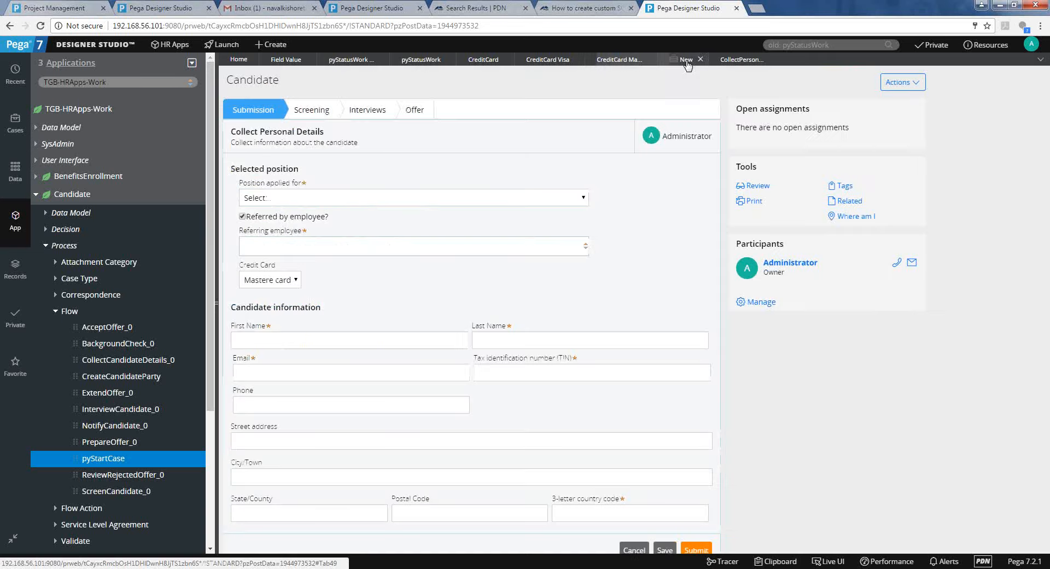
left_click(913, 87)
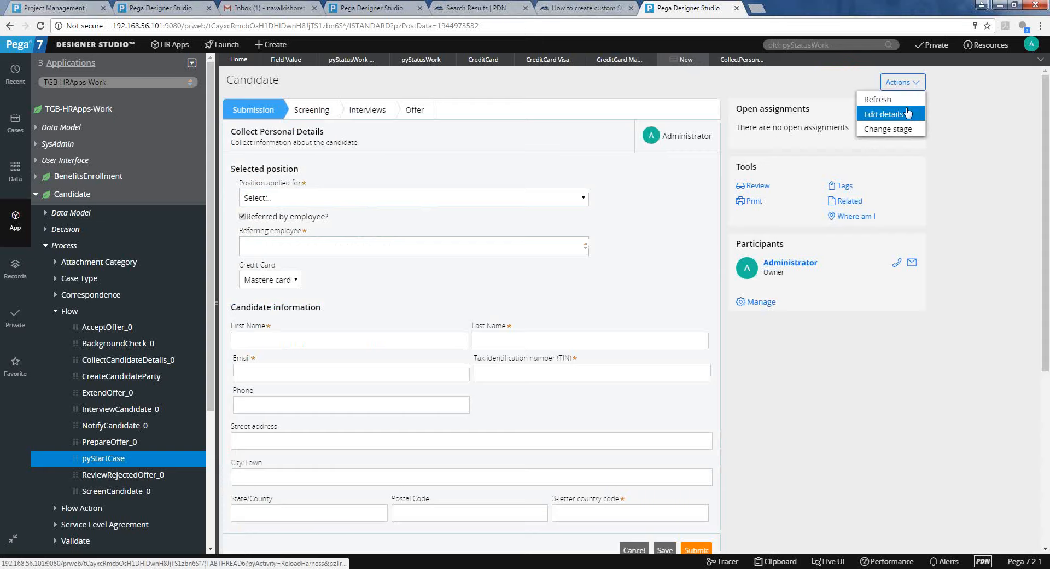
left_click(906, 114)
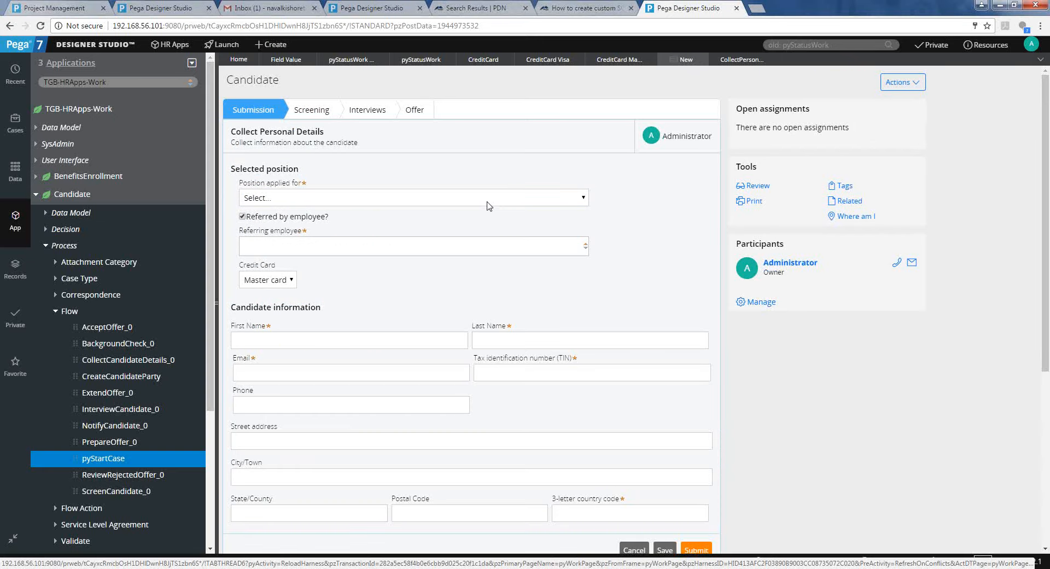
left_click(263, 286)
left_click(263, 286)
left_click(263, 286)
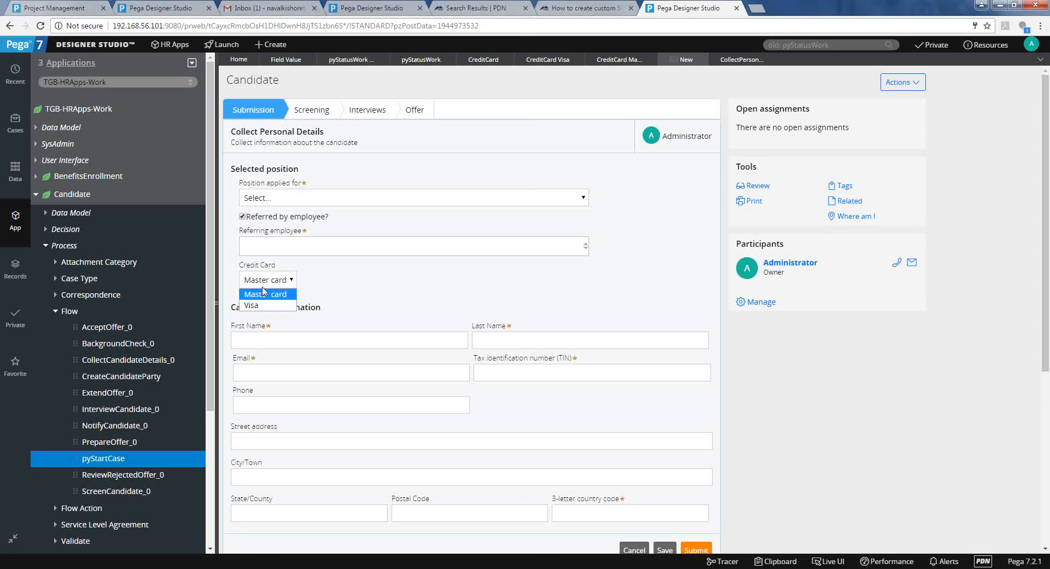
left_click(309, 295)
left_click(602, 58)
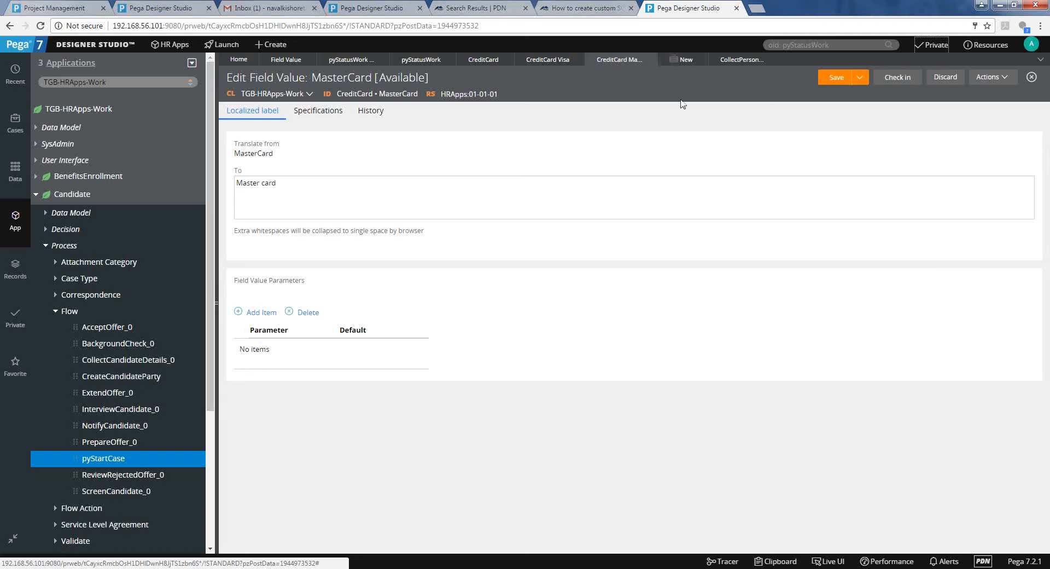
left_click(552, 60)
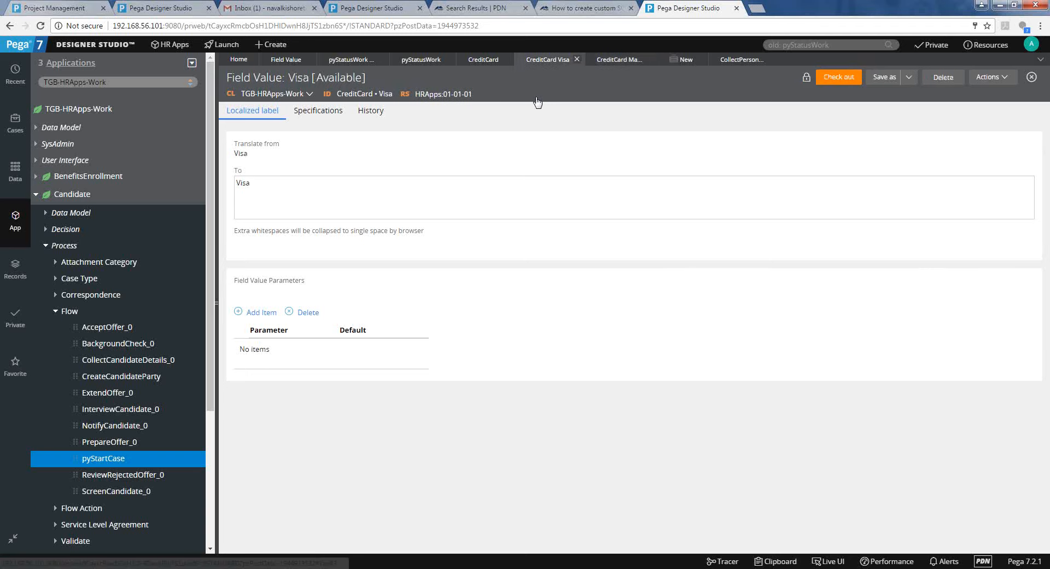
Change the Visa field value's label to 'Visee' and check out the rule.
left_click(484, 184)
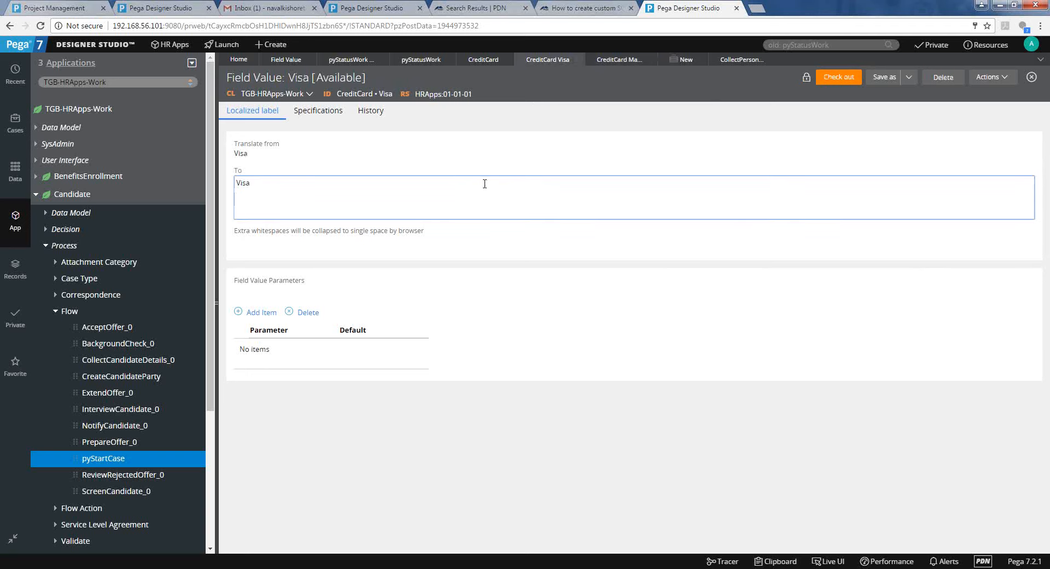
key("BackSpace")
key("BackSpace")
type("see")
key("ctrl+s")
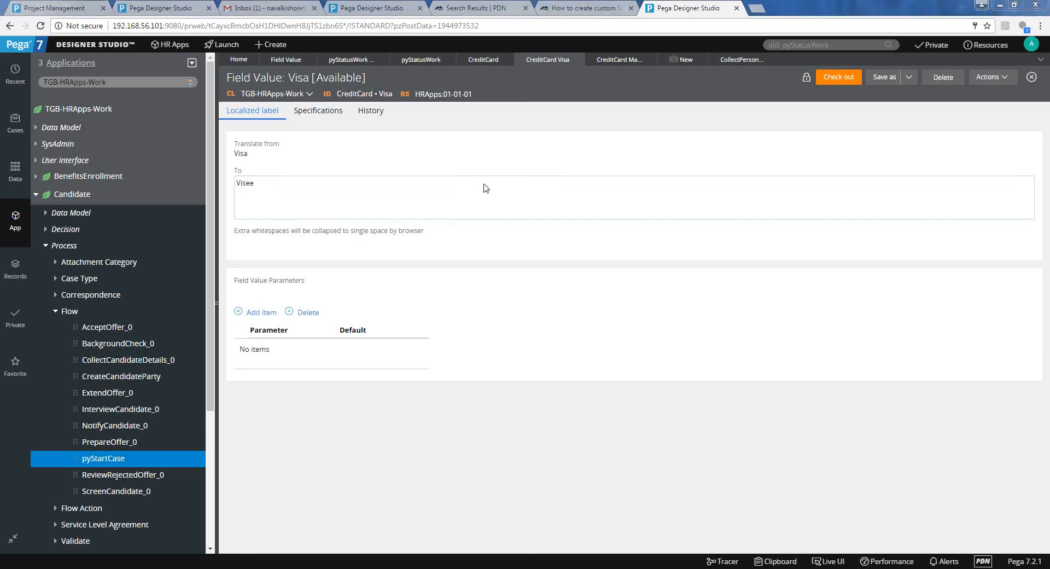
left_click(569, 244)
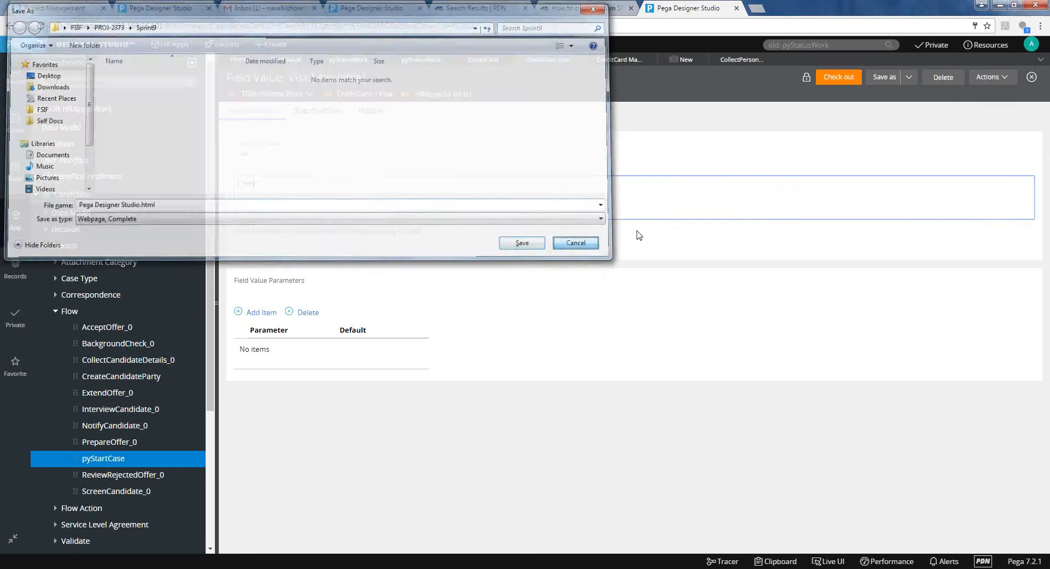
left_click(838, 77)
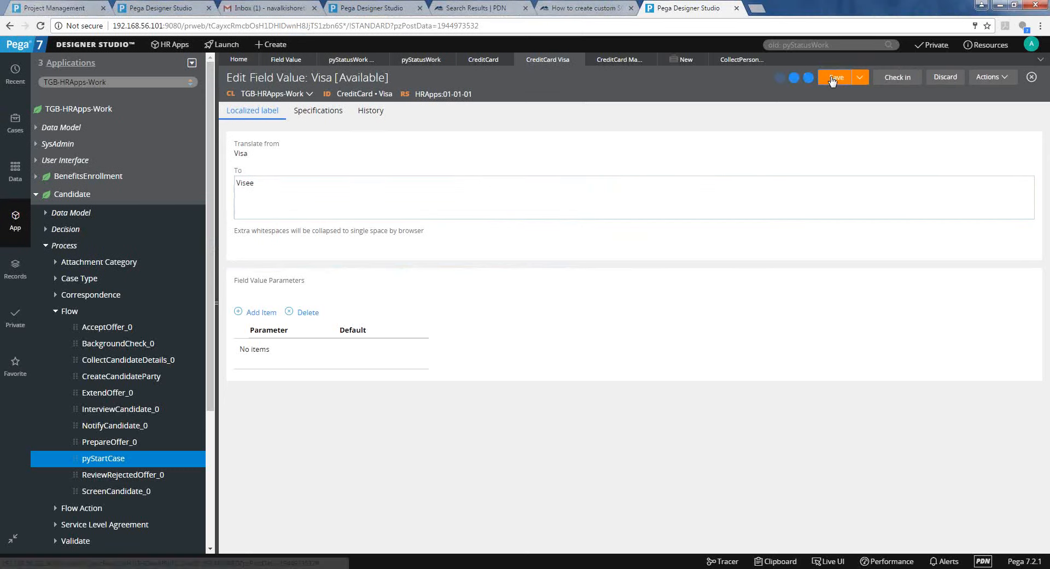
Refresh the Candidate case and check the Credit Card list now shows Master card and Visee.
left_click(686, 65)
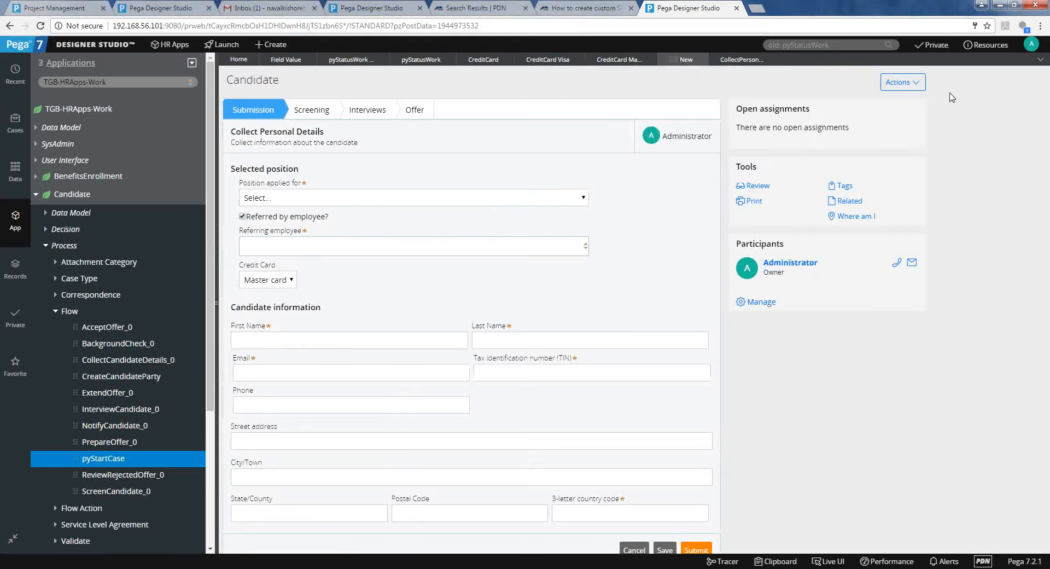
left_click(921, 90)
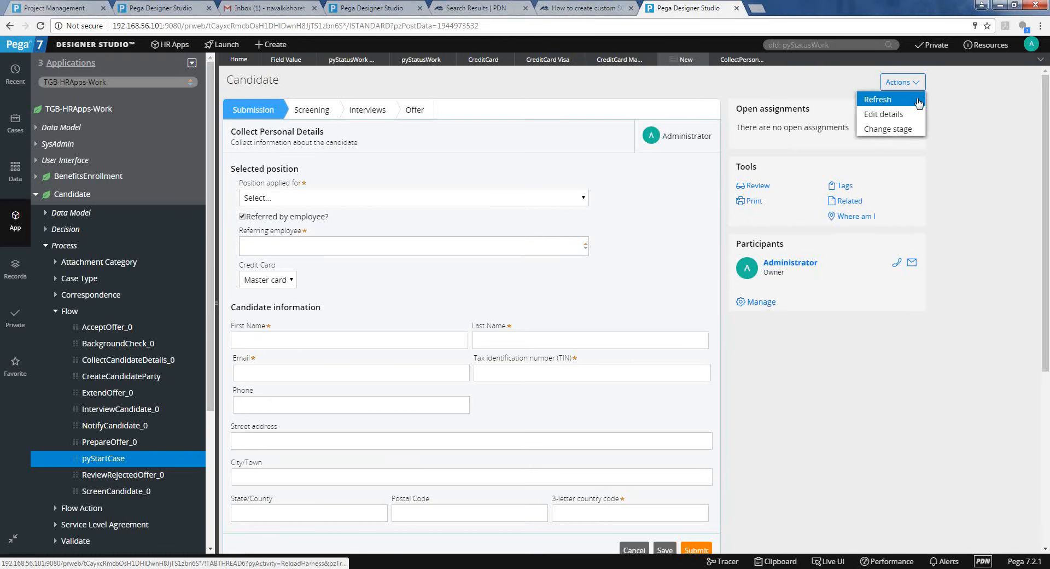
left_click(918, 102)
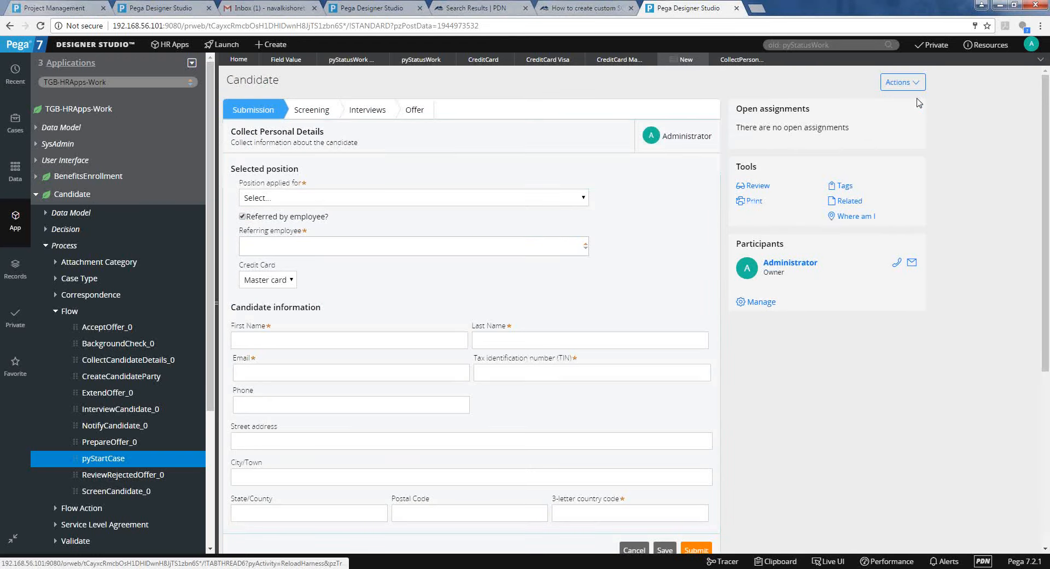
left_click(281, 292)
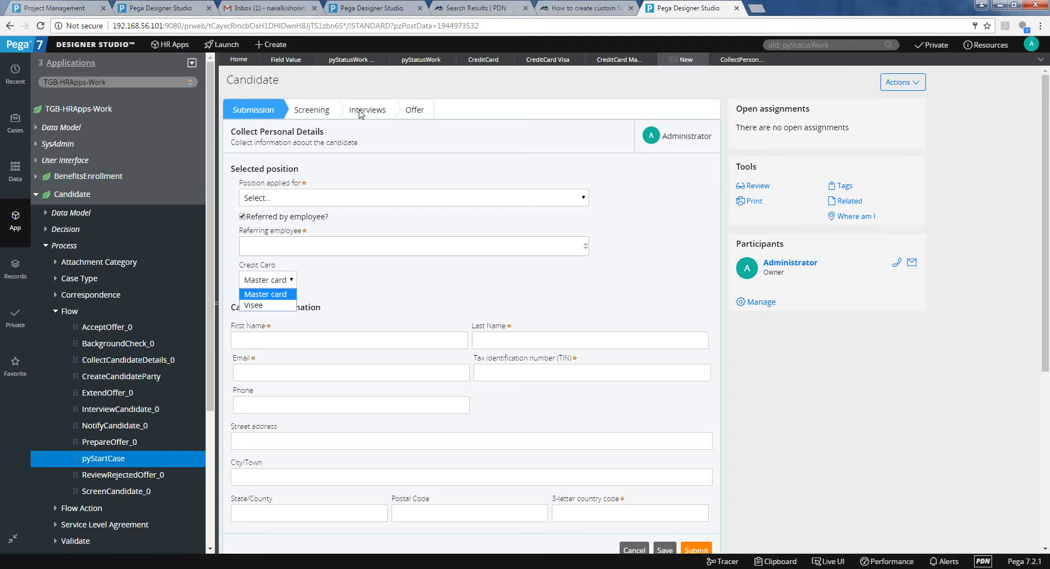
left_click(499, 59)
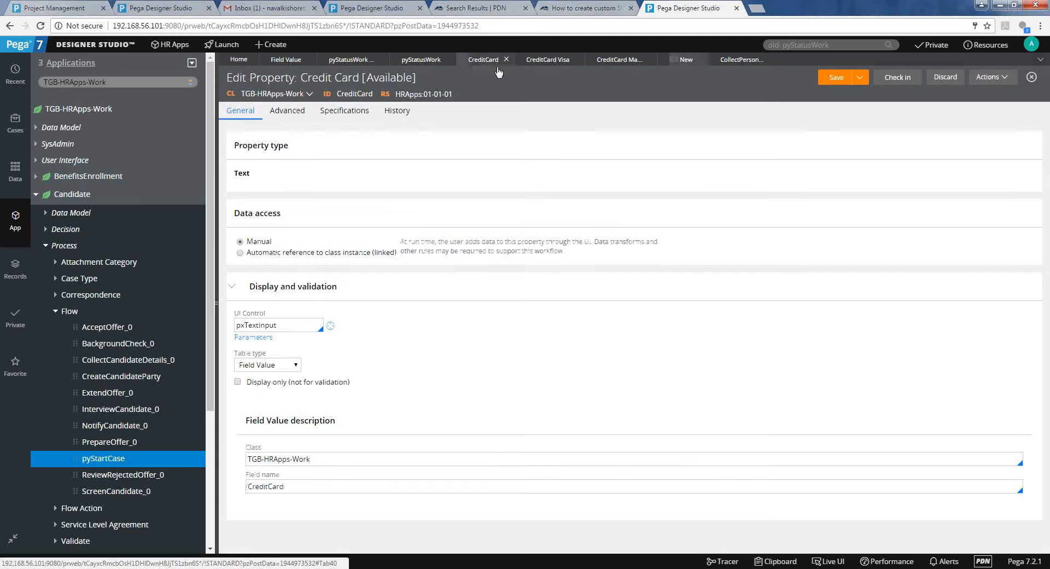
Replace the Credit Card property's Field name CreditCard with pyStatusWork.
left_click(322, 487)
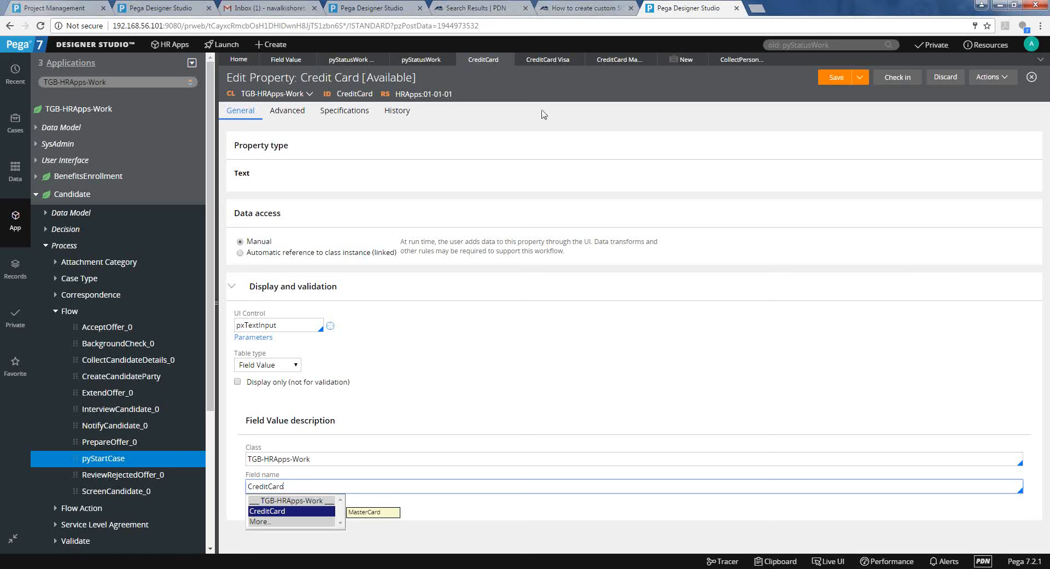
key("ctrl+a")
key("BackSpace")
type("pySt")
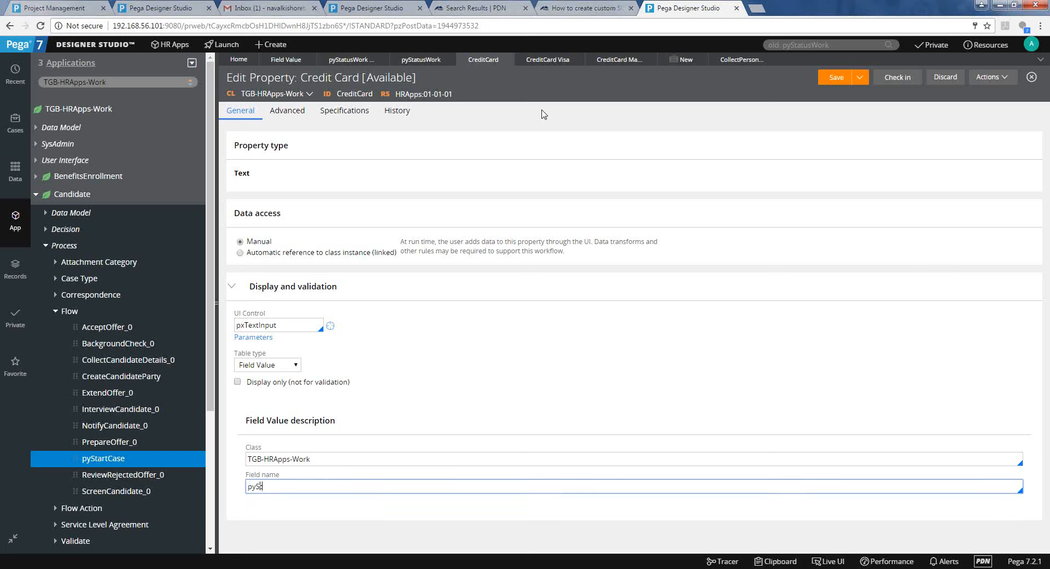
type("atusWork")
key("BackSpace")
key("BackSpace")
key("BackSpace")
type("ork")
double_click(279, 486)
left_click(484, 309)
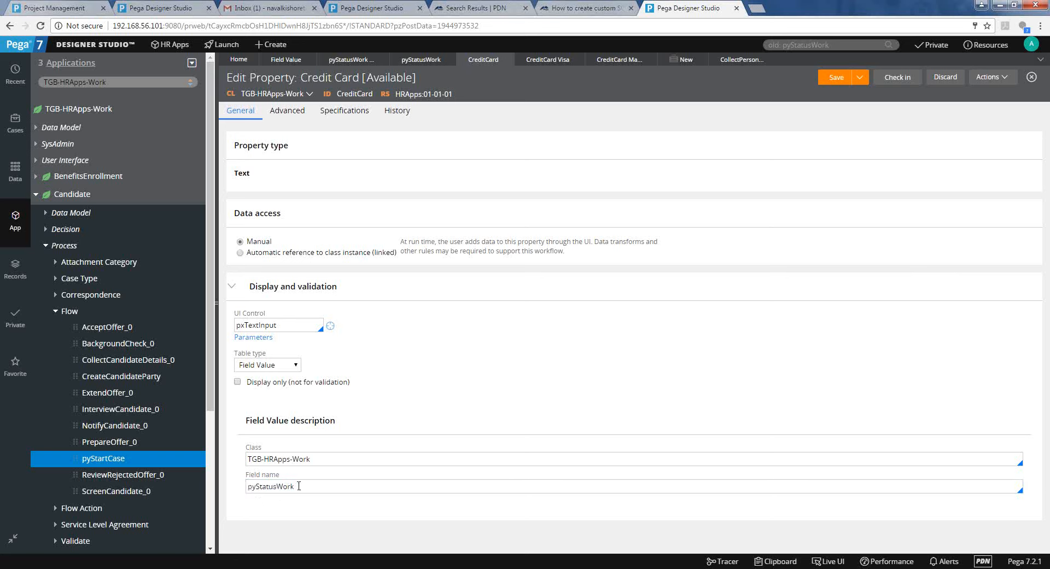
Search the rules for pyStatusWork, then return to the Candidate case form.
left_click(888, 47)
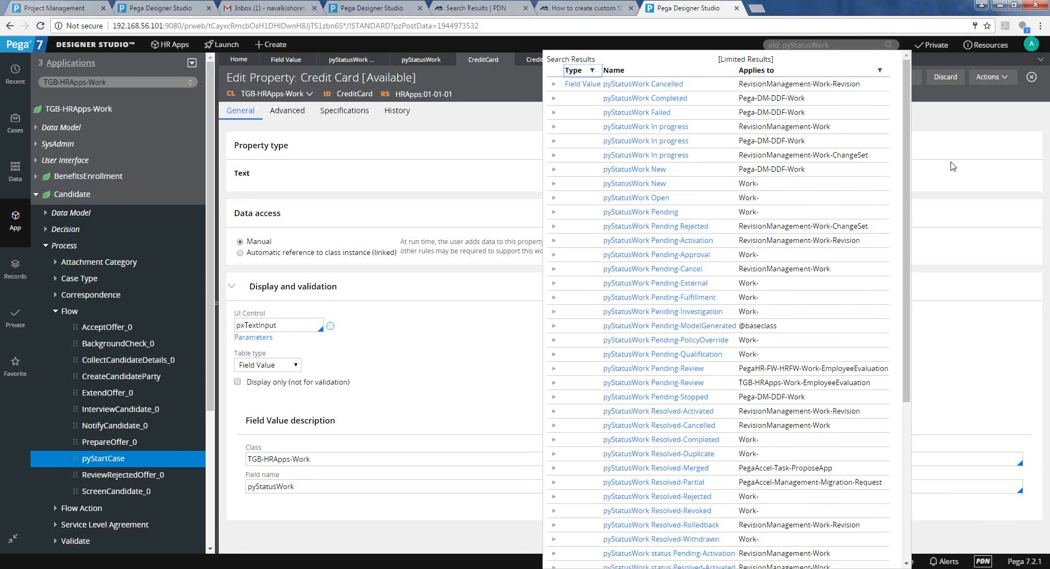
left_click(951, 165)
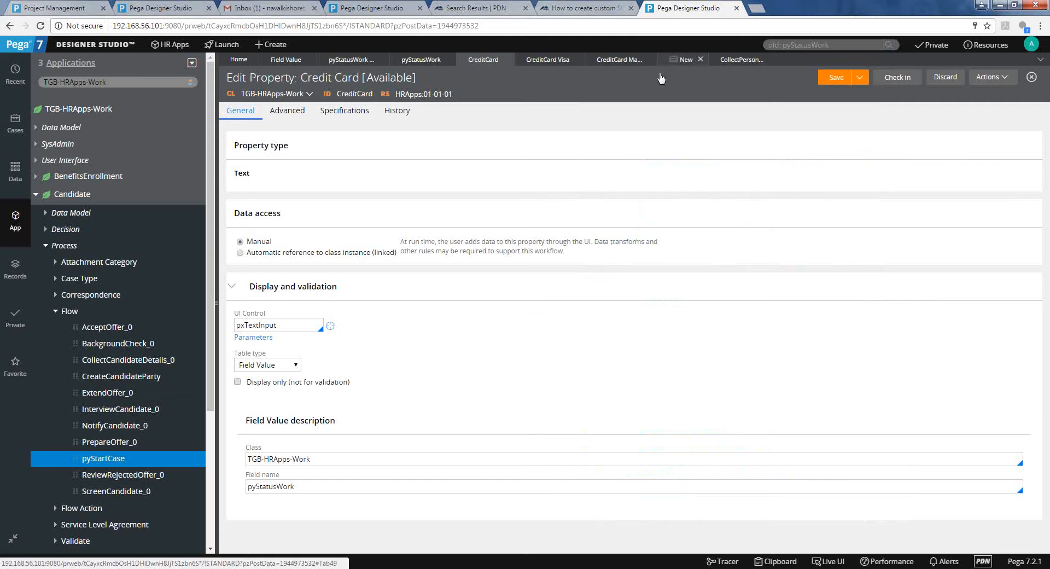
left_click(675, 60)
left_click(902, 82)
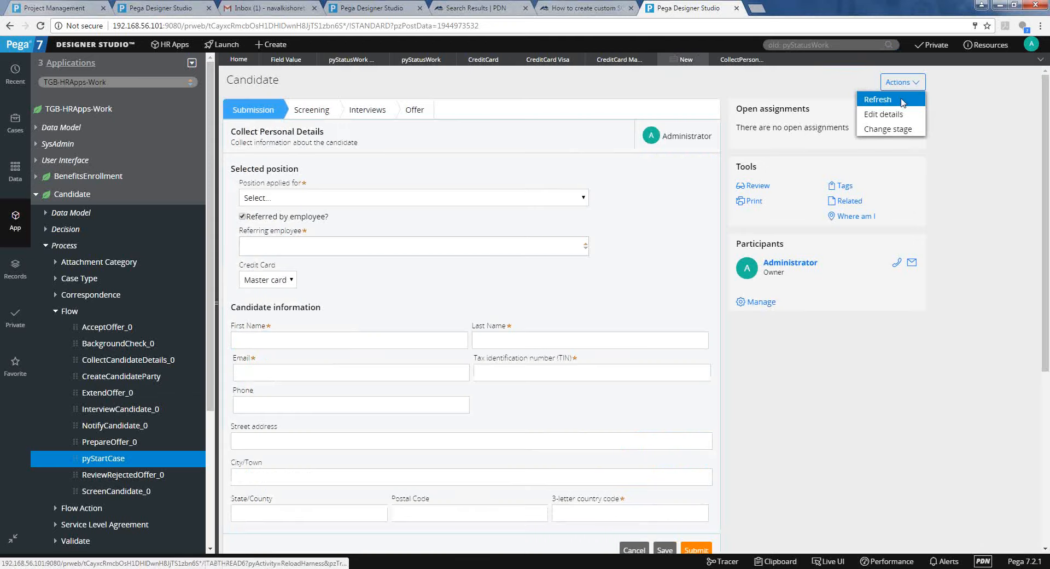
Refresh the Candidate form and find the Credit Card list empty.
left_click(902, 101)
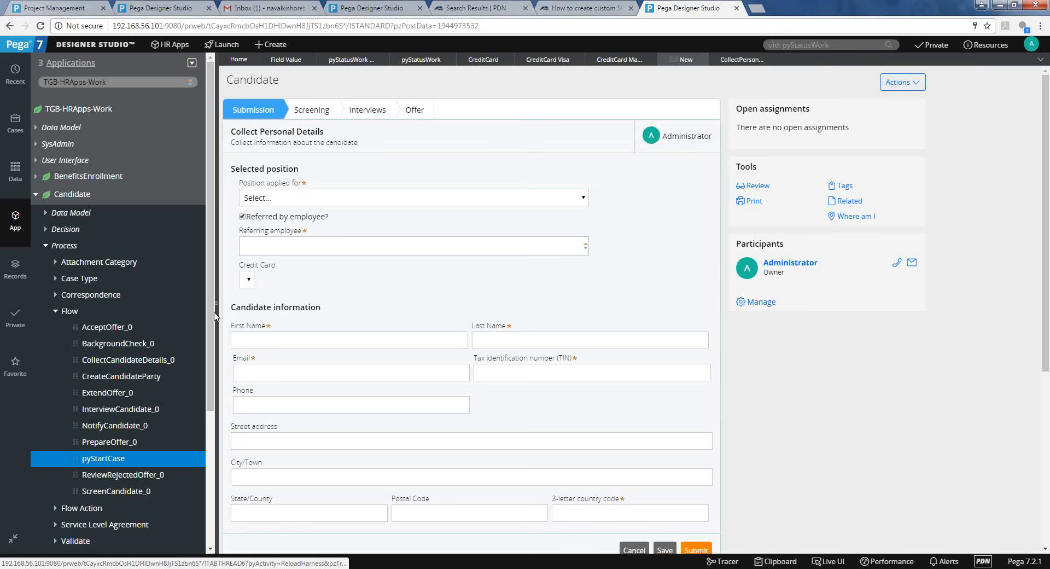
left_click(252, 285)
left_click(252, 285)
left_click(253, 285)
left_click(253, 285)
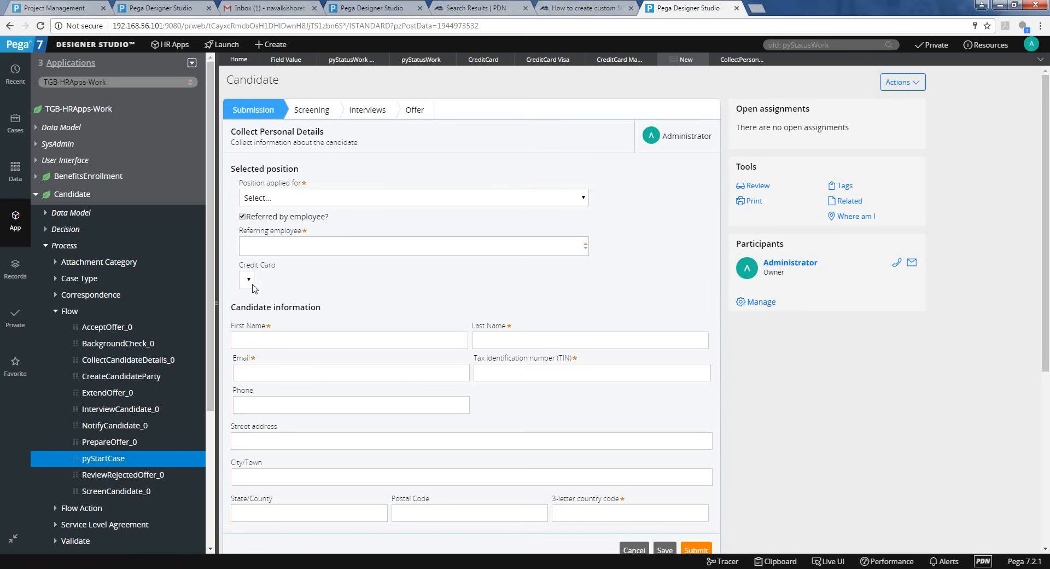
left_click(252, 285)
left_click(252, 285)
After viewing a pyStatusWork field value, change the property's Class from TGB-HRApps-Work to Work.
left_click(351, 60)
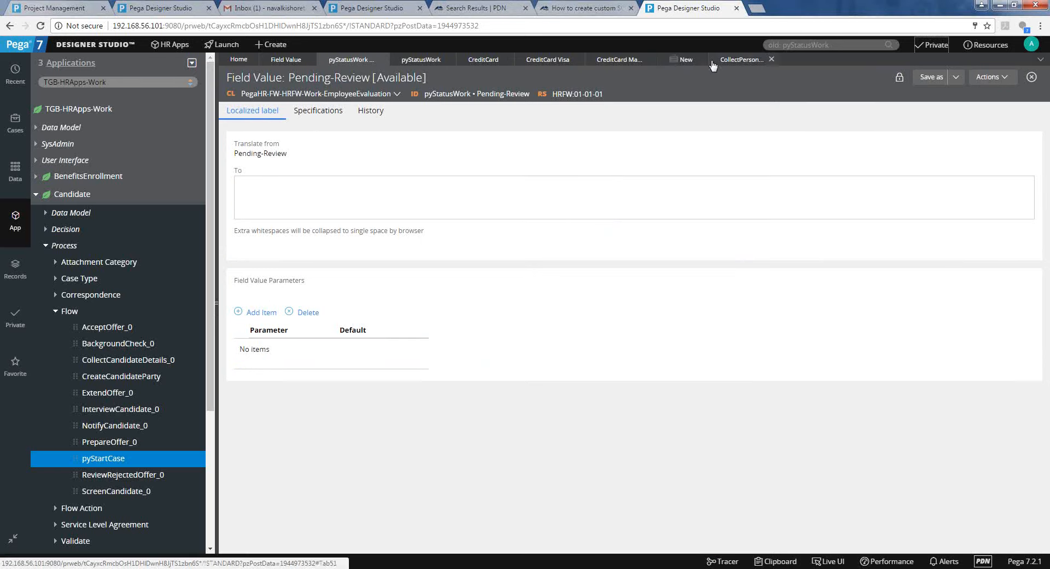
left_click(686, 61)
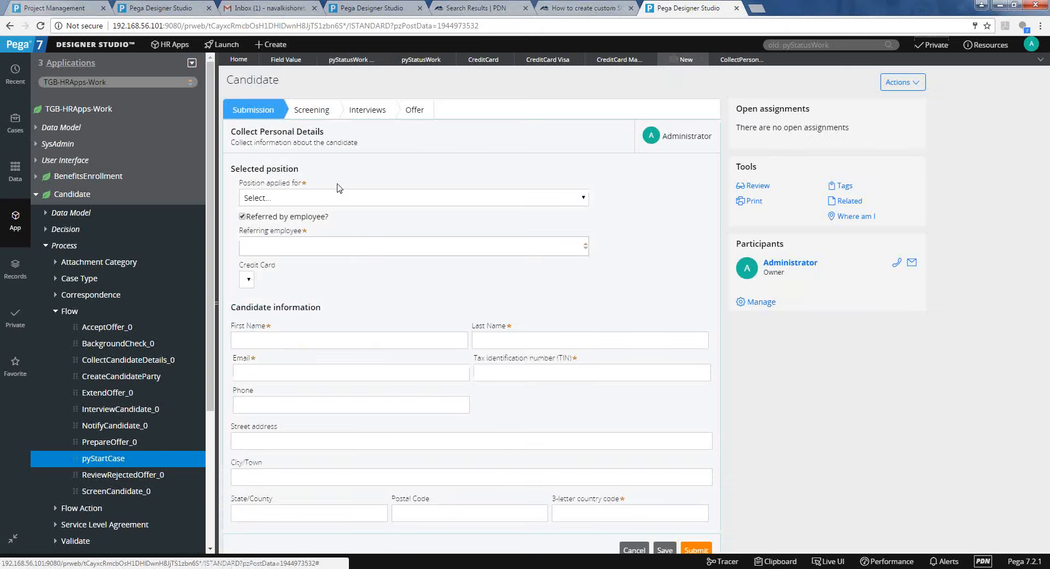
left_click(481, 61)
triple_click(298, 460)
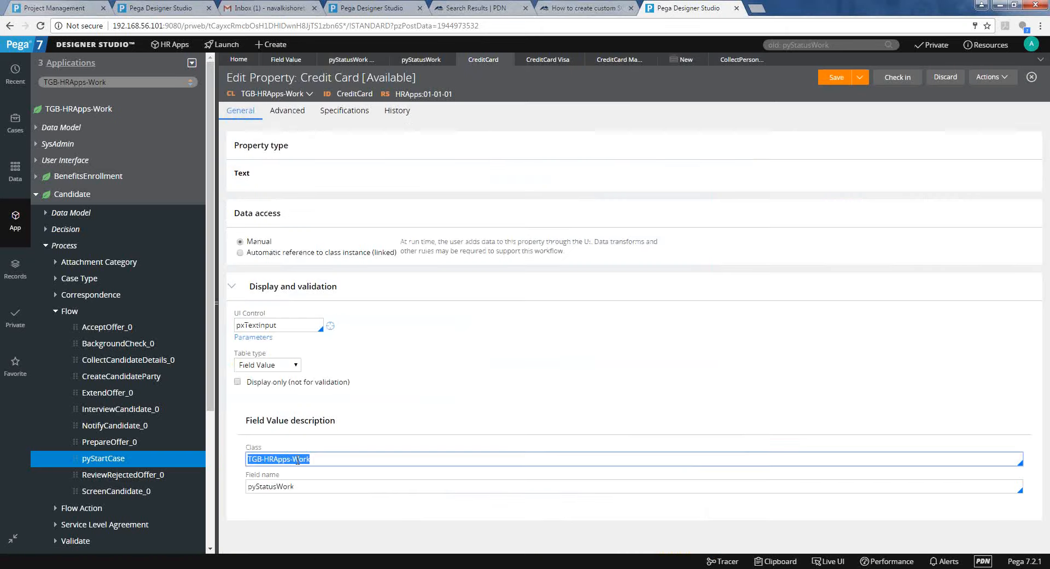
type("Work-")
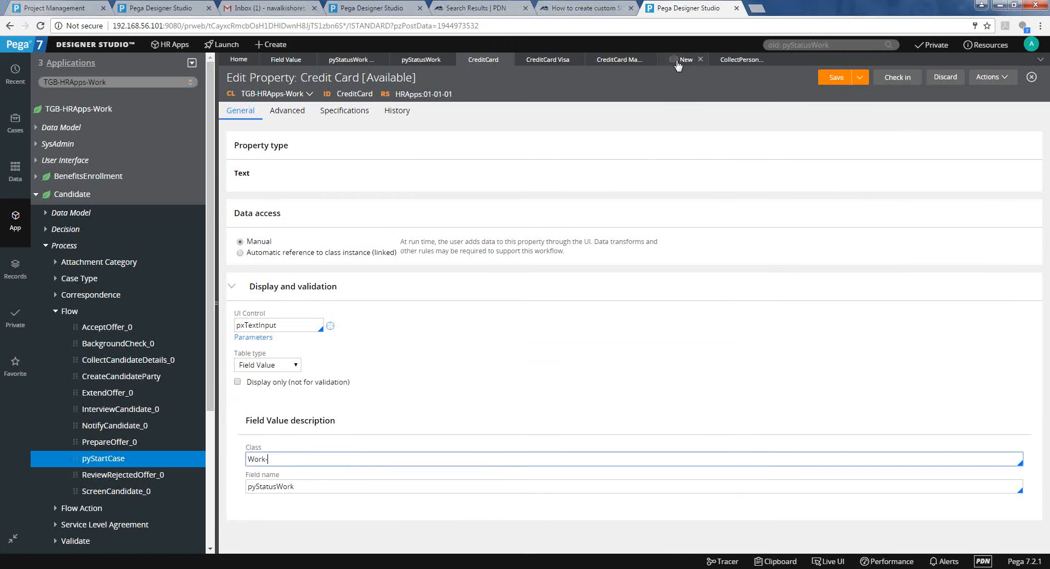
Refresh the Candidate form and confirm the Credit Card list offers New, Open, Pending statuses.
left_click(677, 60)
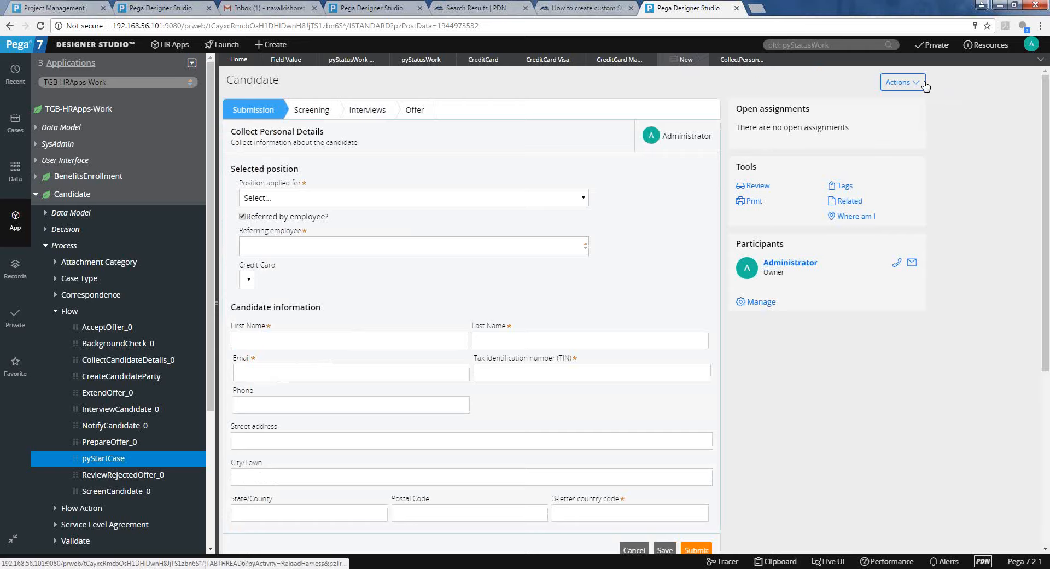
left_click(920, 83)
left_click(916, 100)
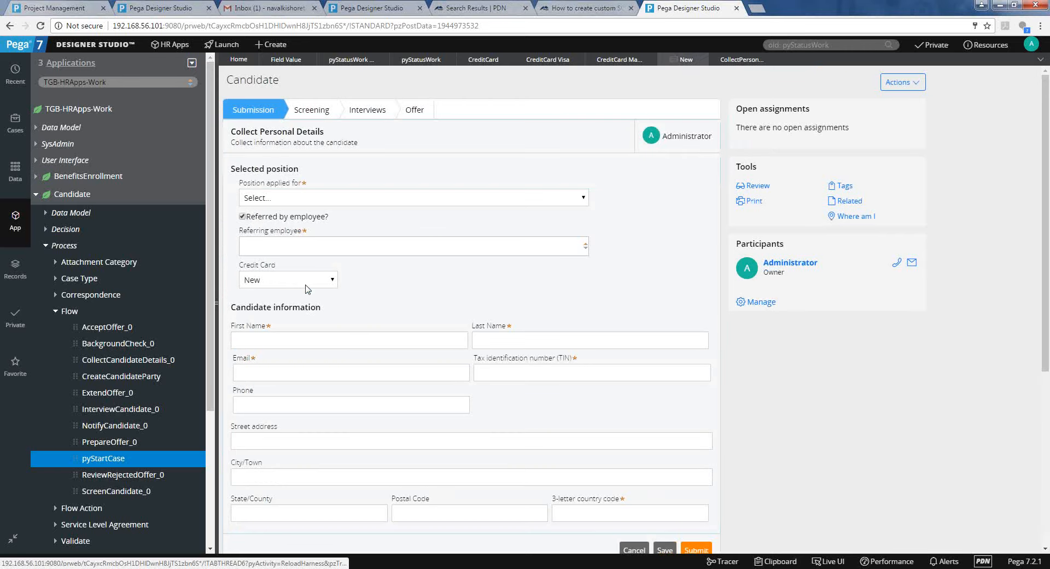
left_click(305, 285)
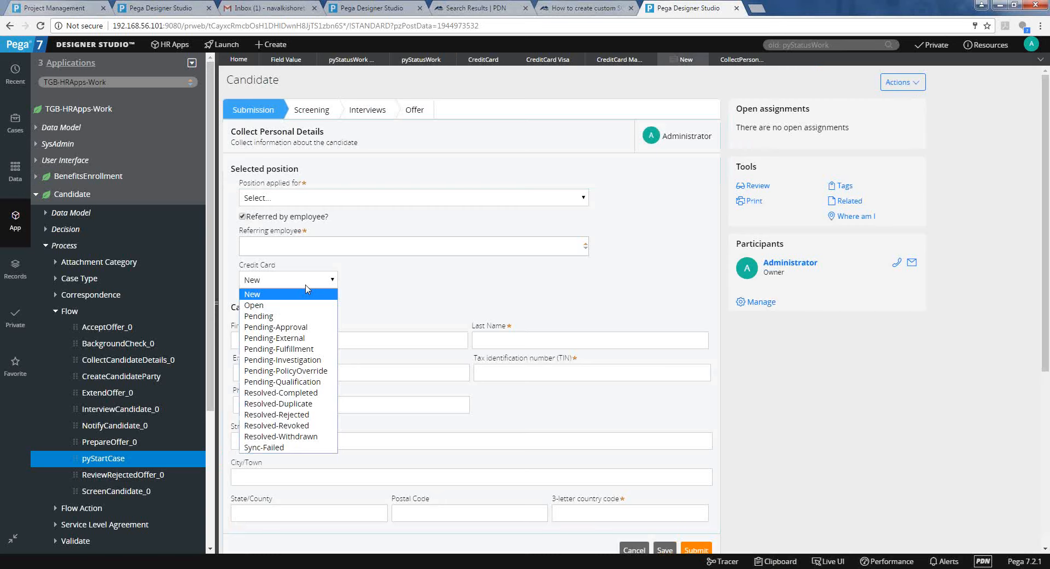
left_click(487, 265)
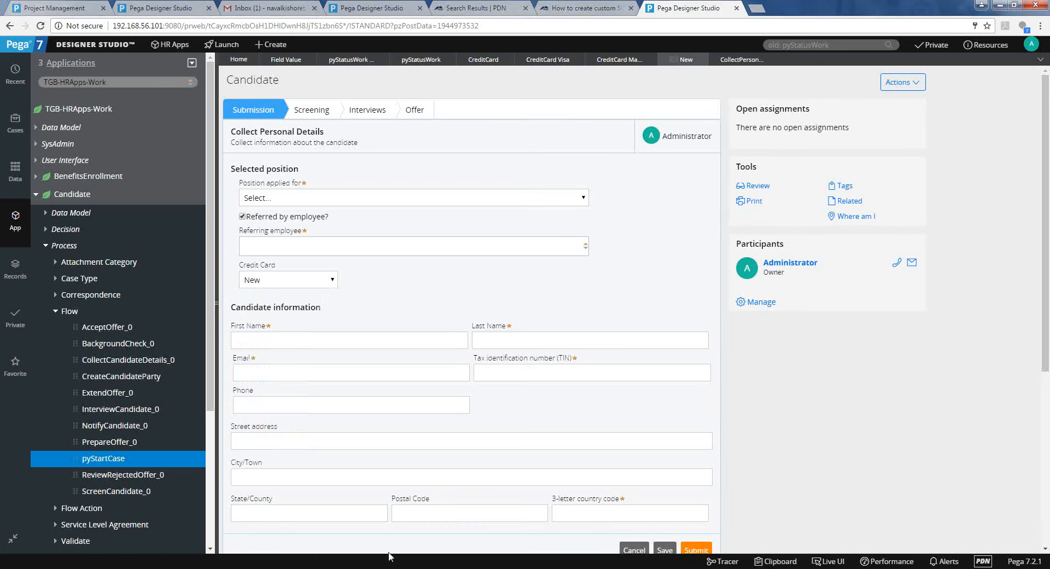
left_click(421, 505)
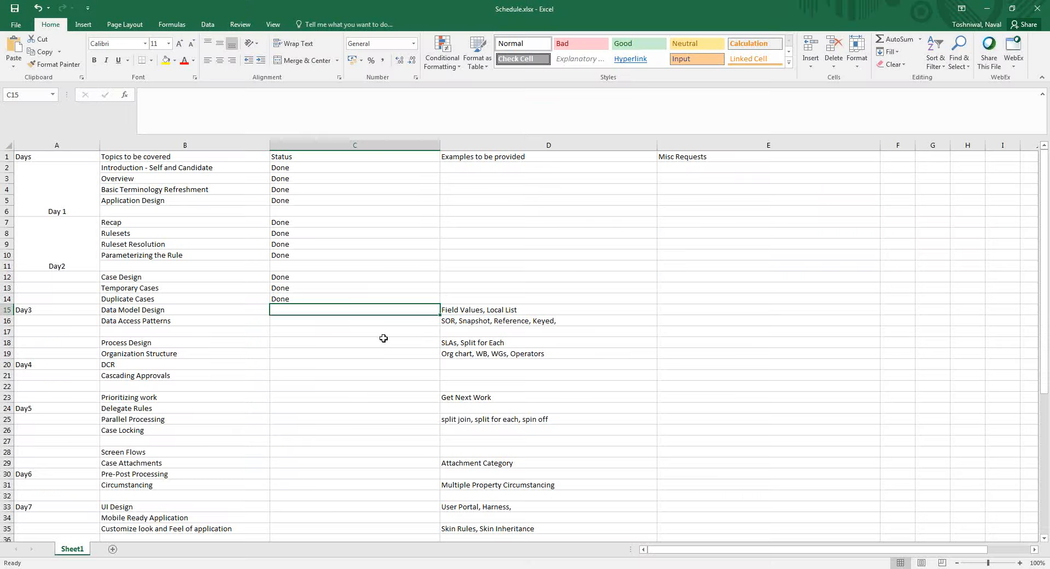
Enter Done in C15 and trim D18's Process Design examples to just 'SLAs'.
type("Done")
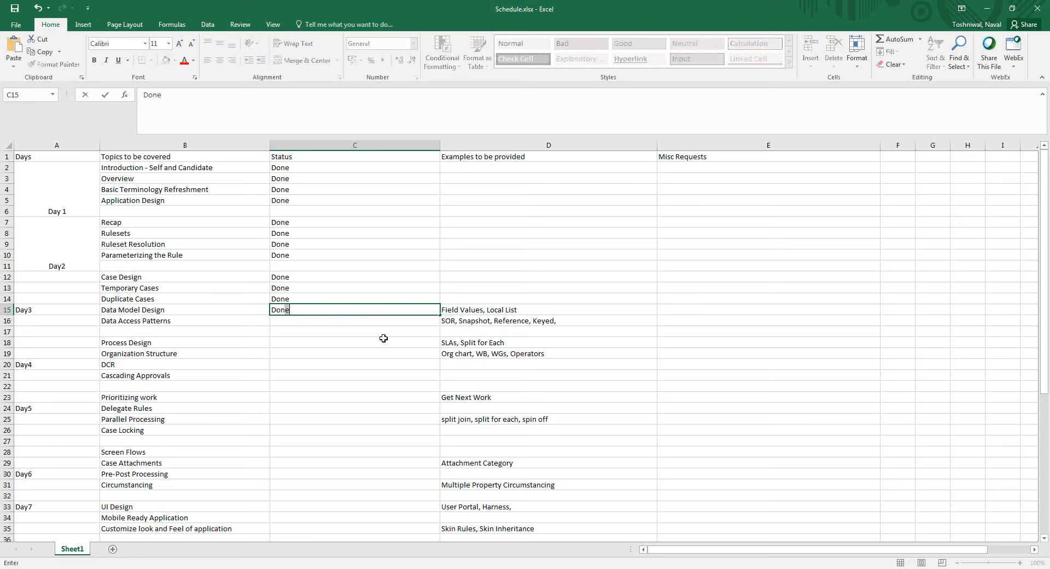
key("ctrl+Return")
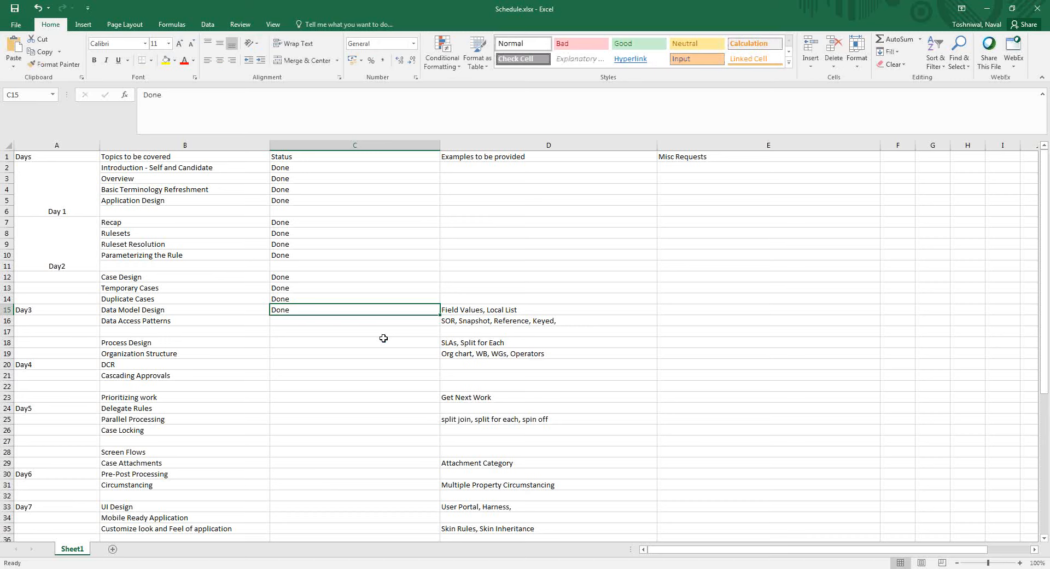
left_click(503, 343)
key("F2")
key("BackSpace")
key("BackSpace")
key("BackSpace")
key("BackSpace")
key("BackSpace")
key("BackSpace")
key("BackSpace")
key("BackSpace")
key("BackSpace")
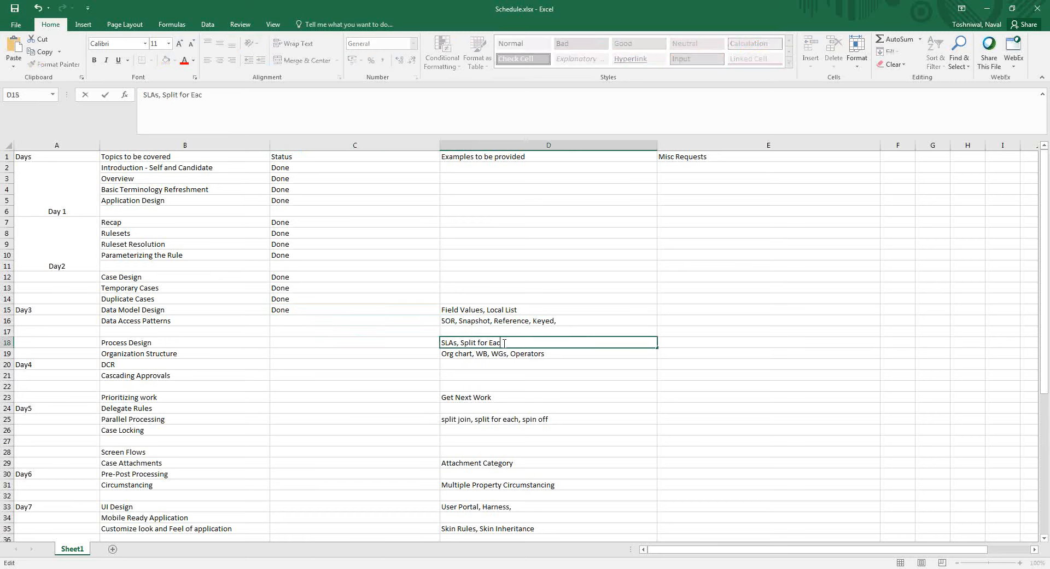
key("BackSpace")
key("BackSpace")
key("BackSpace")
key("BackSpace")
key("BackSpace")
key("BackSpace")
key("ctrl+Return")
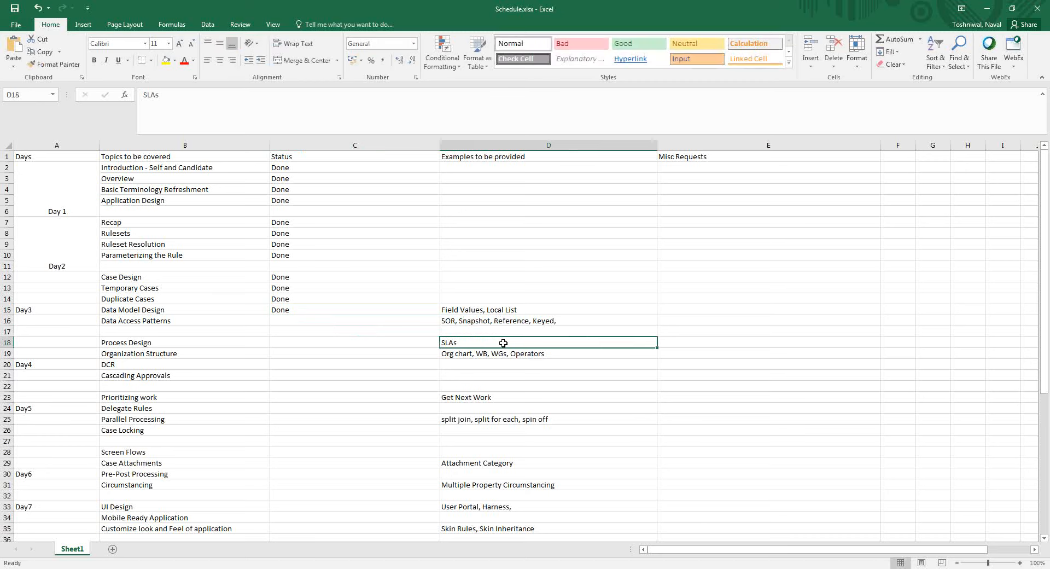